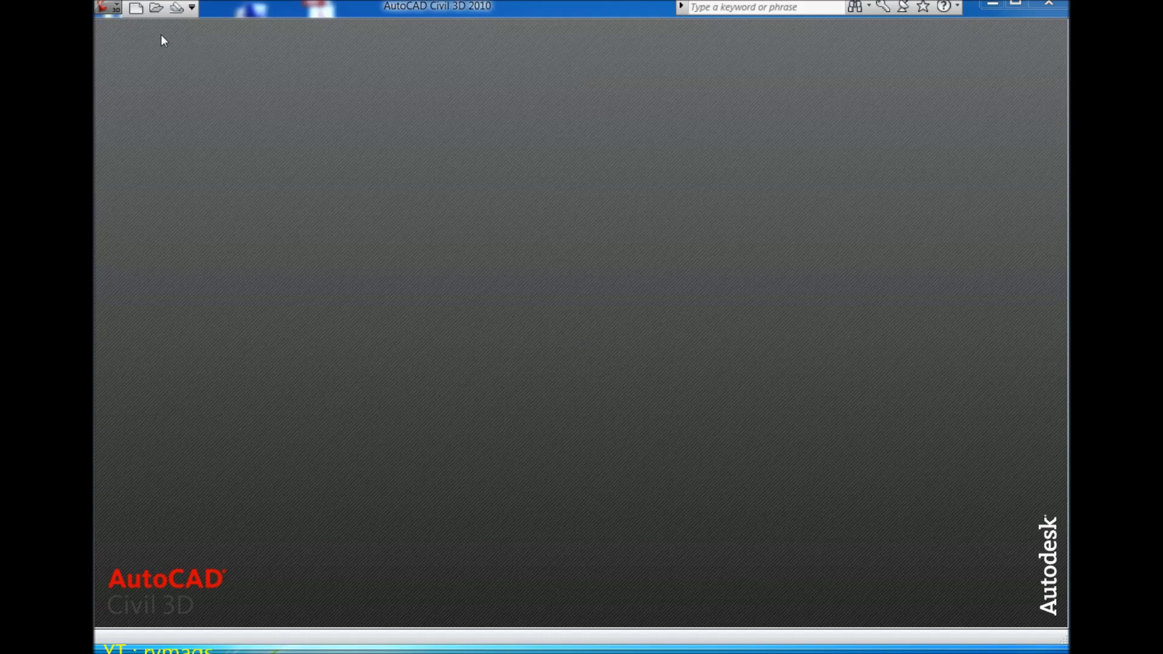
- Start a new blank drawing with the Conceptual visual style
click(136, 9)
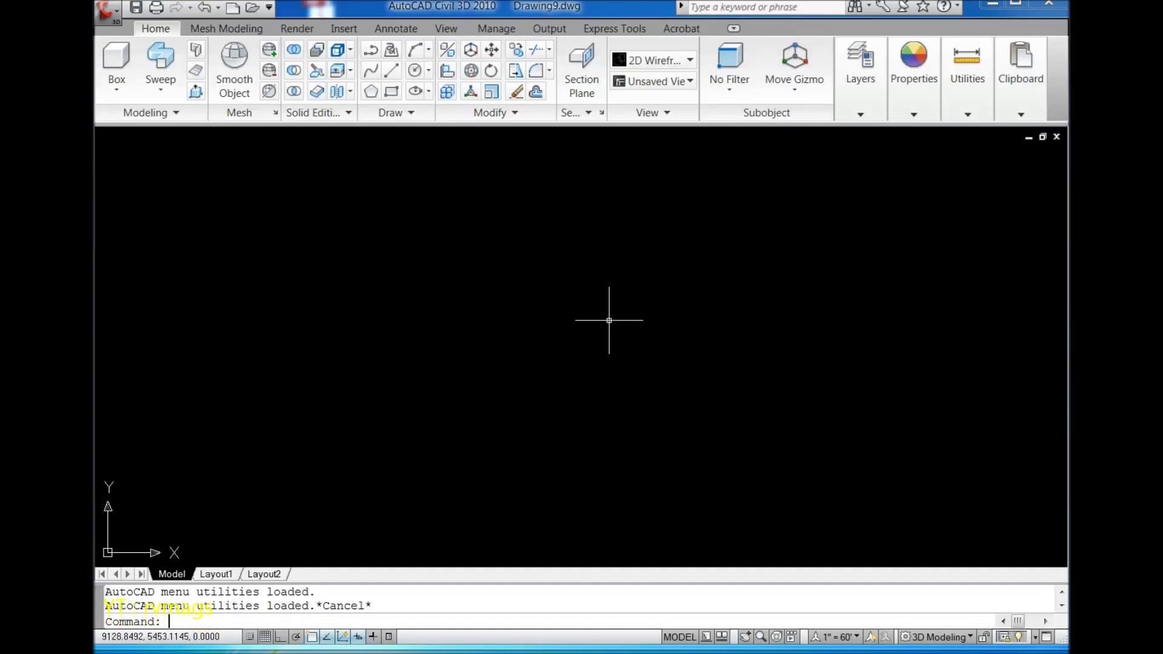
click(654, 60)
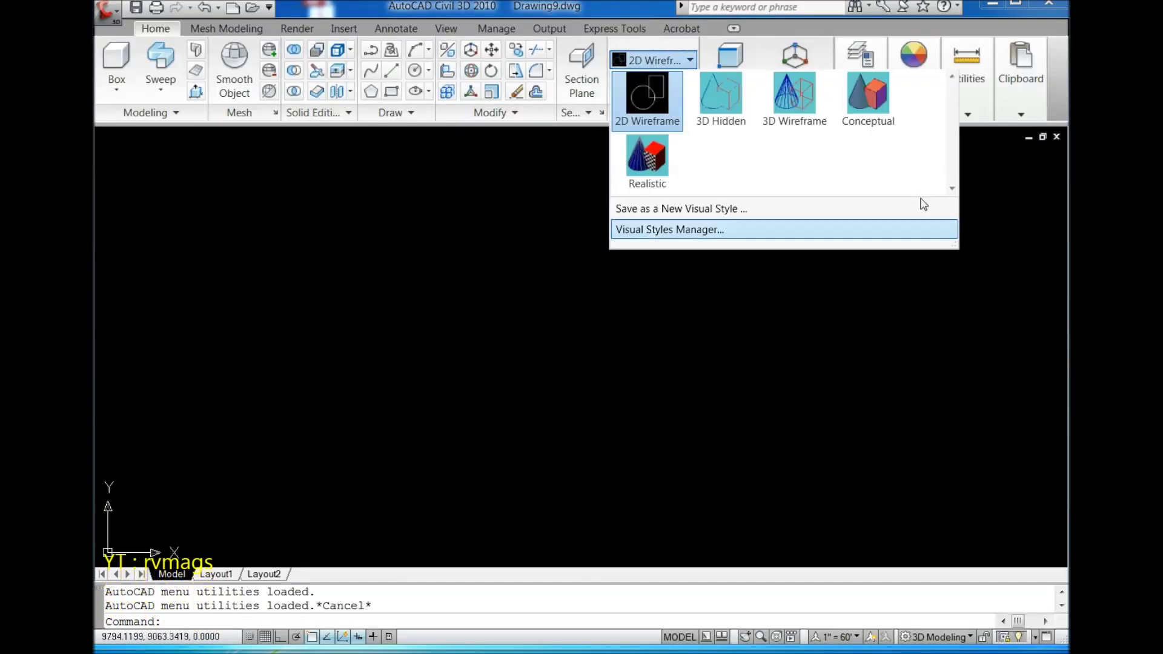
click(872, 97)
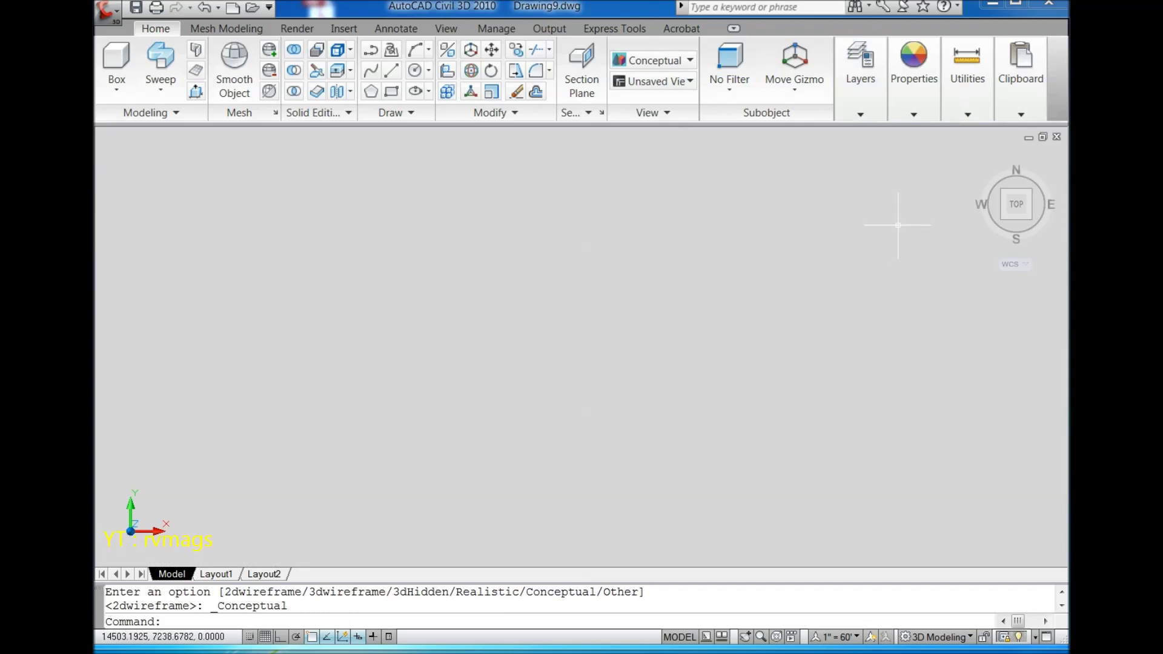
- Set the UCS to Front and reset the ViewCube to a home, flat view
click(445, 28)
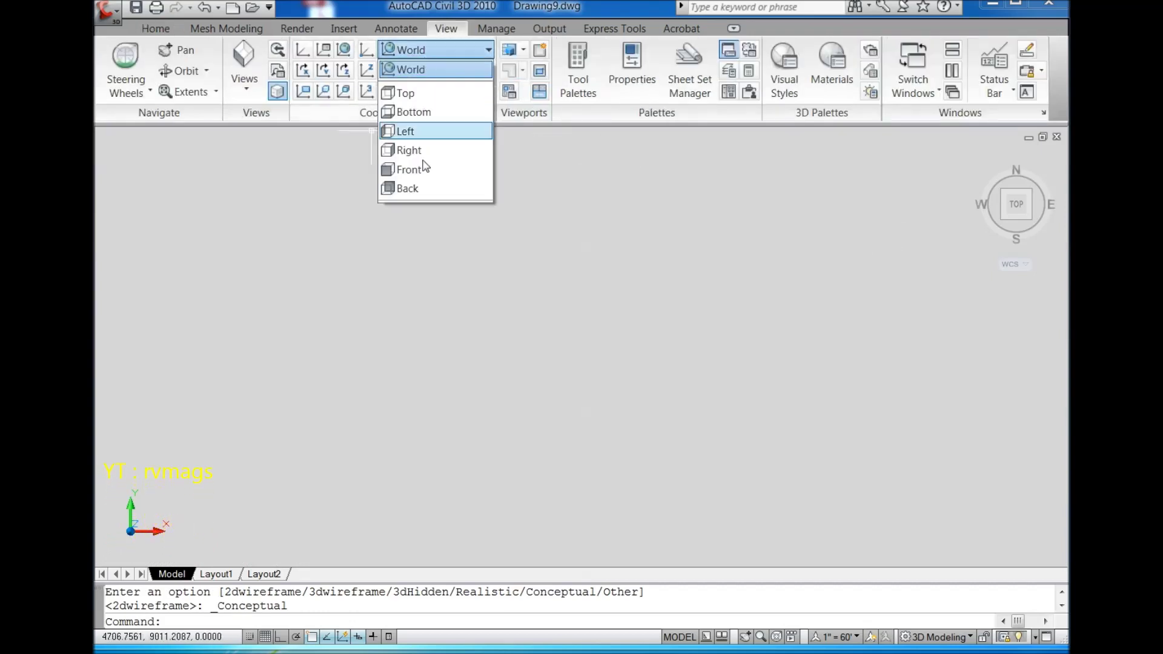
click(433, 169)
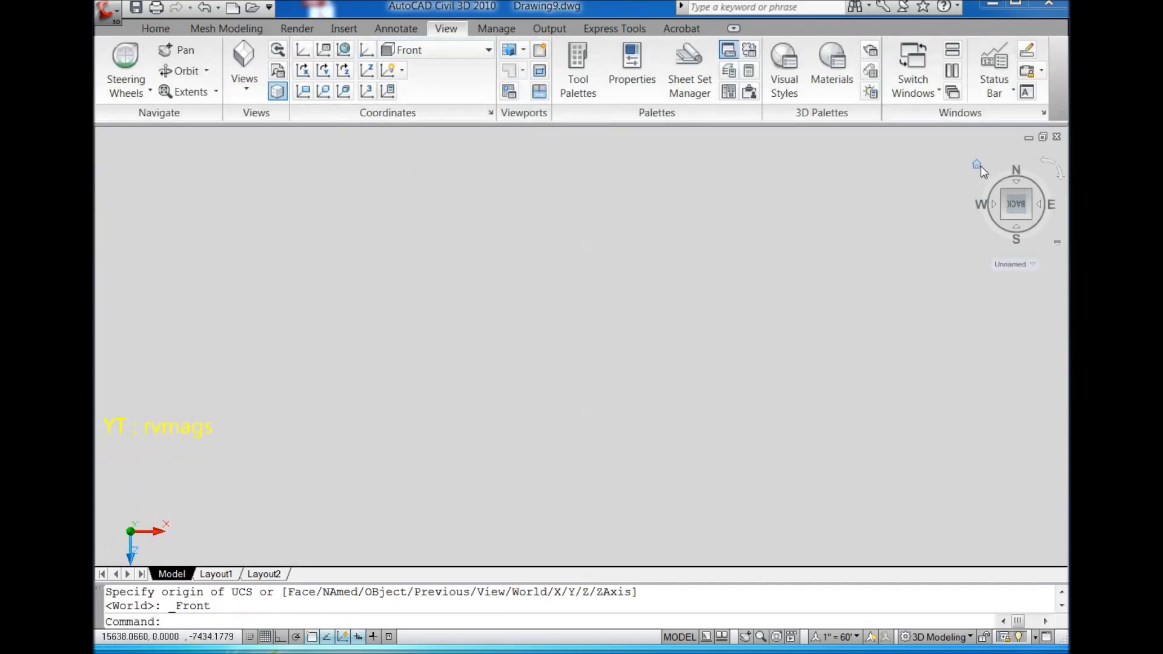
click(980, 166)
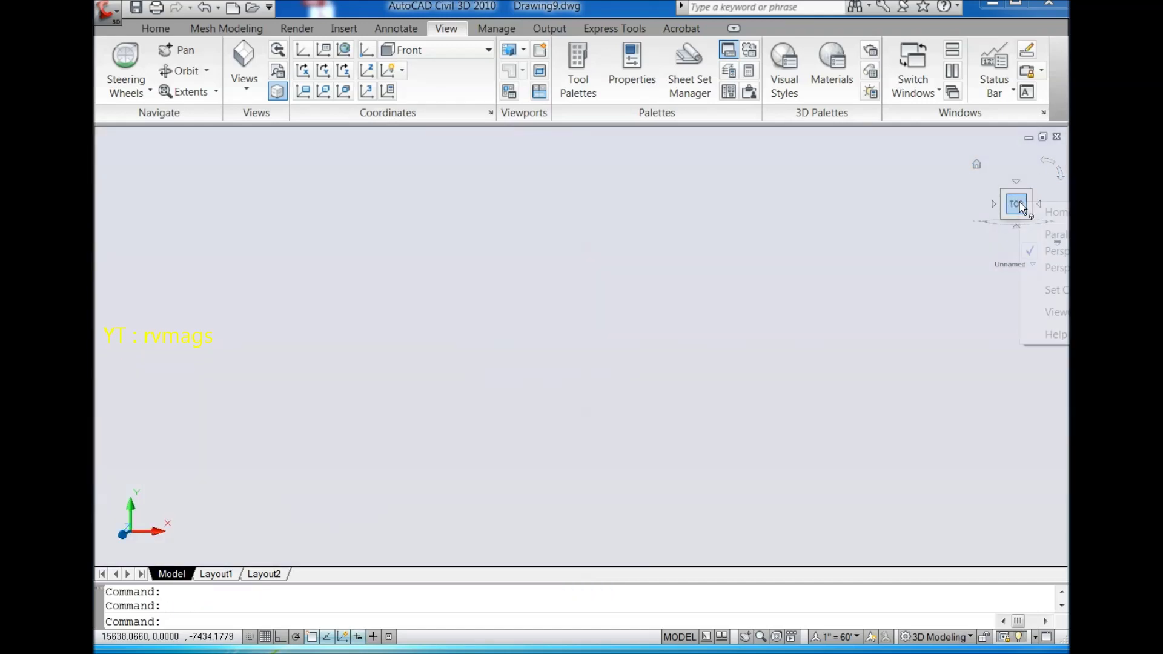
click(1044, 234)
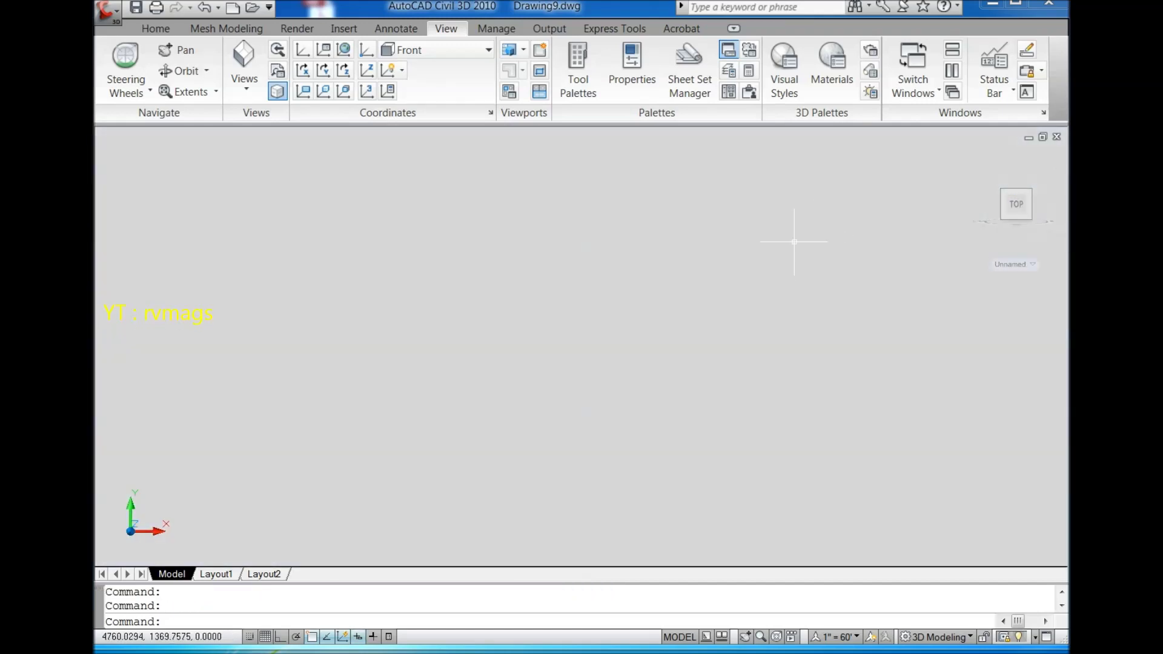
click(167, 33)
- Draw the 820 by 2080 door rectangle and zoom to extents
click(392, 92)
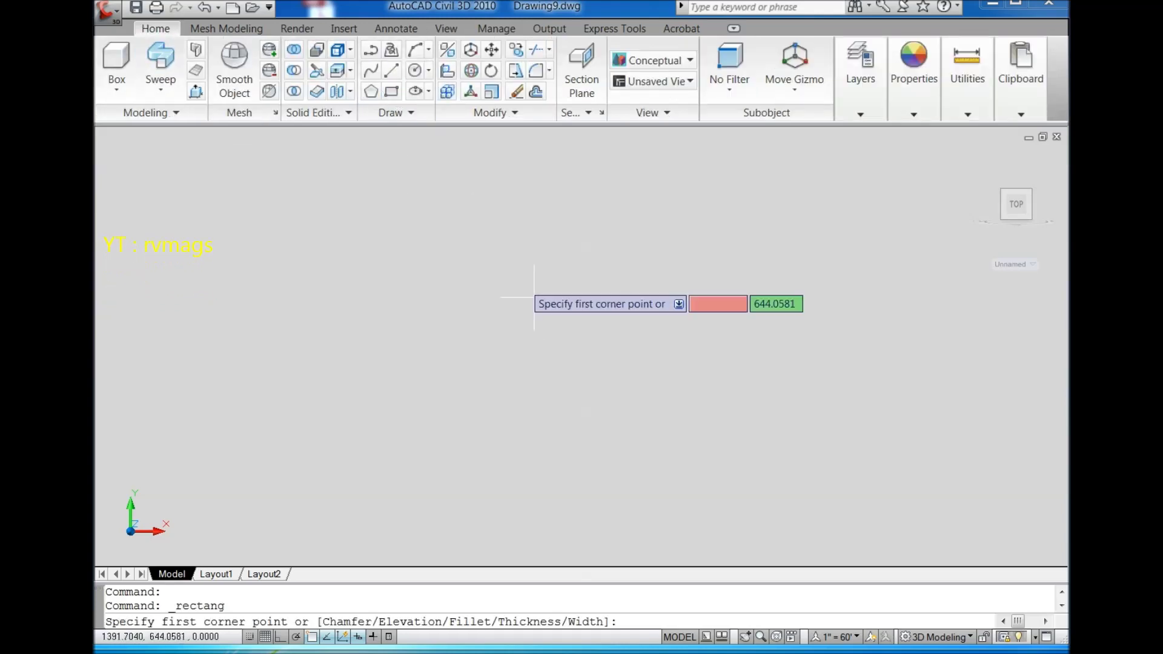
click(515, 234)
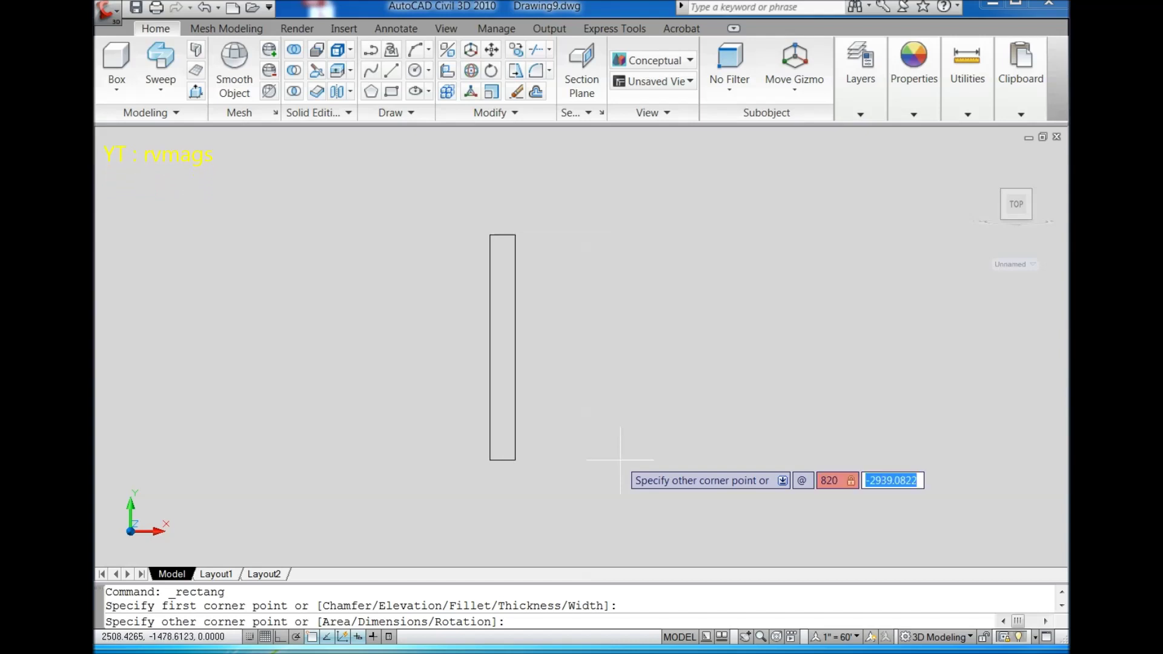
key(Return)
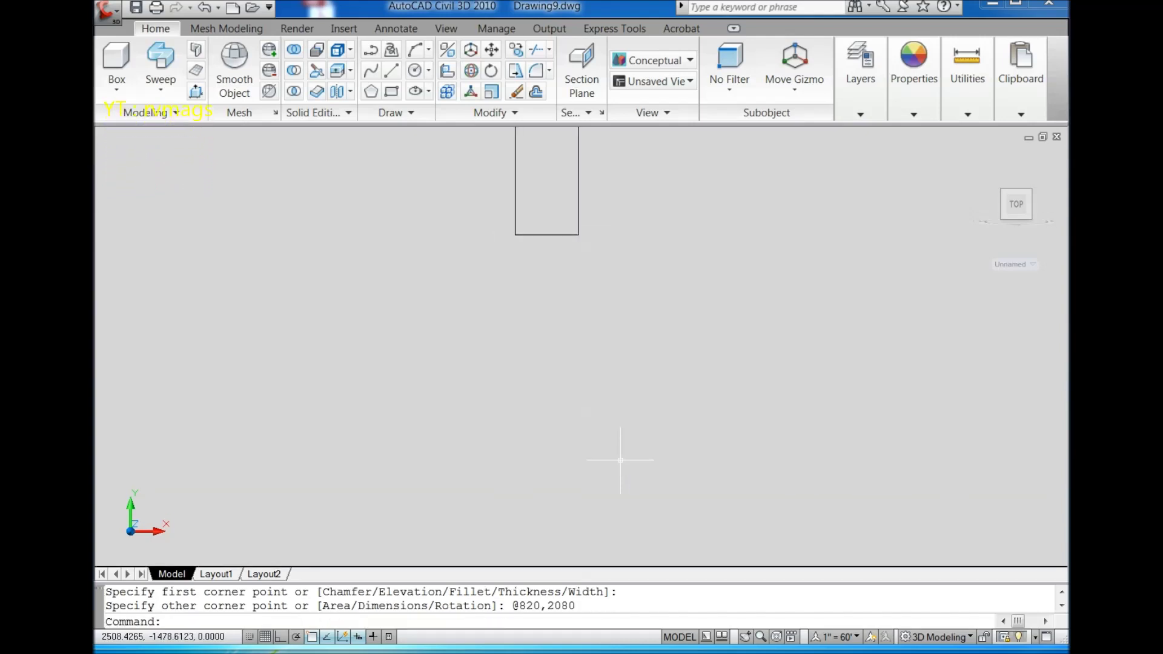
text(ze)
key(Return)
scroll(541, 313, down, 2)
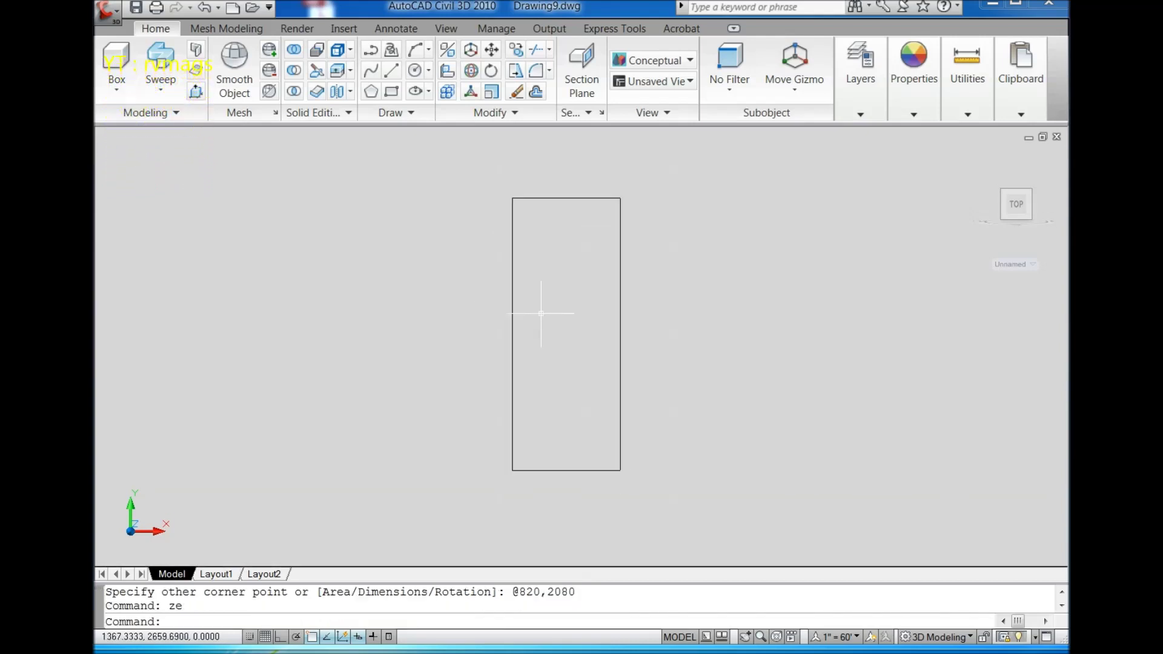
- Explode the door rectangle into separate lines
click(495, 115)
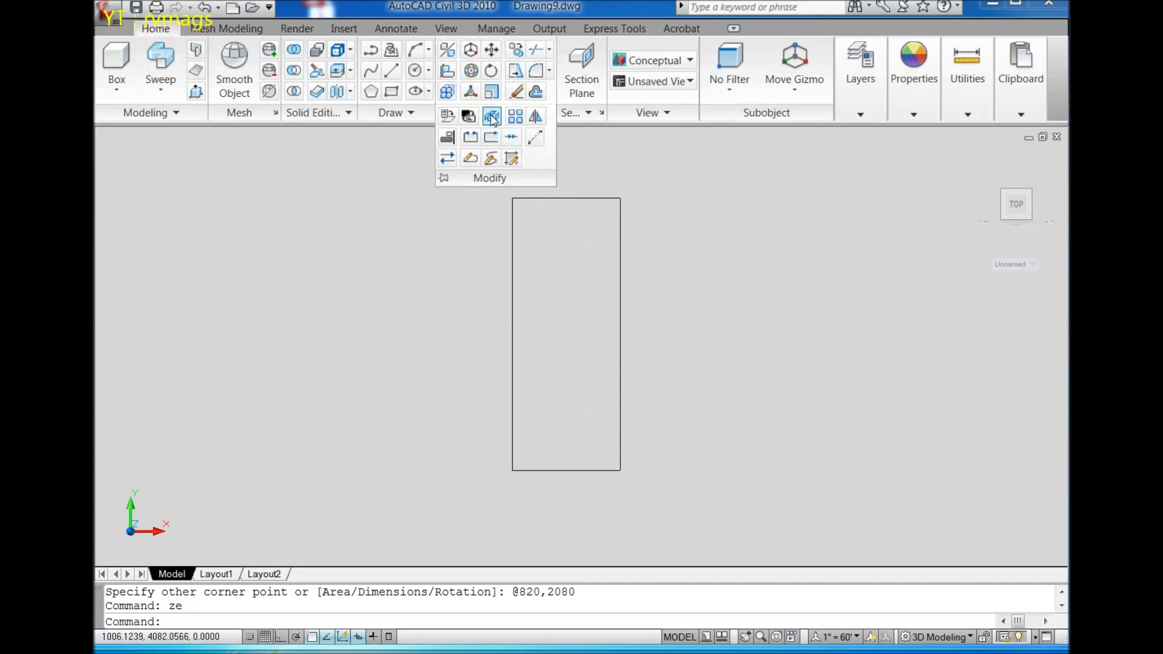
click(492, 120)
click(585, 198)
key(Return)
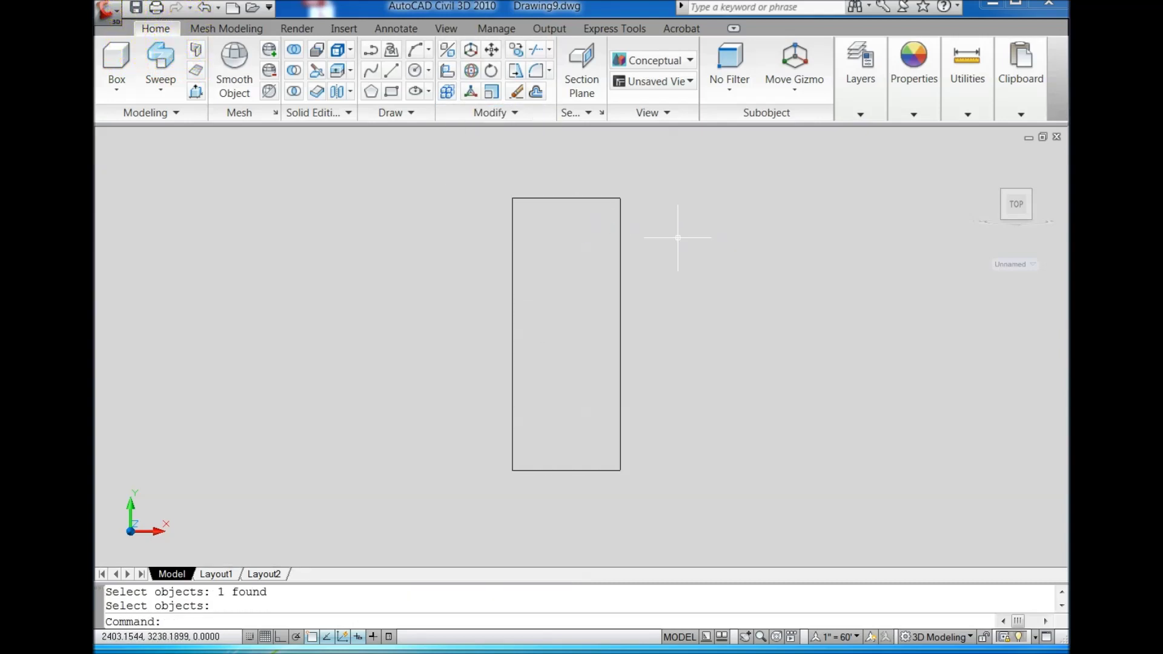
- Offset the left and right door edges 160 inward
click(543, 96)
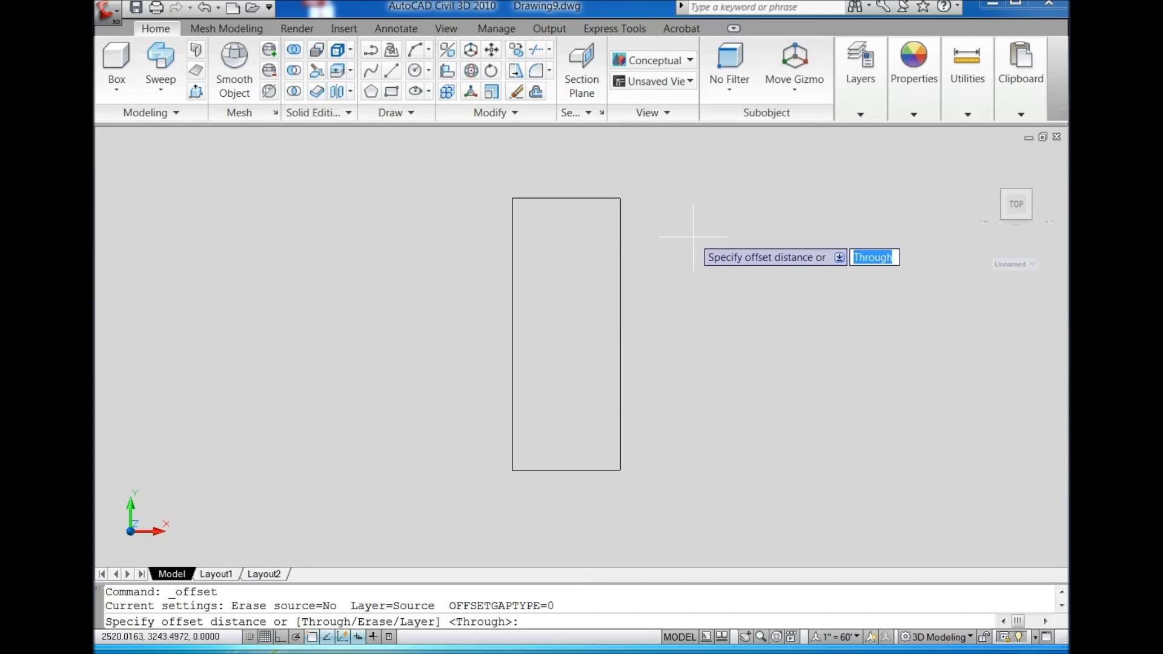
text(0)
key(Return)
click(621, 296)
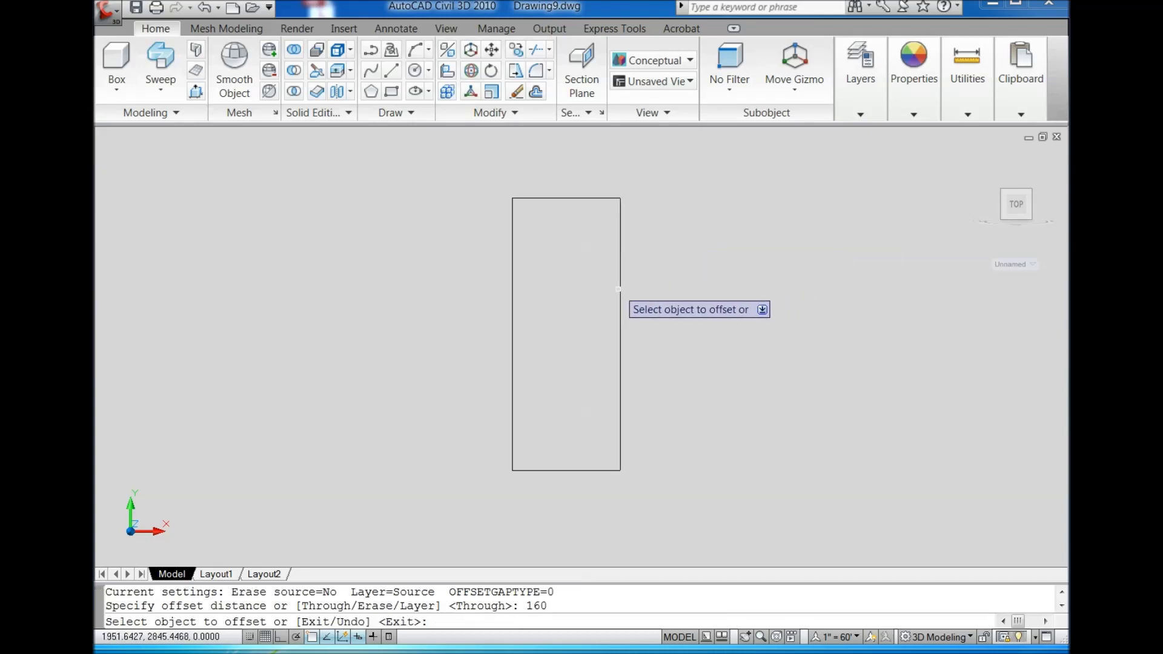
click(570, 295)
click(512, 252)
click(538, 310)
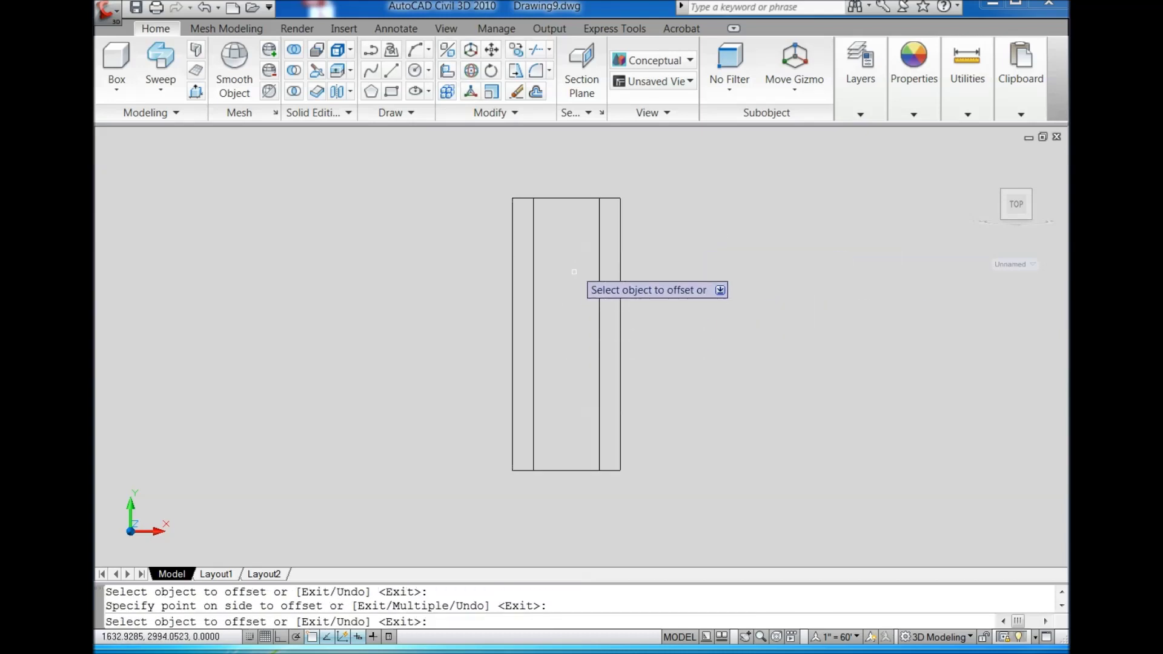
- Offset the bottom edge 210 upward, then that line 500 further up
click(537, 93)
text(21)
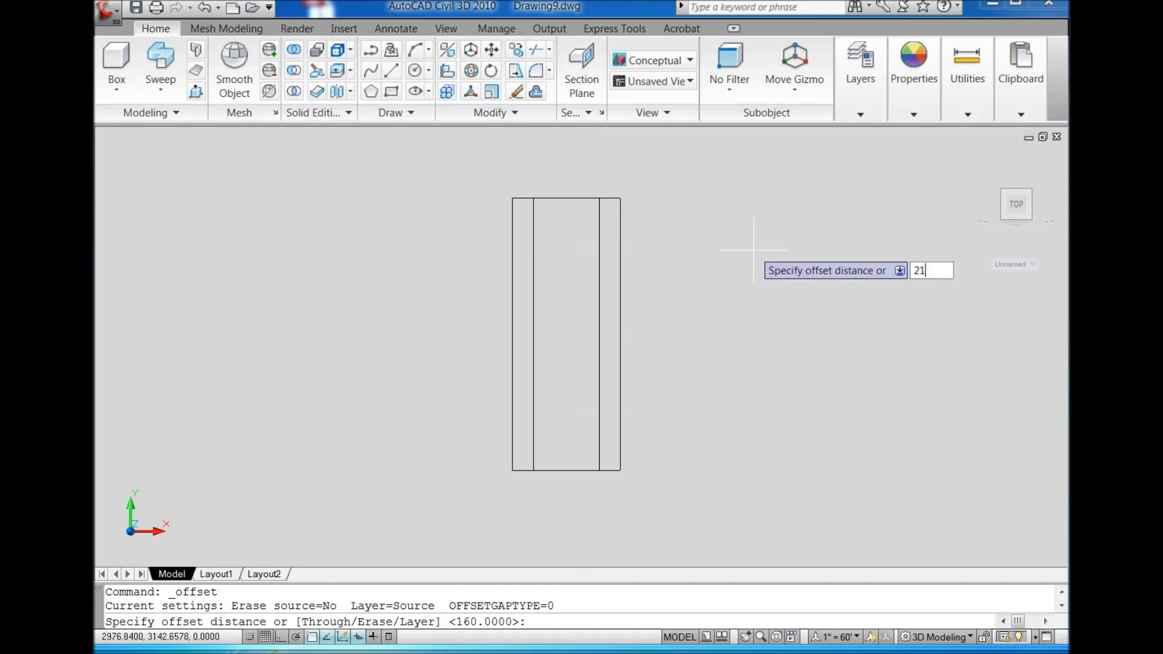
text(0)
key(Return)
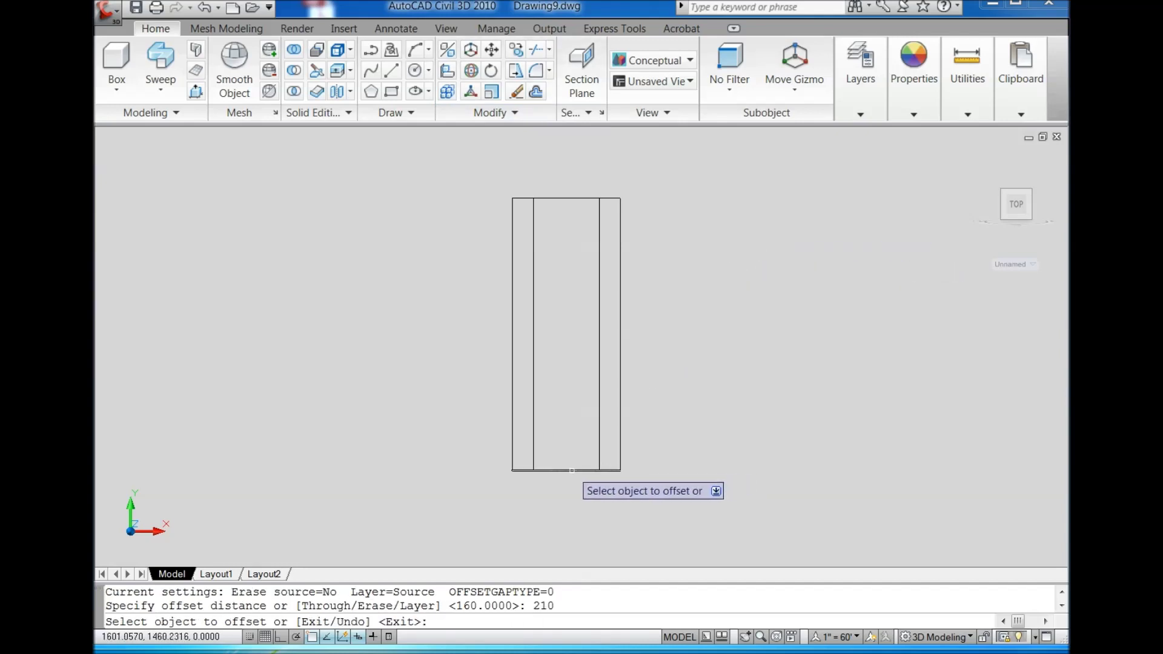
click(571, 470)
click(576, 420)
click(536, 92)
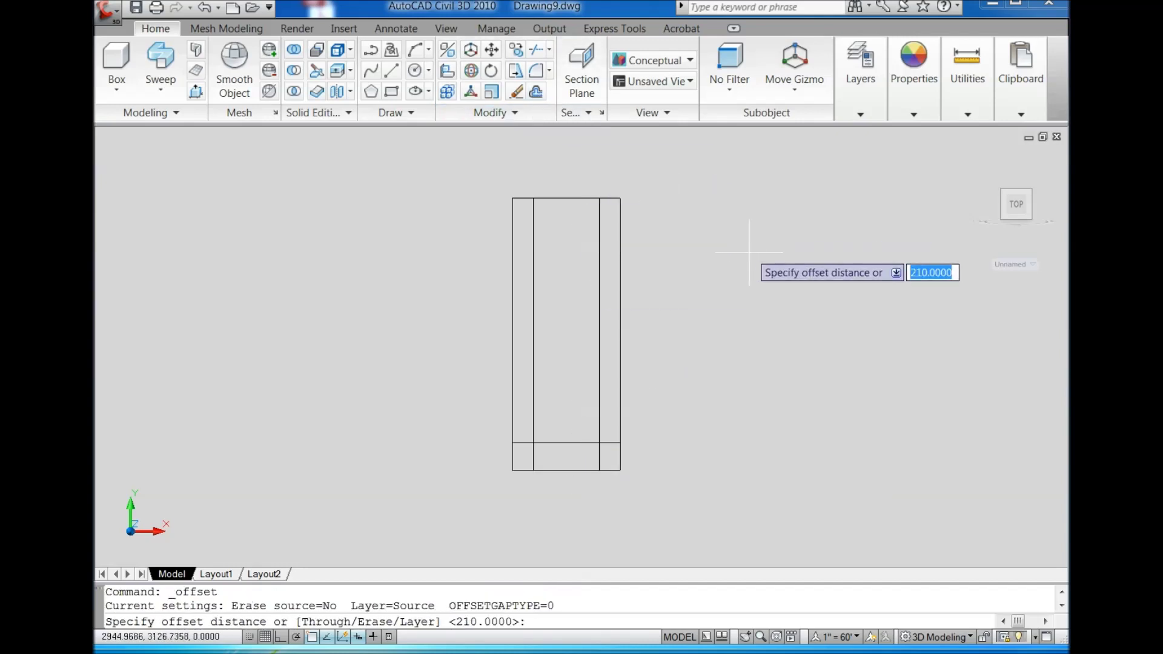
text(500)
key(Return)
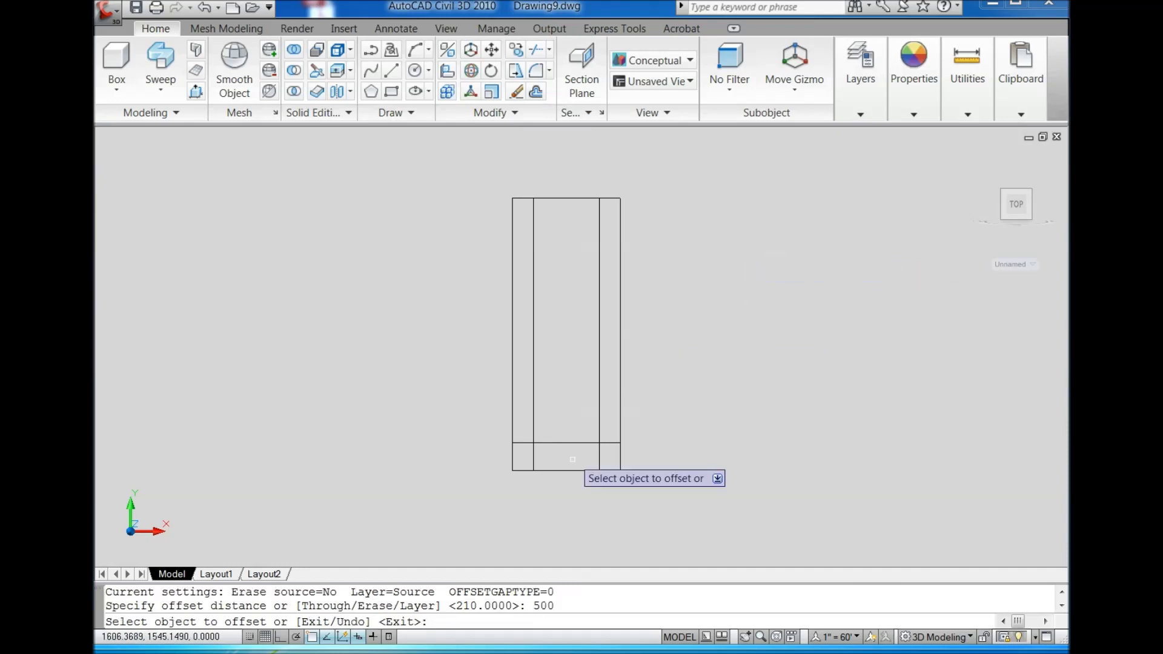
click(573, 443)
click(567, 362)
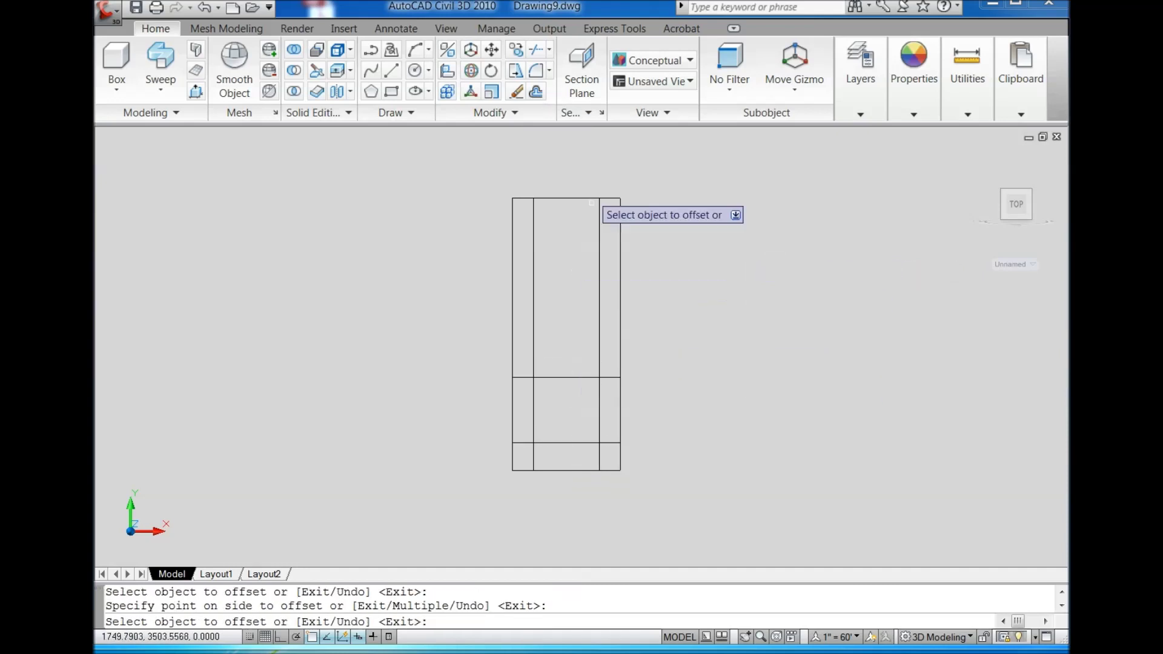
- Offset the middle rail line 110 upward, then offset the upper rail line 1040 upward
click(536, 91)
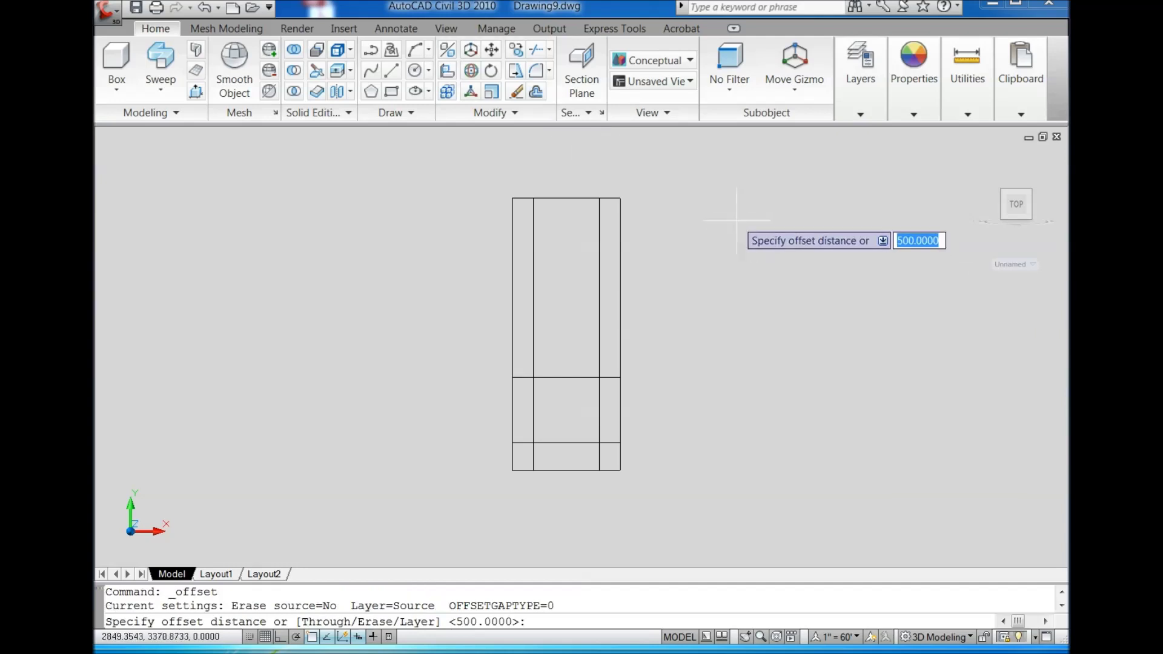
text(110)
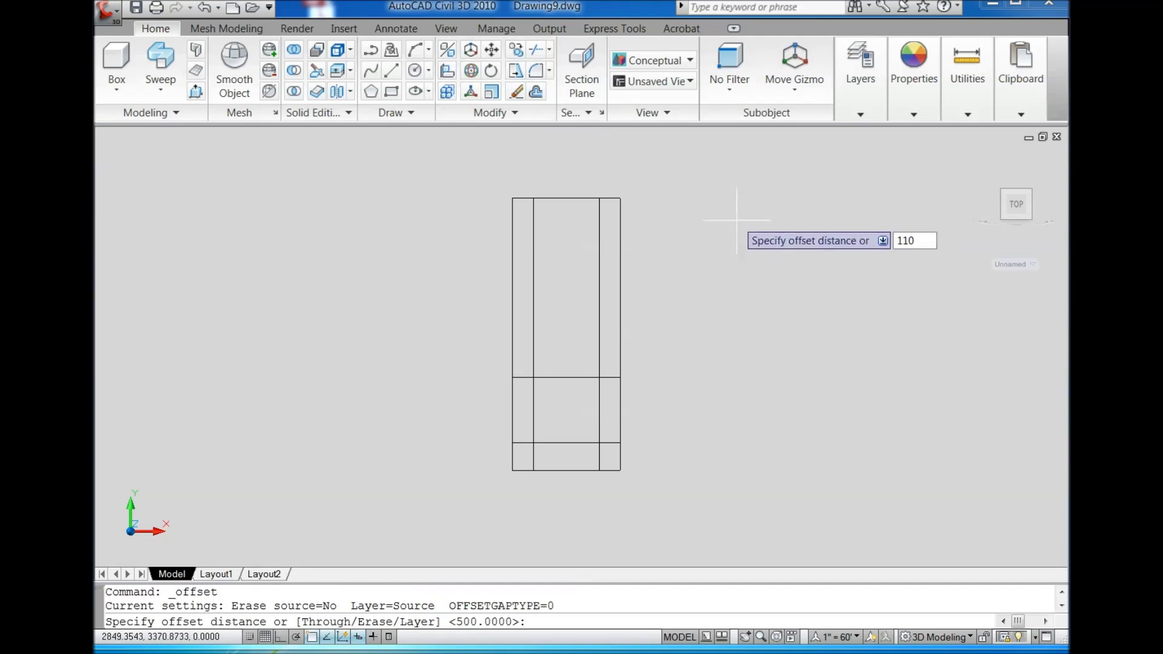
key(Return)
click(579, 376)
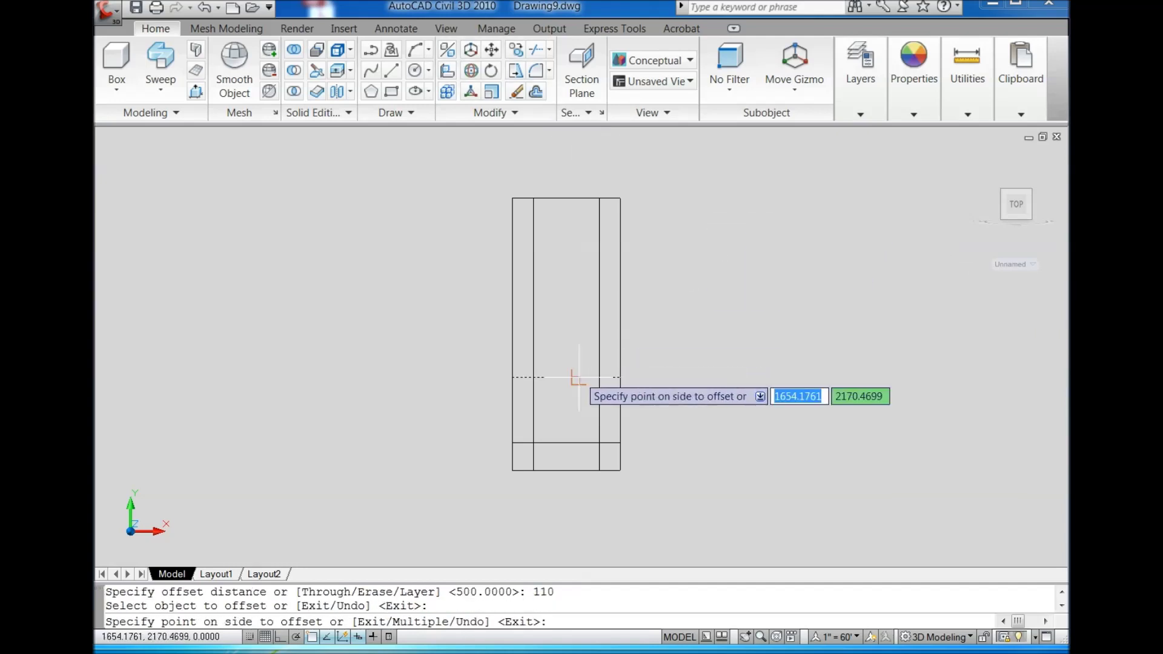
click(535, 96)
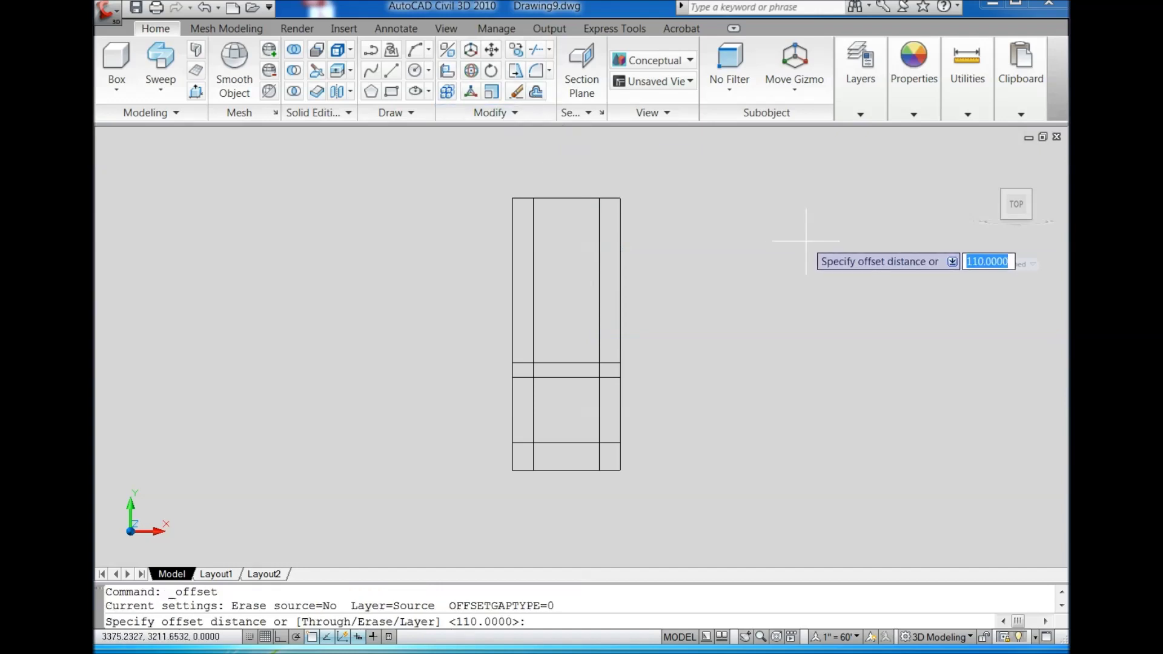
text(0)
key(Return)
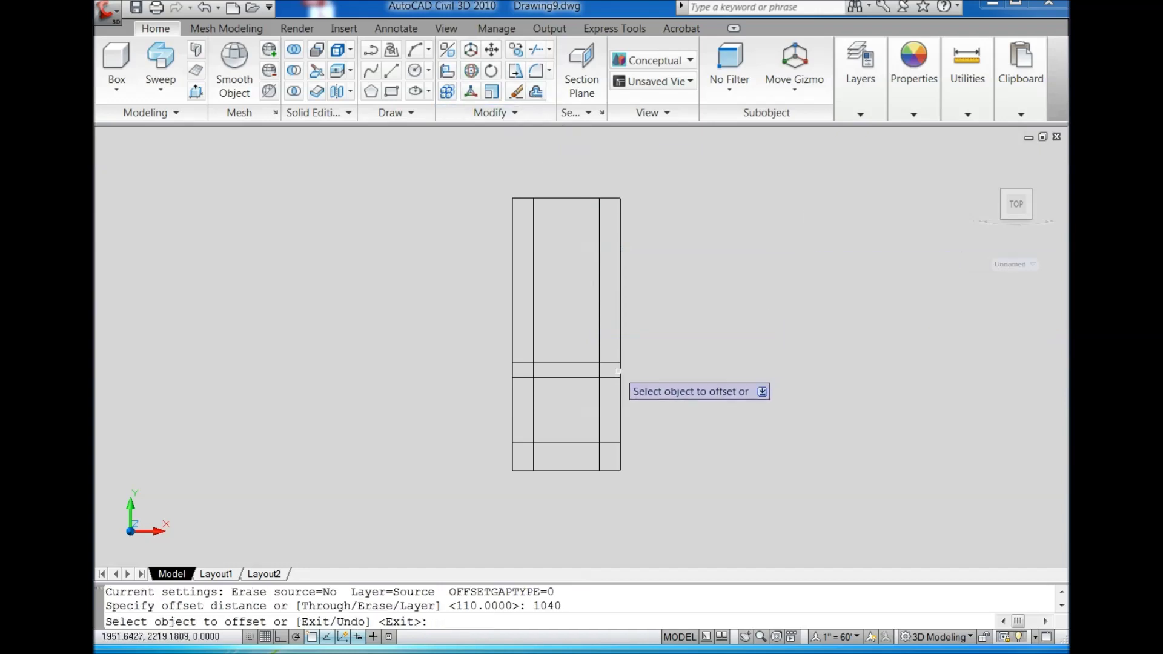
click(589, 363)
click(568, 290)
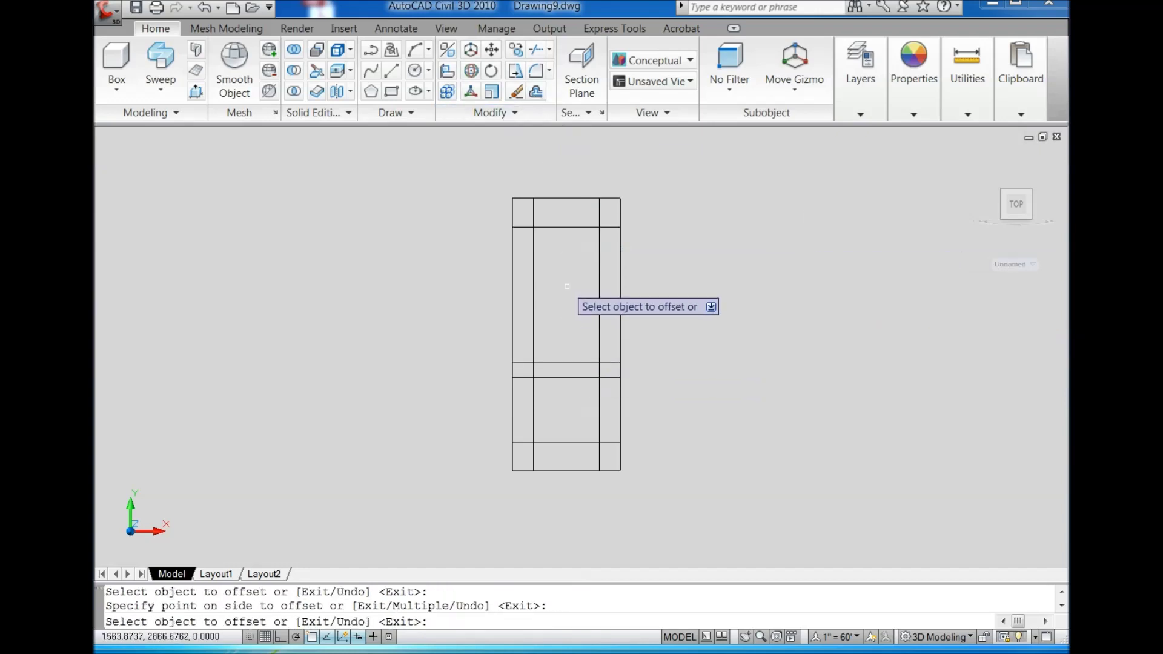
- Offset the upper middle rail 1080 upward and the right edge 60 inward
click(543, 103)
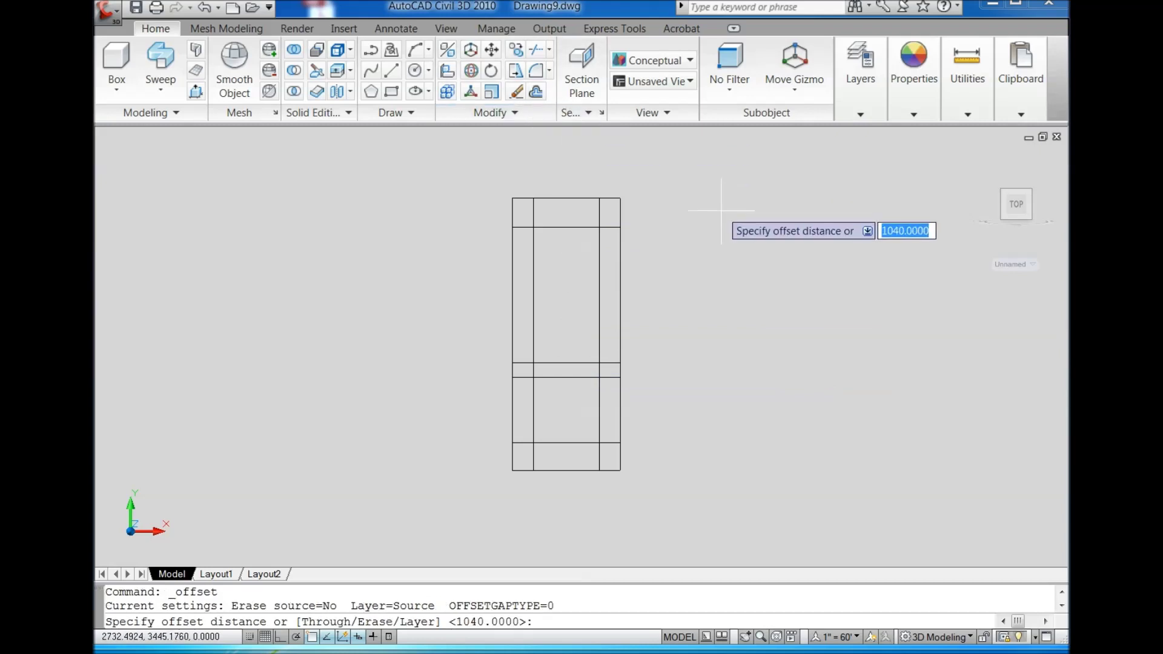
text(1080)
key(Return)
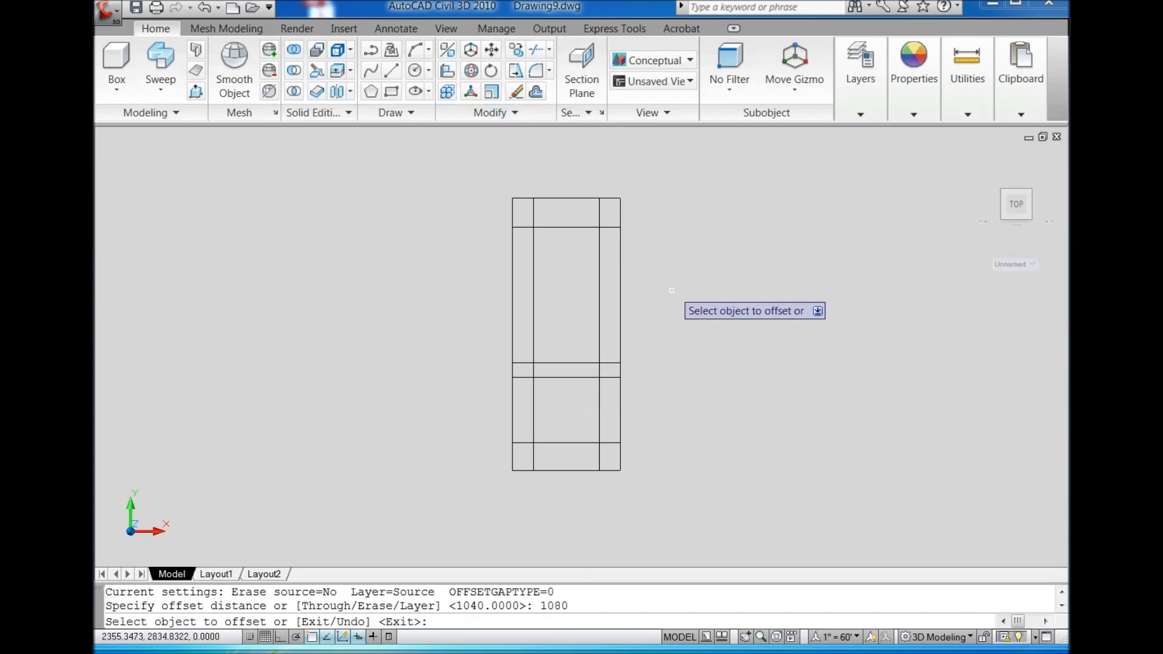
click(559, 363)
click(567, 211)
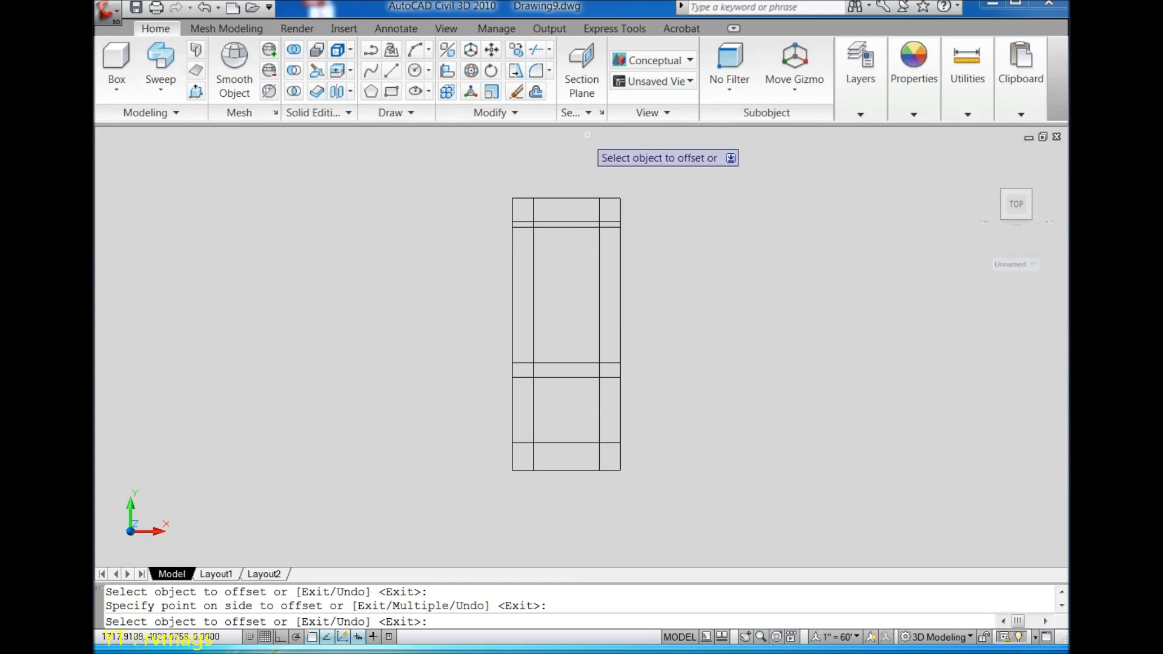
click(536, 72)
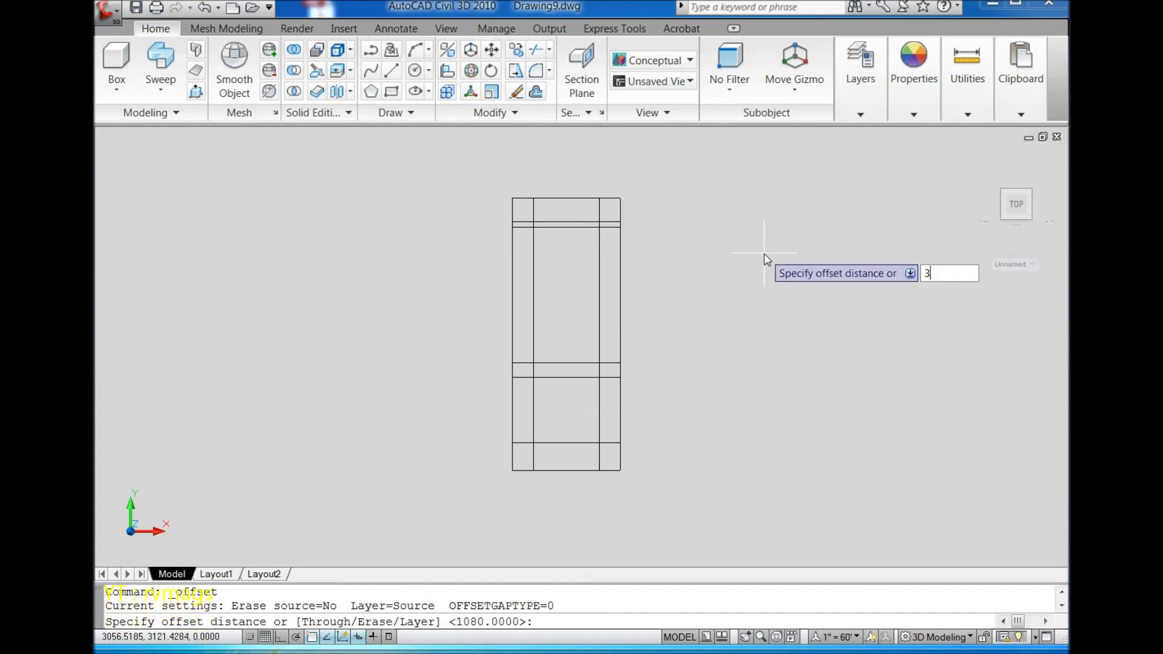
key(Return)
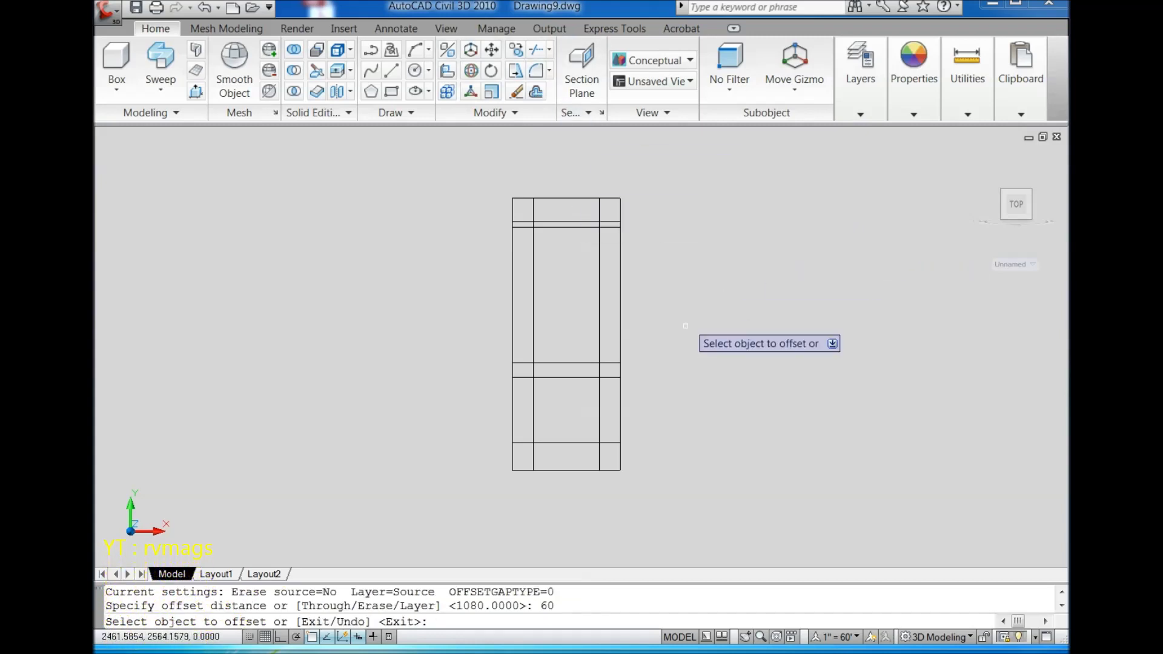
click(620, 330)
click(582, 327)
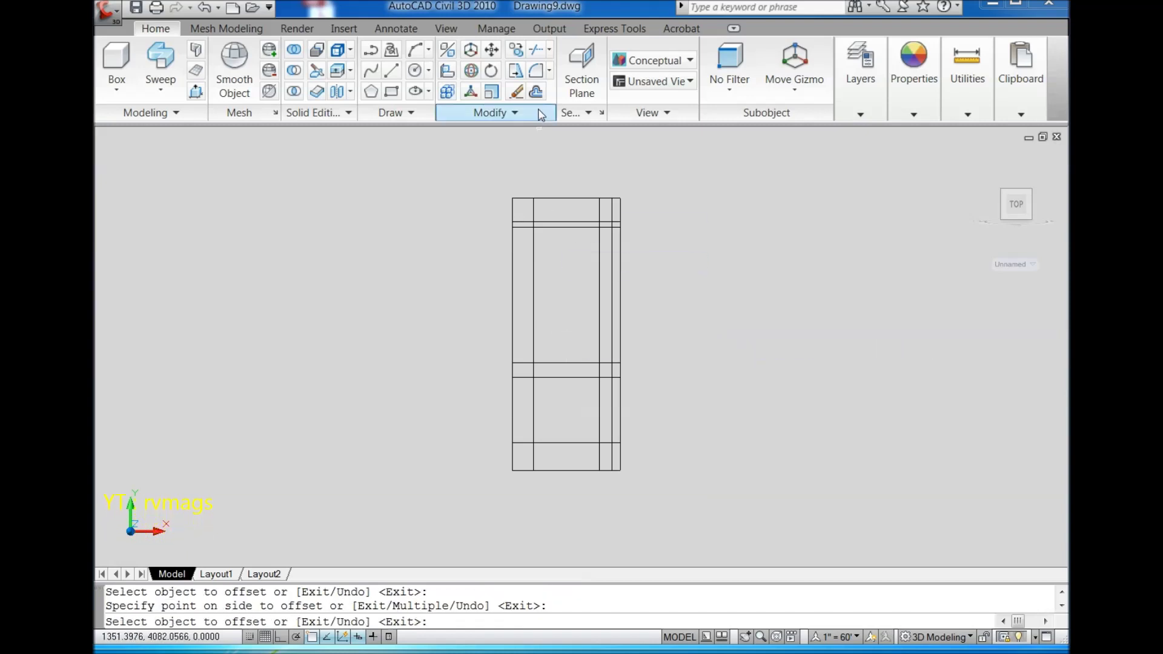
- Offset the door's bottom edge 1010 upward as a cross rail line
click(536, 71)
text(1010)
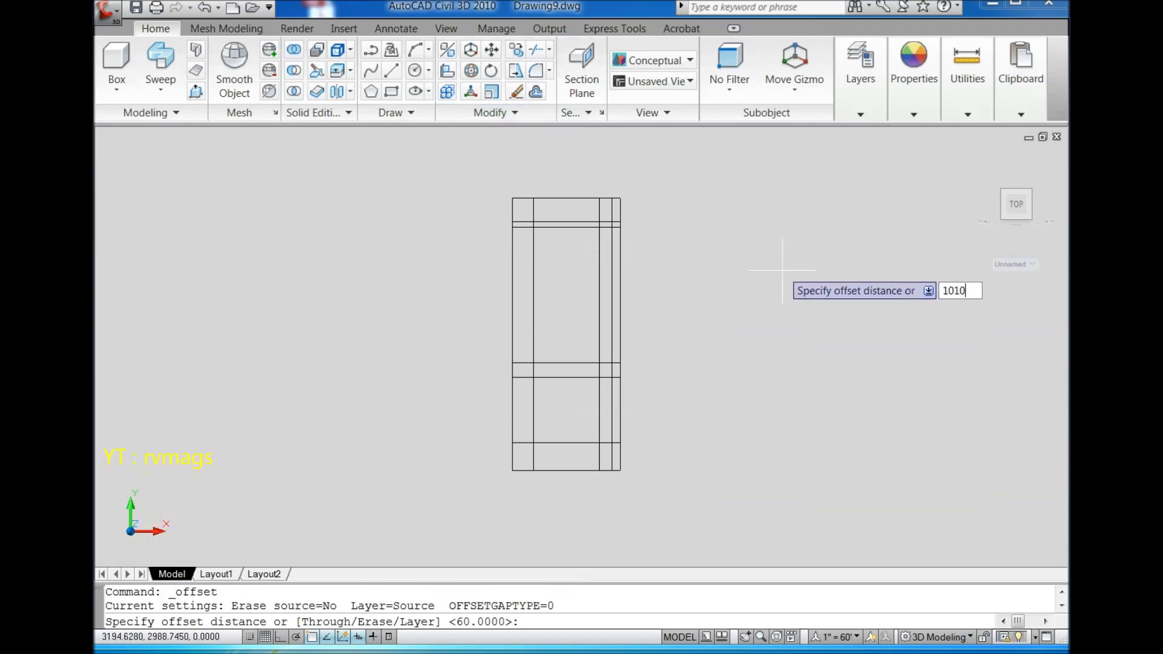
key(Return)
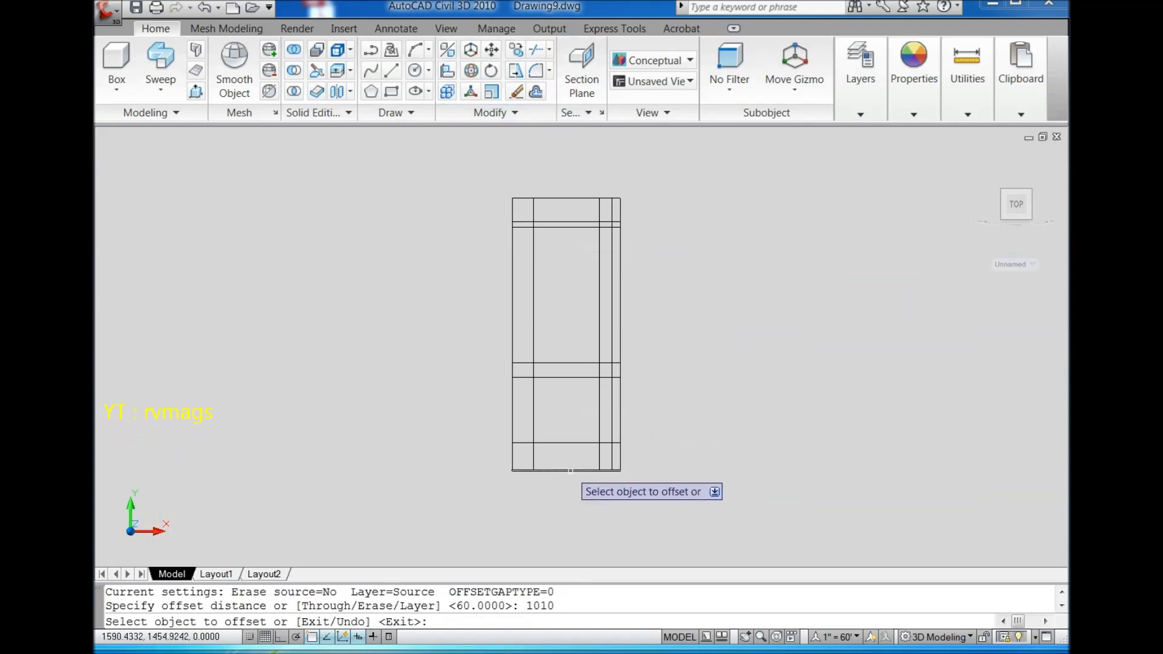
click(570, 471)
click(566, 394)
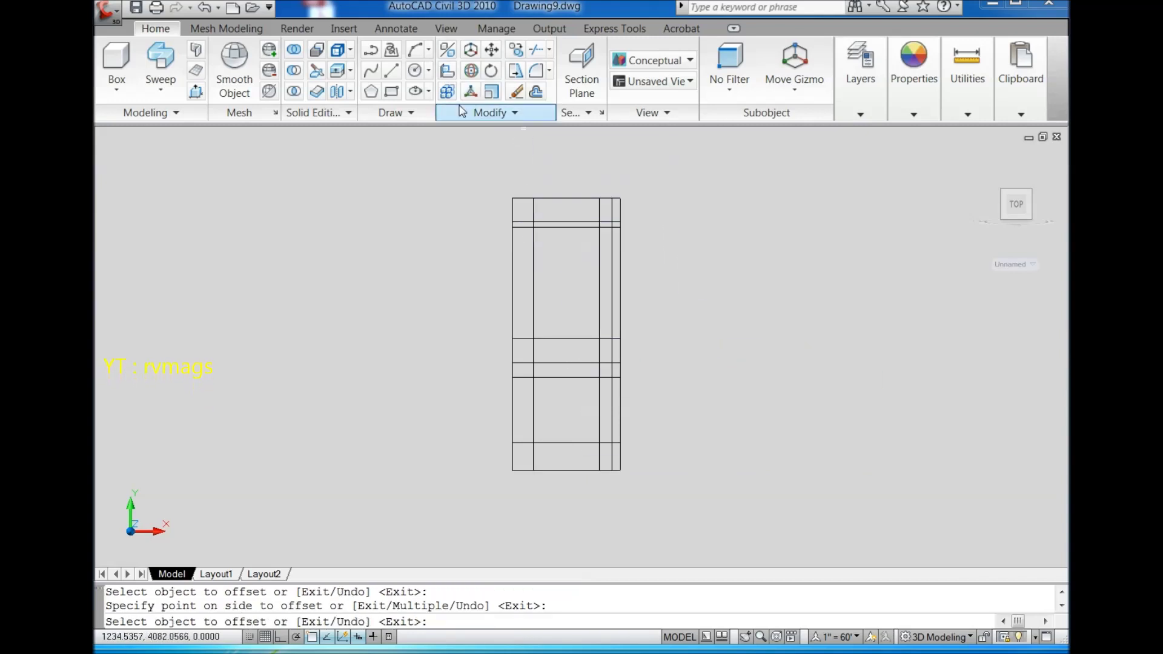
click(415, 71)
scroll(605, 354, up, 3)
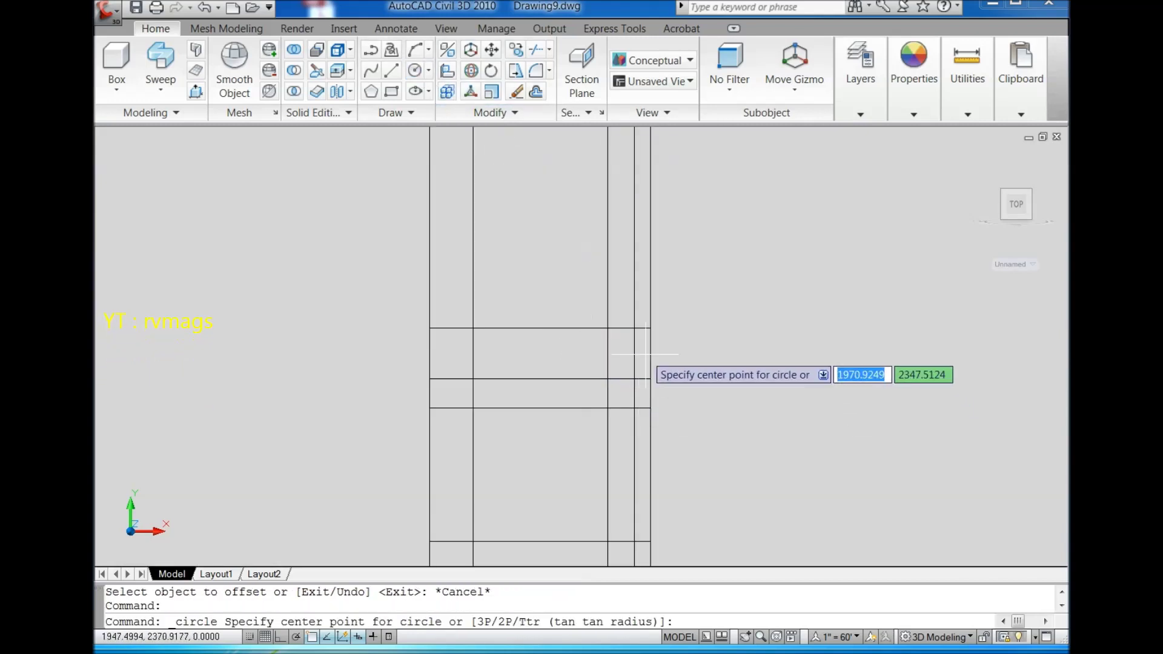
- Draw a 40-diameter handle circle on the right stile
click(634, 328)
text(d)
key(Return)
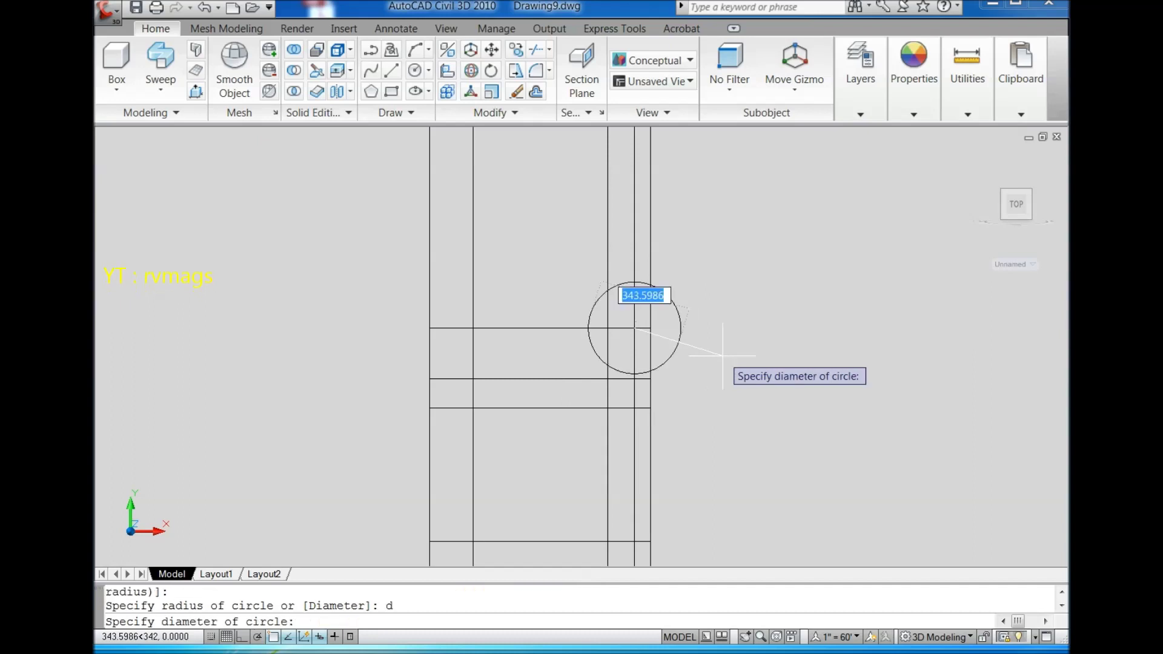
text(40)
key(Return)
scroll(639, 327, up, 3)
- Delete the spare vertical line next to the handle
click(640, 334)
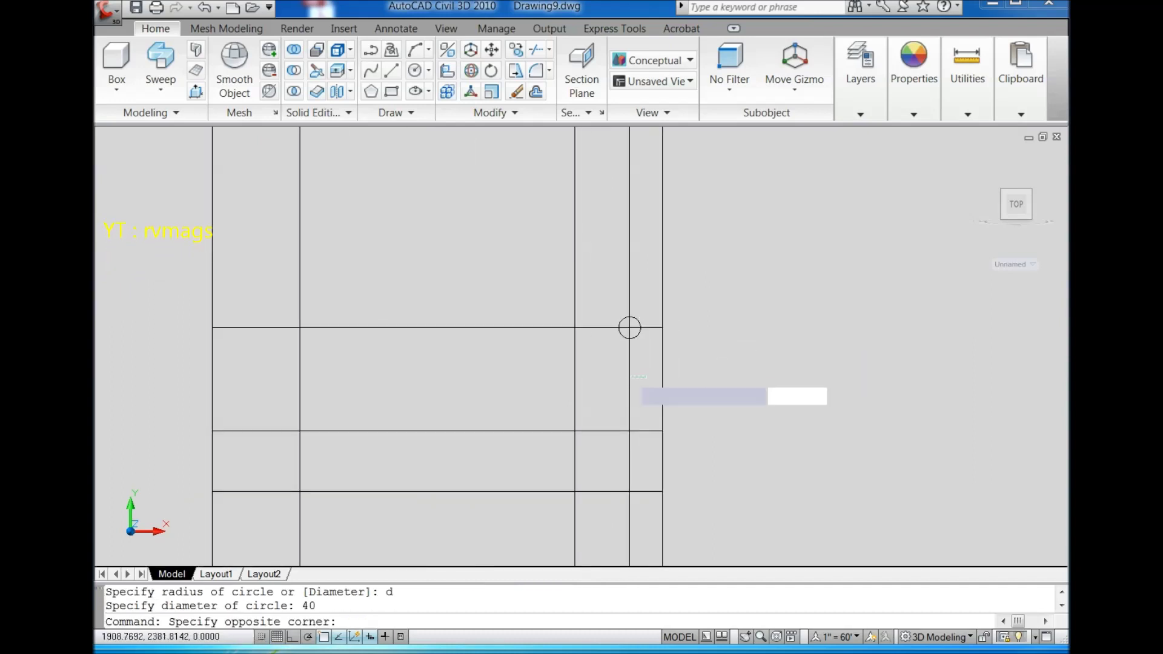
click(621, 373)
key(Delete)
click(596, 327)
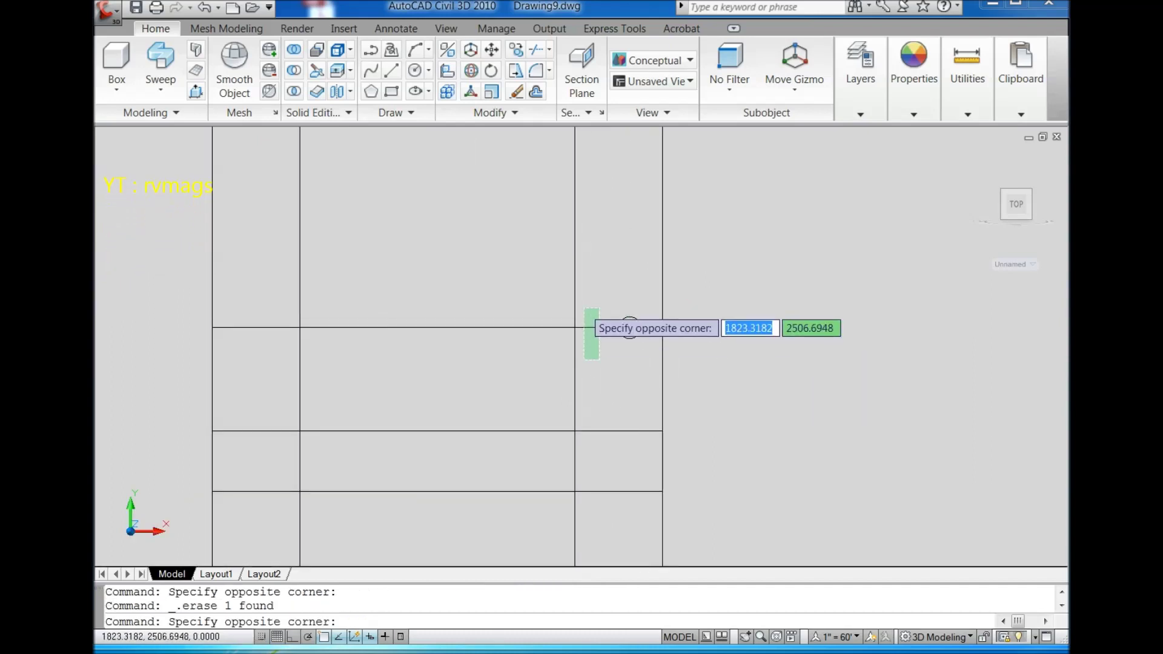
key(Escape)
scroll(665, 396, down, 4)
scroll(585, 171, up, 2)
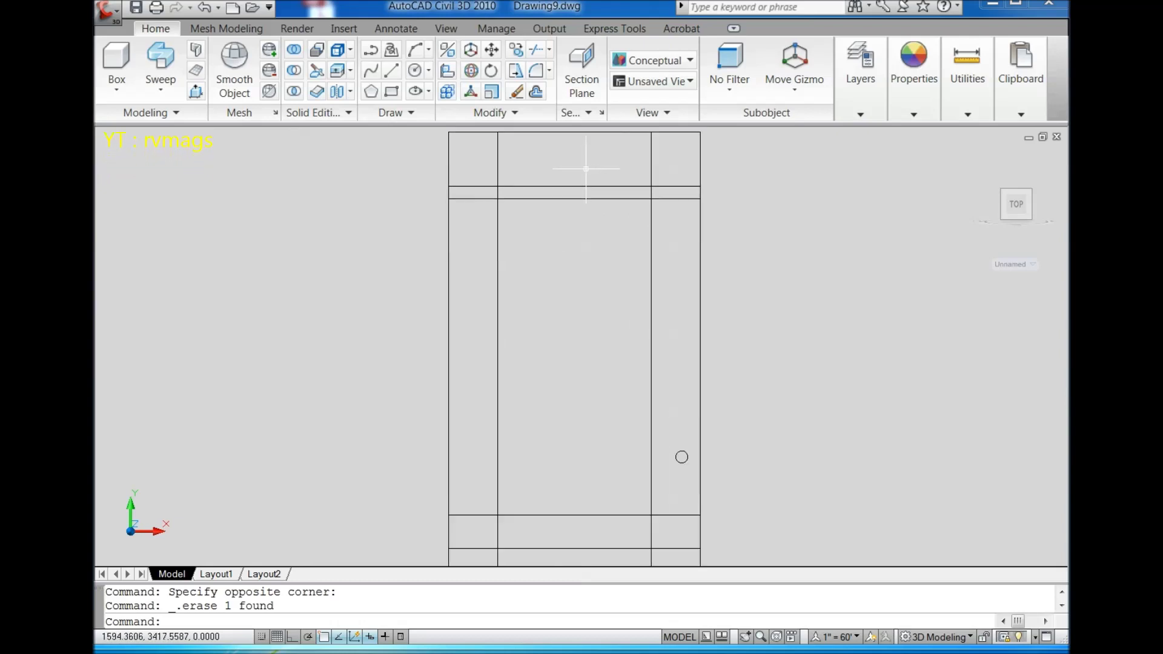
scroll(586, 171, up, 1)
- Draw a 3-point arc across the upper rail between the stiles
click(413, 59)
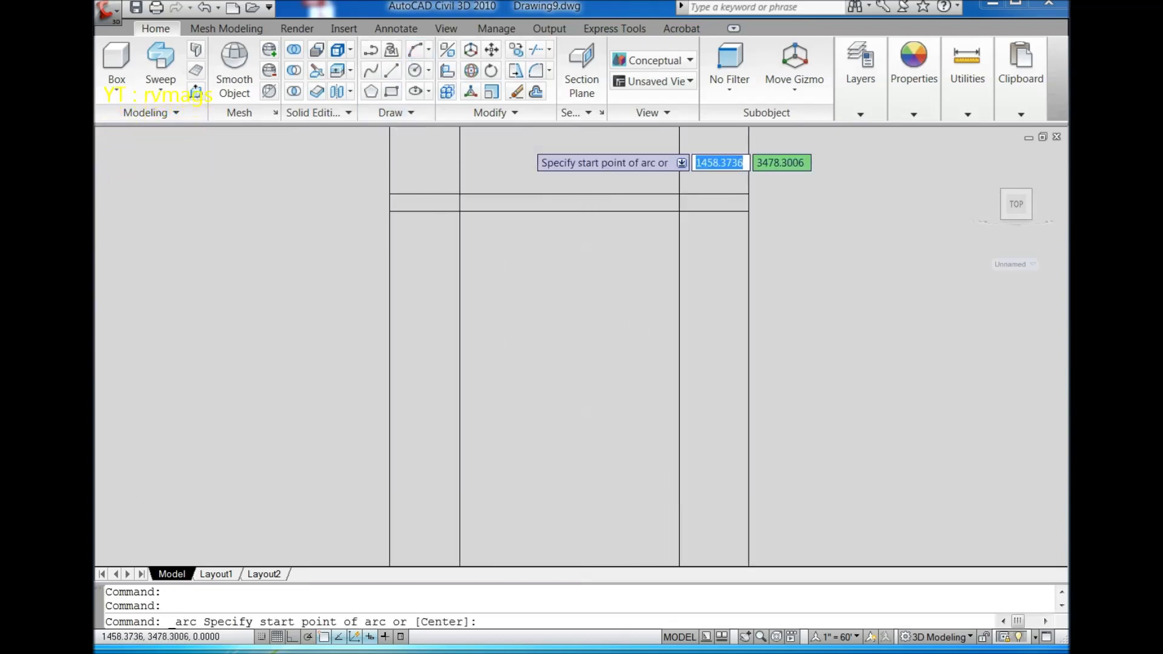
scroll(524, 143, up, 3)
click(391, 282)
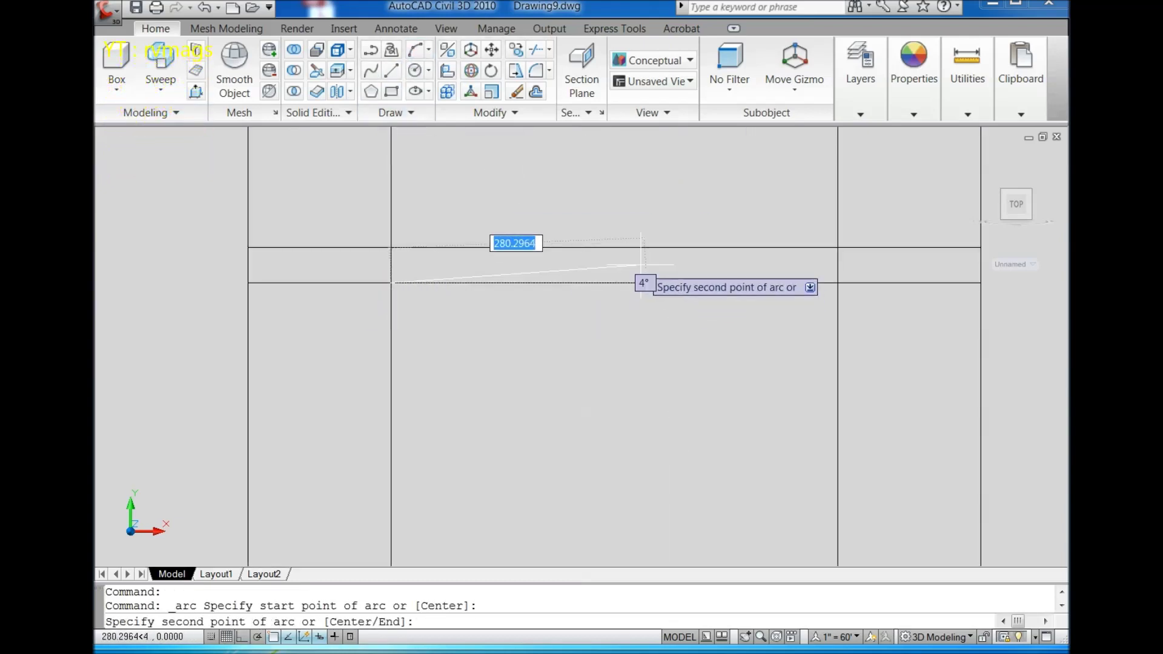
click(617, 247)
click(837, 282)
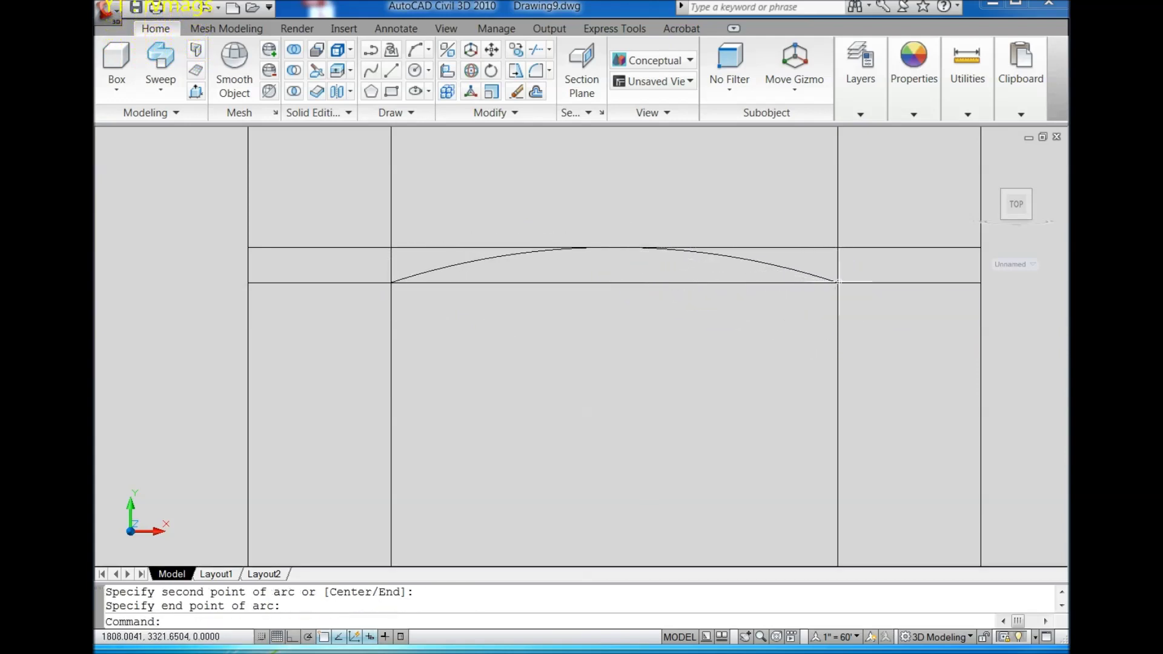
- Delete the upper and lower straight rail lines under the arch
click(350, 262)
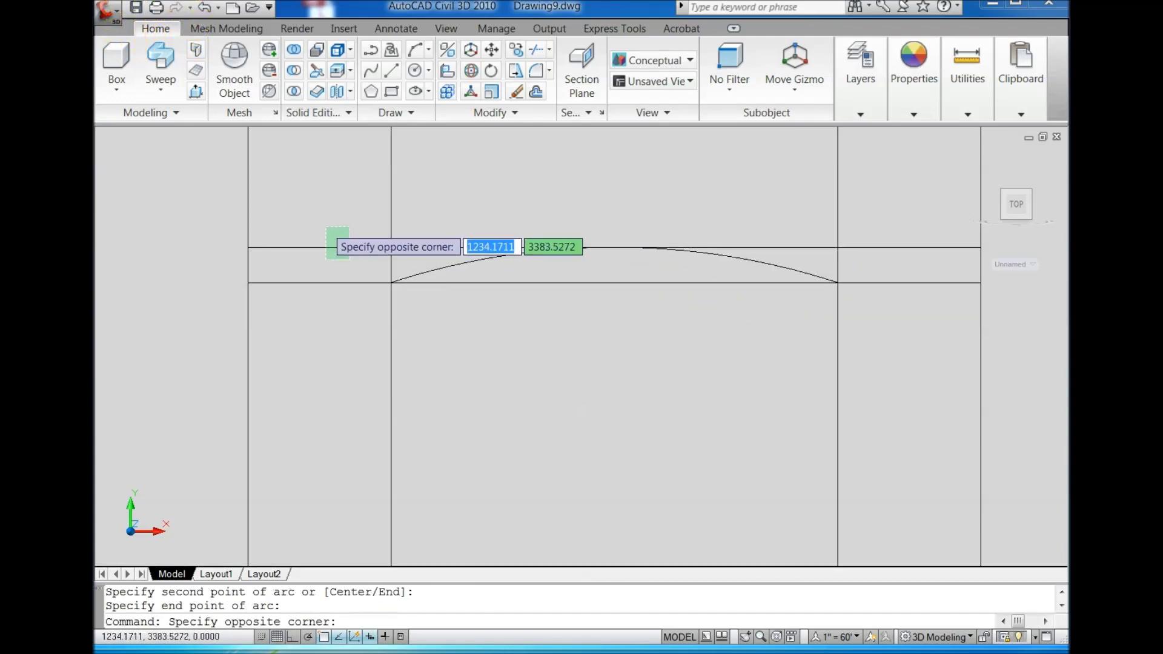
click(332, 241)
key(Delete)
click(885, 311)
click(872, 252)
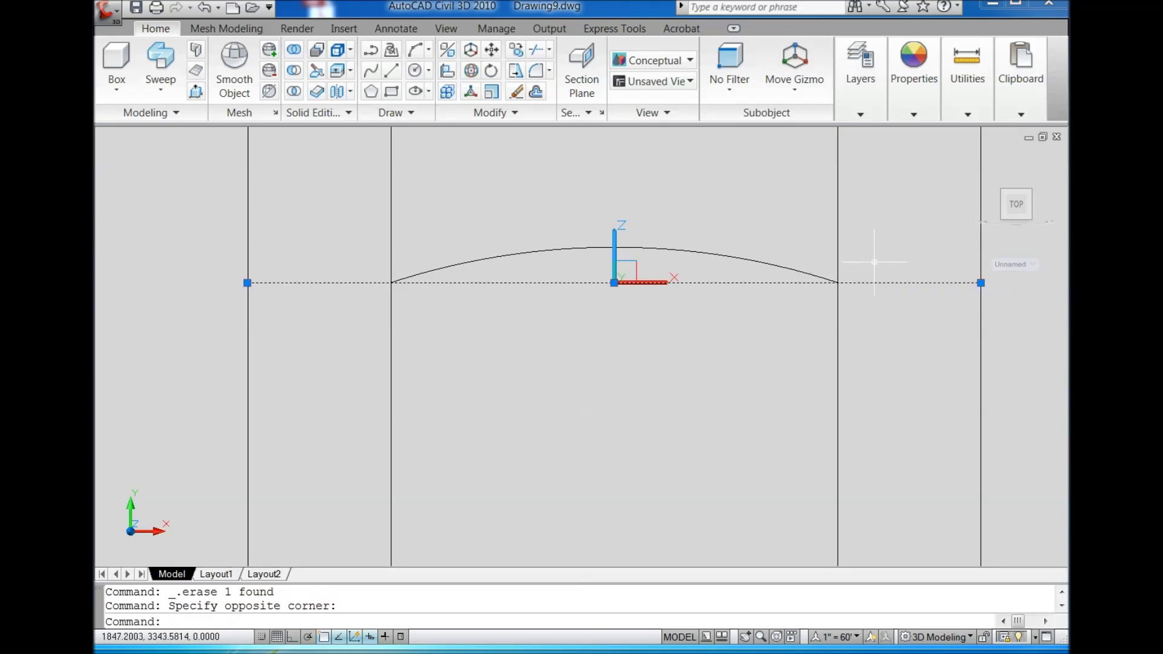
key(Delete)
text(trim)
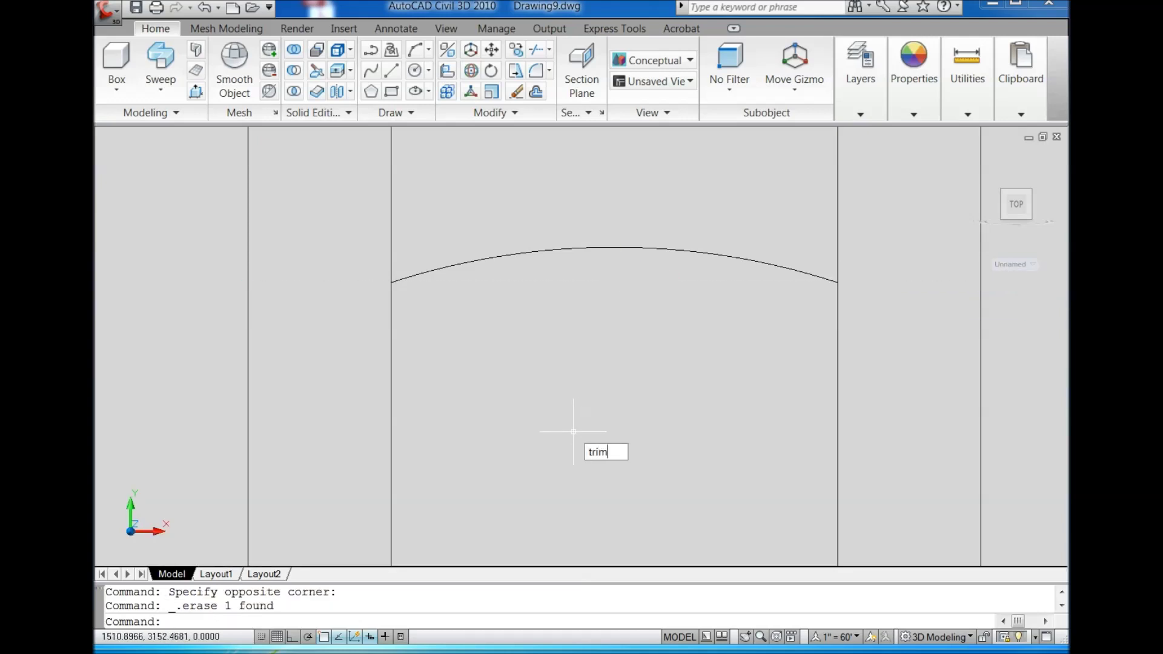
- Trim the line stubs above the arch and around the middle rail
key(Return)
key(Return)
click(396, 236)
click(342, 233)
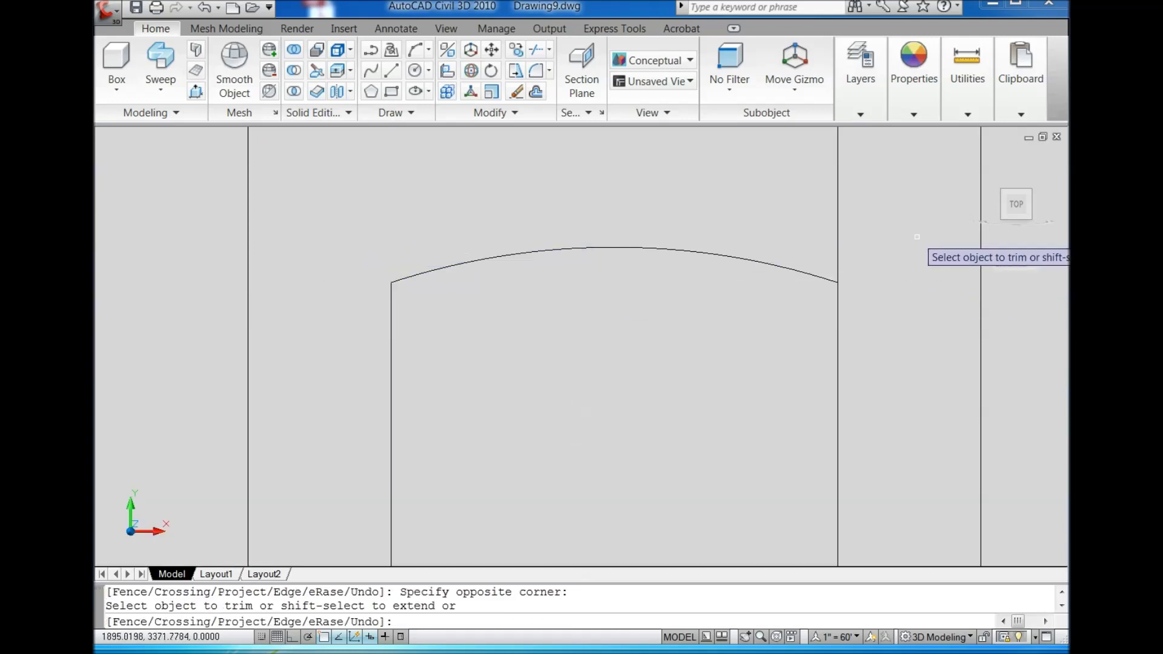
scroll(630, 194, down, 6)
scroll(648, 357, up, 7)
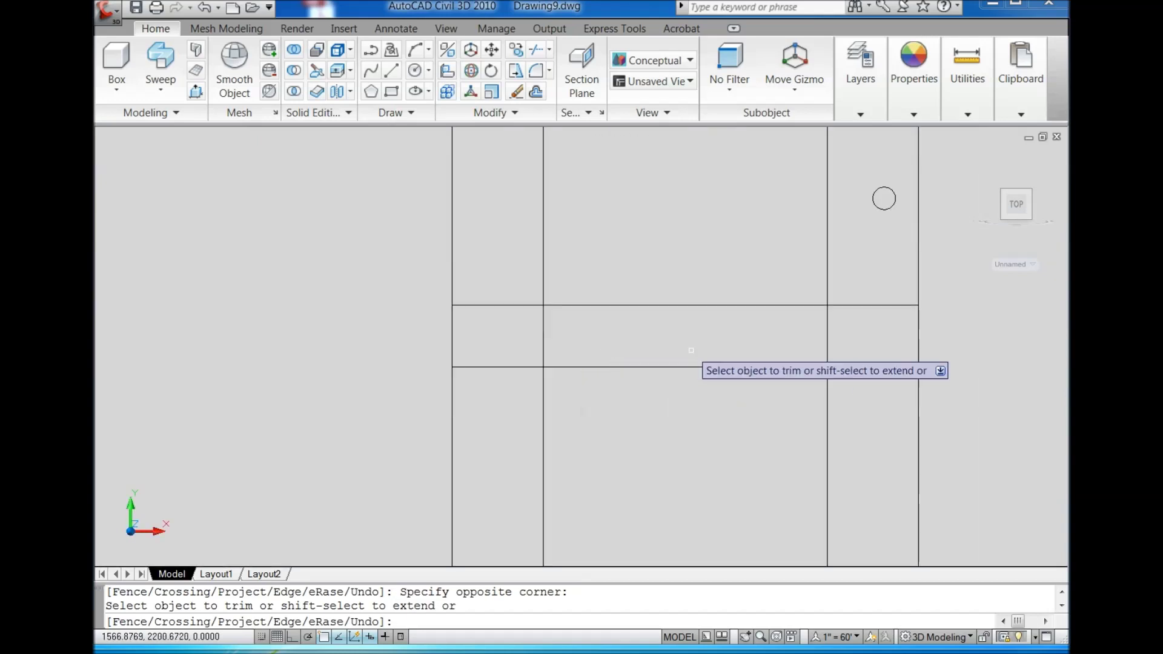
click(863, 339)
click(518, 333)
click(495, 324)
click(485, 279)
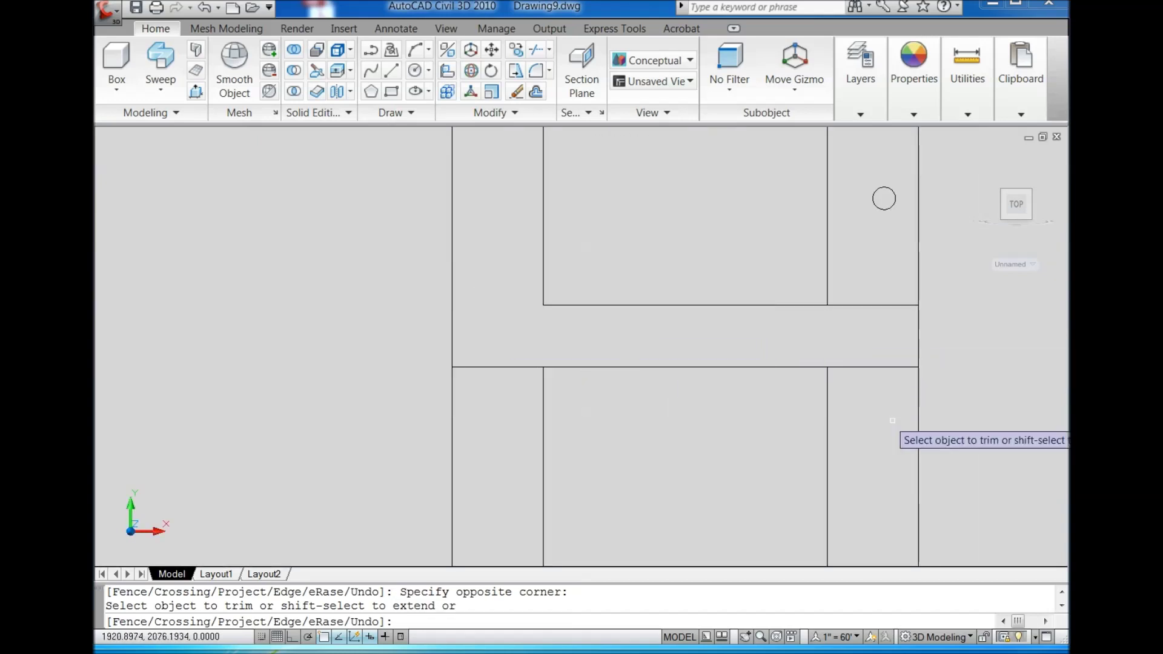
click(872, 367)
click(872, 305)
- Trim the bottom rail's left stub, short vertical segments and line ends
click(497, 367)
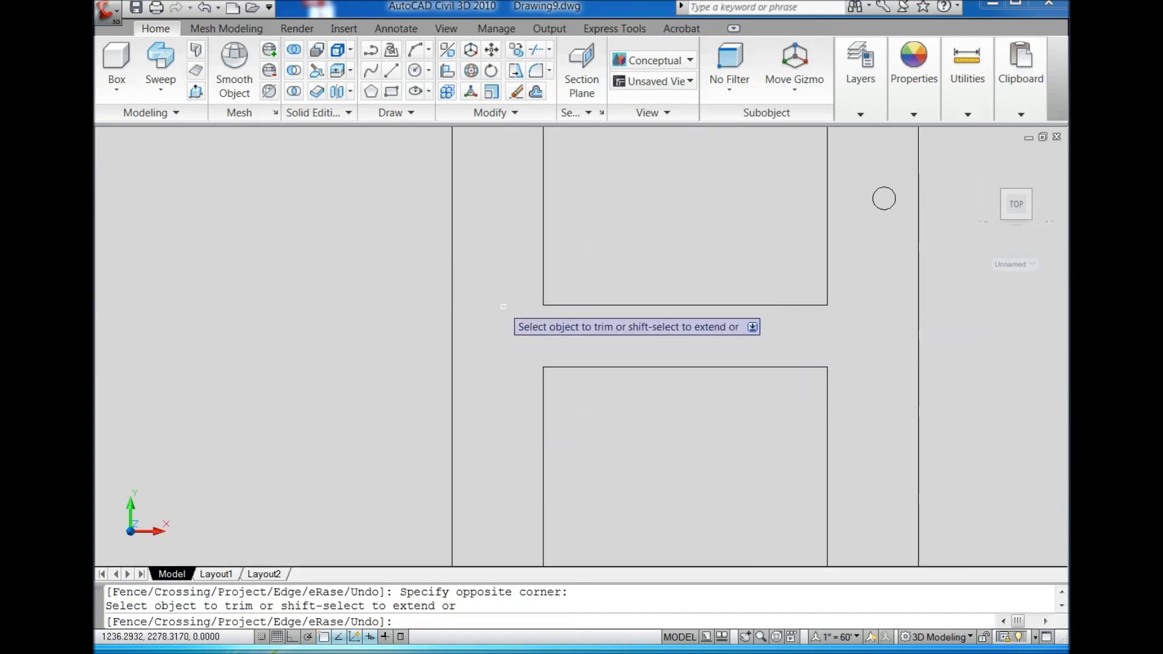
scroll(503, 306, down, 3)
scroll(599, 442, up, 3)
click(697, 476)
click(407, 472)
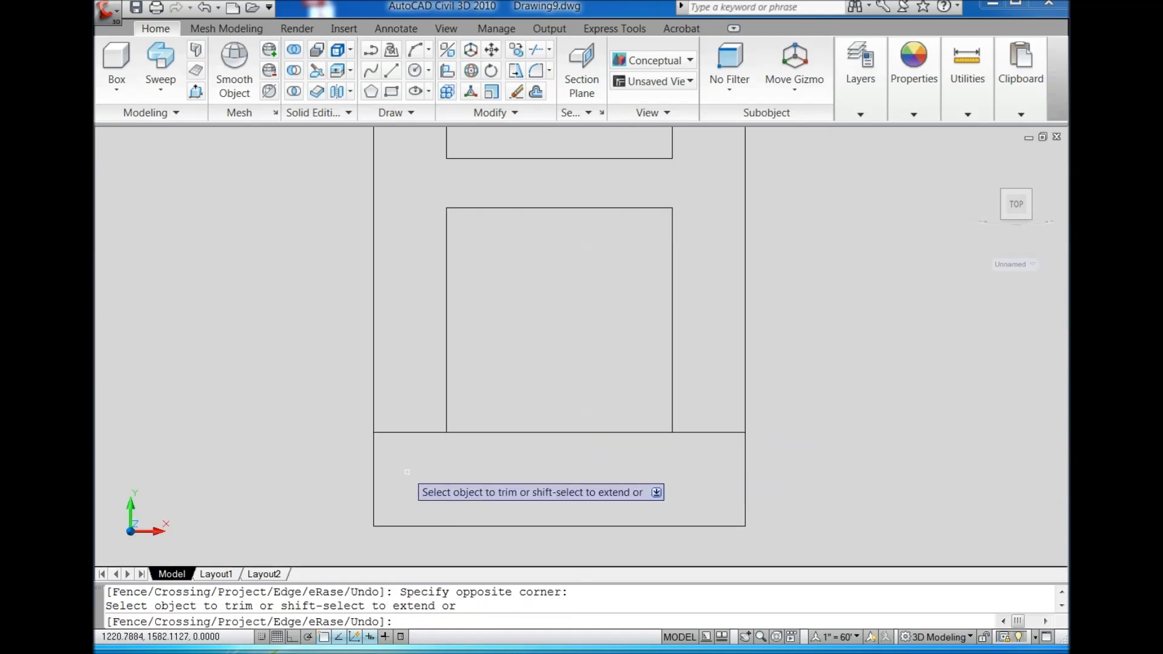
click(405, 432)
click(709, 432)
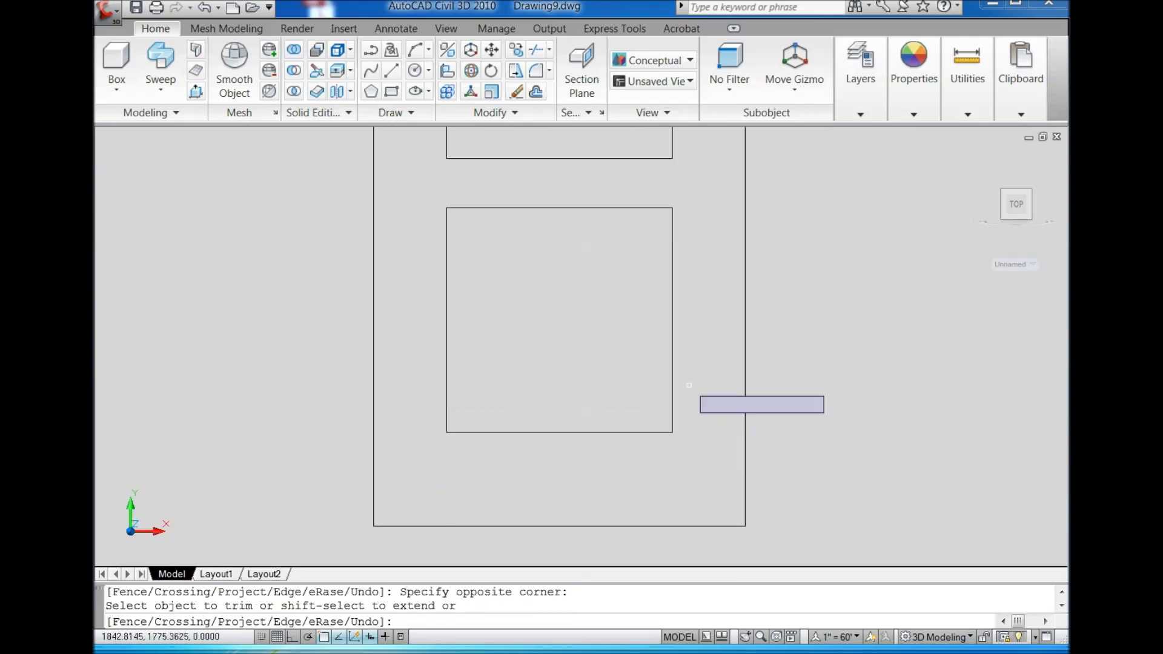
key(Escape)
scroll(594, 384, down, 3)
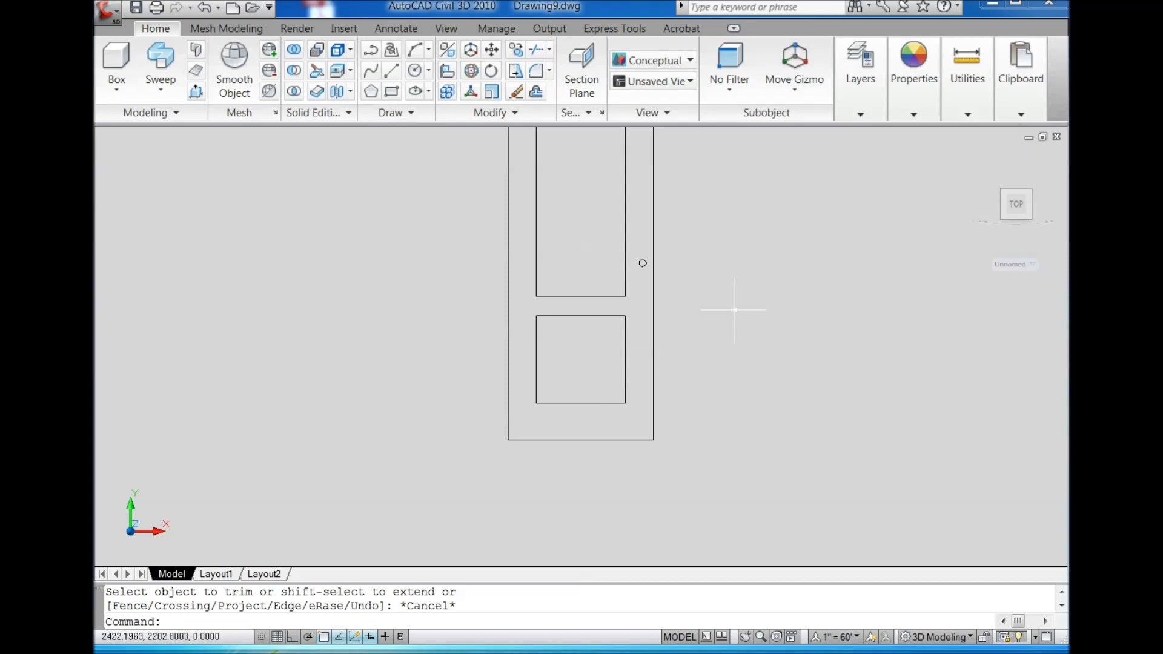
- Start the profile polyline beside the handle in ortho: 3 down, 45 across, 3 up, 5 left
click(373, 55)
scroll(654, 259, up, 5)
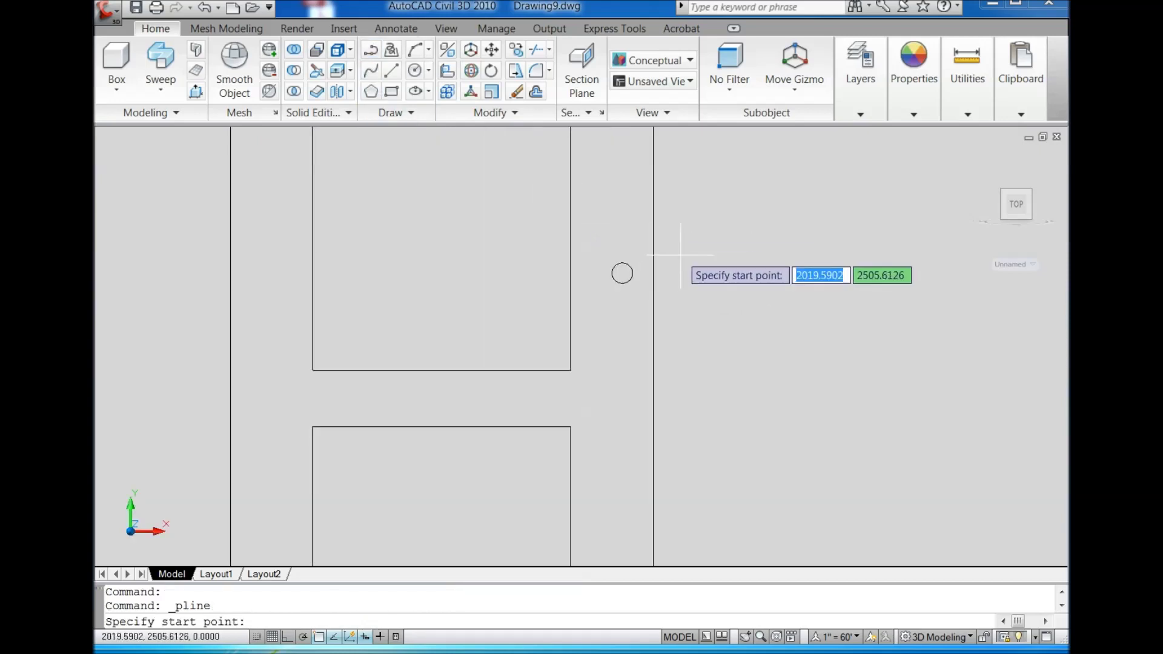
scroll(683, 261, up, 6)
click(634, 301)
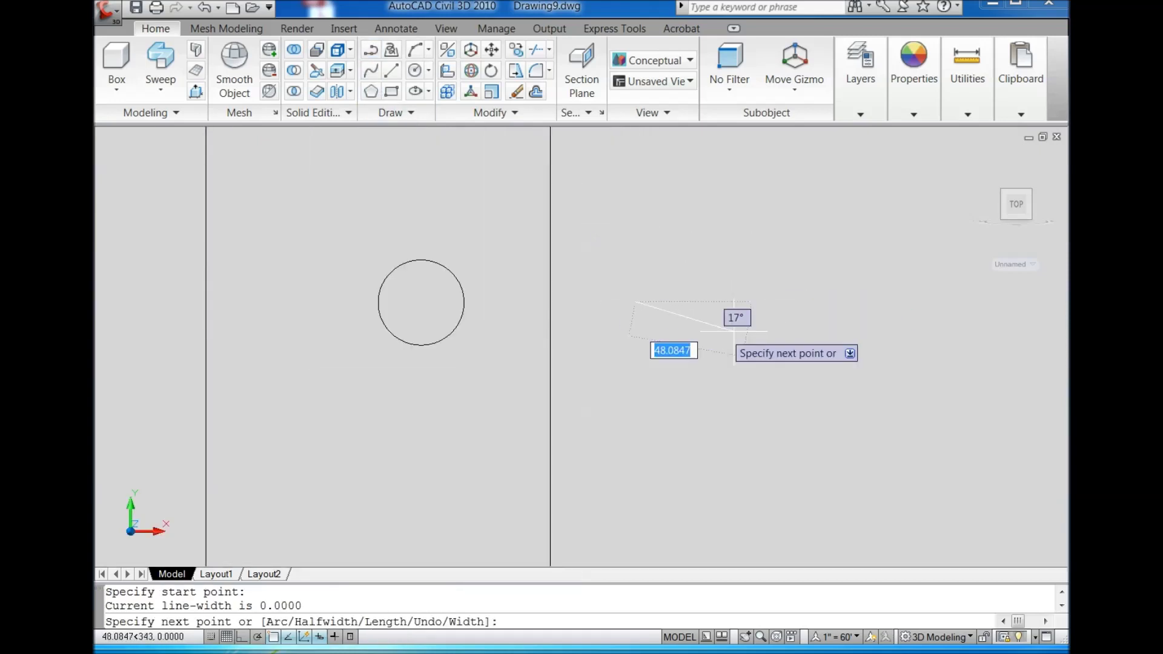
scroll(604, 338, up, 3)
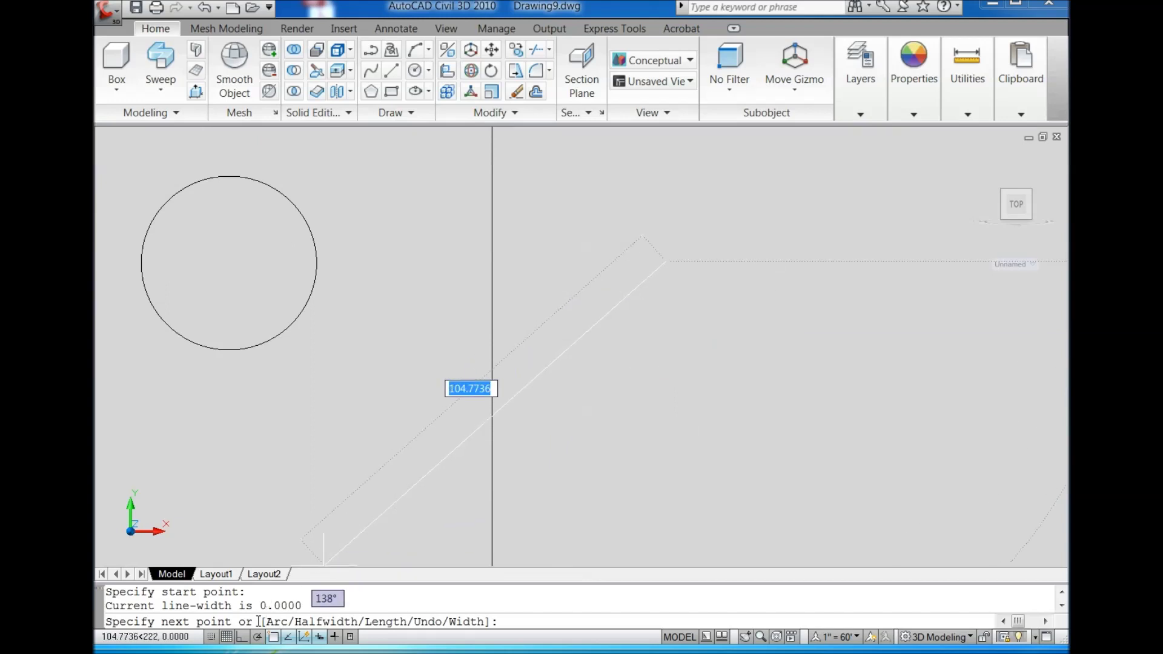
click(245, 636)
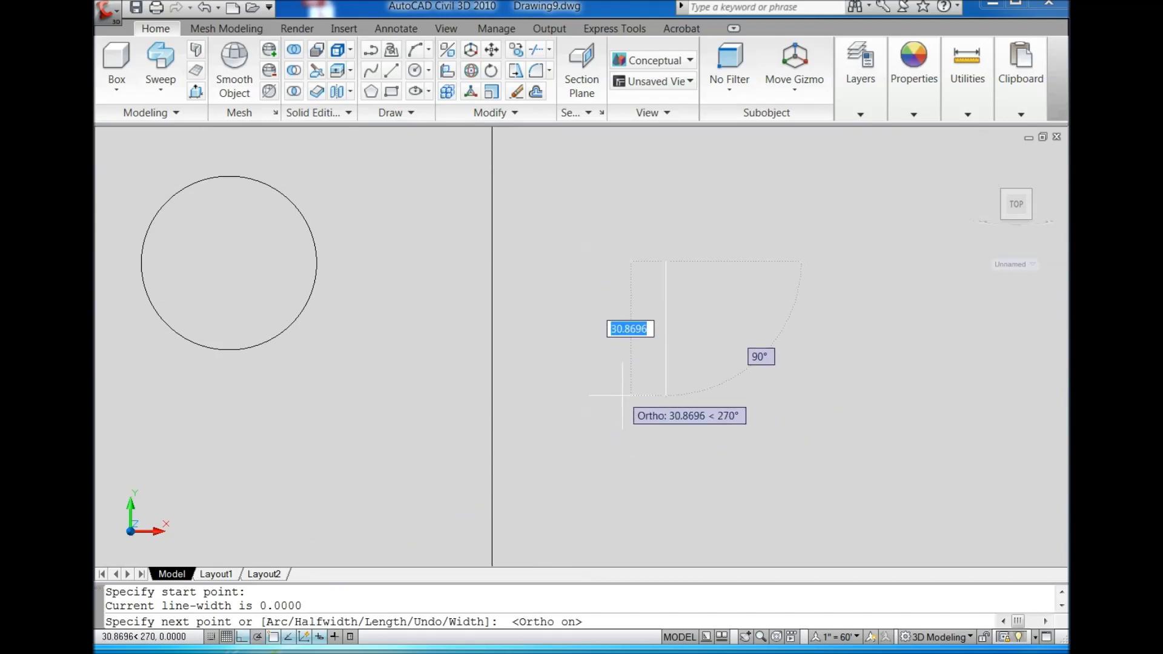
key(Return)
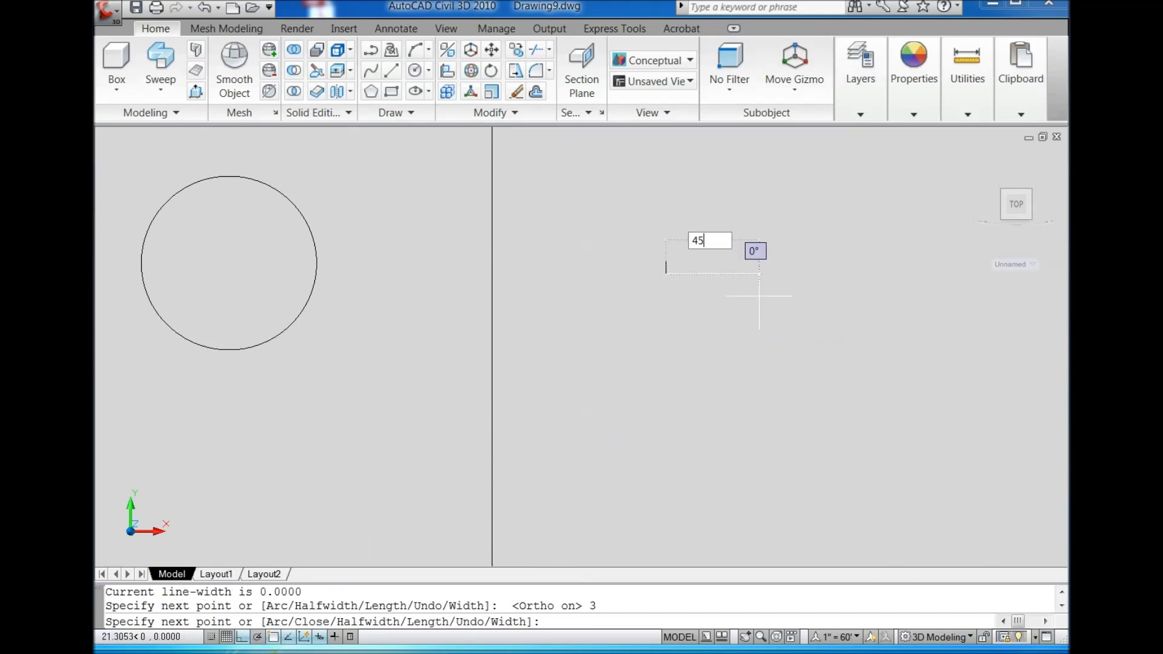
key(Return)
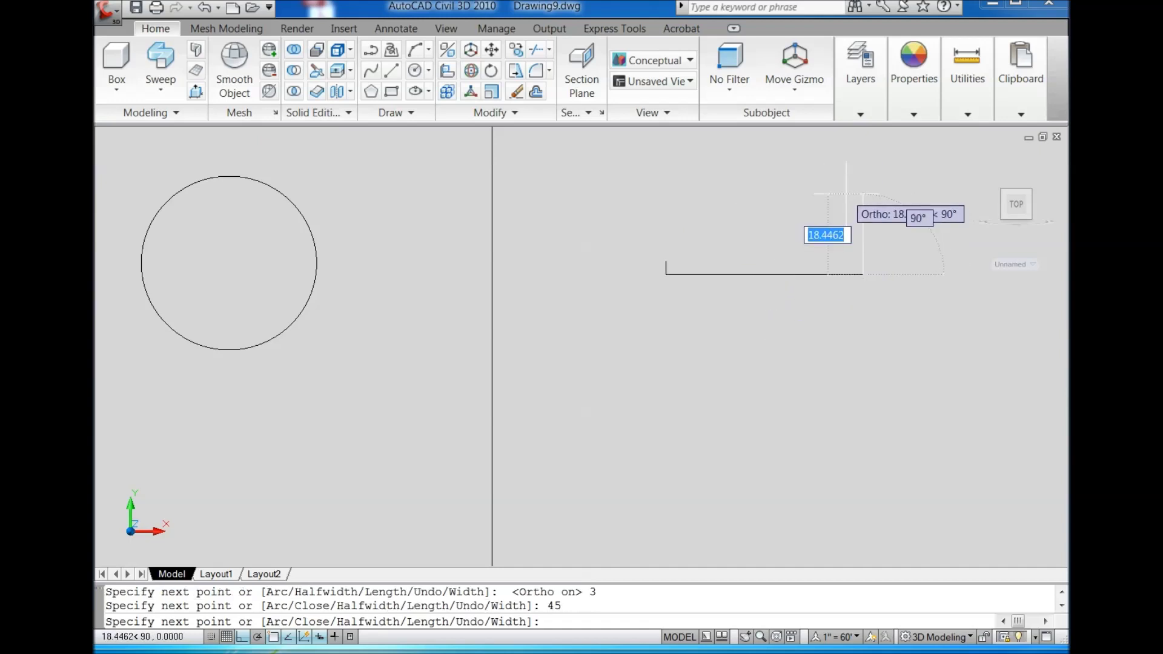
key(Return)
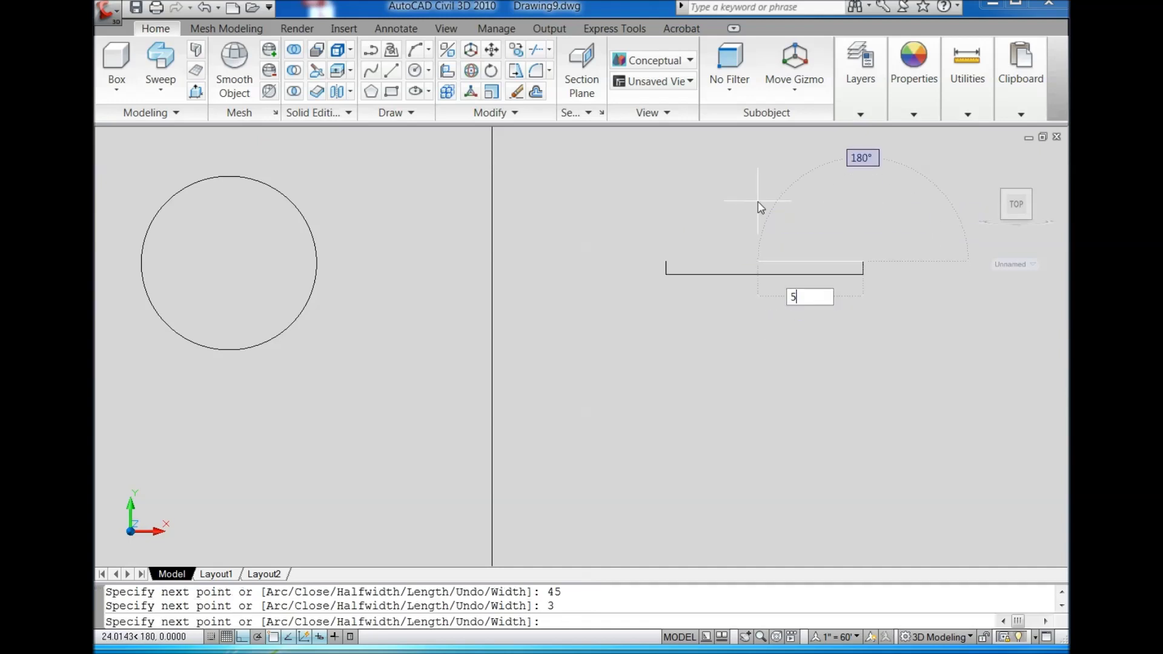
key(Return)
- Add further 3 and 5 steps, then close the profile with an arc
key(Return)
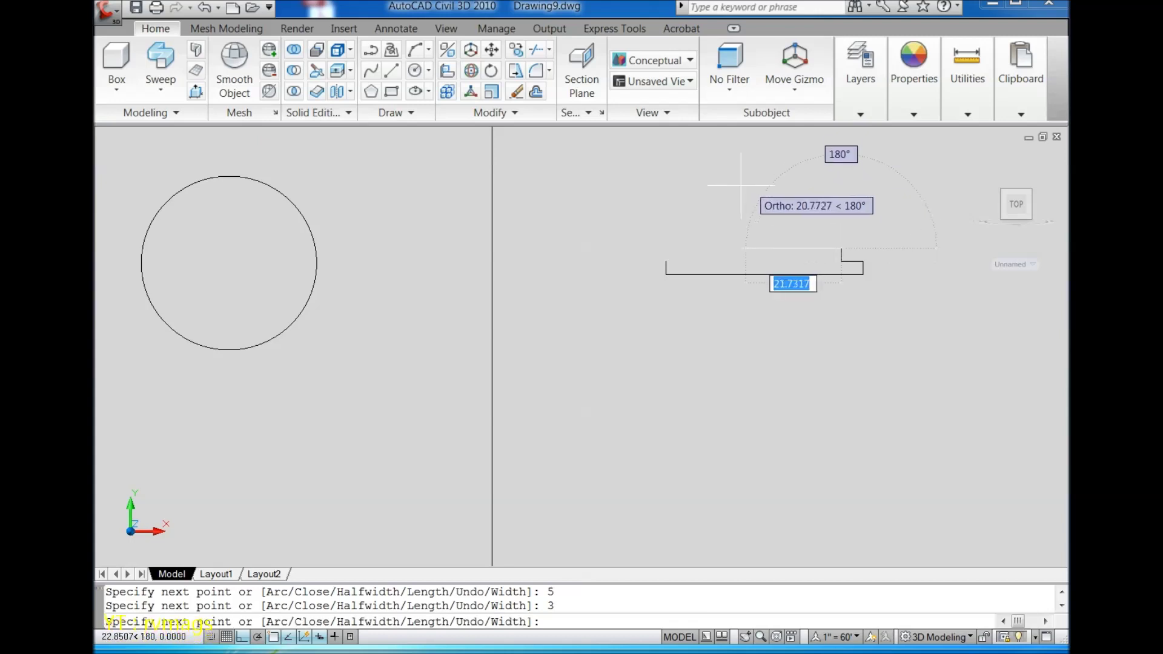
text(5)
key(Return)
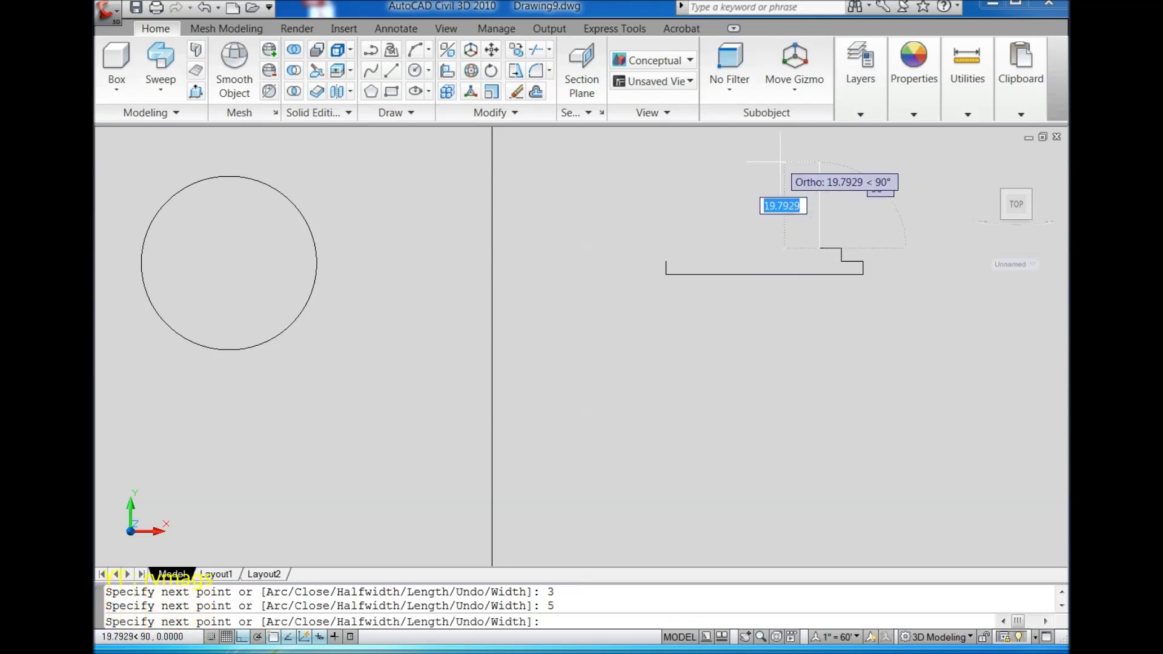
key(Return)
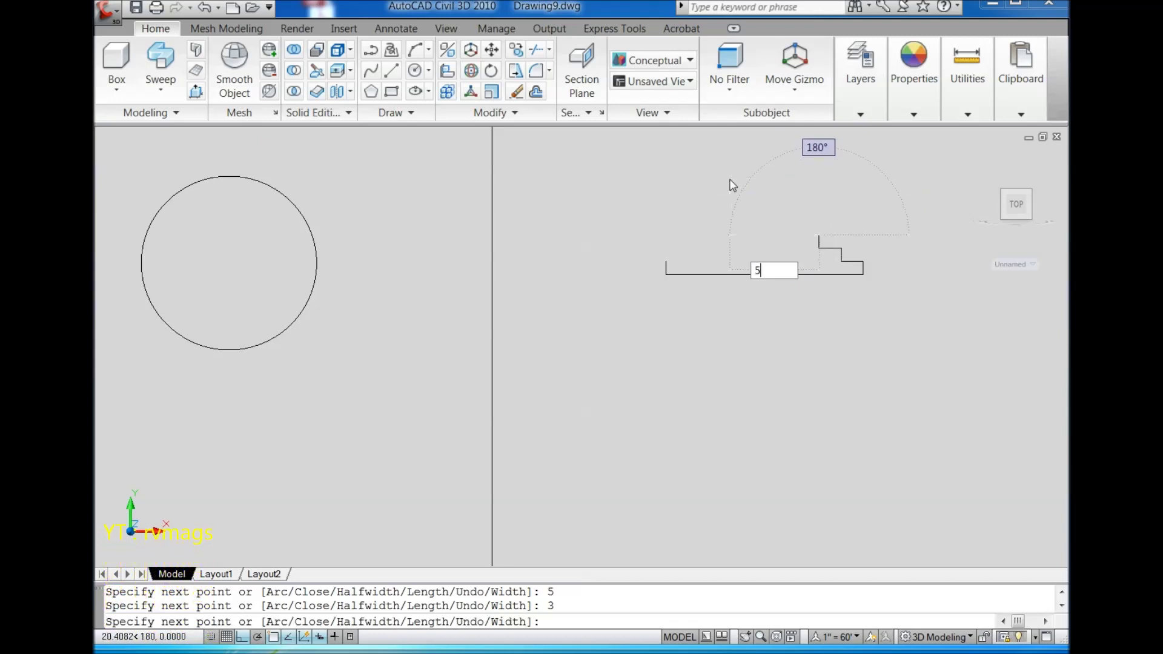
key(Return)
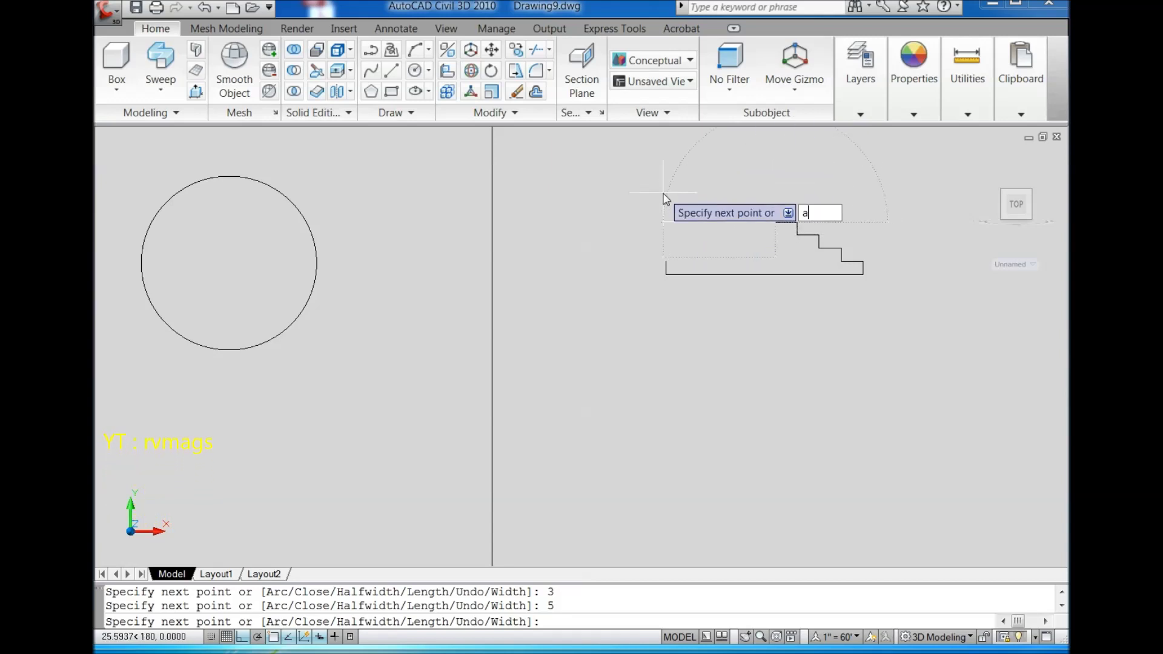
key(Return)
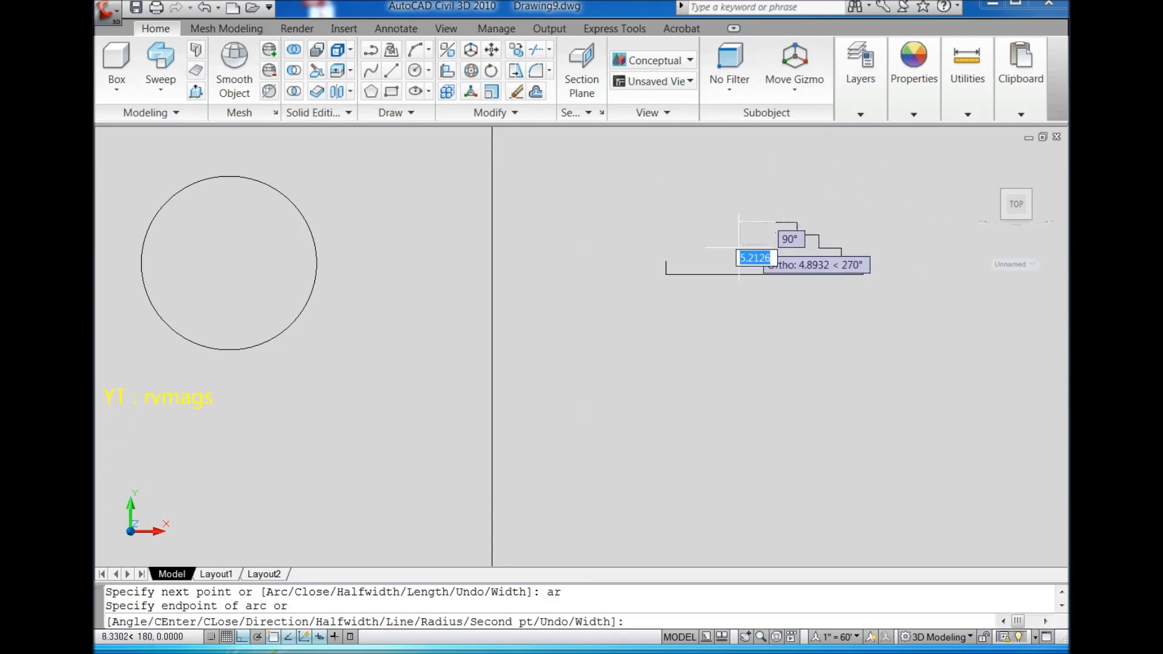
right_click(625, 282)
click(636, 295)
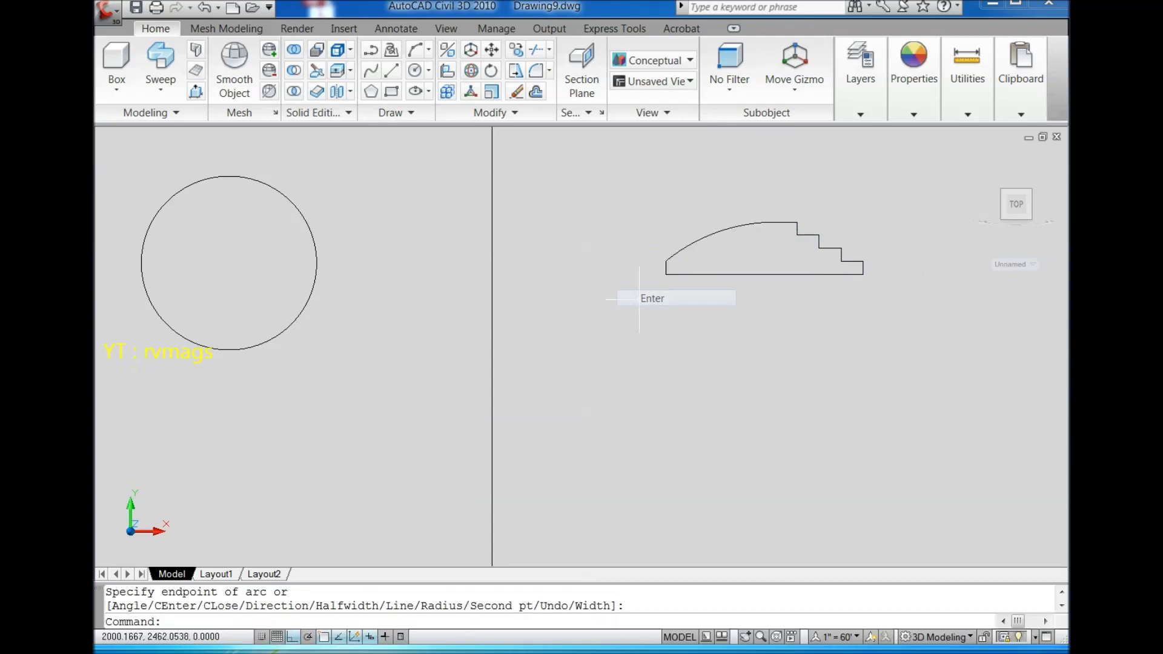
scroll(709, 276, down, 2)
scroll(736, 264, down, 2)
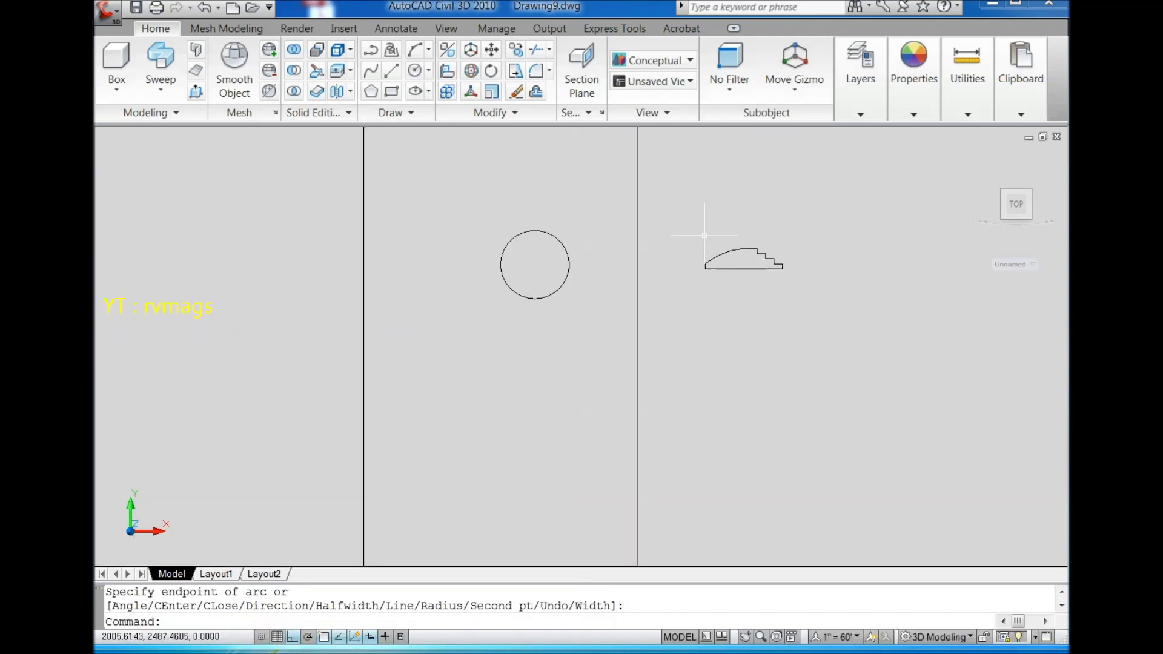
- Switch to an isometric 3D corner view of the door
scroll(748, 285, down, 2)
scroll(758, 285, down, 1)
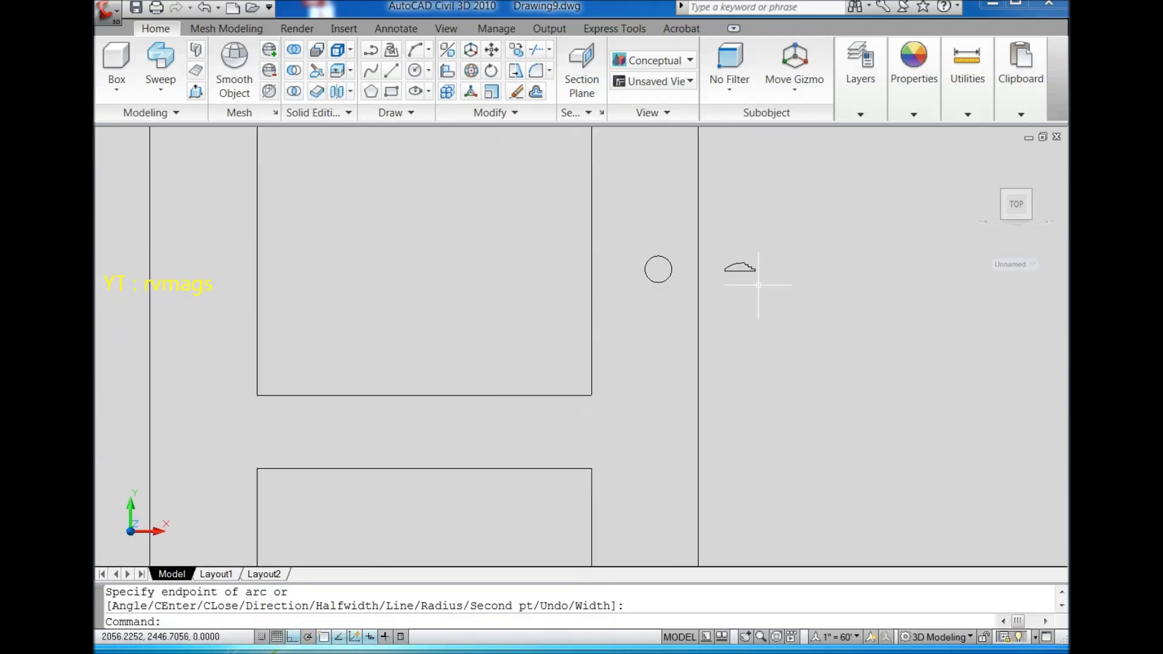
click(1004, 220)
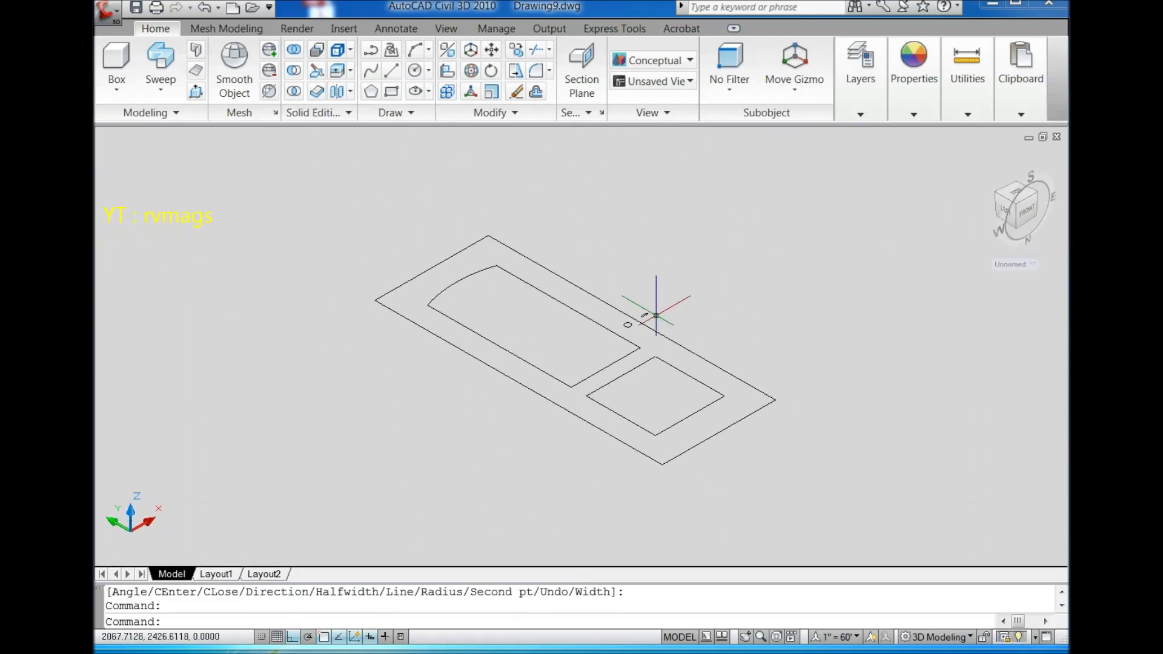
scroll(656, 315, up, 3)
scroll(649, 304, up, 3)
- Copy the moulding profile beside the original and select the copy
click(557, 298)
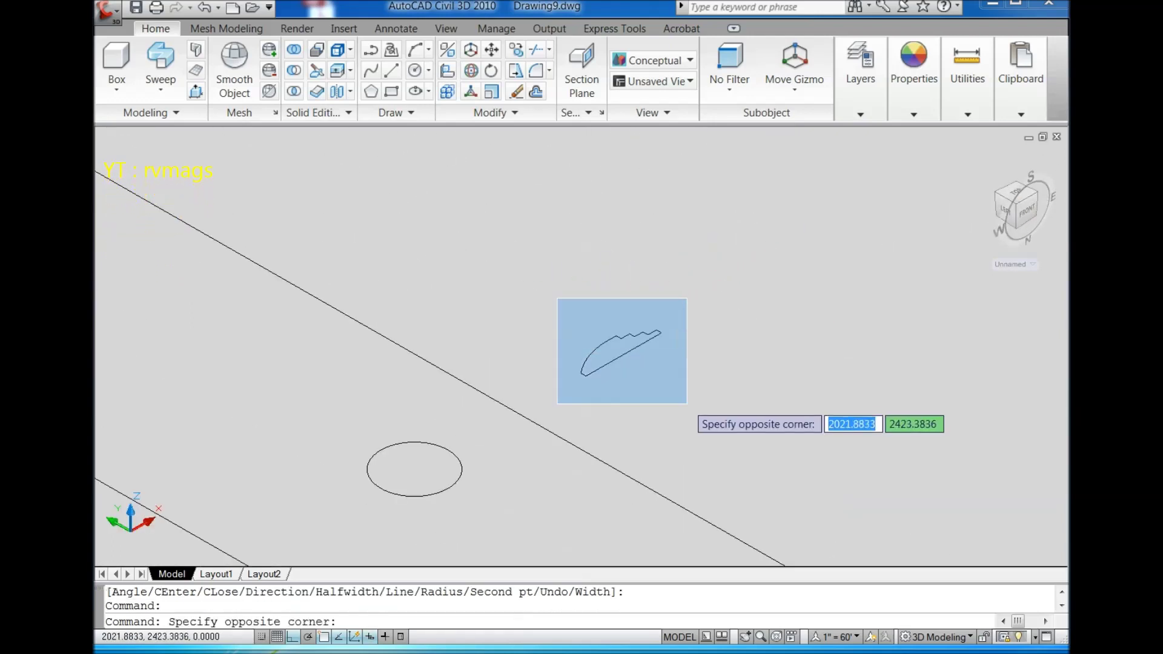
click(687, 403)
click(518, 56)
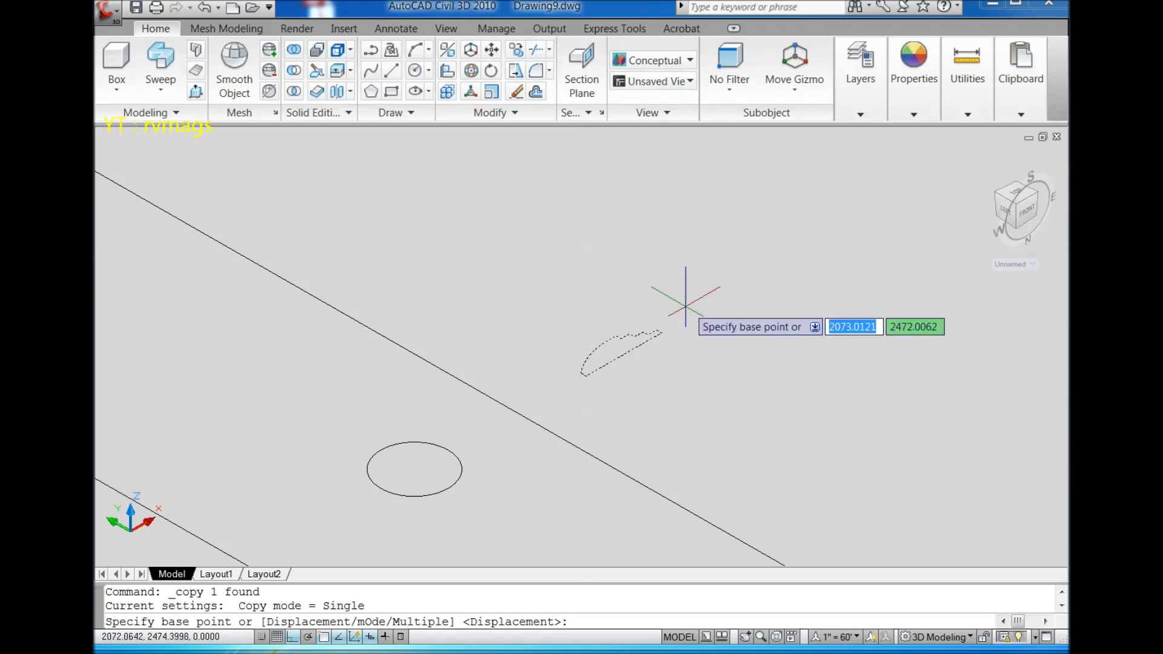
click(685, 305)
click(812, 386)
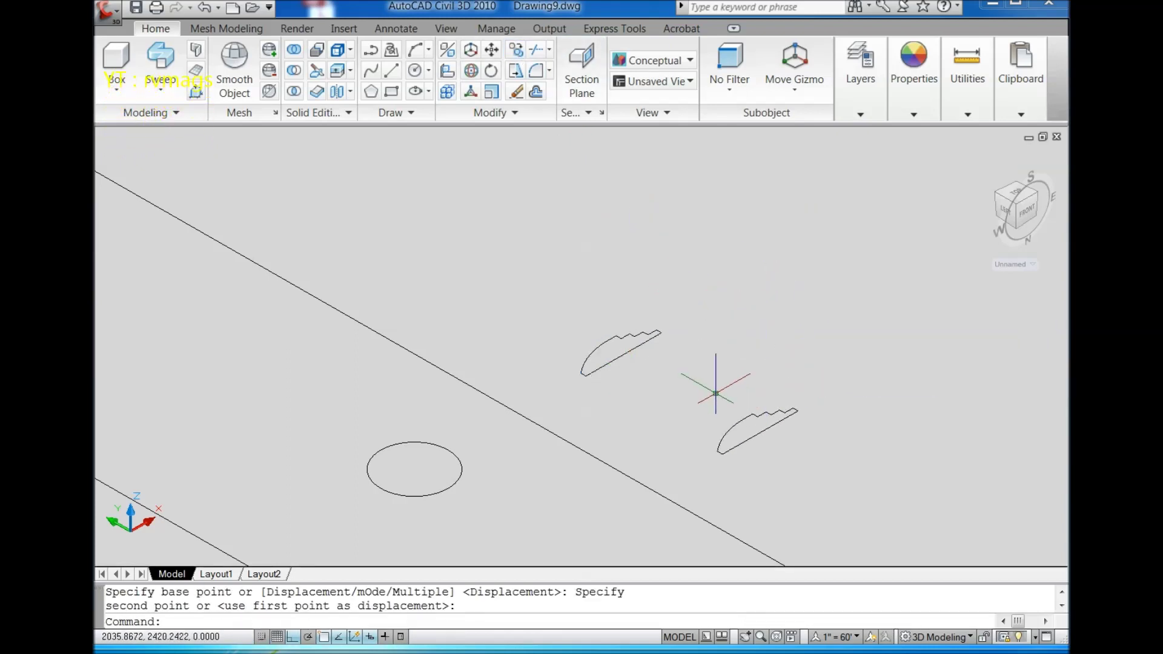
click(713, 390)
click(858, 476)
click(481, 91)
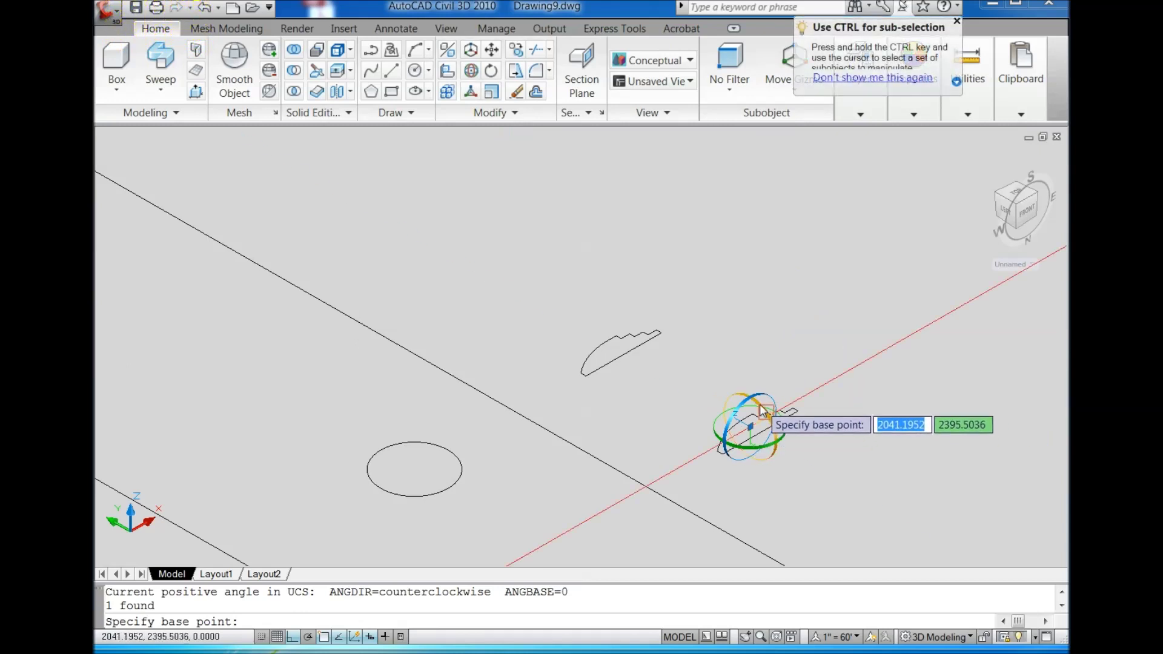
- 3D-rotate the copied moulding profile about a base point so it stands upright
scroll(774, 419, up, 5)
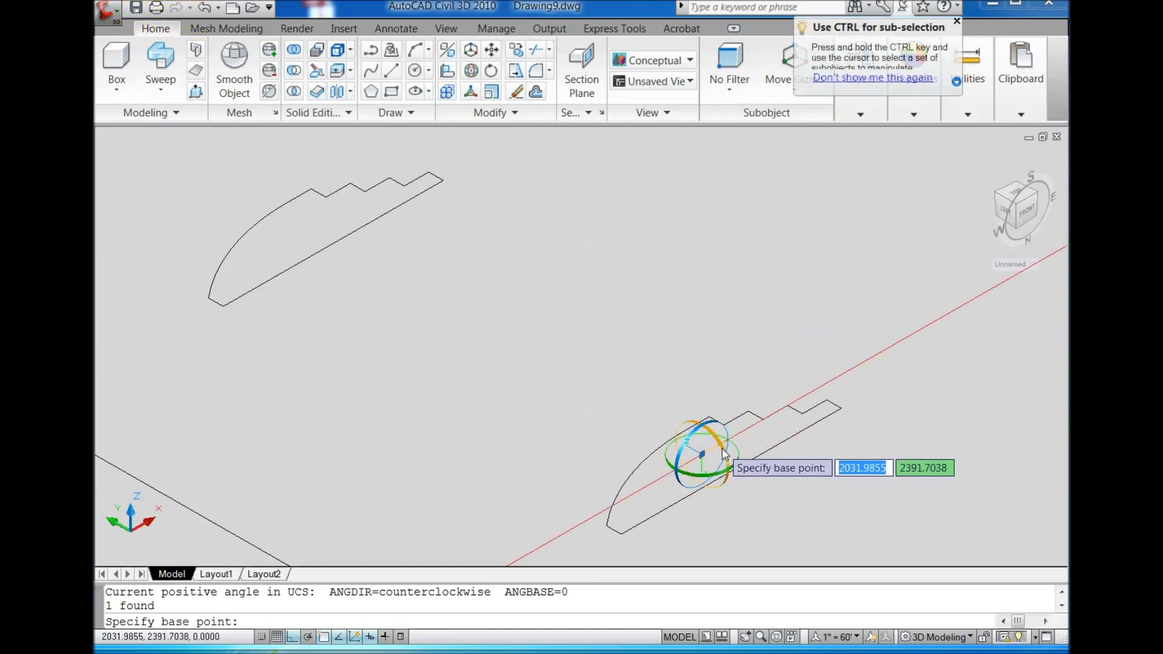
click(702, 454)
scroll(702, 242, down, 2)
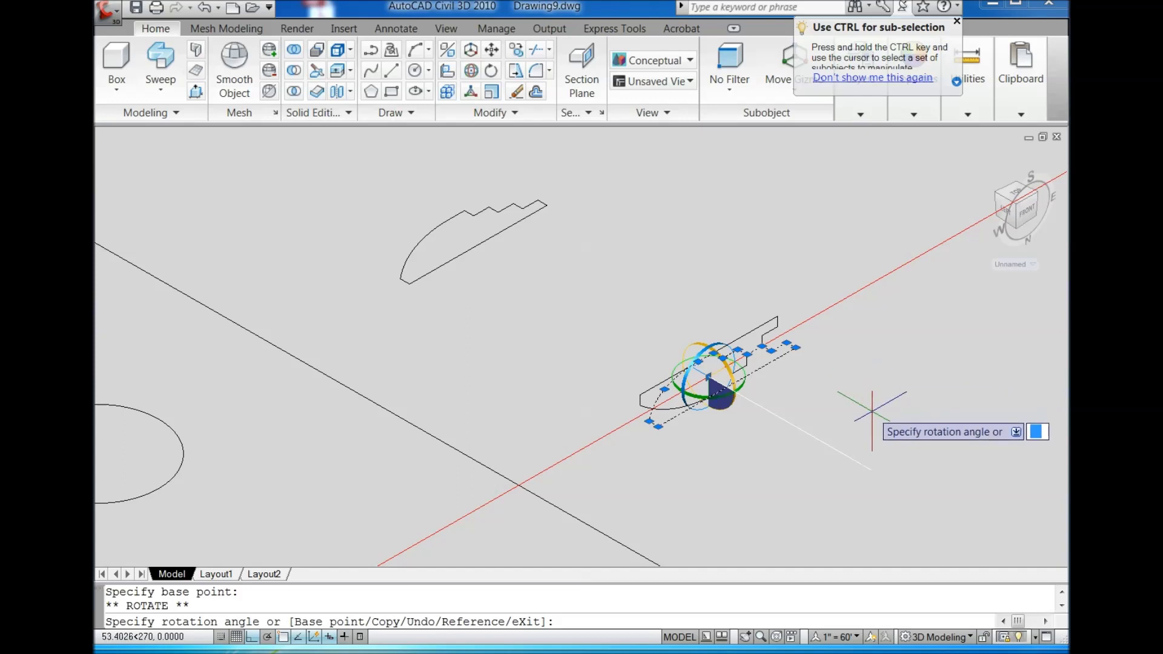
scroll(666, 261, down, 2)
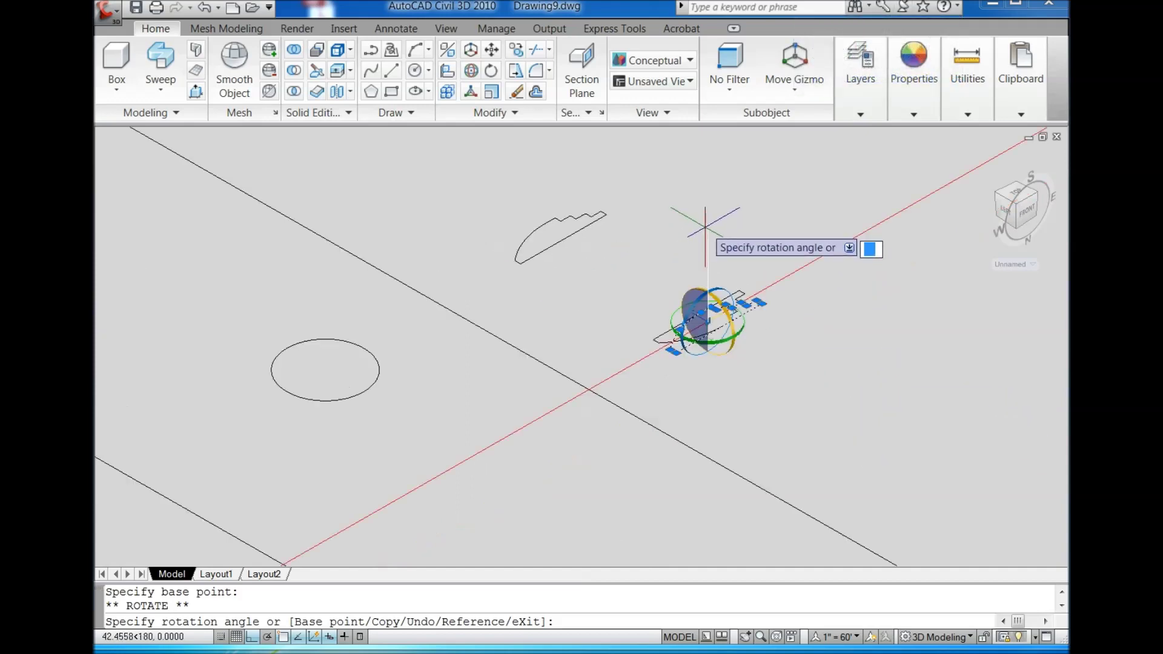
scroll(751, 273, down, 2)
scroll(774, 291, up, 2)
scroll(702, 216, up, 2)
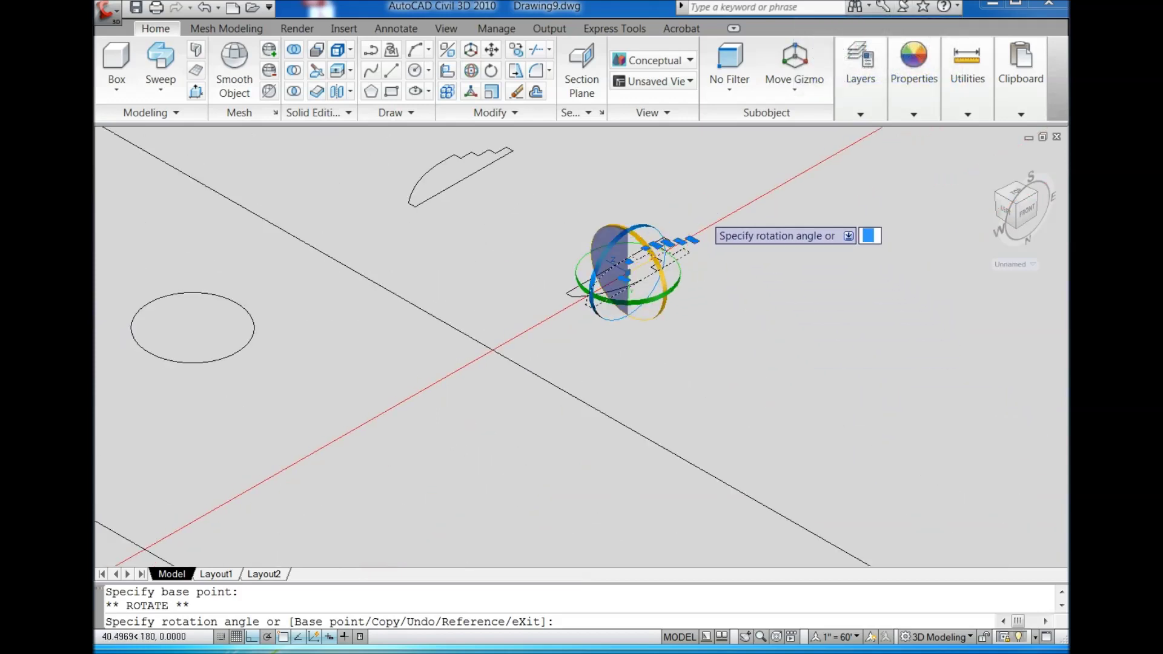
click(781, 286)
- Reselect the stepped profile and check it from the ViewCube Front view
key(Escape)
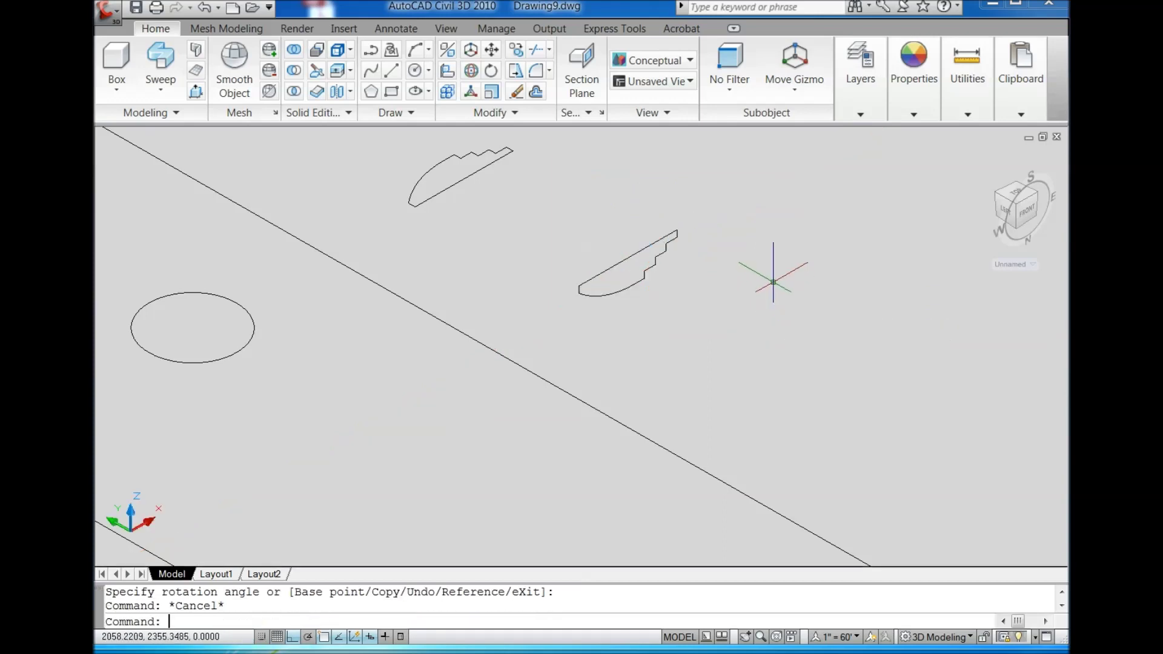
click(700, 284)
click(671, 306)
click(581, 260)
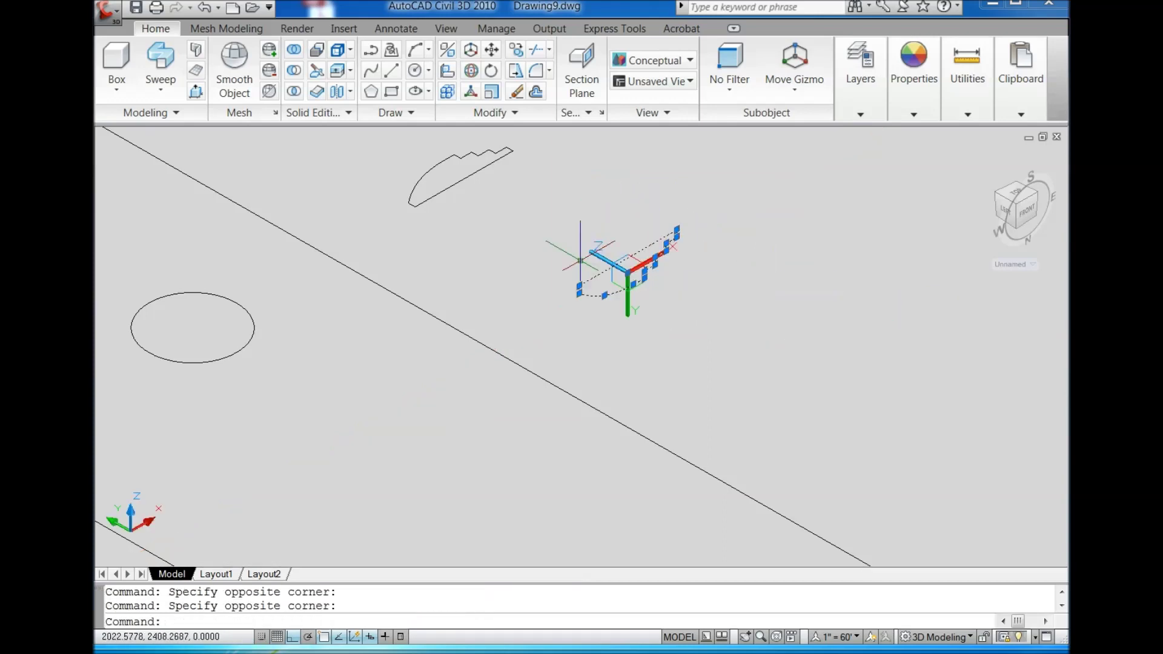
click(1016, 224)
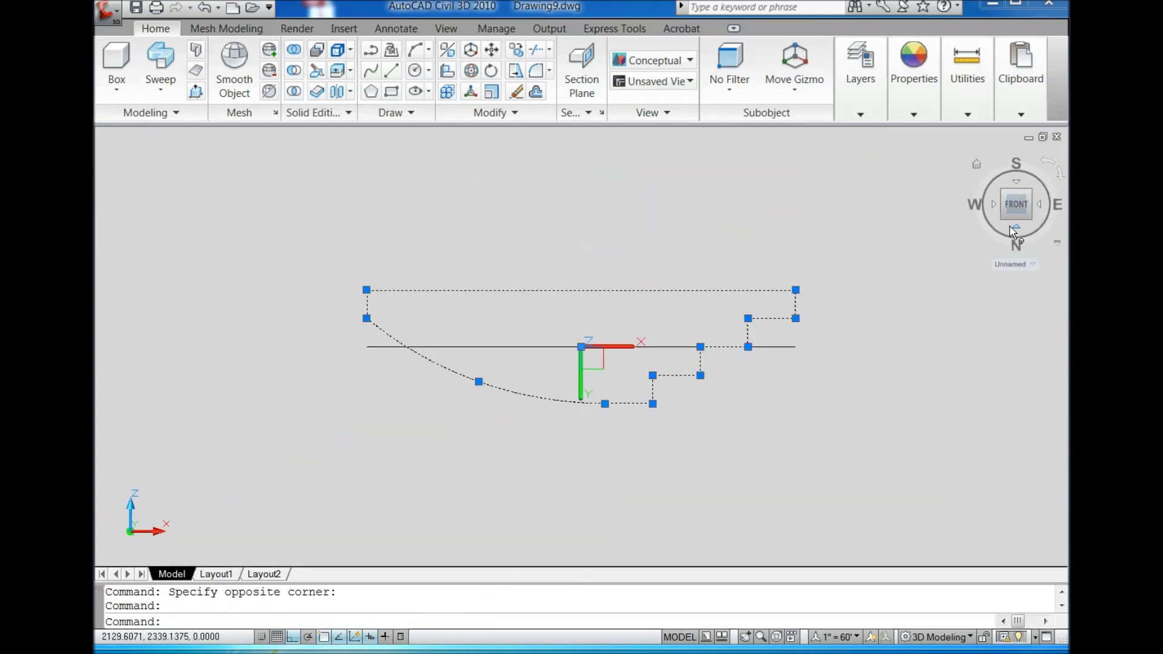
- In isometric view, copy the upright profile from its corner to a panel outline corner
click(1001, 192)
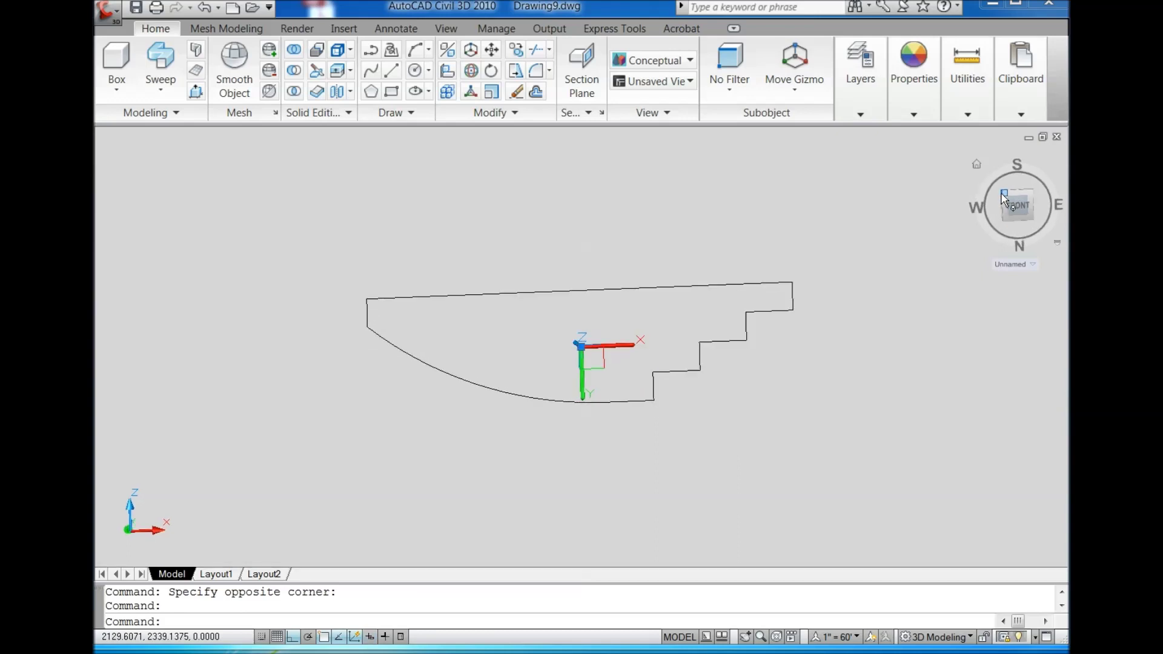
click(516, 52)
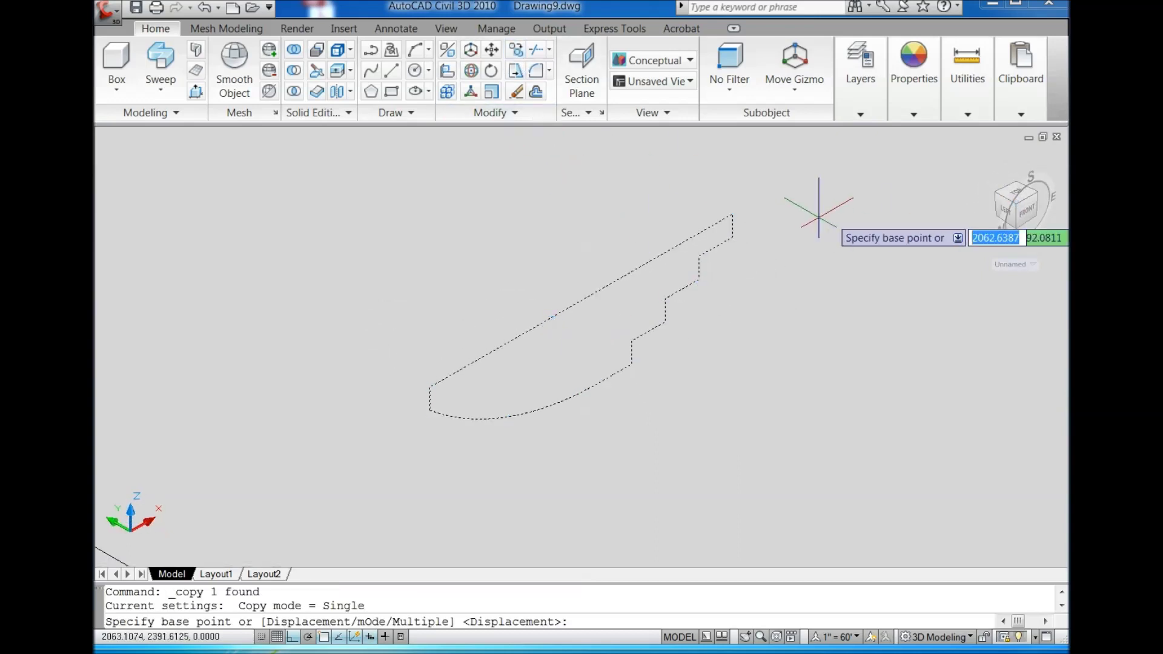
click(732, 214)
scroll(753, 215, down, 3)
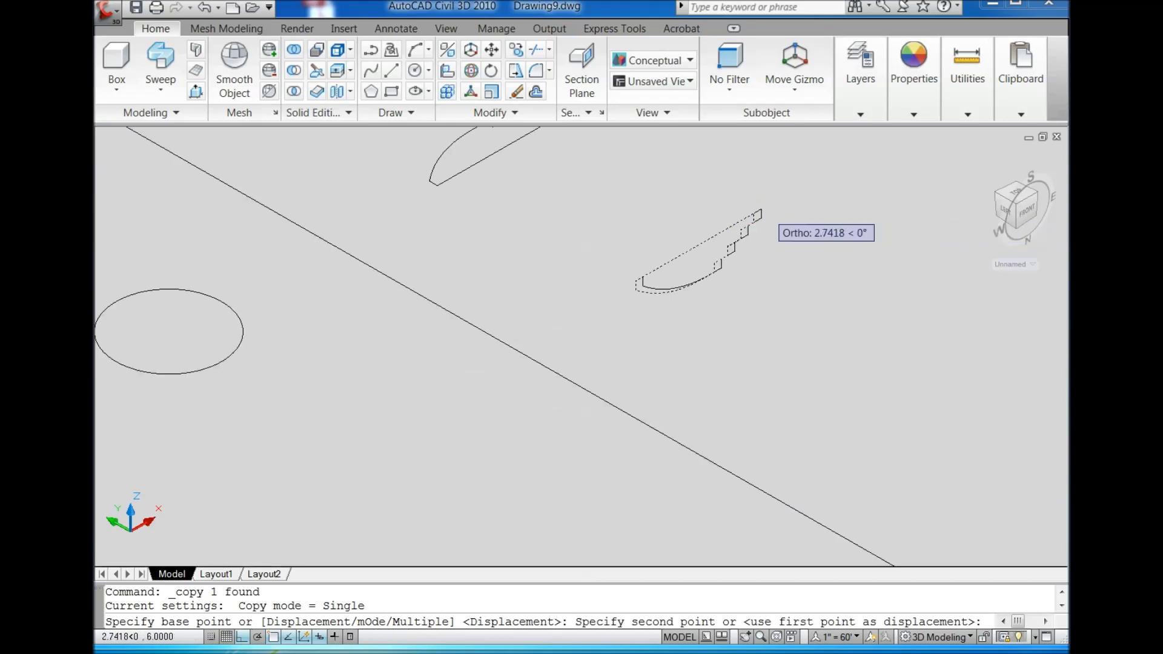
scroll(754, 200, up, 5)
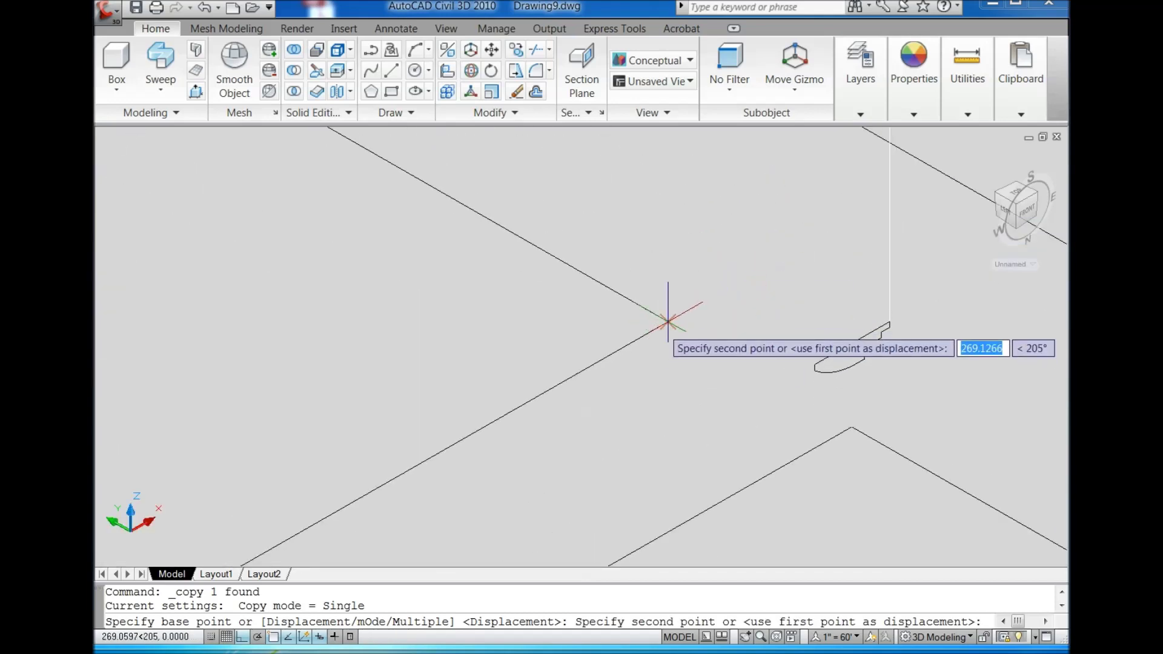
click(669, 322)
click(583, 315)
click(747, 402)
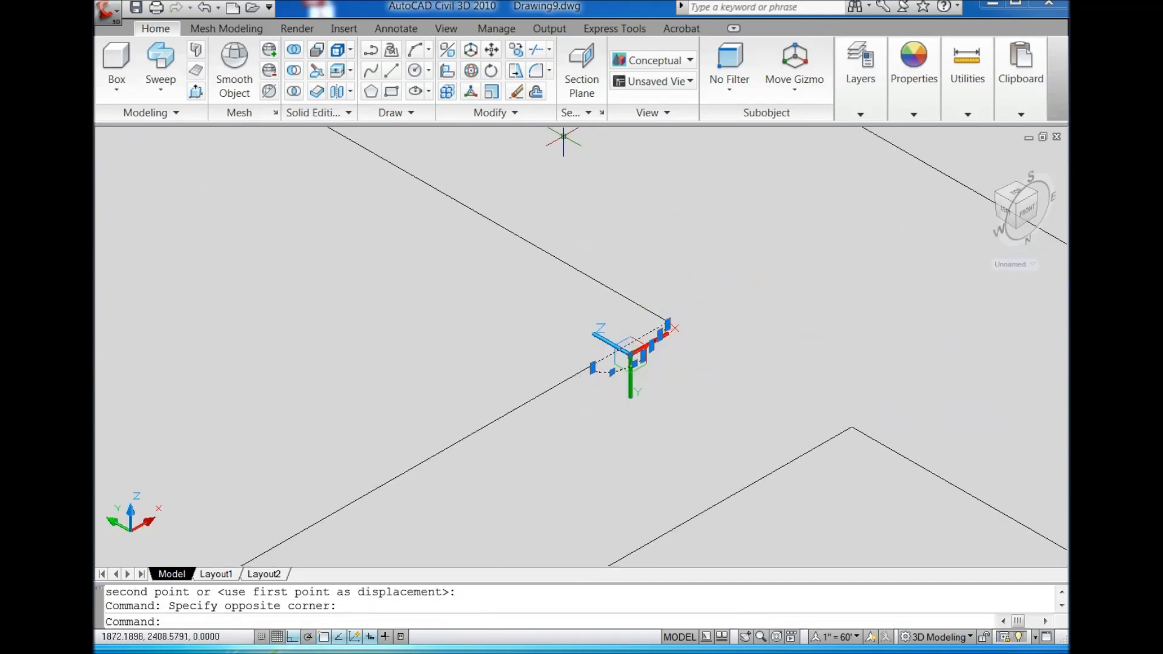
- Copy the profile again to another panel corner and window-select the placed profiles
click(516, 51)
scroll(675, 326, up, 3)
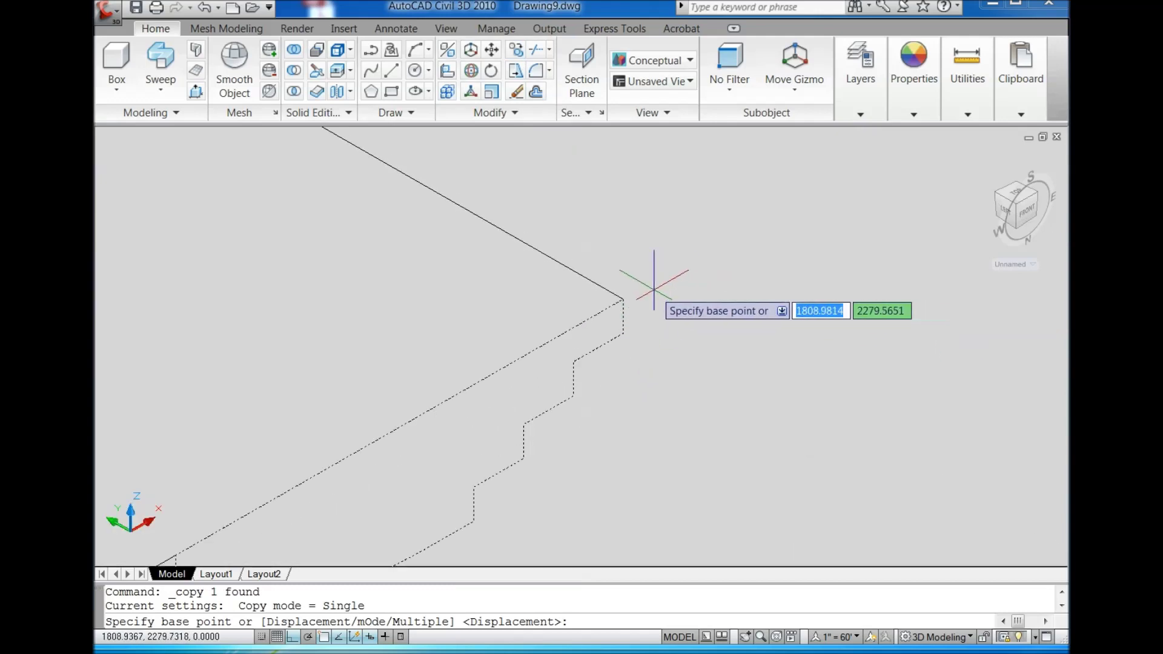
click(622, 298)
scroll(622, 299, down, 2)
scroll(532, 234, down, 3)
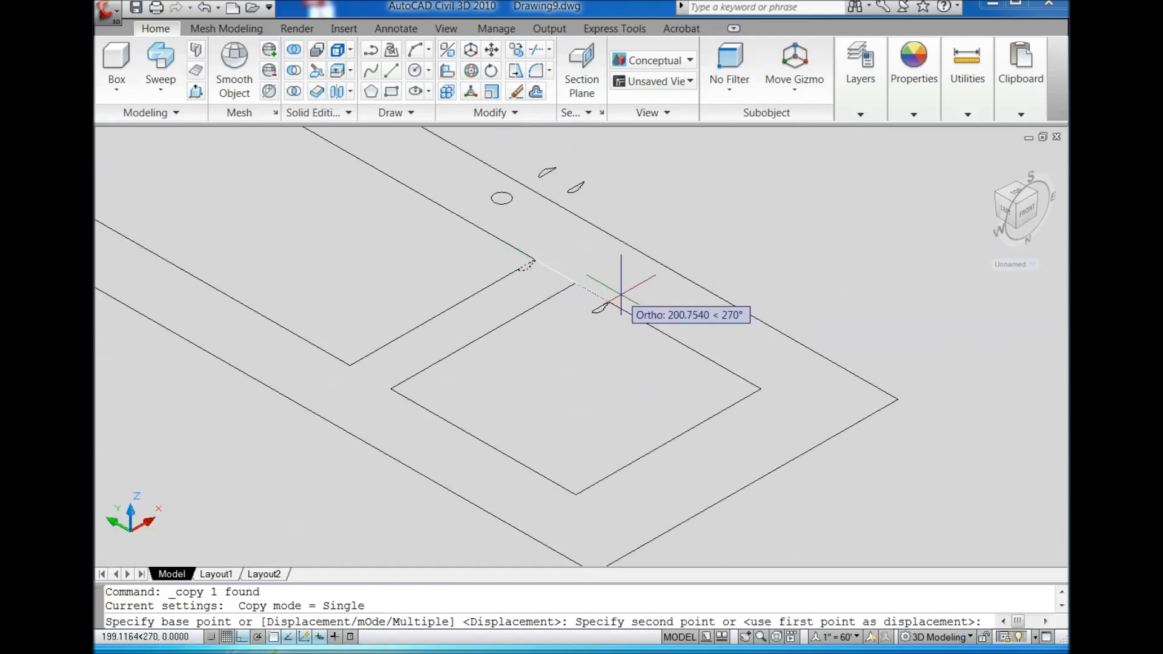
scroll(749, 395, up, 2)
scroll(749, 395, up, 5)
scroll(836, 335, down, 3)
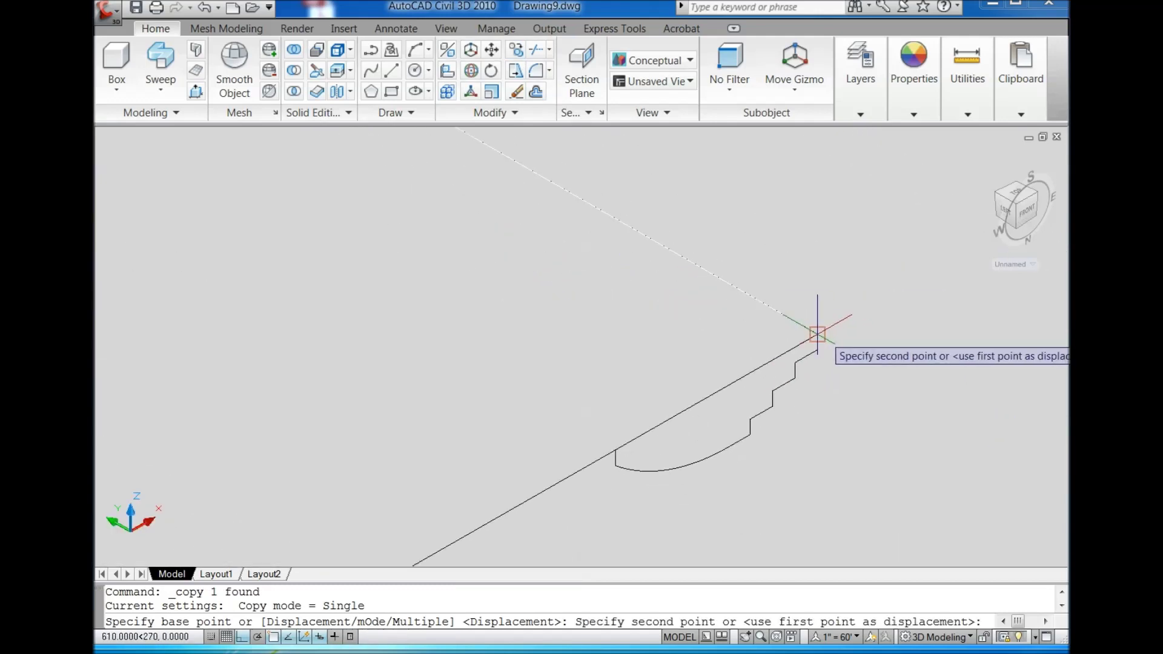
click(817, 334)
click(721, 285)
click(897, 420)
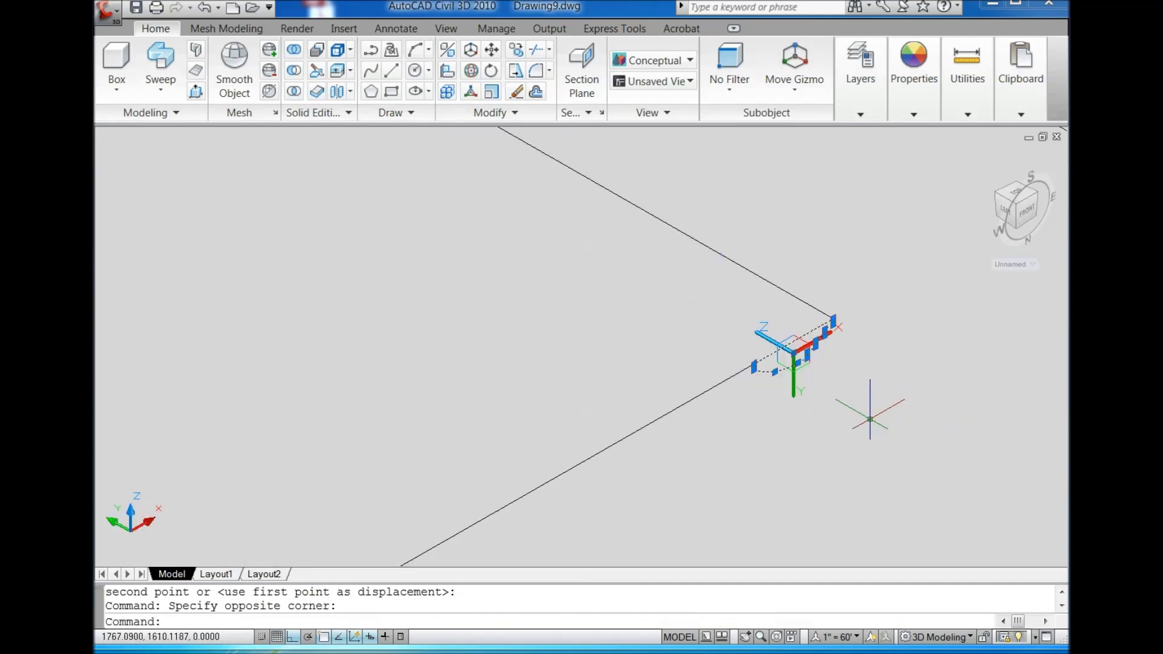
- Select the profile at the panel corner and delete it
scroll(670, 371, down, 3)
click(483, 247)
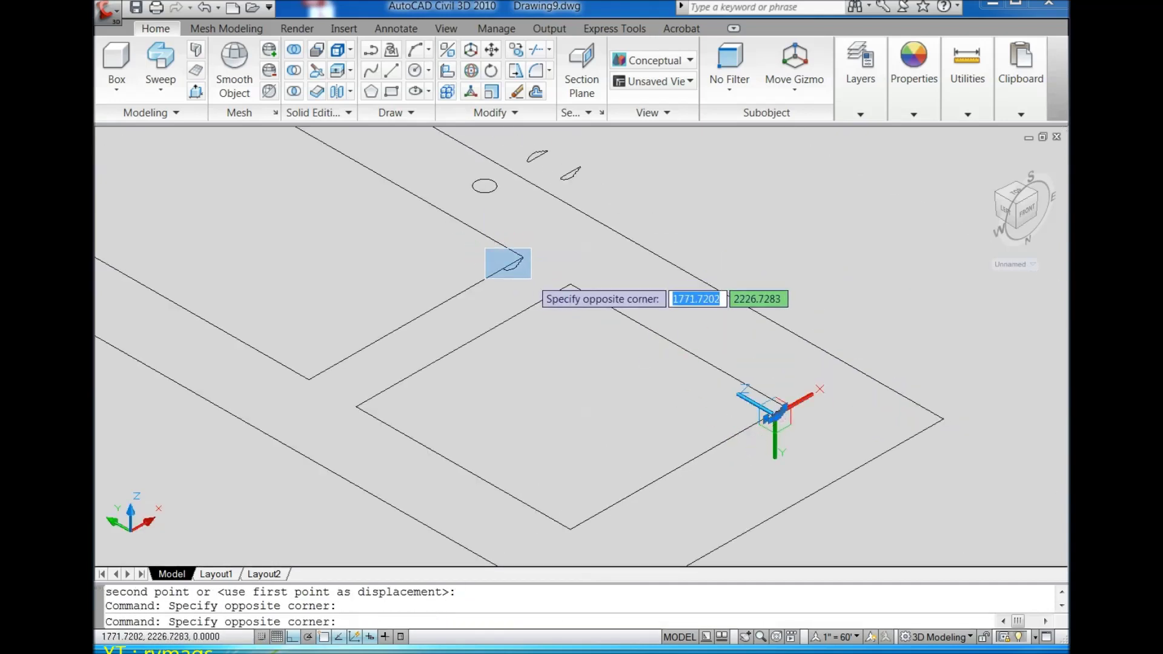
click(527, 280)
key(Delete)
- In Top view, mirror the two corner profiles across a vertical line, keeping the originals
click(1018, 195)
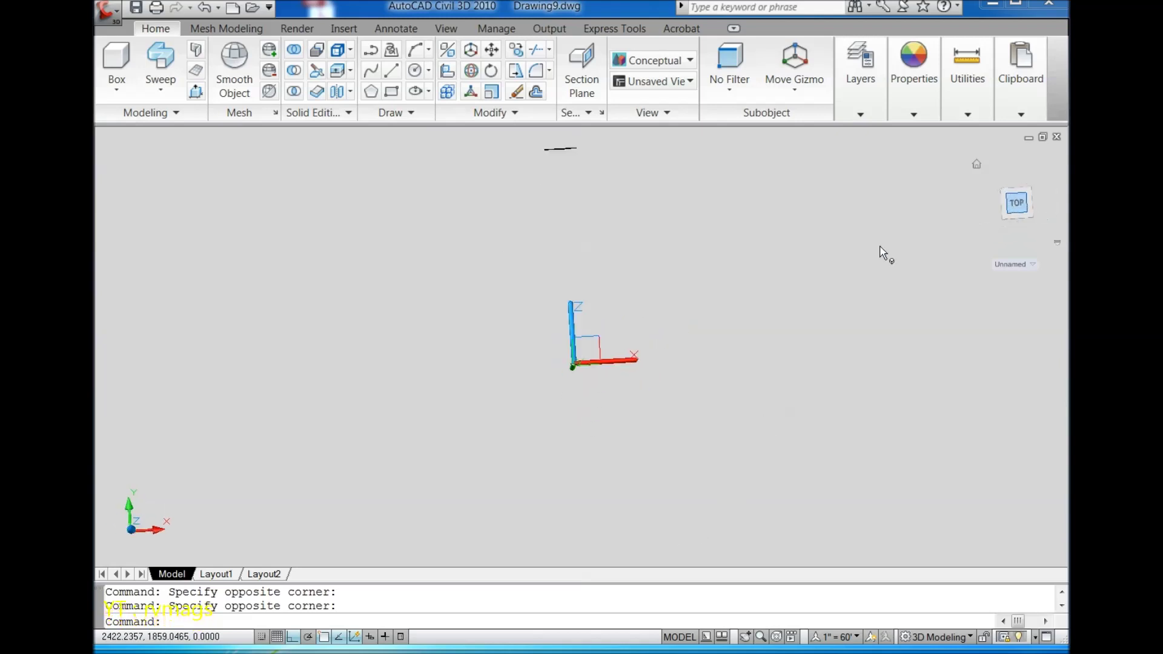
click(533, 112)
click(541, 139)
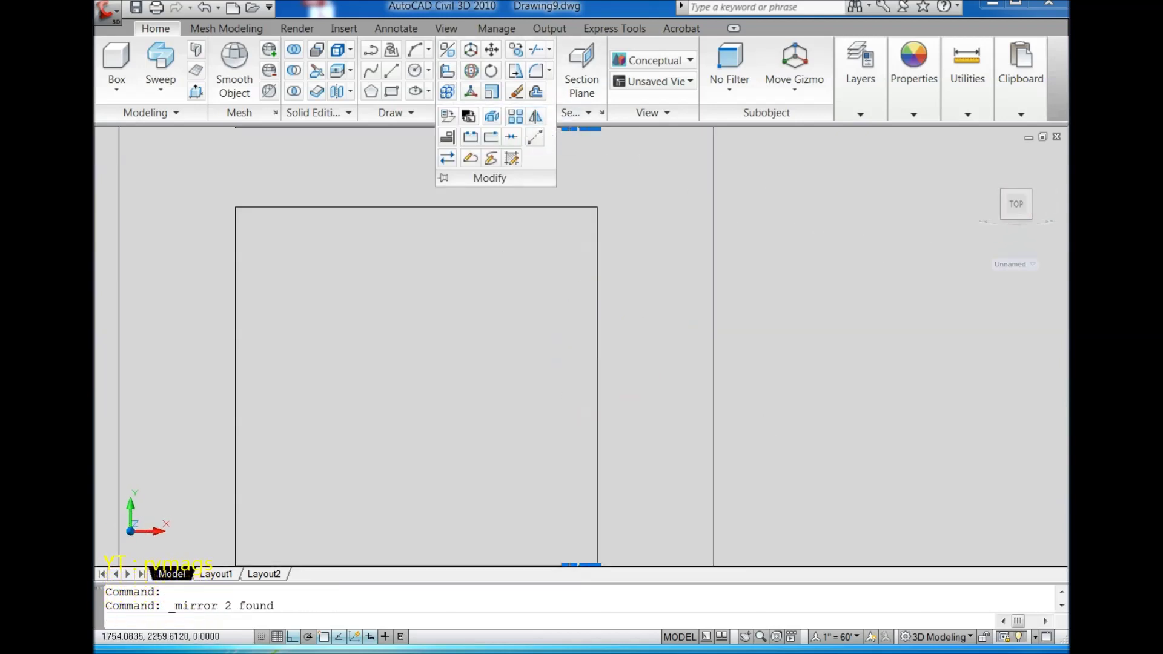
scroll(721, 246, up, 2)
click(535, 435)
click(535, 337)
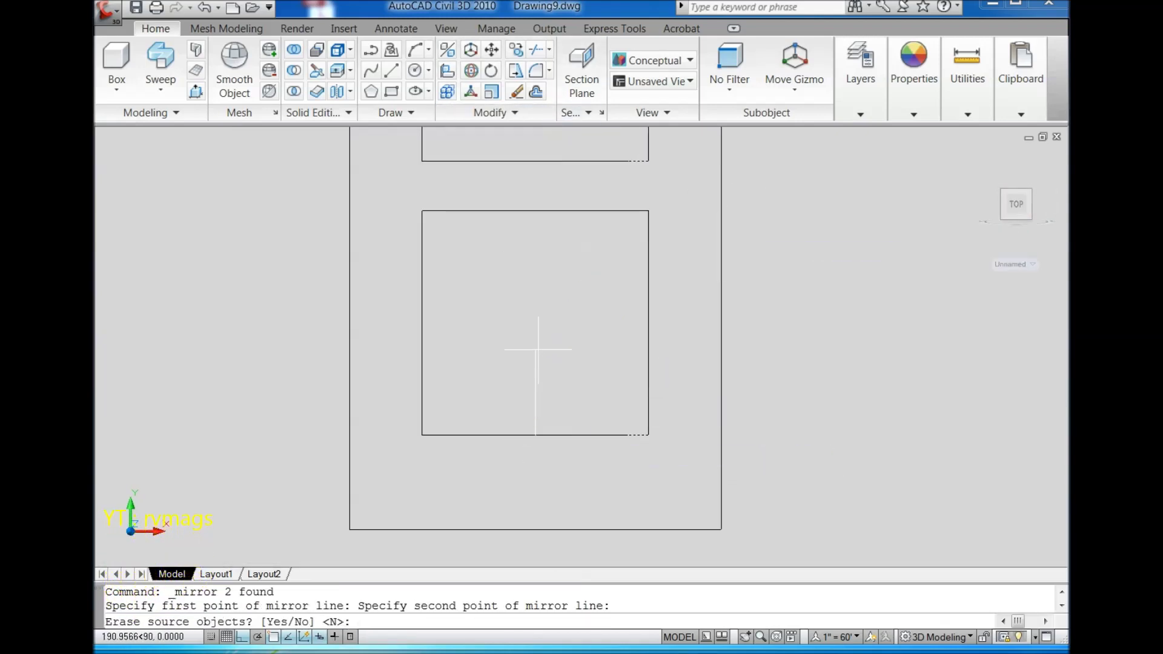
right_click(541, 353)
click(600, 361)
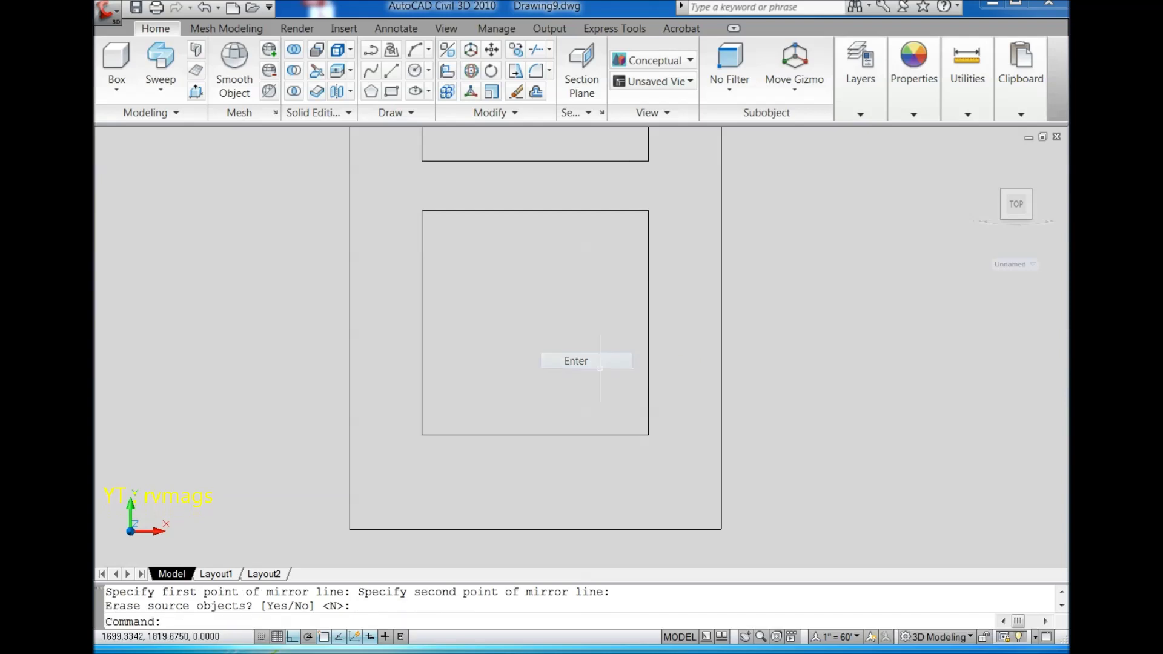
click(1003, 217)
- Window-select the lower profile and 3D-rotate it 90° about a pivot so it stands upright
scroll(656, 372, up, 2)
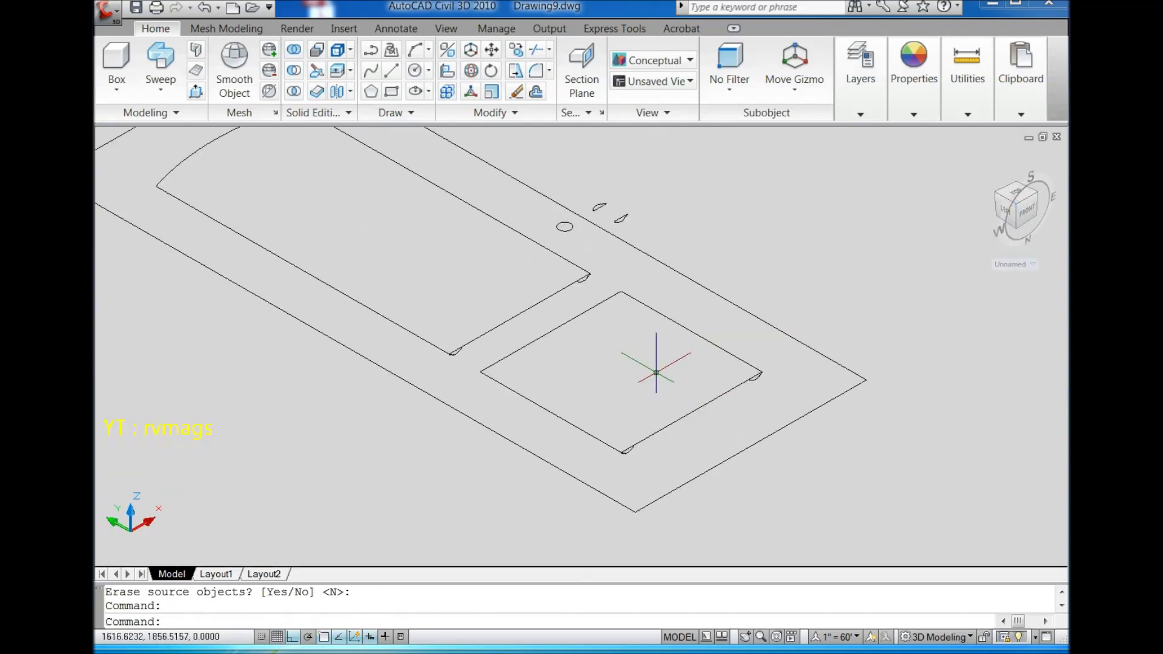
scroll(625, 210, up, 2)
scroll(666, 230, up, 2)
scroll(699, 248, up, 1)
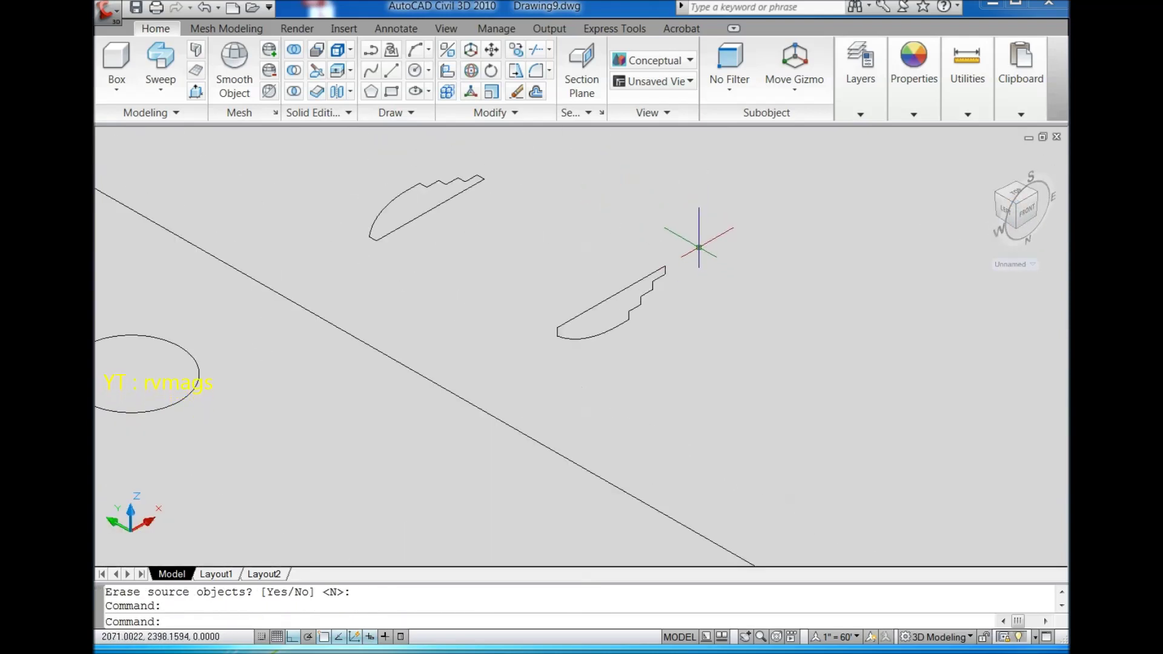
click(553, 246)
click(702, 357)
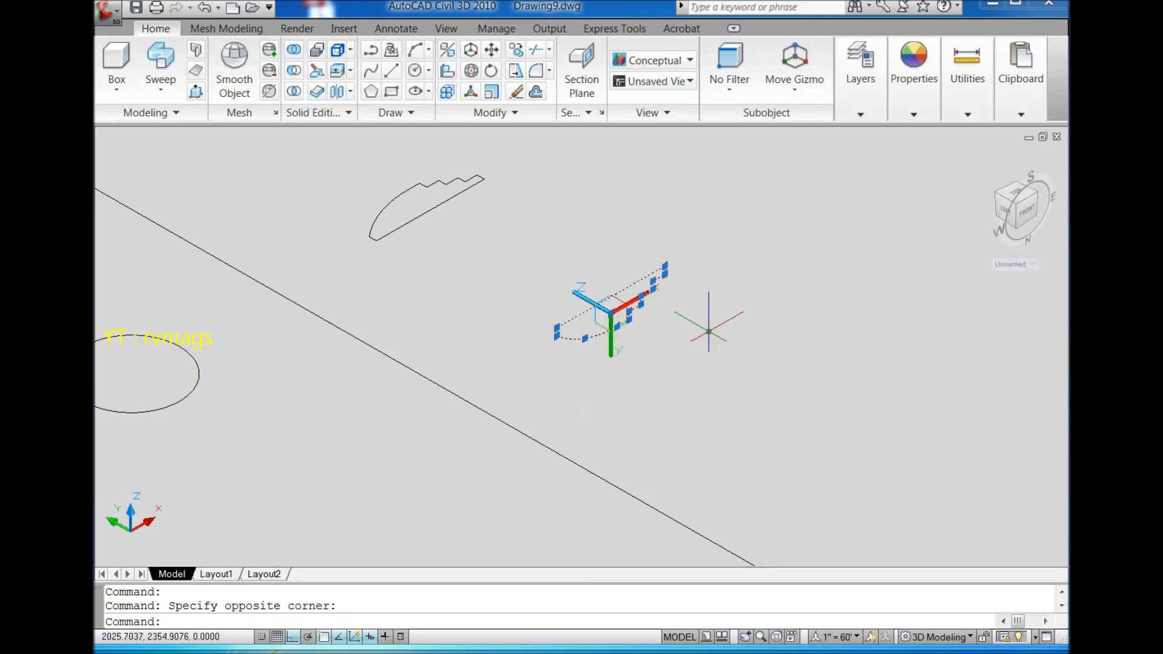
click(469, 72)
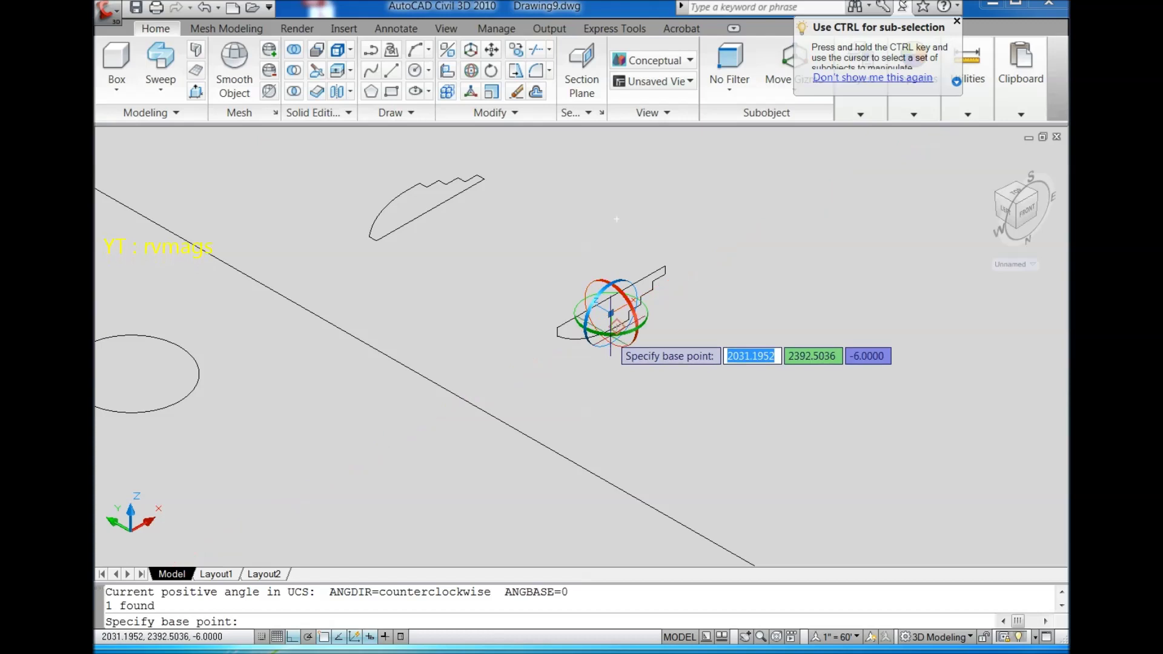
click(610, 341)
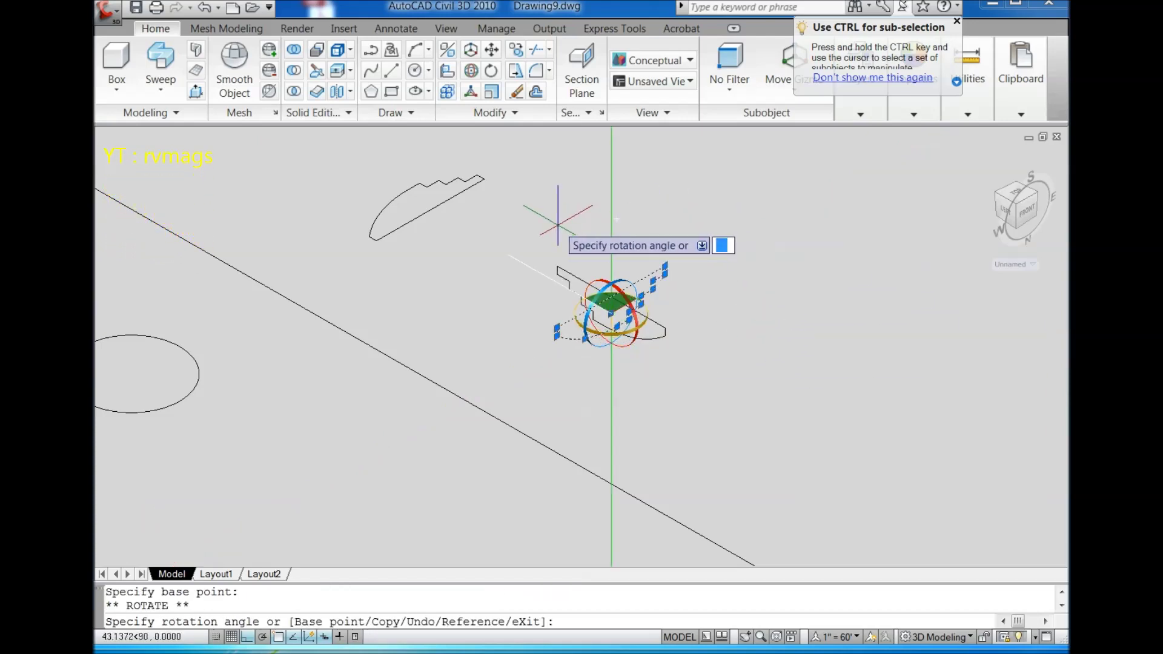
click(556, 215)
click(515, 49)
- Copy the upright profile to a corner of the square panel frame
scroll(600, 242, up, 3)
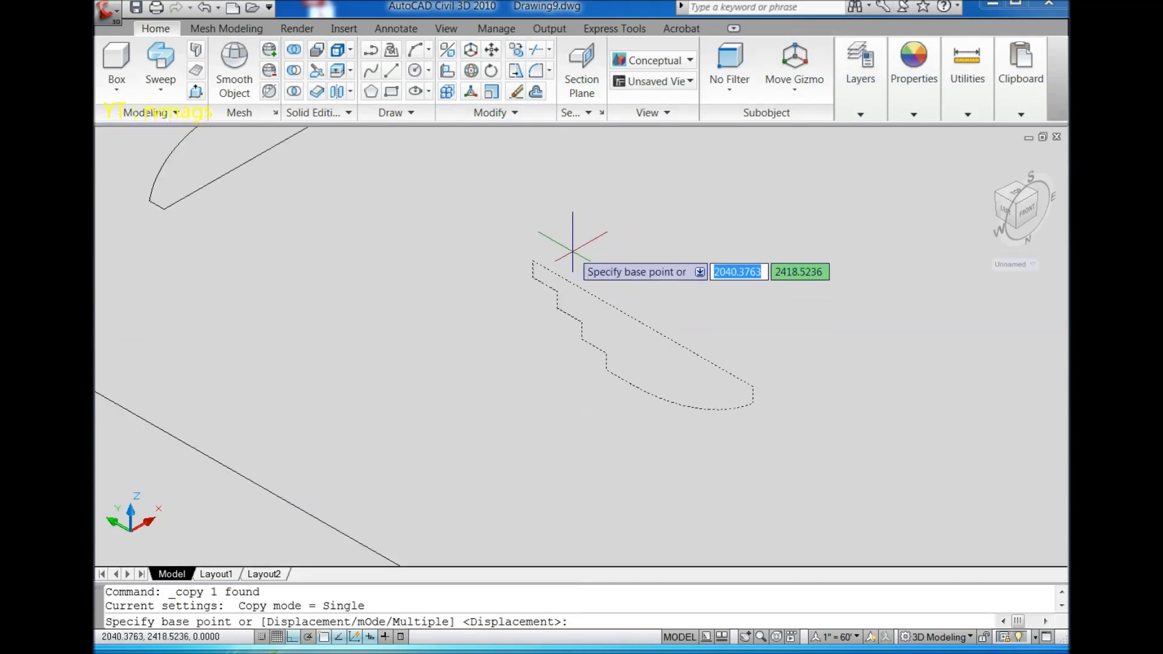
scroll(563, 246, up, 3)
click(493, 260)
scroll(581, 254, up, 3)
scroll(596, 248, up, 3)
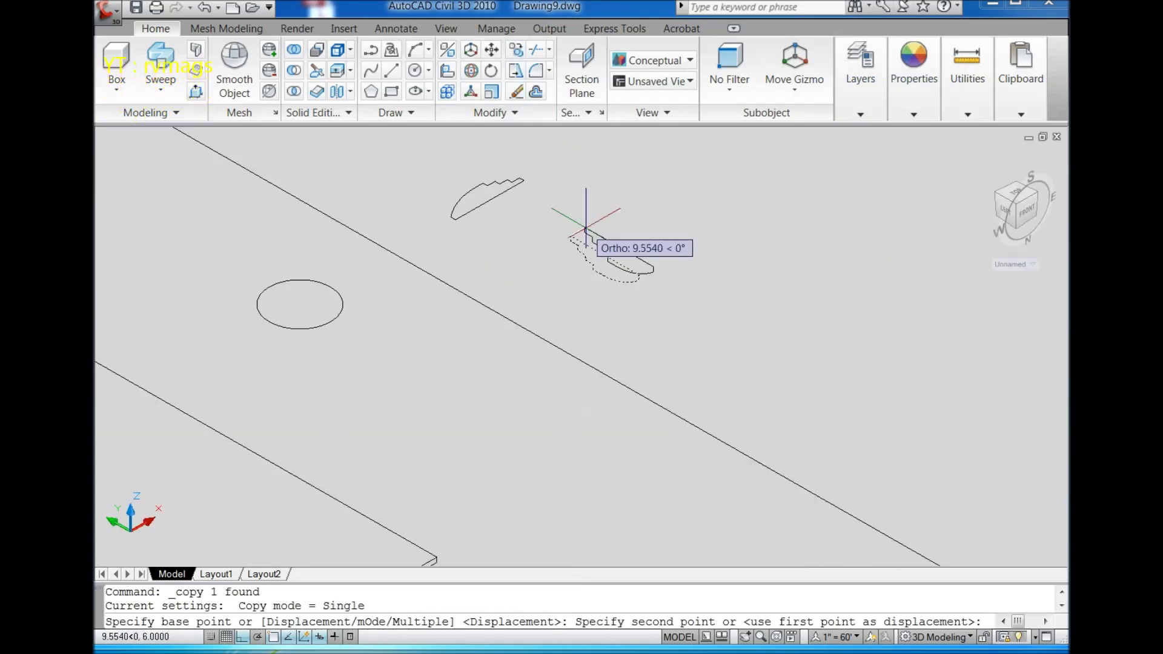
scroll(603, 233, up, 2)
scroll(623, 394, up, 4)
scroll(539, 462, up, 2)
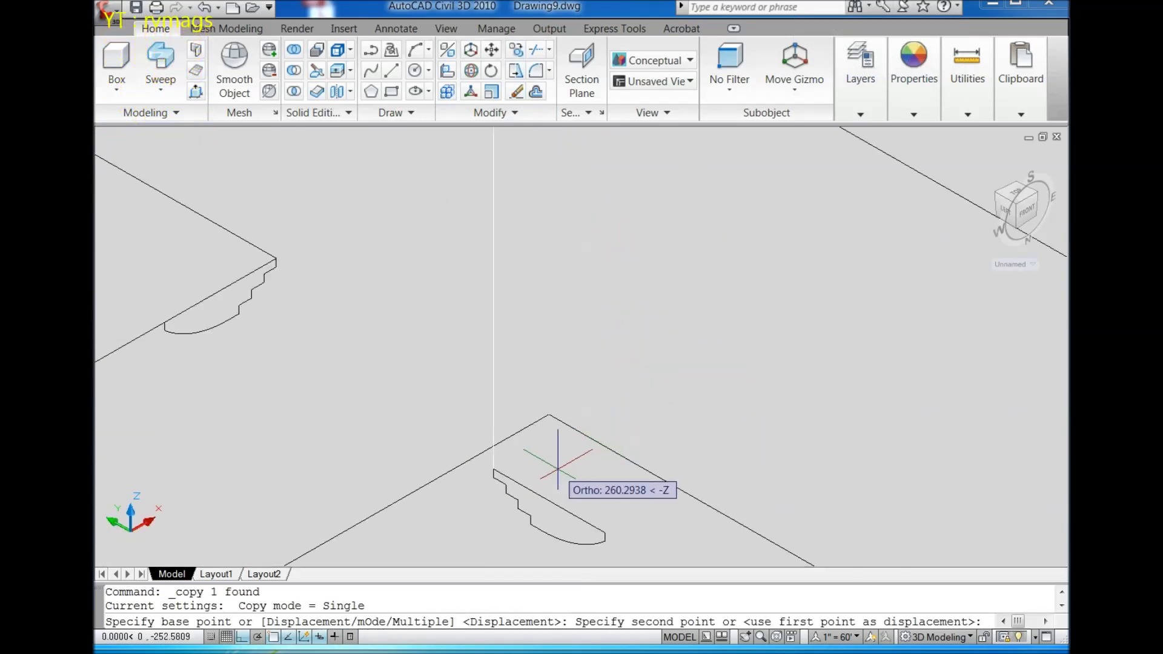
click(548, 409)
scroll(636, 337, down, 3)
scroll(746, 343, down, 2)
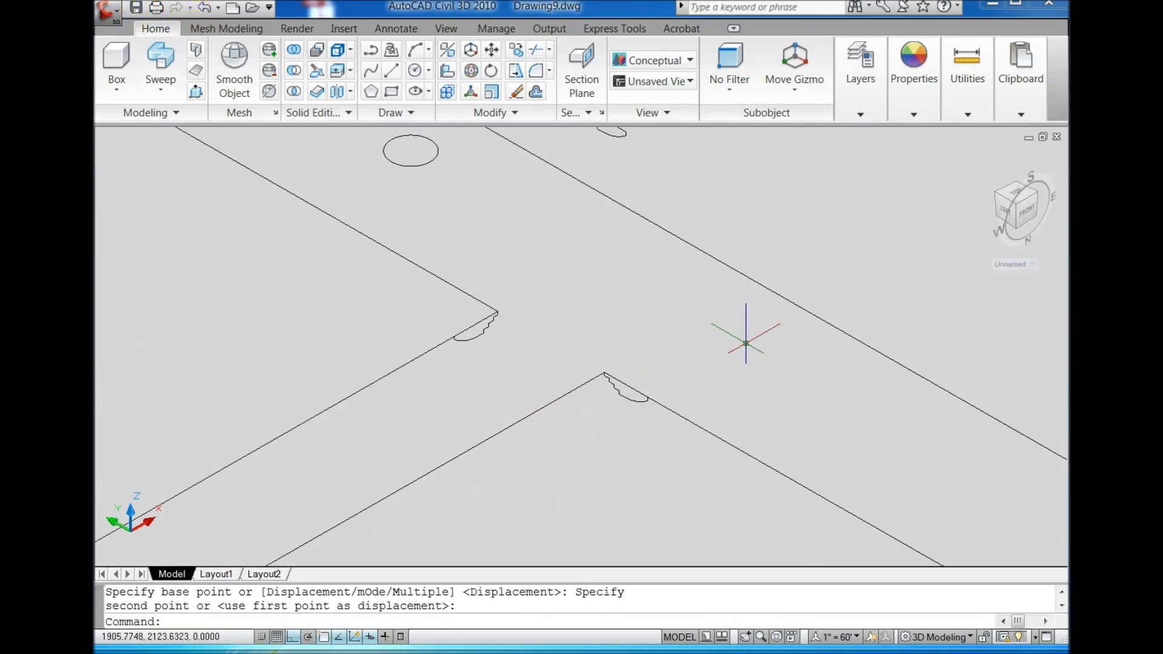
click(1039, 196)
- Copy the other profile to a corner of the arched panel frame
scroll(618, 382, up, 5)
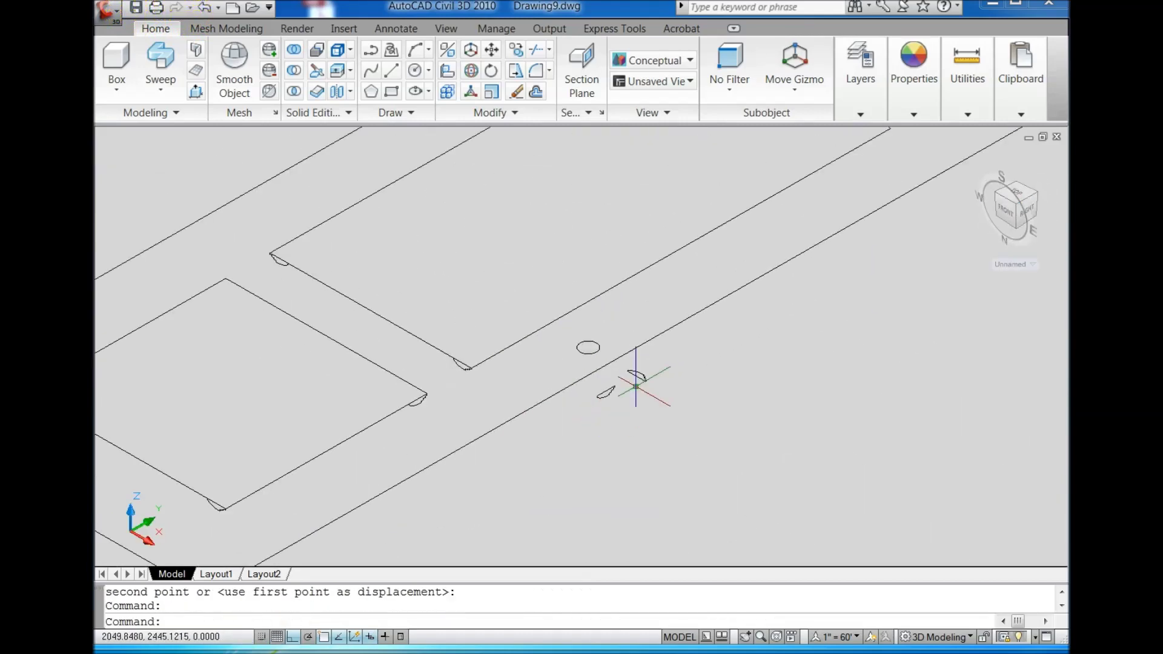
scroll(627, 400, up, 4)
scroll(627, 400, up, 3)
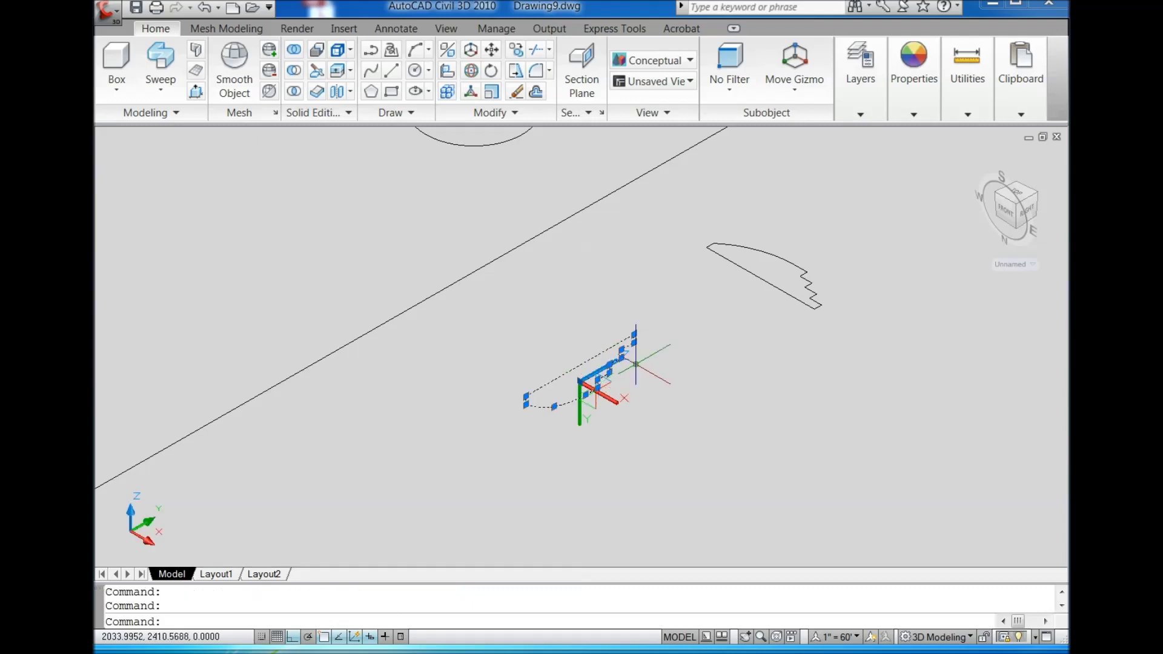
click(519, 61)
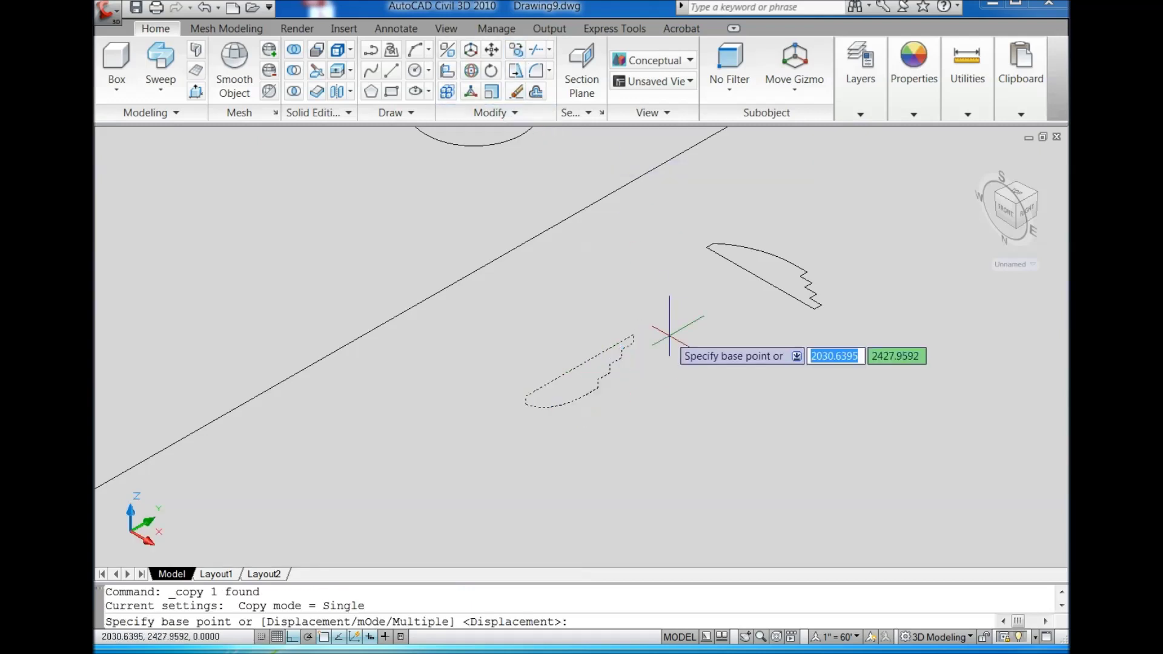
click(628, 328)
scroll(641, 358, up, 2)
scroll(719, 247, down, 5)
scroll(761, 291, up, 5)
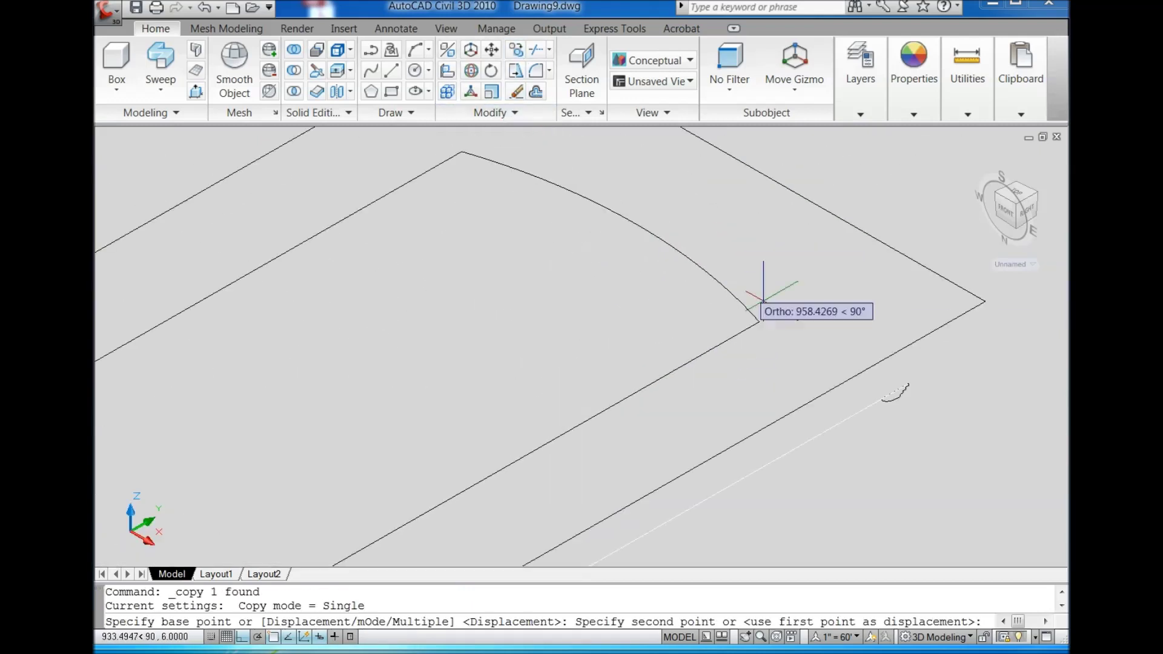
scroll(760, 345, up, 2)
scroll(761, 267, up, 2)
click(721, 253)
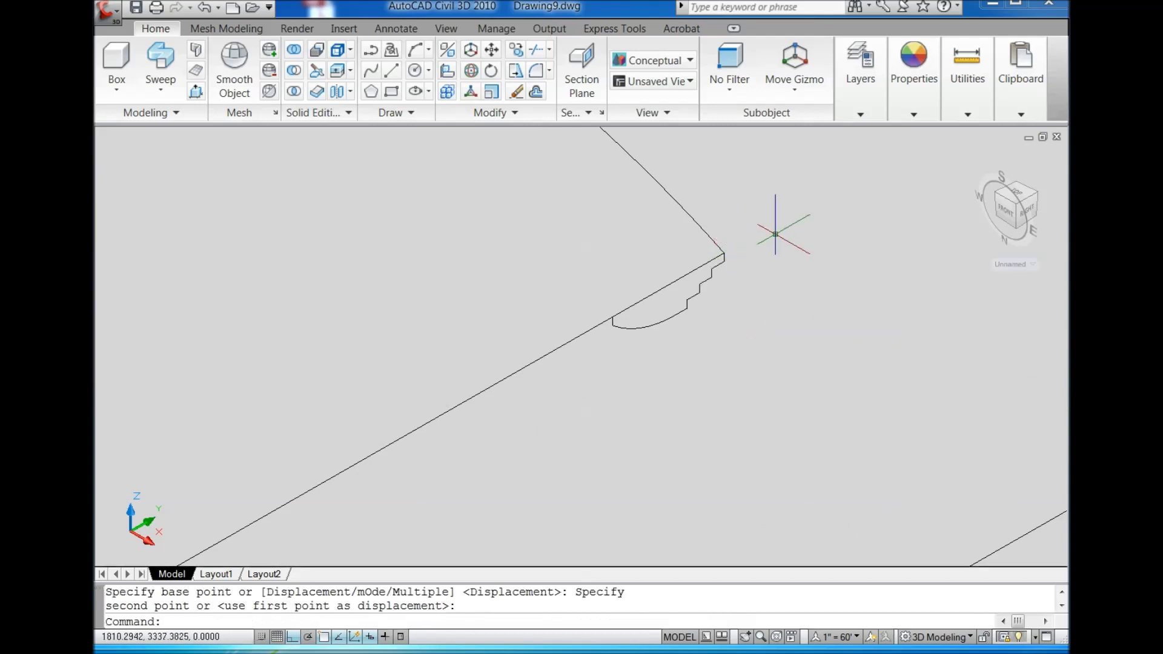
- Select the profile at the frame corner and view it from the Top
scroll(768, 228, down, 5)
scroll(736, 261, up, 2)
scroll(683, 272, up, 3)
scroll(669, 299, down, 2)
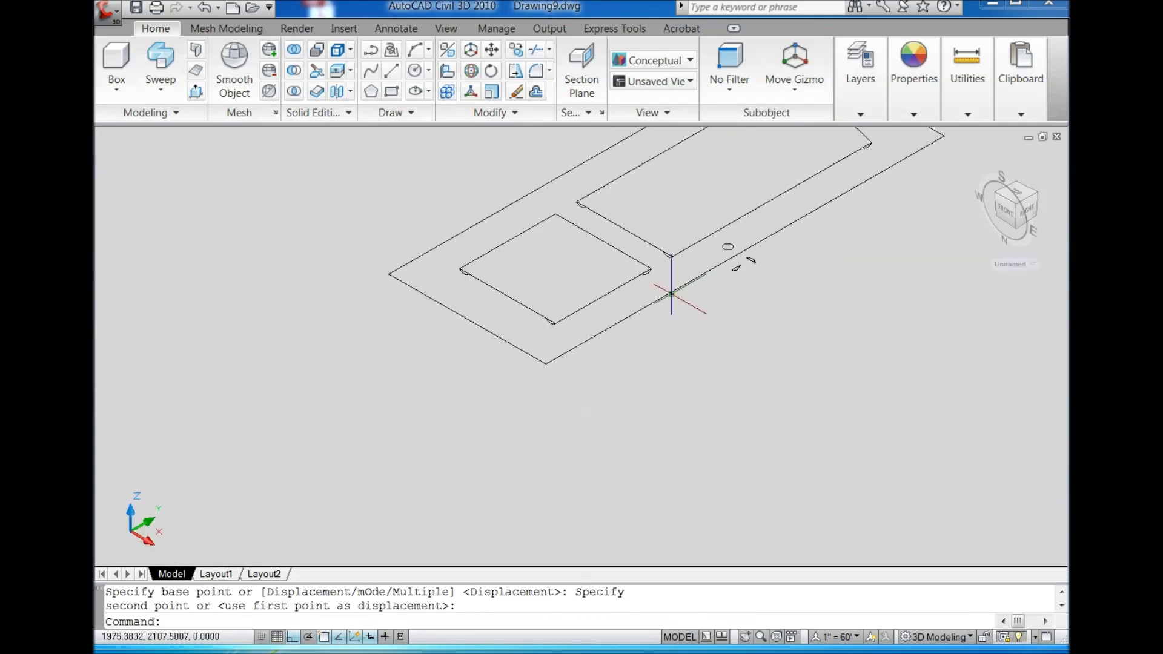
scroll(669, 290, up, 1)
scroll(645, 281, up, 3)
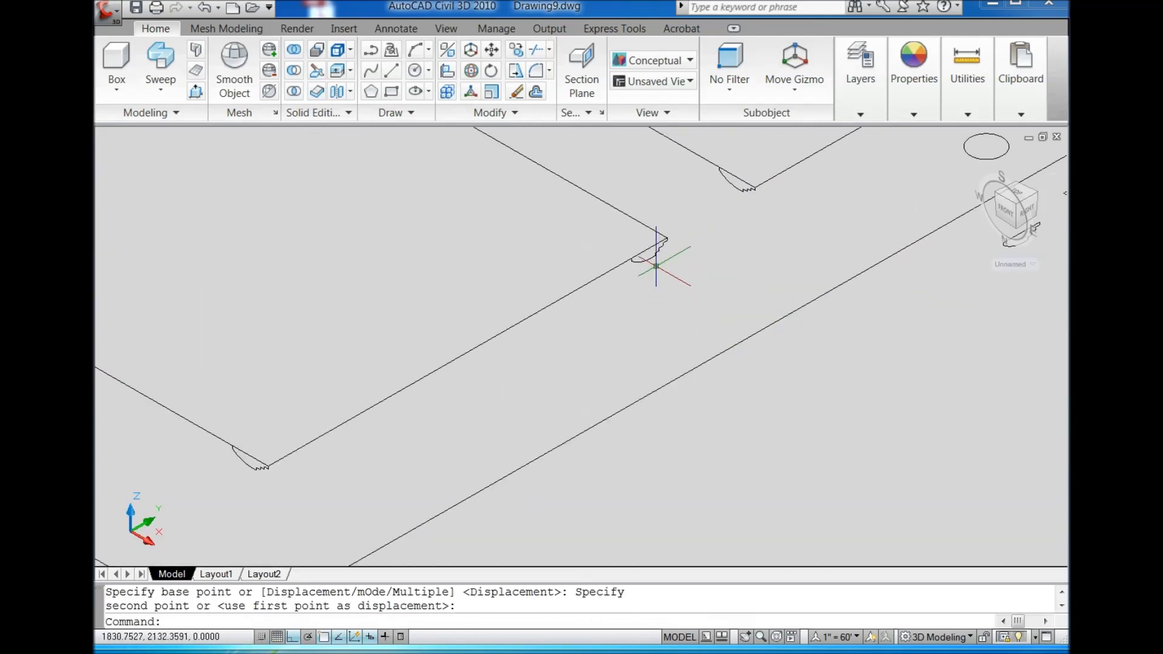
click(654, 248)
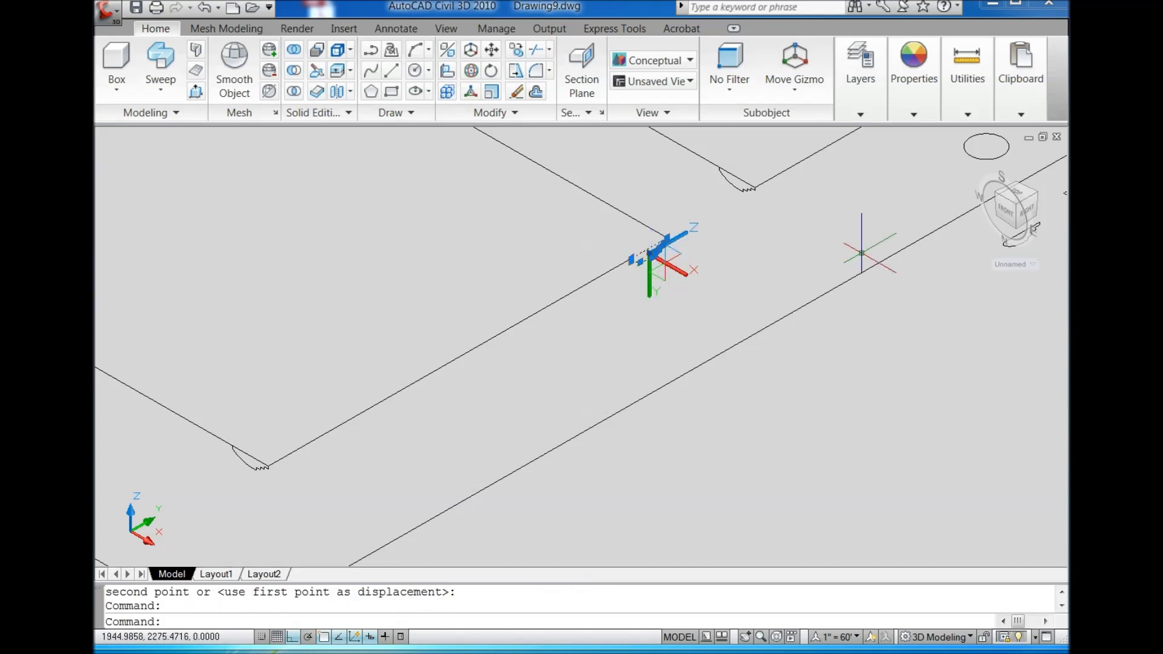
click(1012, 194)
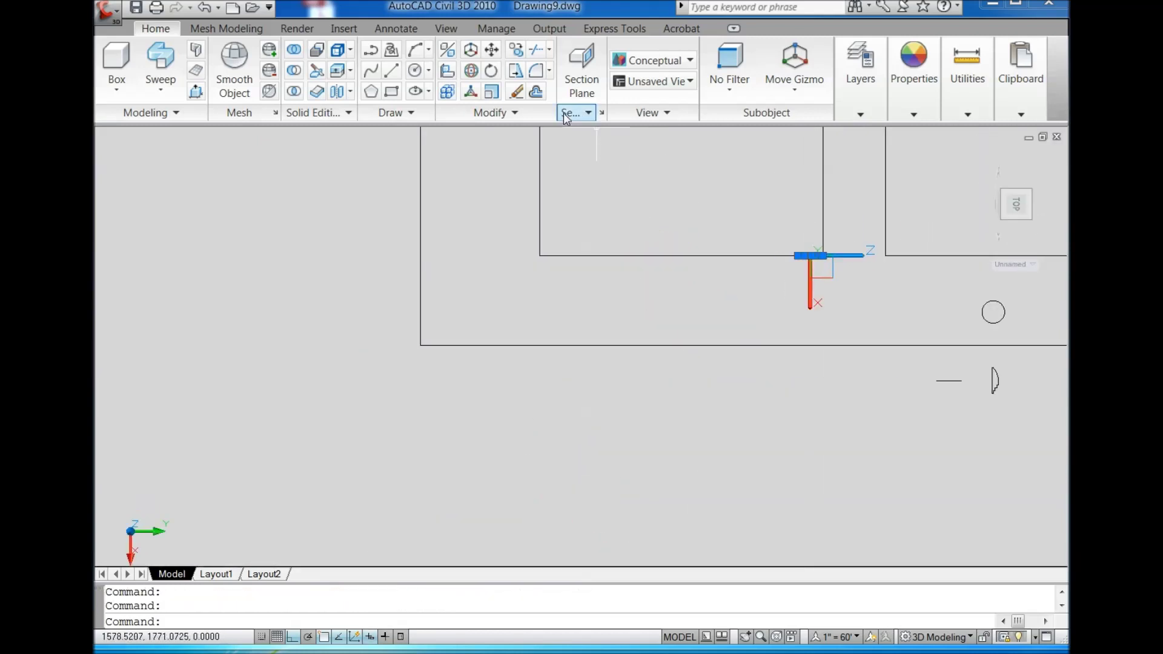
- Mirror the selected corner profile across a two-point vertical line, keeping the original
click(520, 113)
click(535, 117)
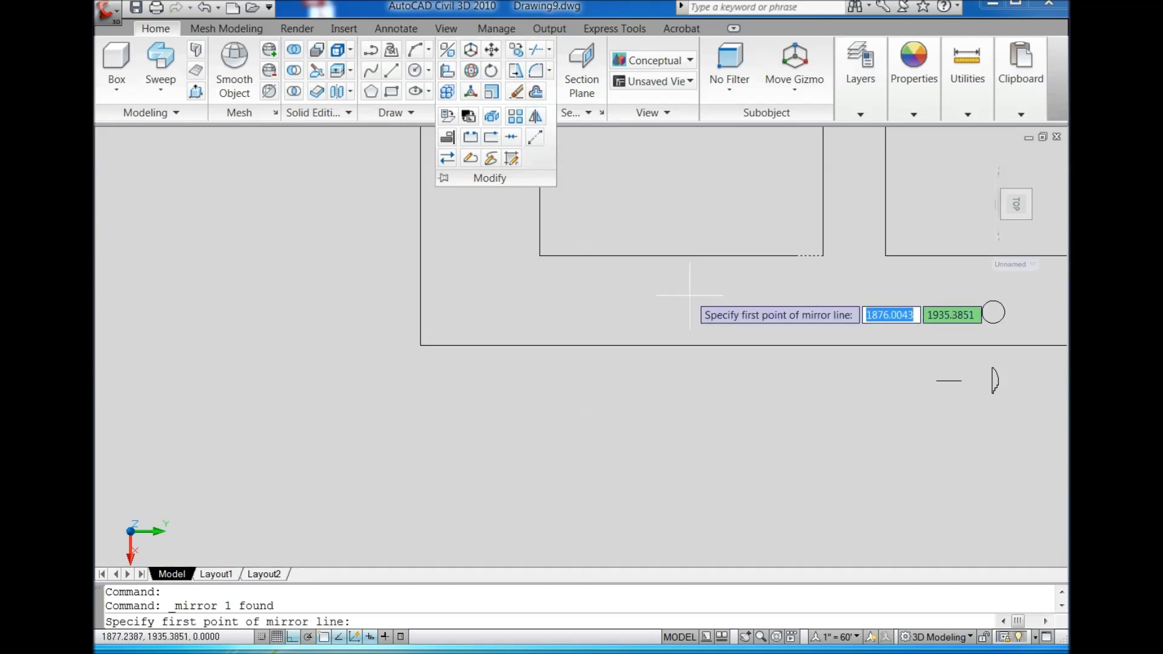
click(681, 256)
click(686, 207)
right_click(710, 215)
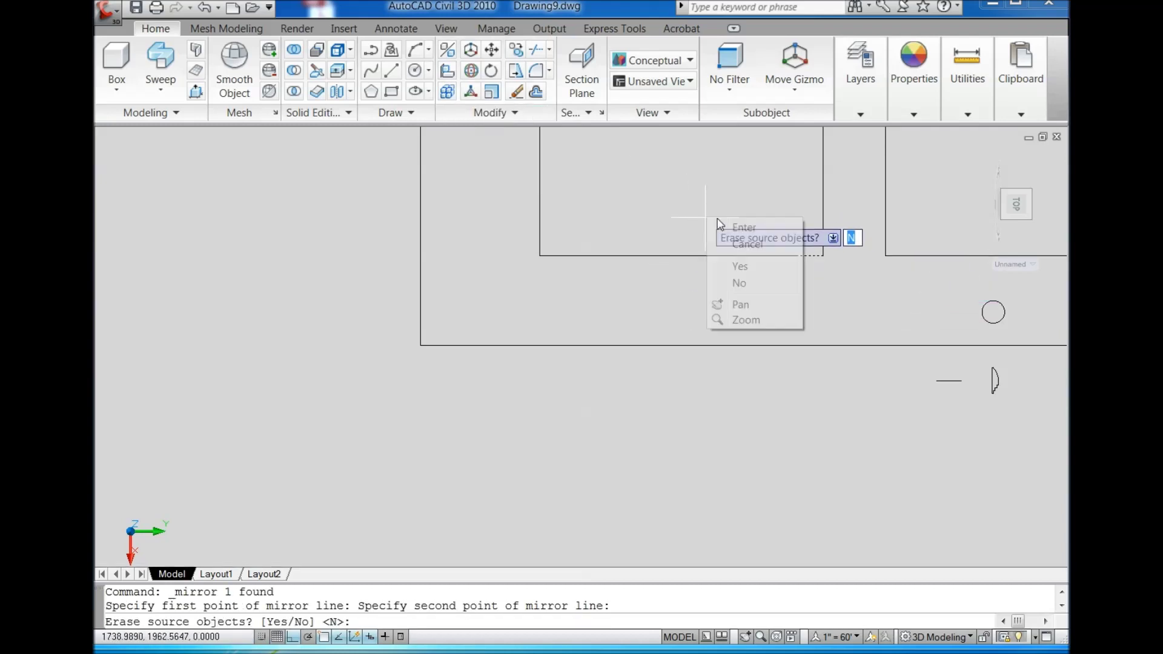
click(730, 224)
click(1001, 219)
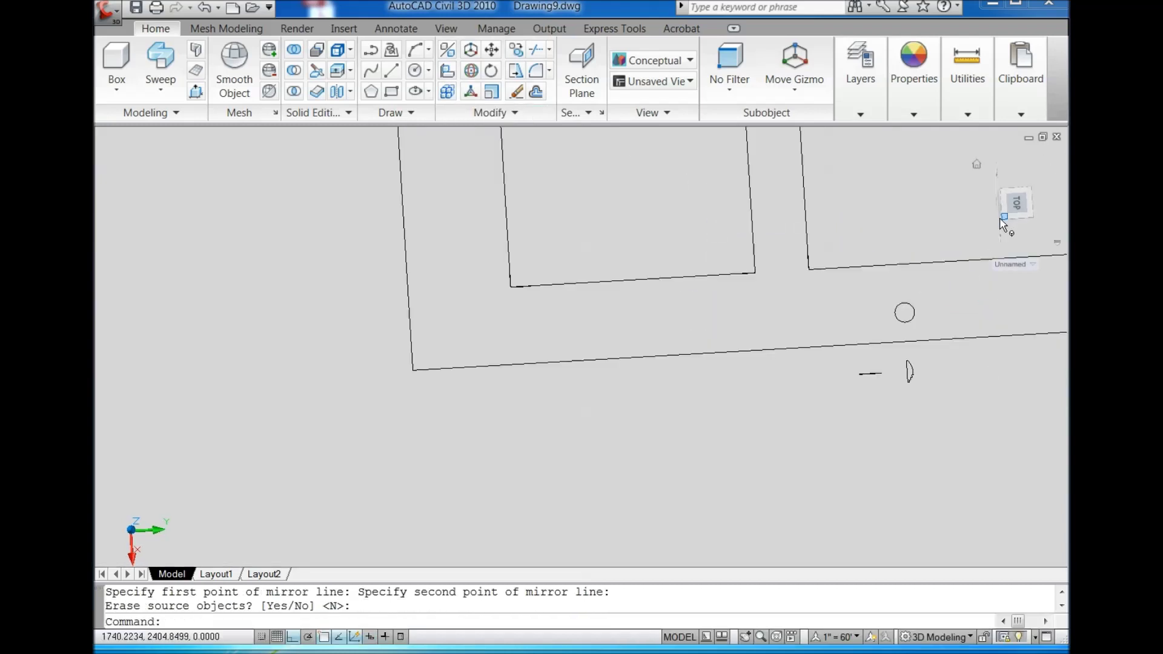
scroll(495, 426, up, 5)
scroll(493, 428, up, 3)
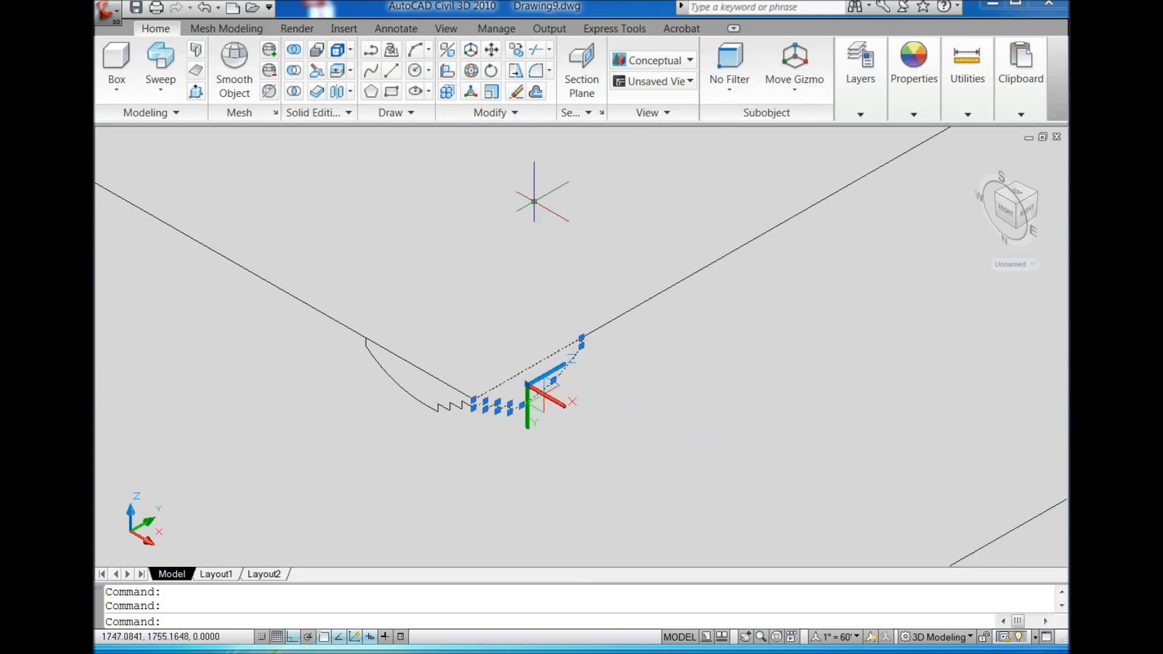
- Copy the mirrored profile so the two mouldings meet at the frame corner
click(520, 74)
scroll(515, 366, up, 2)
scroll(496, 372, up, 2)
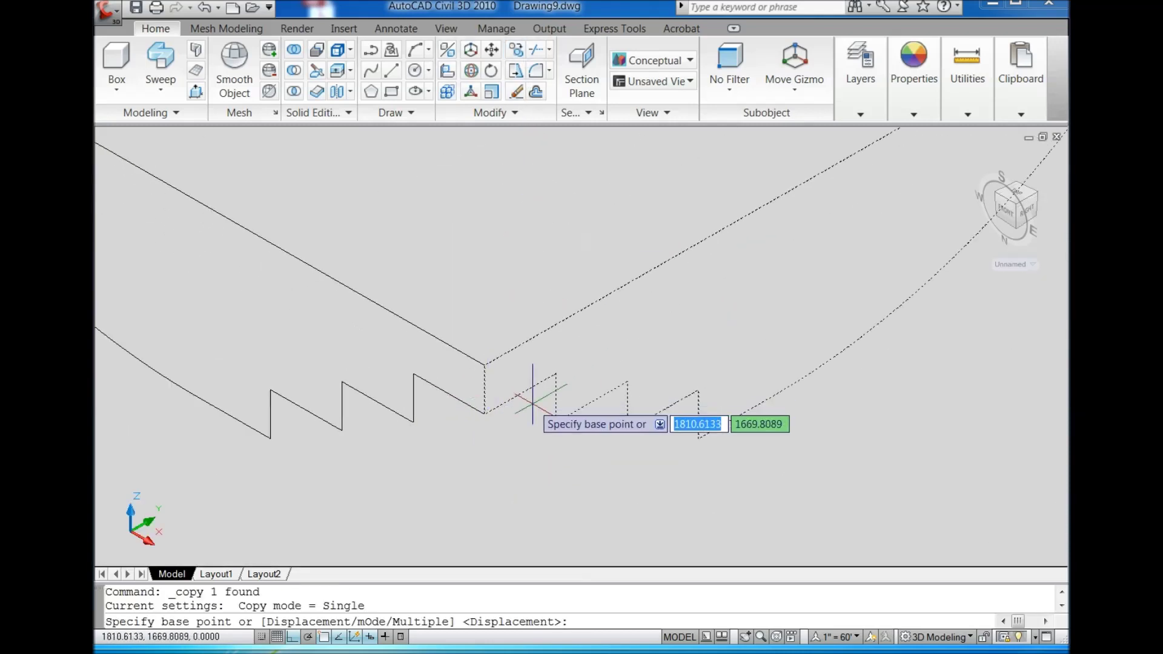
scroll(491, 363, up, 2)
click(484, 365)
scroll(485, 365, down, 3)
scroll(408, 441, down, 3)
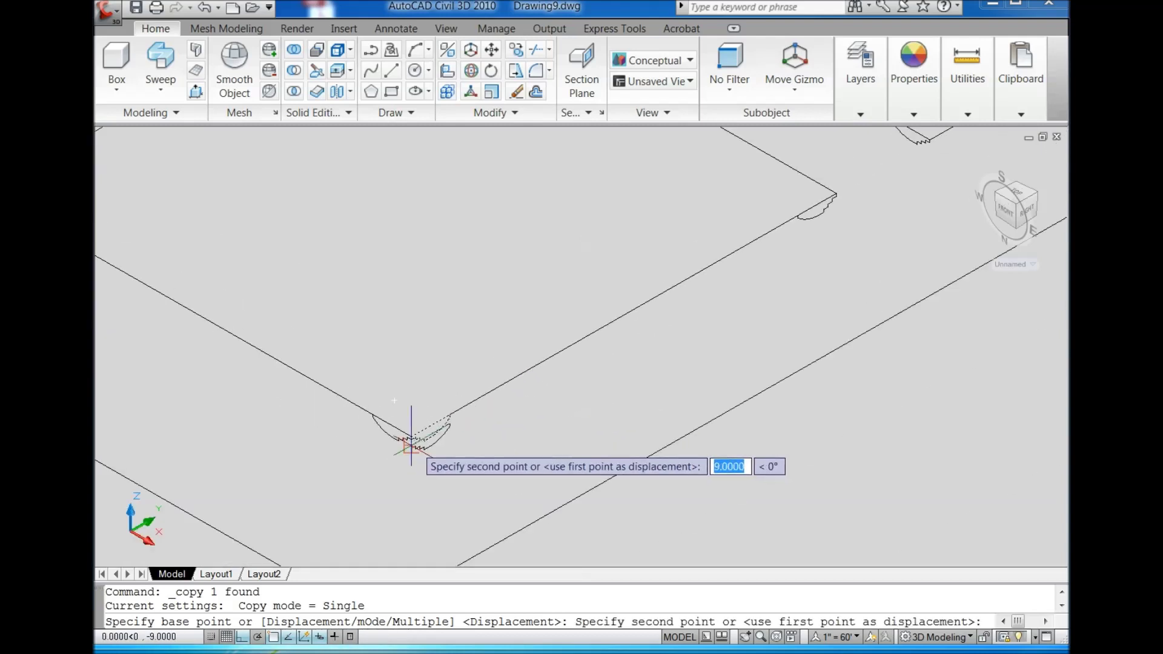
scroll(684, 314, up, 2)
scroll(539, 319, up, 2)
scroll(666, 324, up, 2)
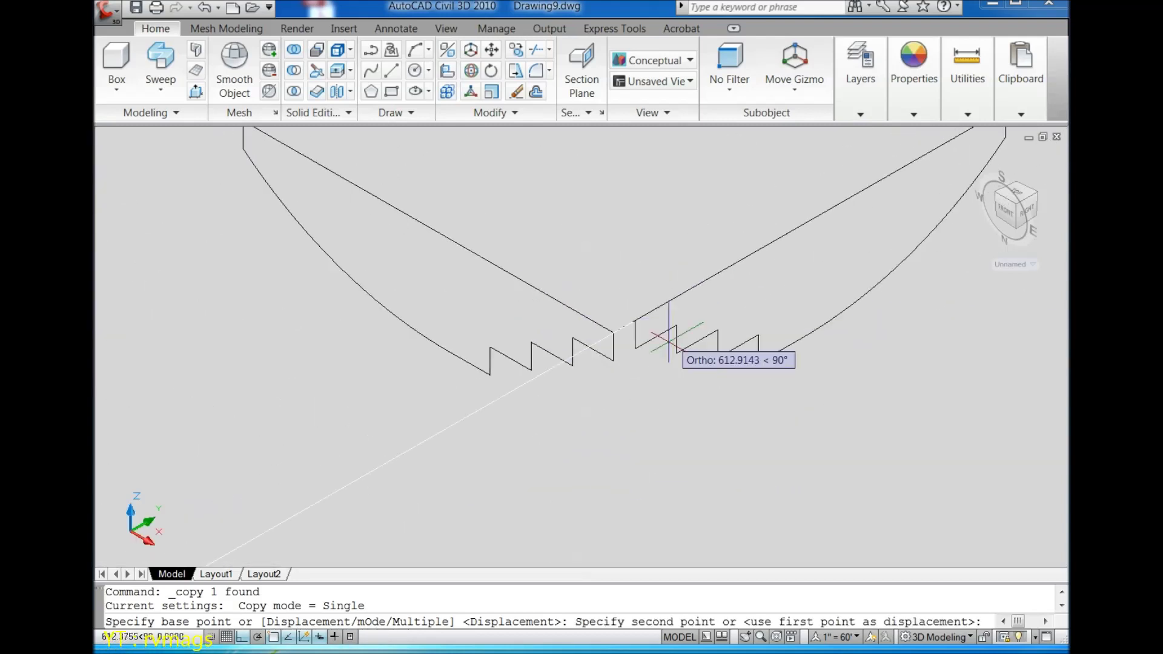
click(553, 328)
scroll(656, 285, down, 3)
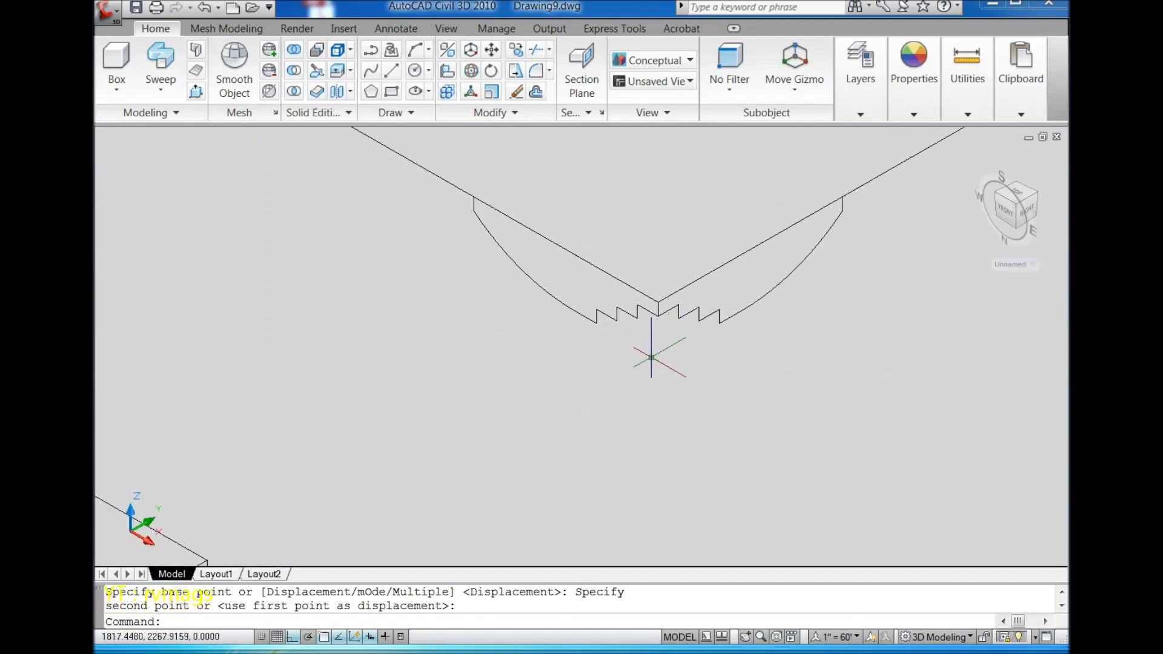
scroll(657, 361, down, 3)
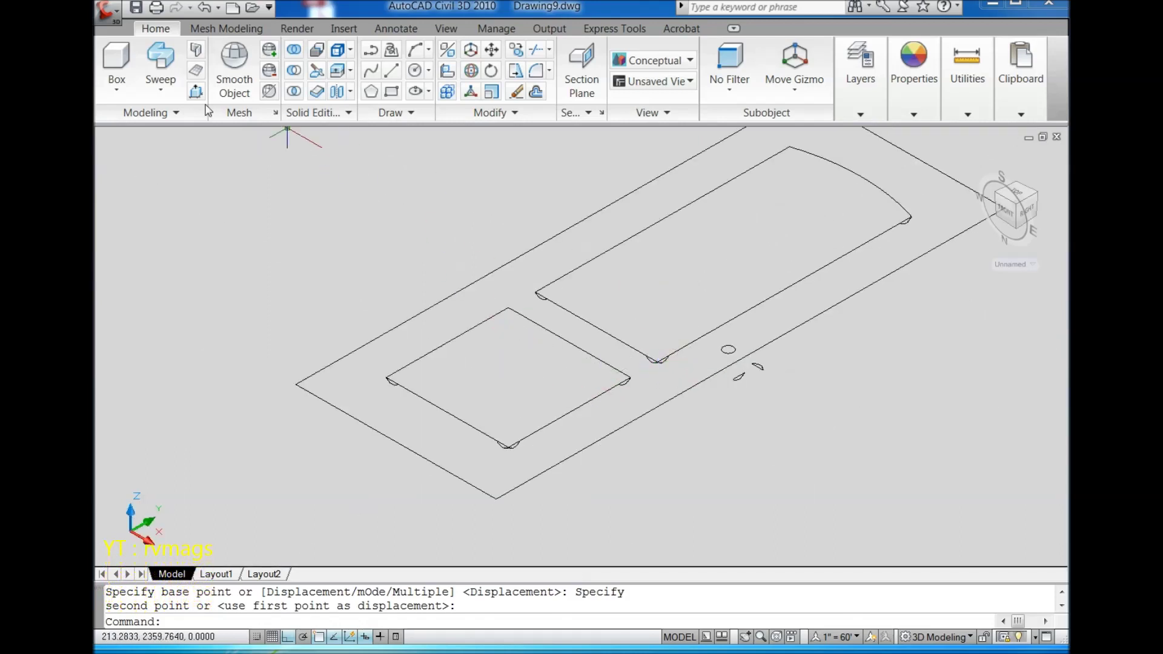
click(169, 73)
- Sweep the corner moulding profiles along the left and the next square-panel frame edges
scroll(527, 451, up, 3)
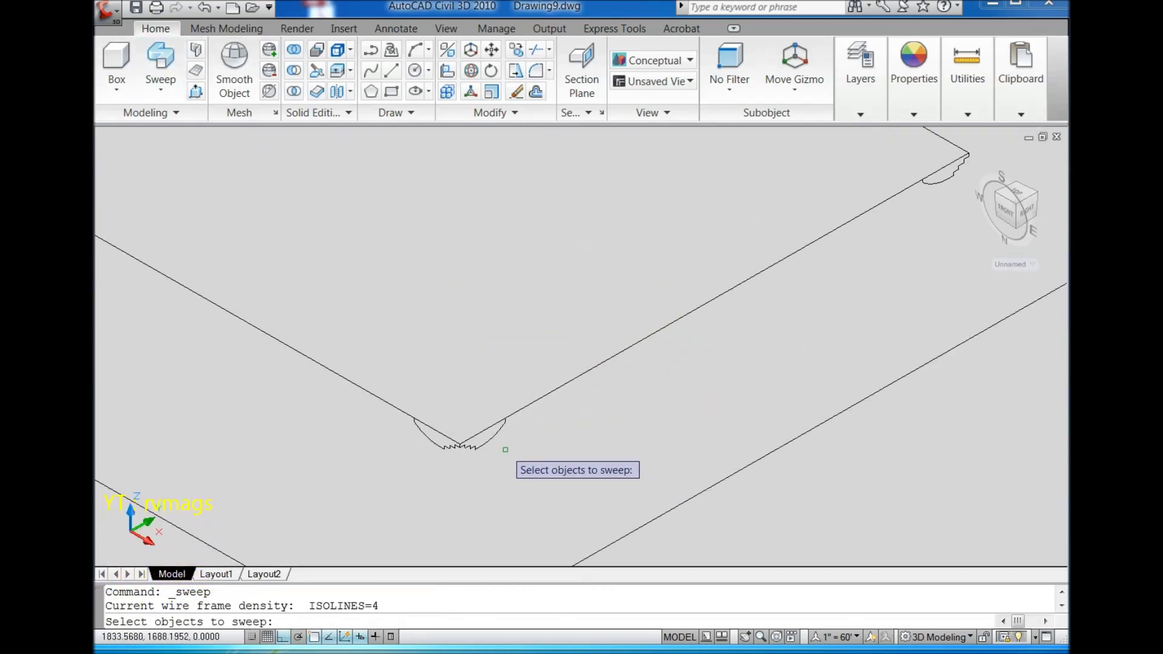
scroll(485, 448, up, 2)
scroll(493, 449, up, 1)
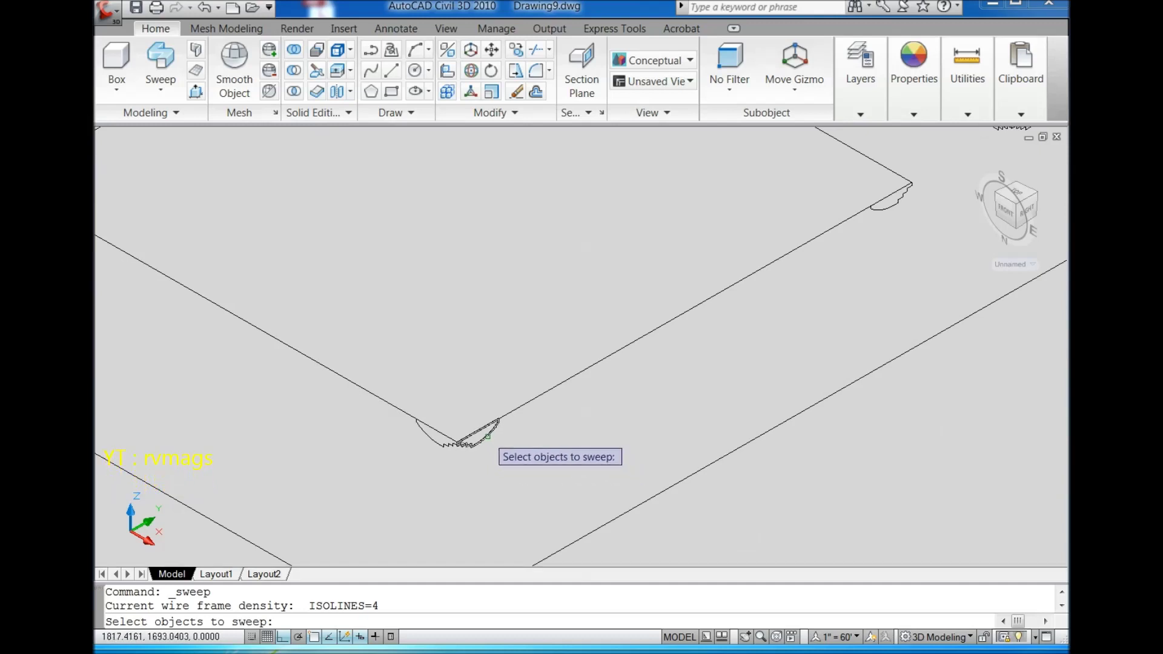
click(487, 436)
key(Return)
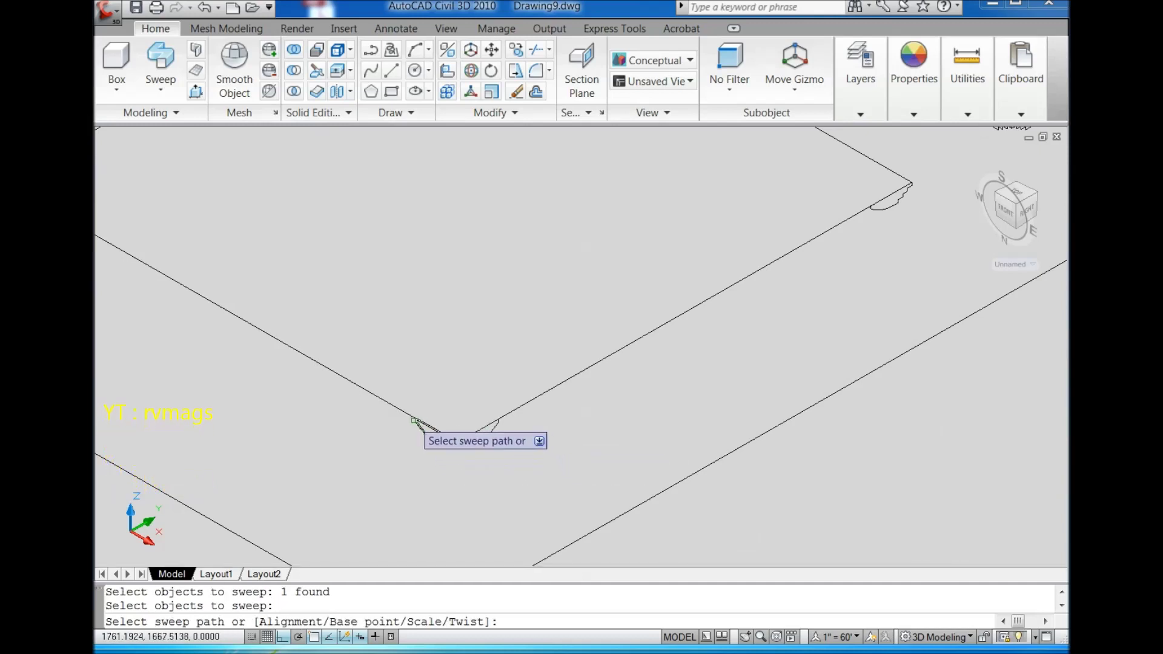
click(414, 420)
key(Return)
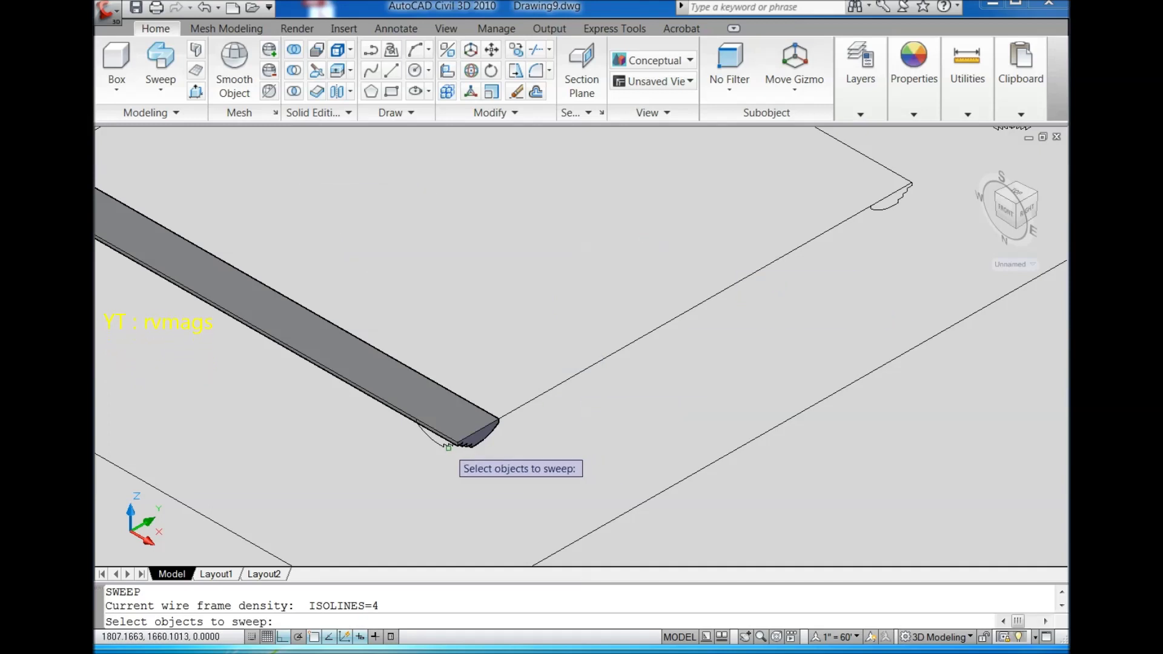
key(Return)
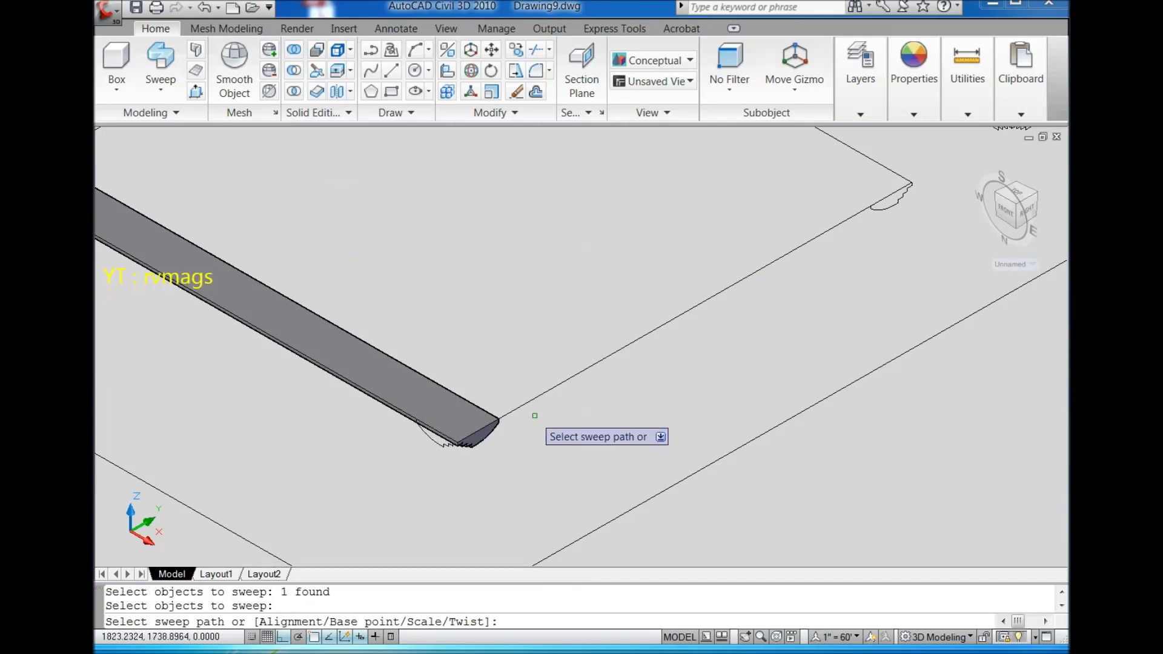
click(527, 402)
- Sweep two more profiles along the remaining square-panel edges to add its fourth bar
key(Return)
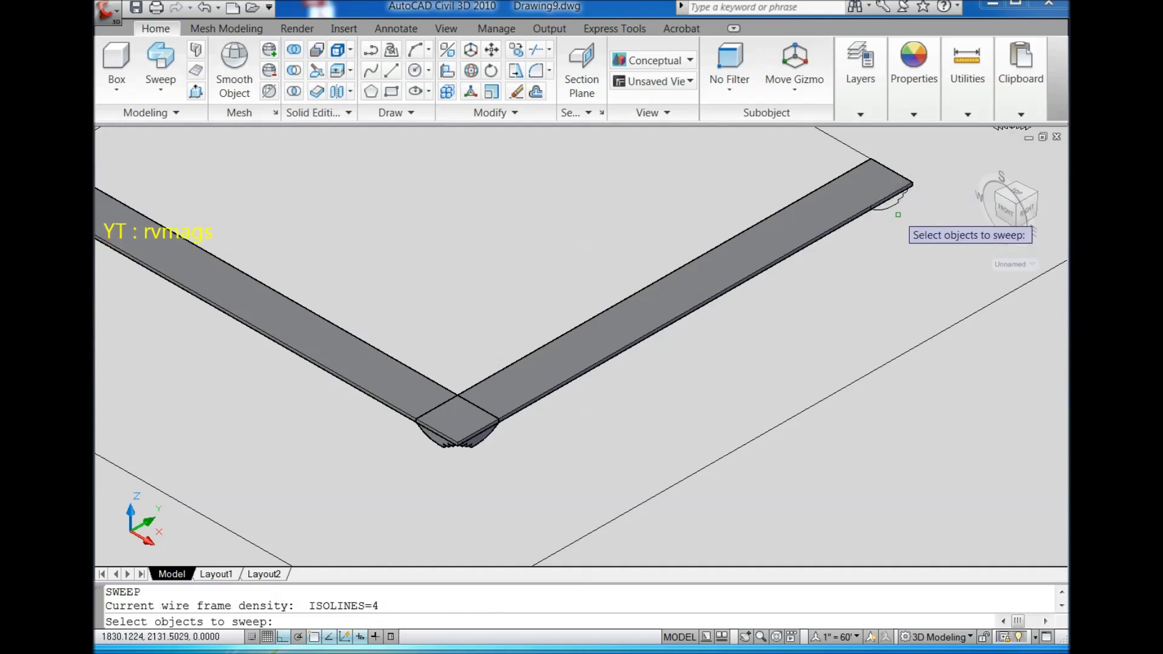
click(896, 206)
key(Return)
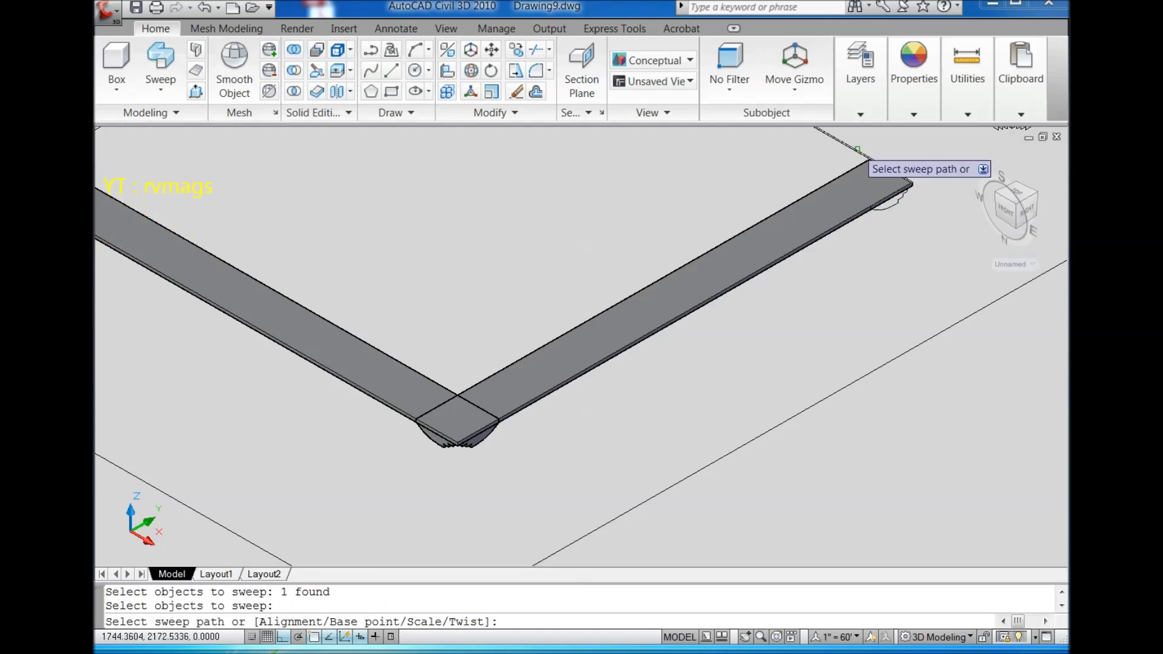
click(857, 149)
scroll(864, 281, down, 3)
scroll(733, 286, down, 2)
scroll(532, 234, up, 5)
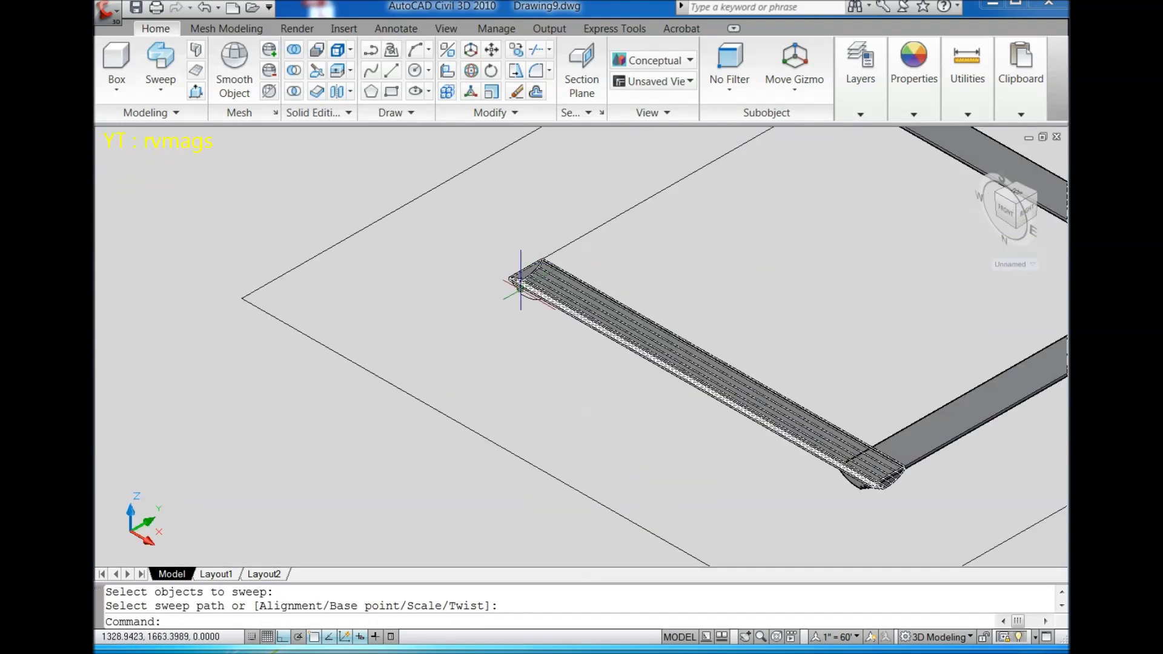
scroll(519, 273, up, 3)
key(Return)
click(503, 337)
key(Return)
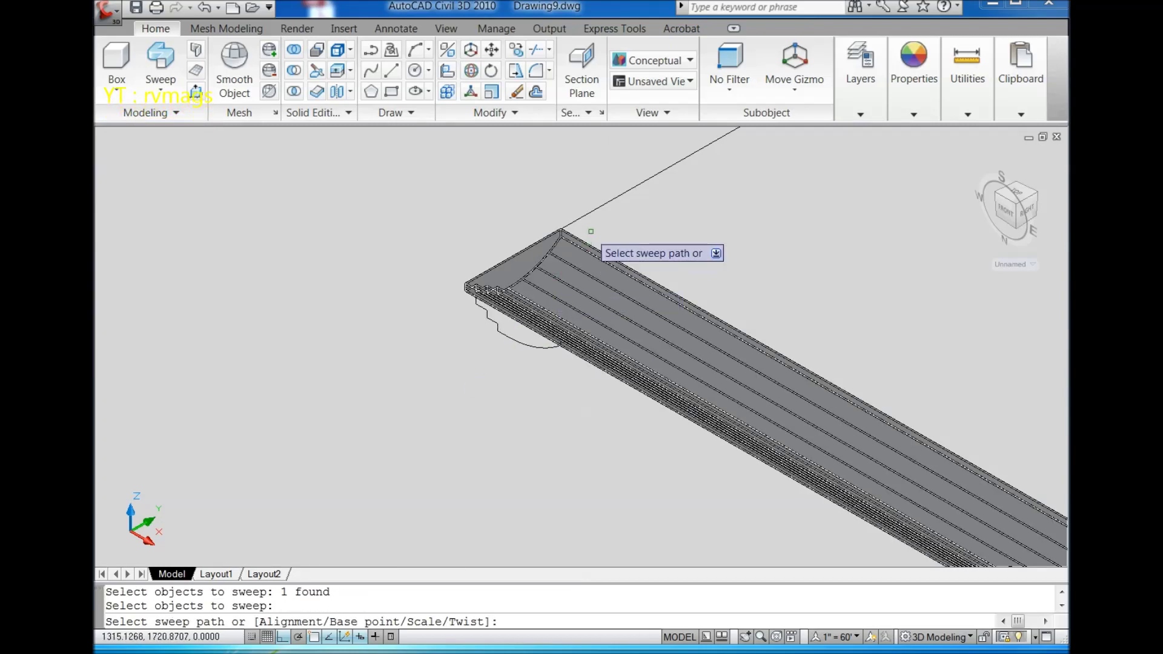
click(590, 213)
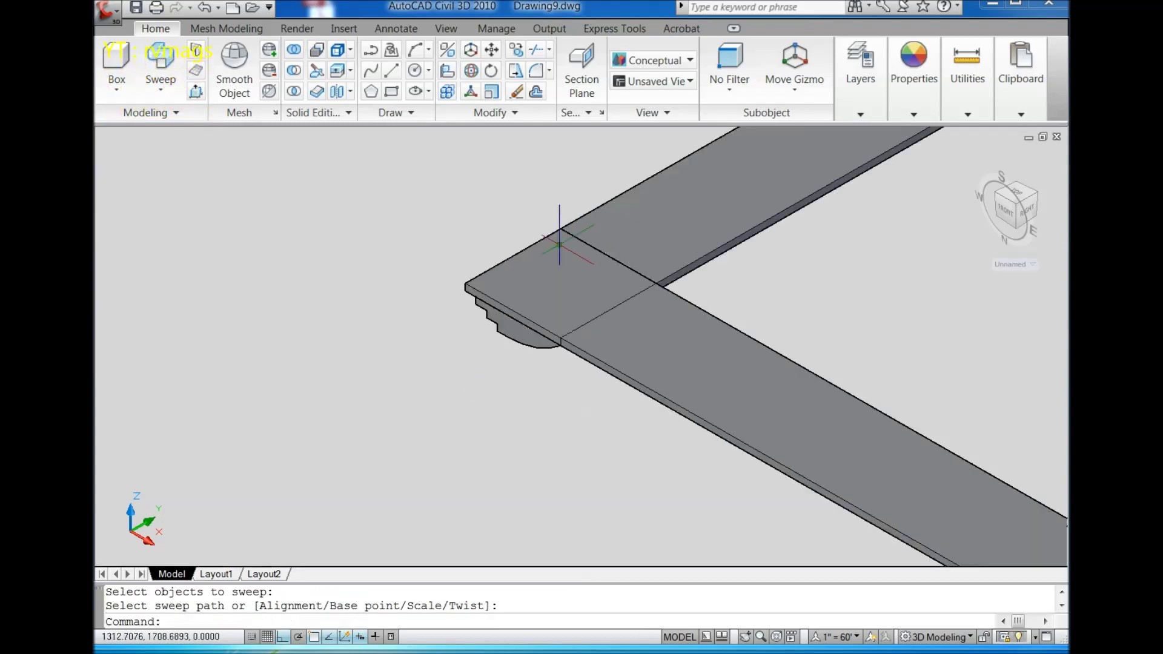
- Sweep the arched-frame corner profile along both of its straight side edges
scroll(558, 247, down, 3)
scroll(416, 351, down, 3)
scroll(631, 337, up, 5)
scroll(648, 327, up, 3)
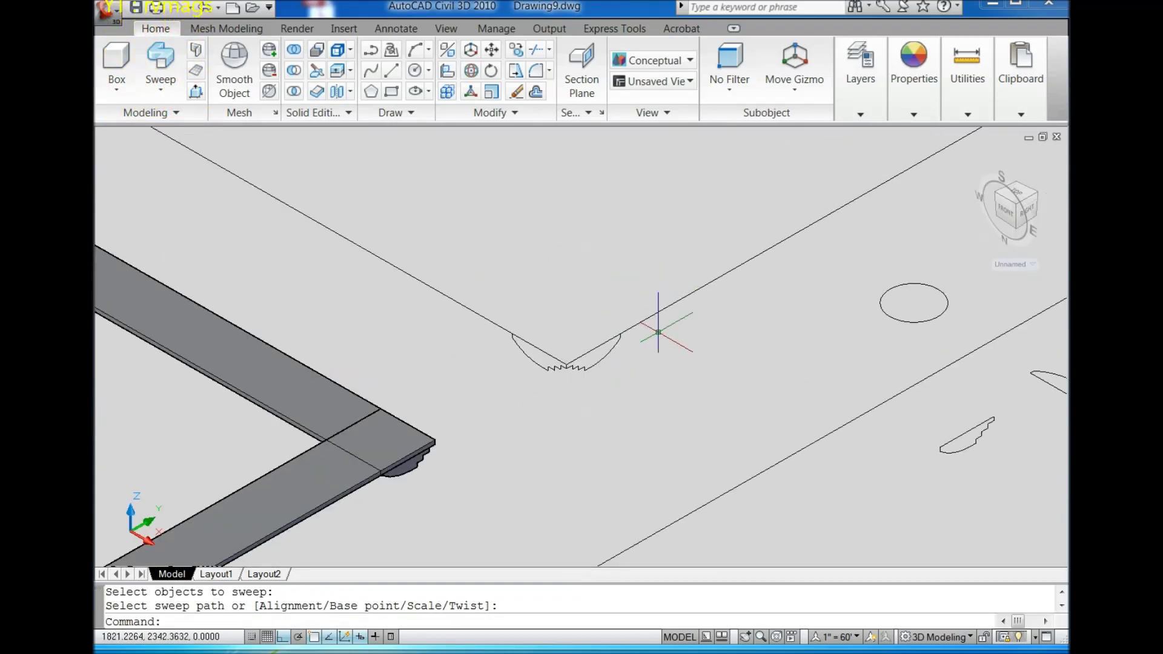
scroll(600, 387, up, 3)
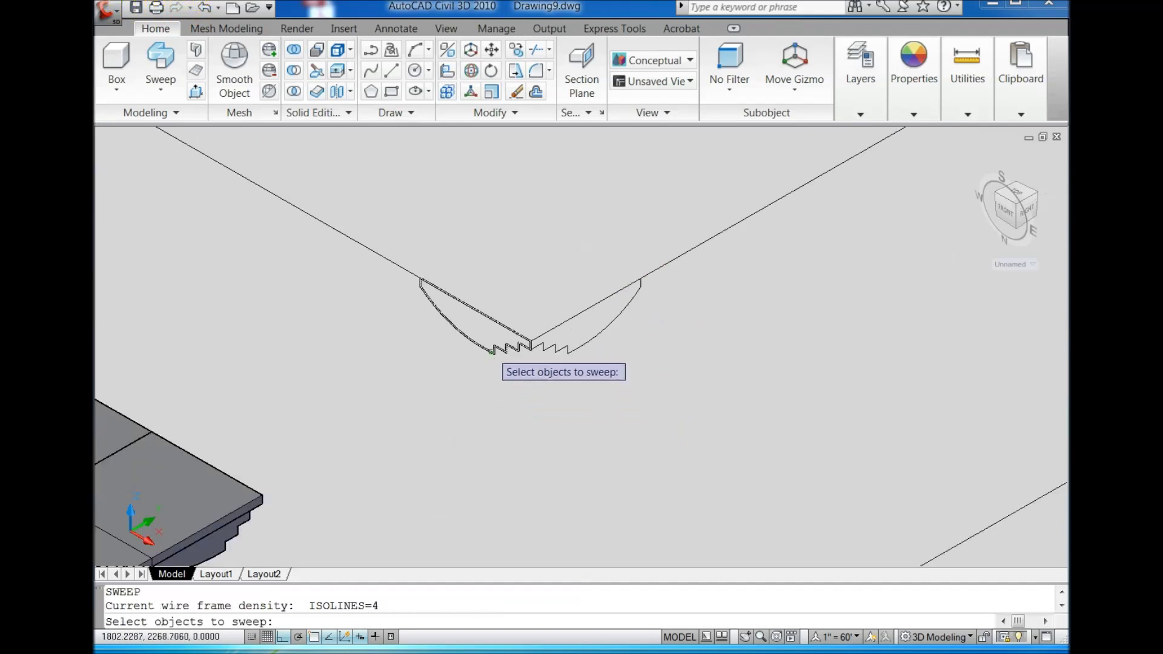
click(494, 350)
key(Return)
click(679, 257)
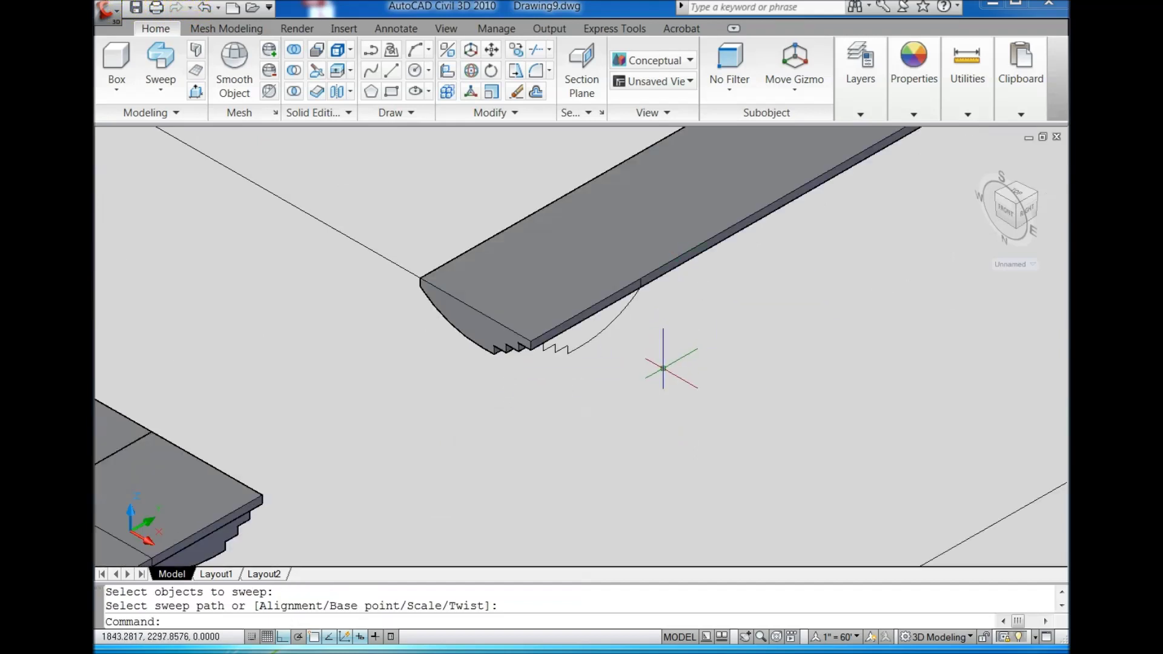
key(Return)
click(584, 345)
key(Return)
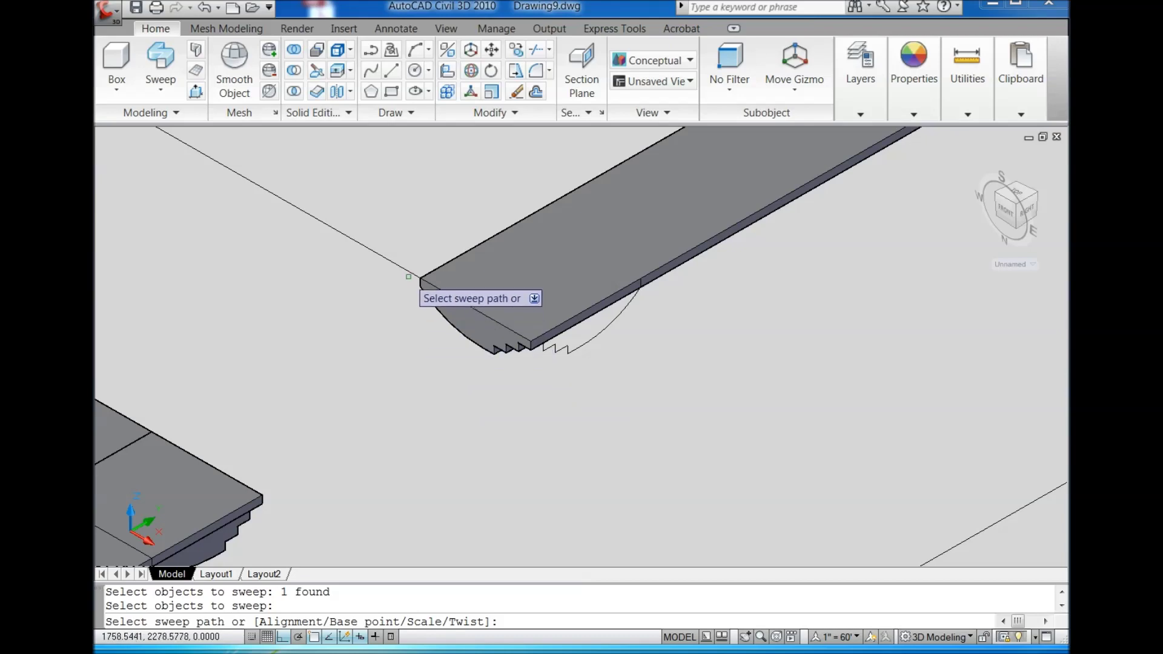
click(410, 273)
- Sweep the profile at the bar end along another arched-frame edge
scroll(649, 402, down, 3)
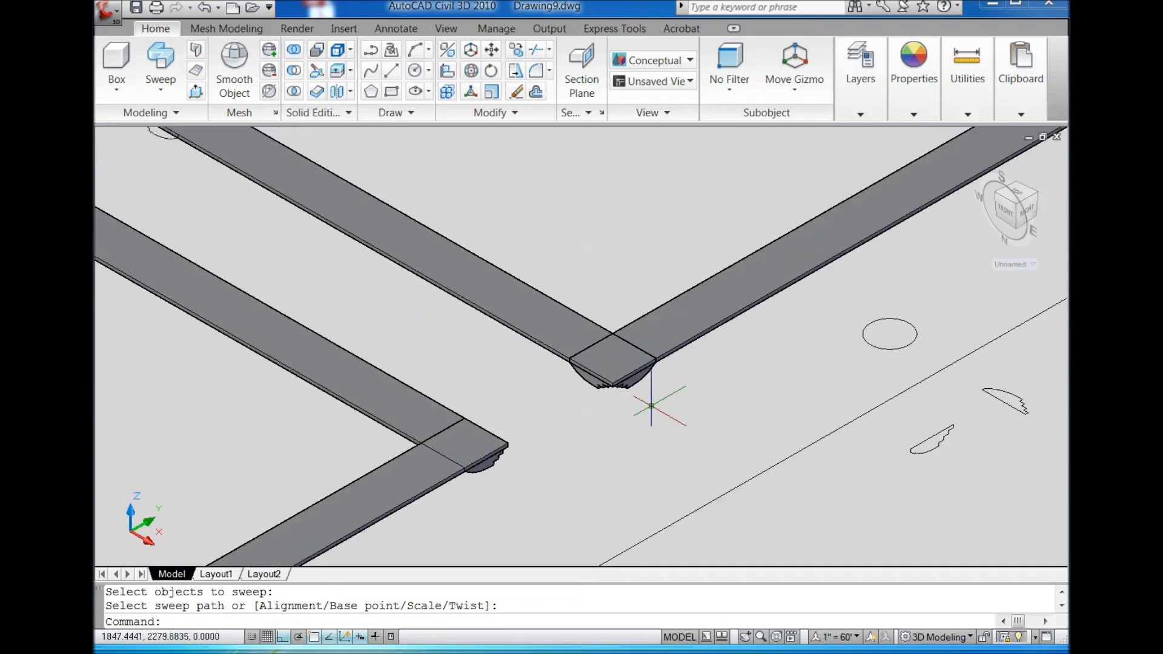
scroll(553, 324, down, 2)
scroll(506, 328, up, 5)
scroll(526, 372, up, 4)
key(Return)
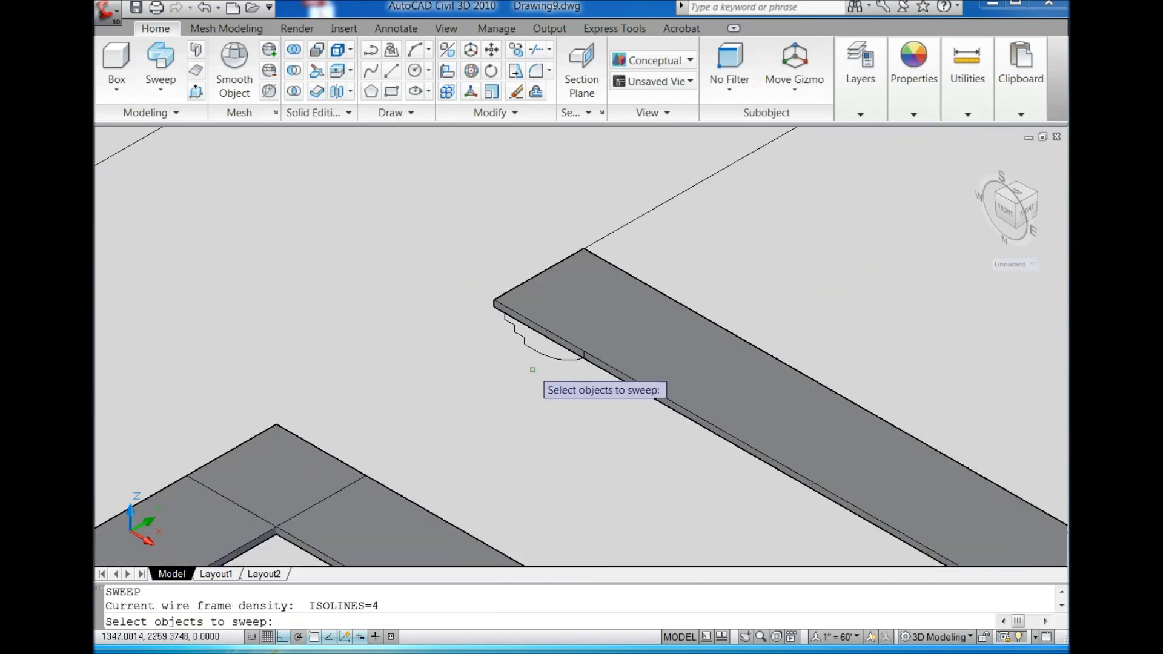
click(541, 354)
key(Return)
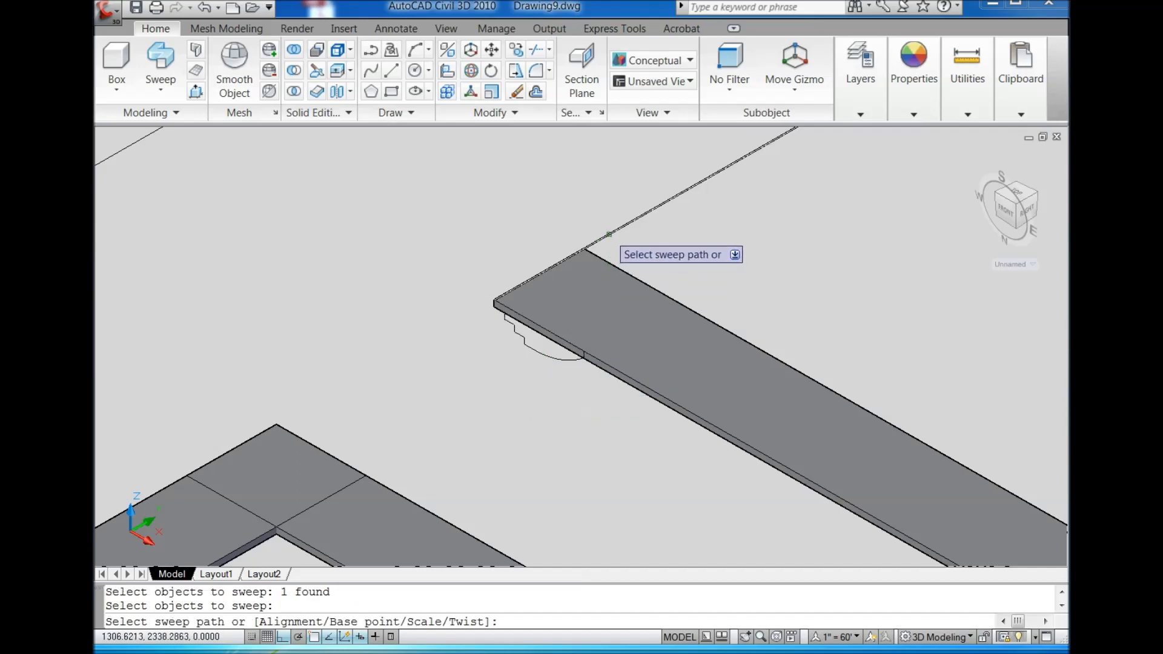
click(609, 234)
- Switch the UCS to World and sweep the arched-top profile along the arc
scroll(460, 363, down, 4)
scroll(656, 278, down, 1)
scroll(619, 306, up, 4)
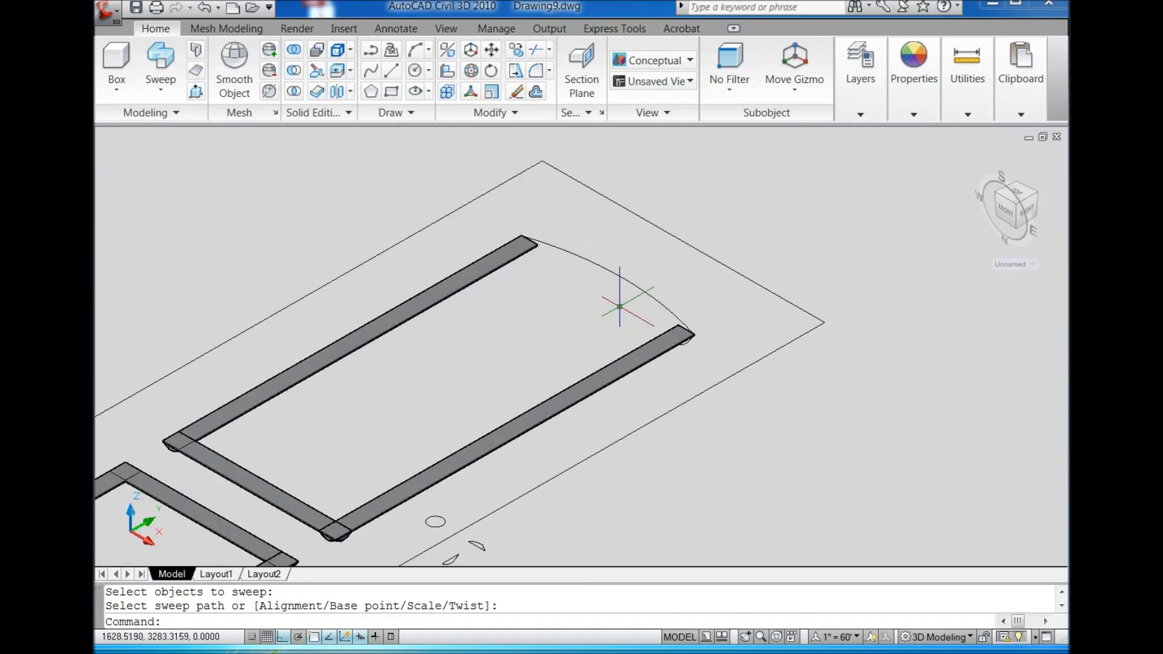
scroll(620, 306, up, 4)
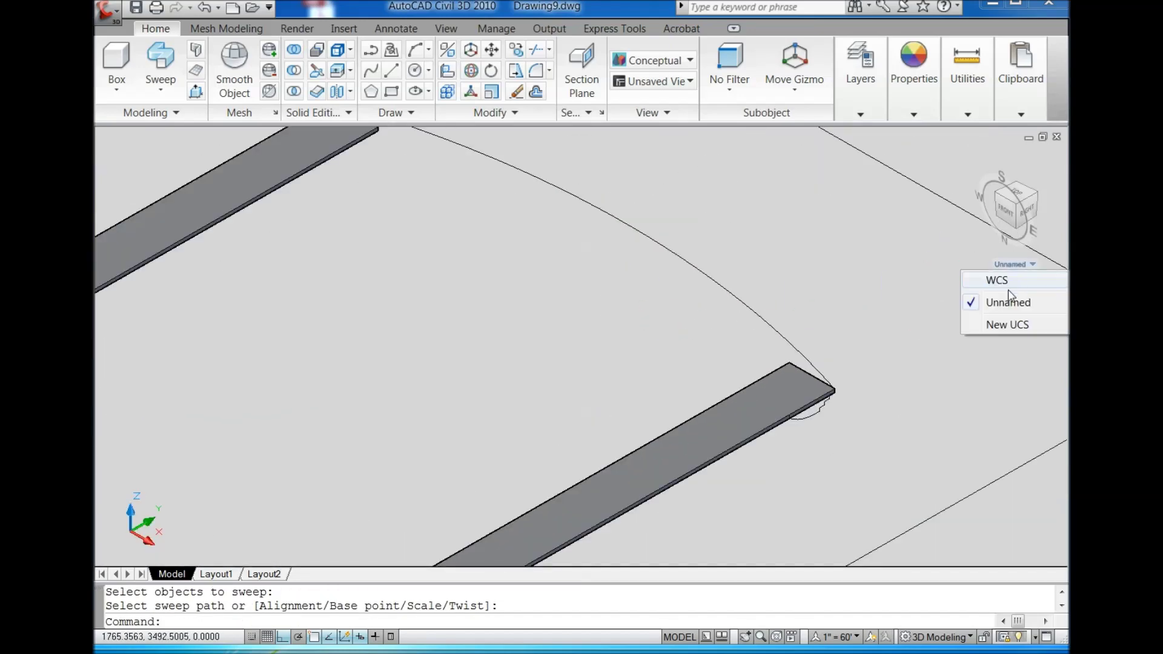
click(996, 280)
key(Return)
click(812, 388)
key(Return)
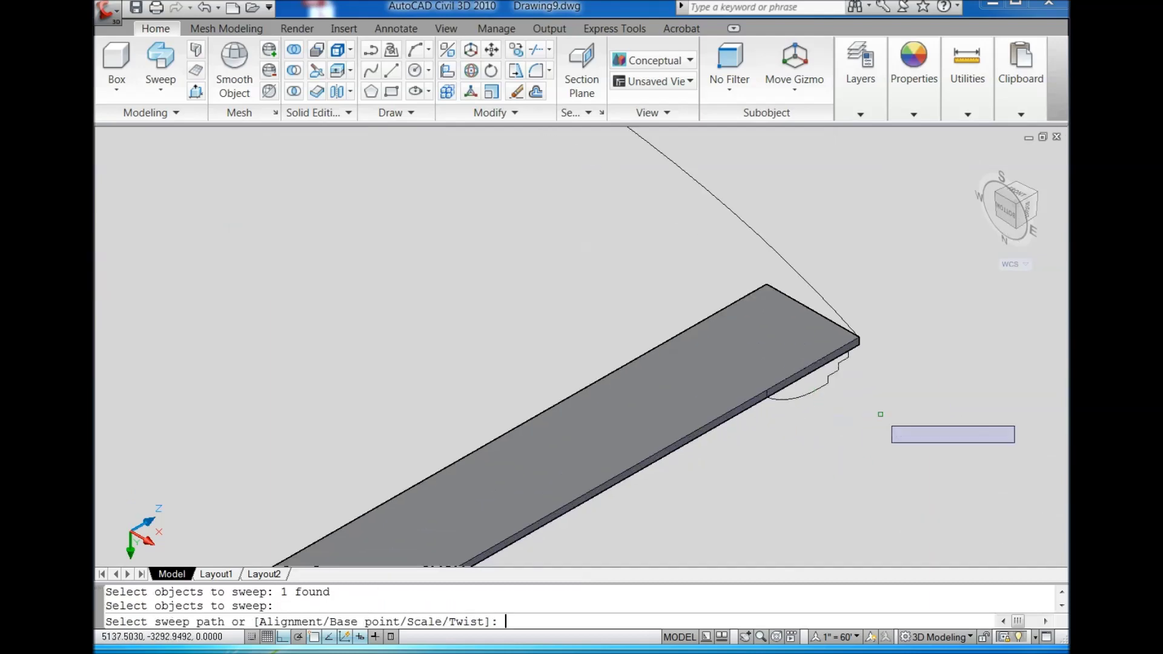
click(819, 303)
scroll(864, 394, down, 3)
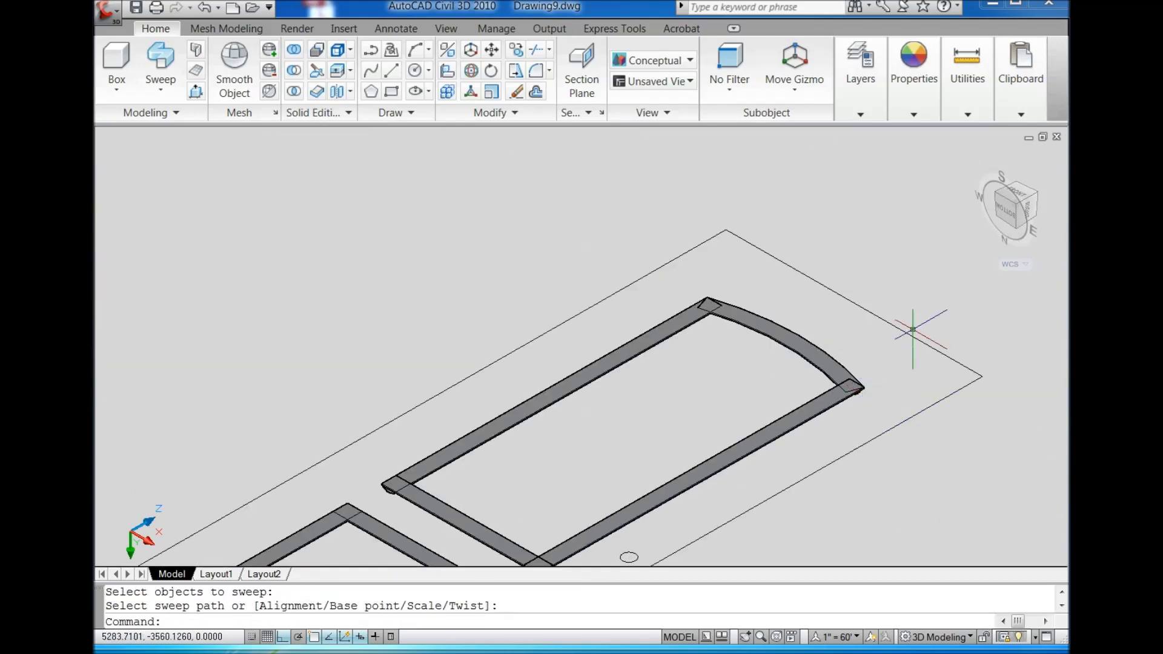
click(1019, 198)
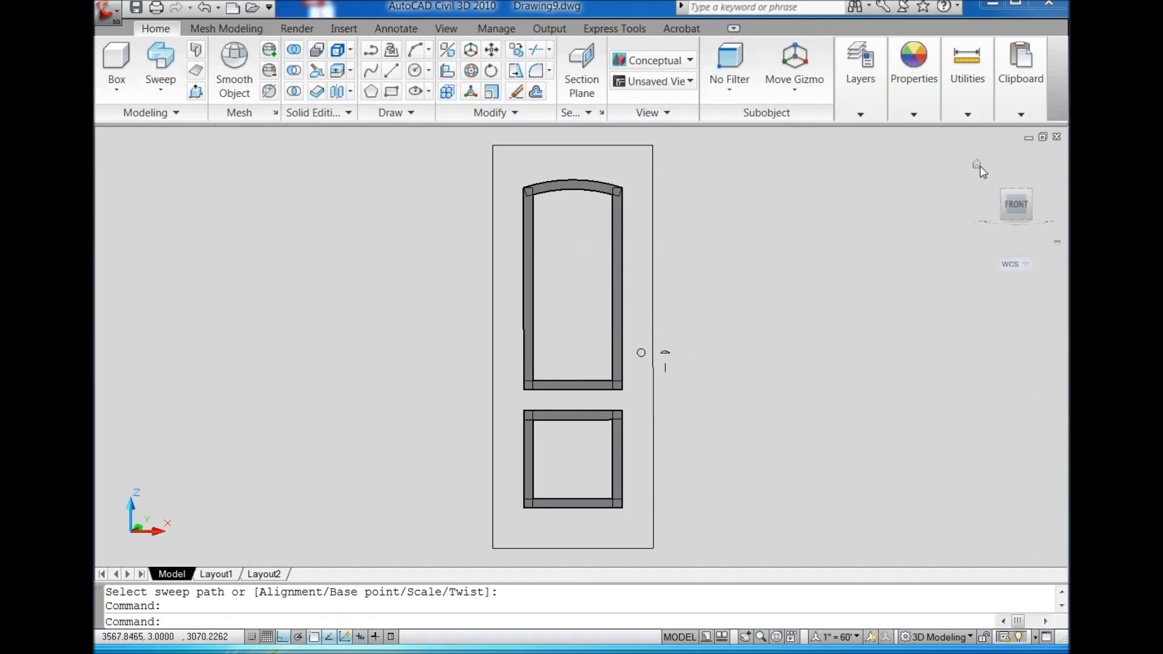
- Inspect the door from Home and back-left views, then orbit and pan onto the panel frames
click(977, 166)
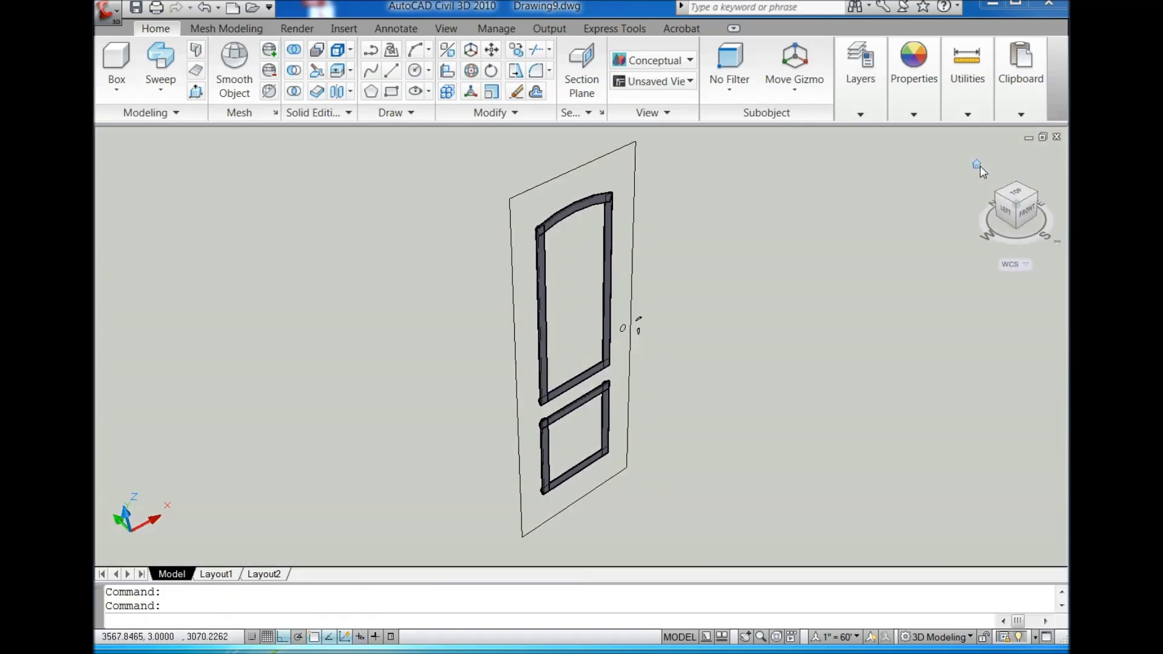
click(998, 198)
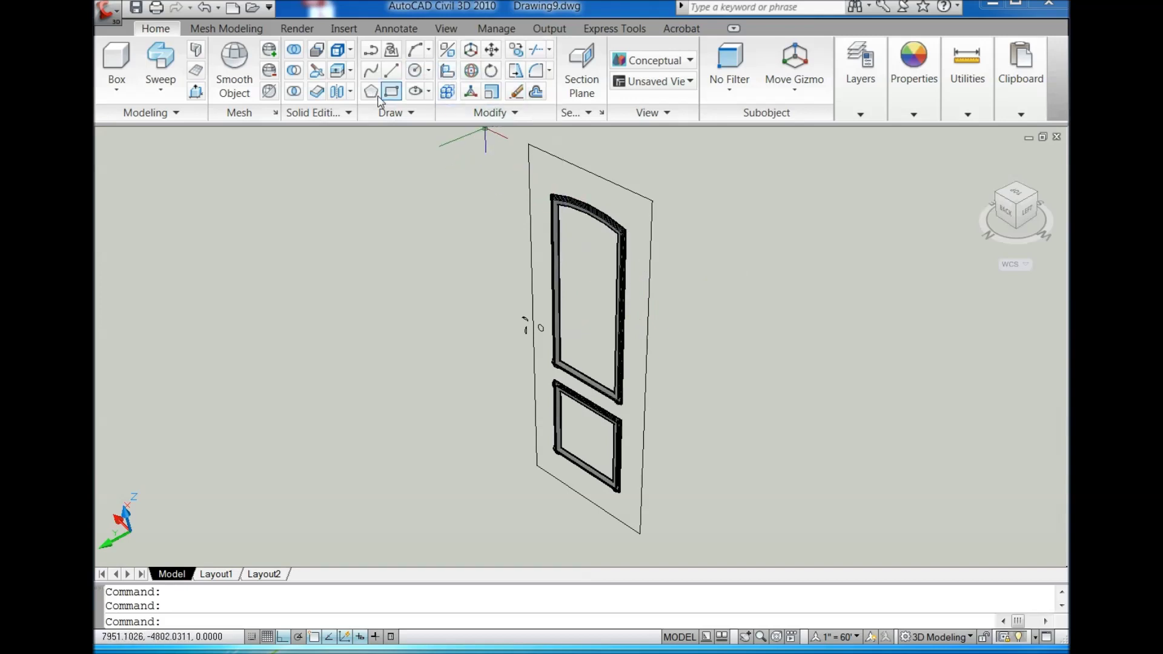
click(444, 30)
click(182, 71)
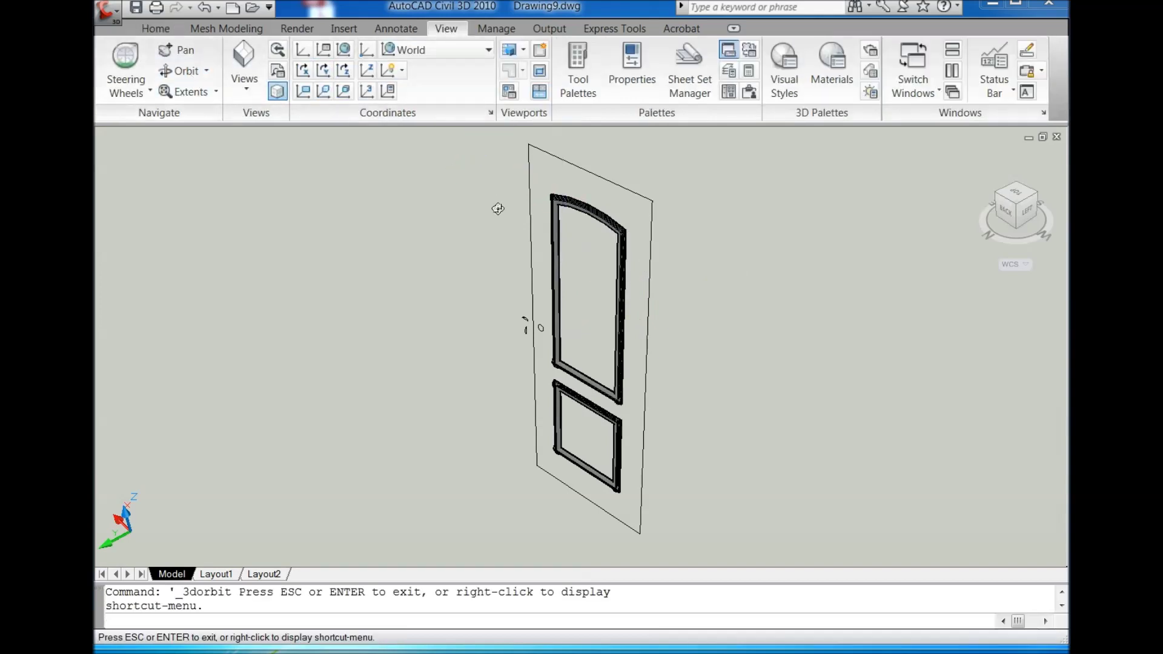
drag(628, 242, 659, 314)
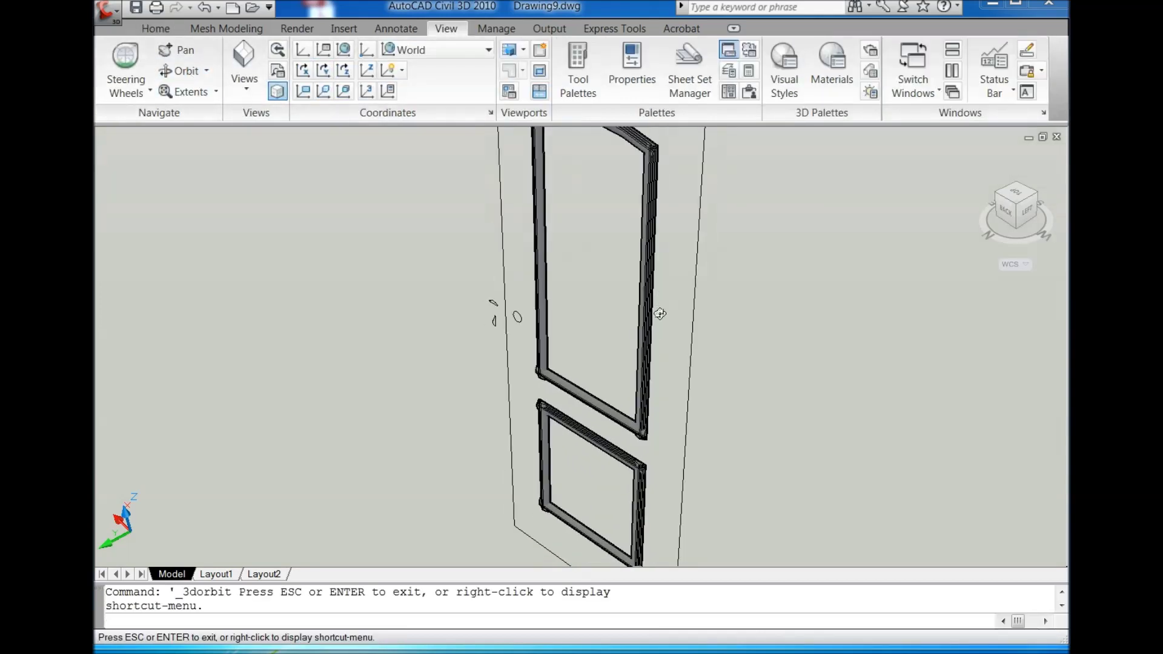
drag(651, 406, 746, 480)
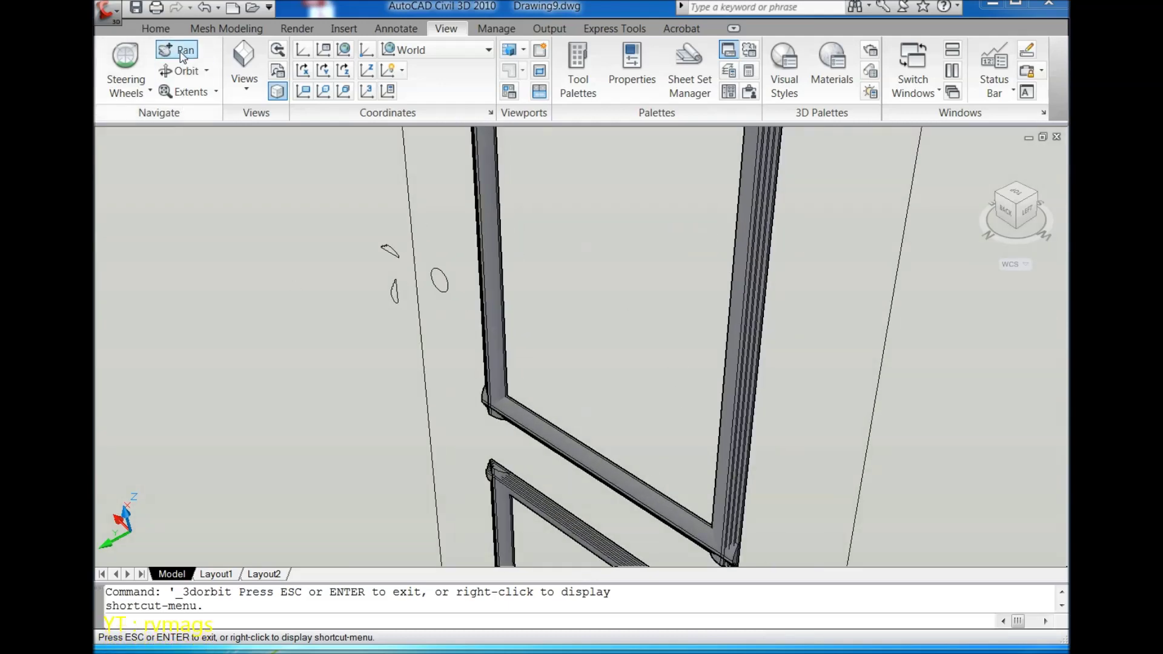
mouse_move(806, 531)
mouse_down()
mouse_move(752, 519)
mouse_move(732, 384)
mouse_move(706, 311)
mouse_move(688, 382)
mouse_move(713, 516)
mouse_move(755, 511)
mouse_move(753, 428)
mouse_move(809, 418)
mouse_move(654, 411)
mouse_move(602, 396)
mouse_up()
- End panning and switch the view to parallel projection in isometric view
right_click(603, 396)
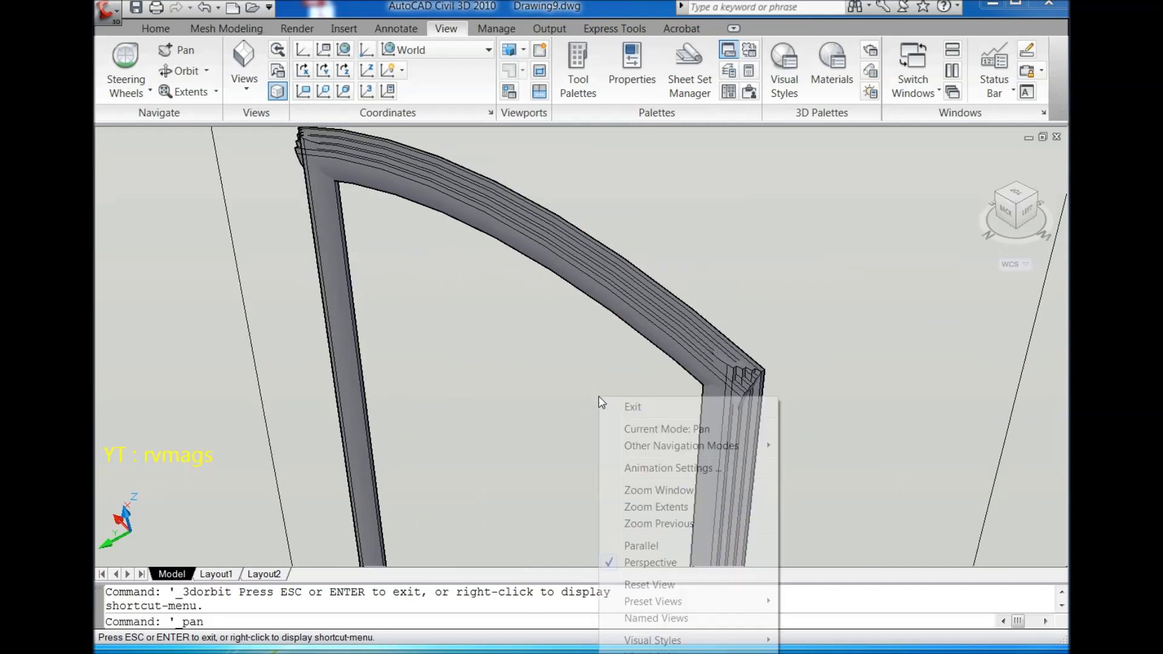
click(633, 405)
right_click(1020, 209)
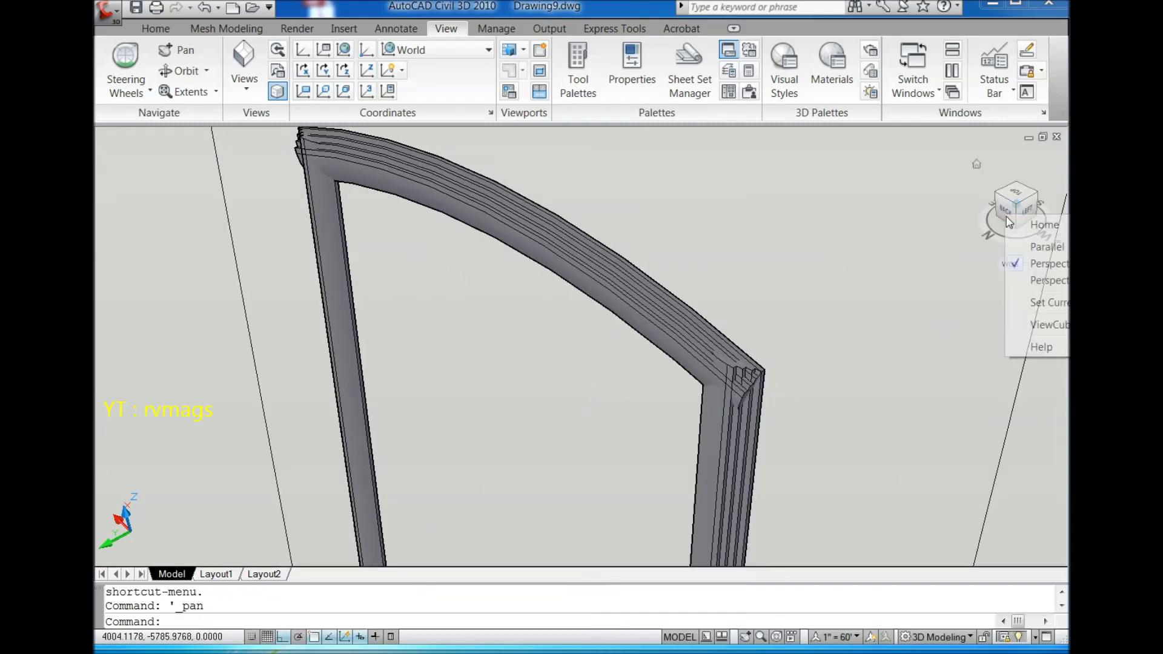
click(1021, 244)
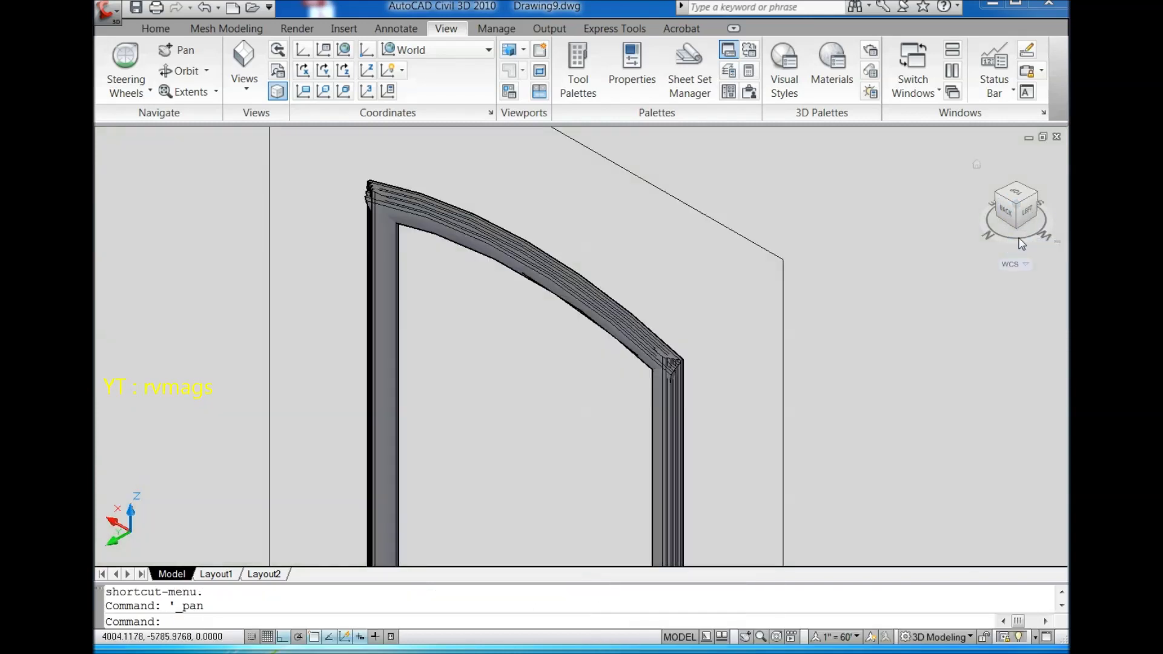
click(1034, 194)
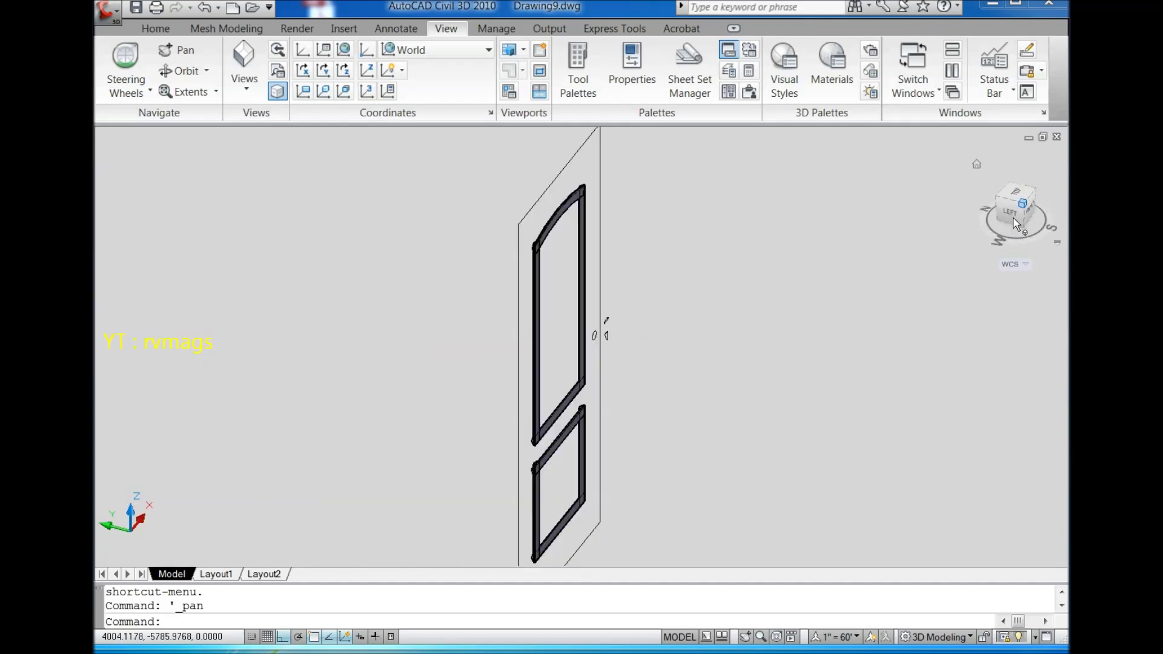
click(456, 50)
click(434, 186)
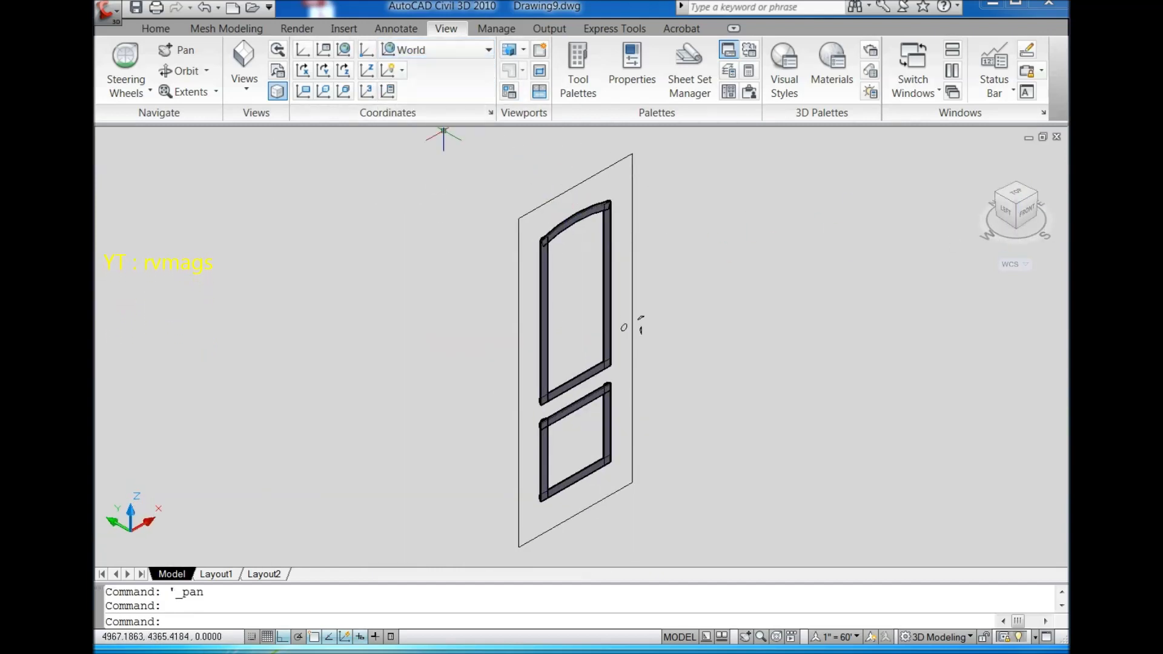
- Set the UCS to Front and view the door from the top
click(455, 52)
click(436, 163)
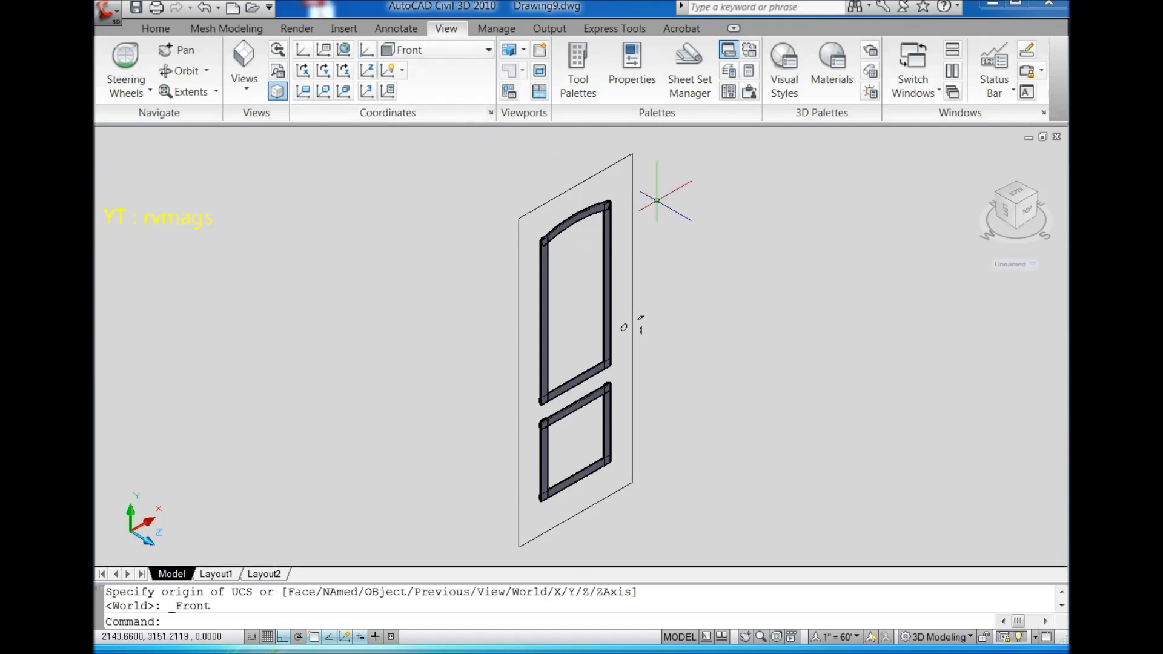
click(1015, 236)
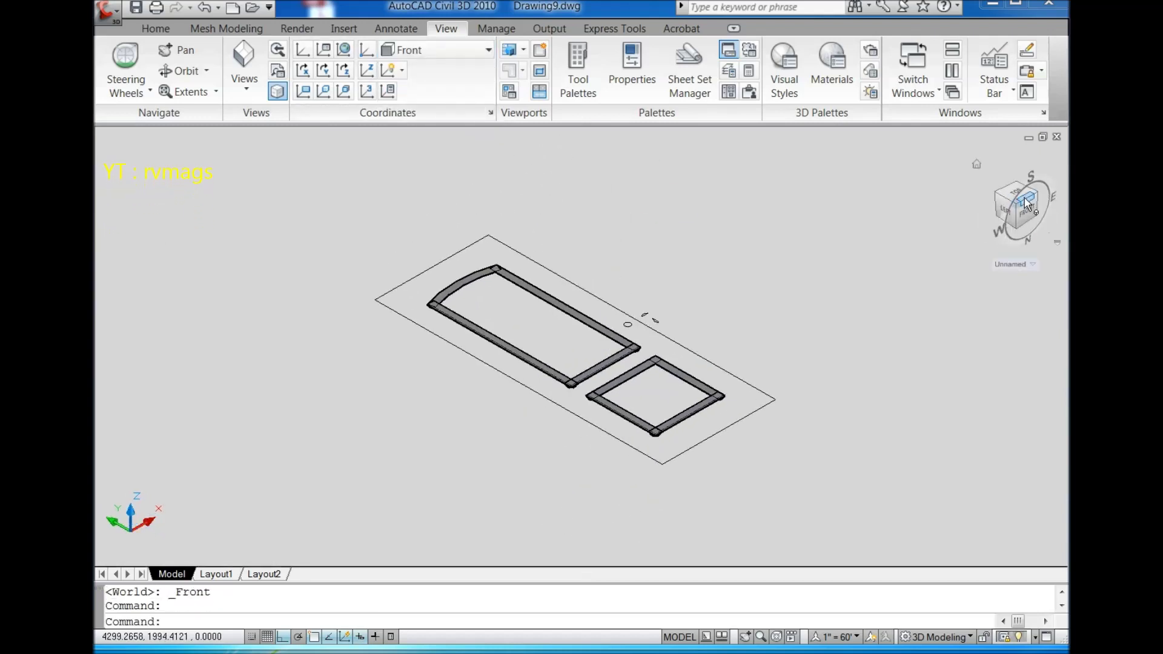
click(1017, 204)
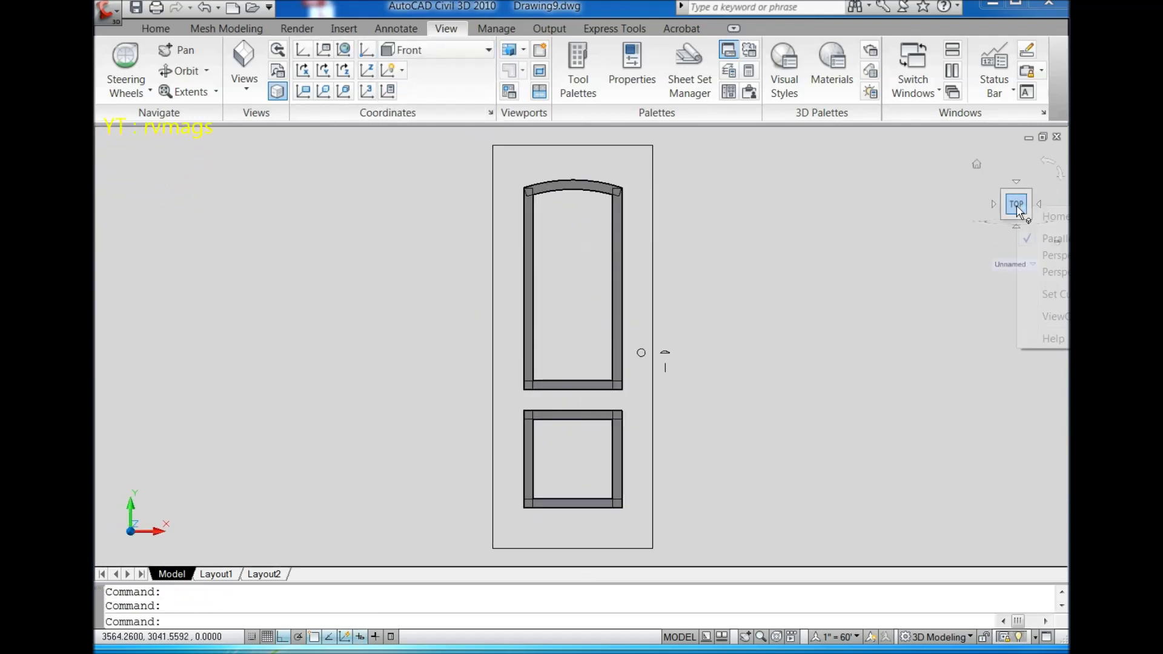
scroll(549, 159, up, 8)
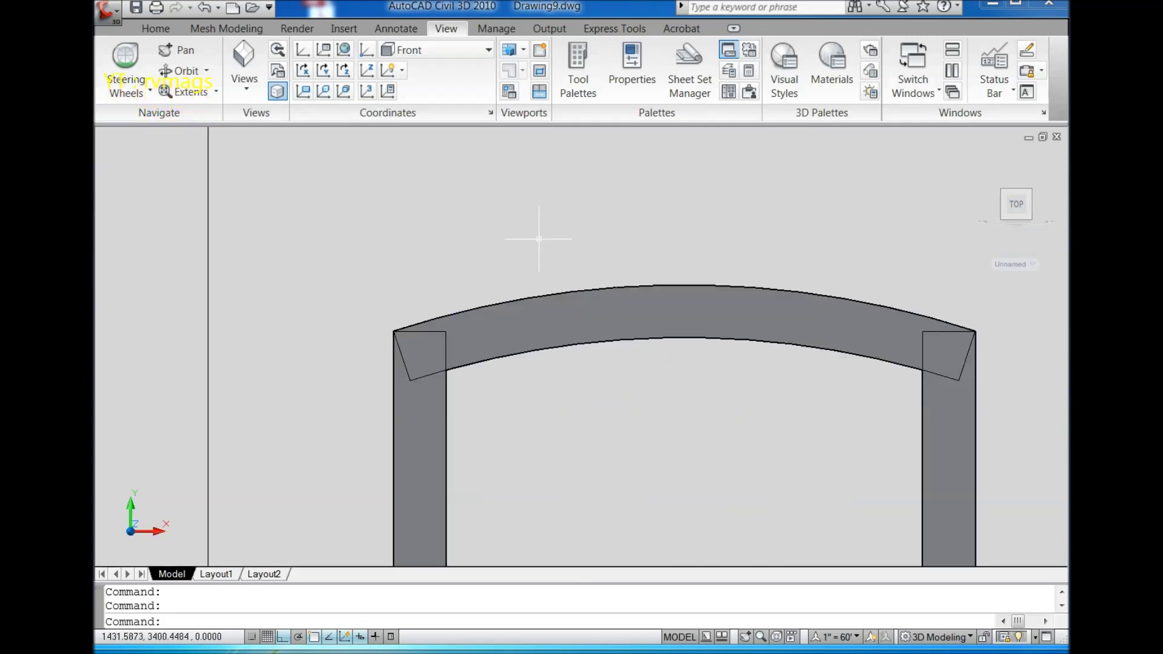
scroll(463, 323, up, 1)
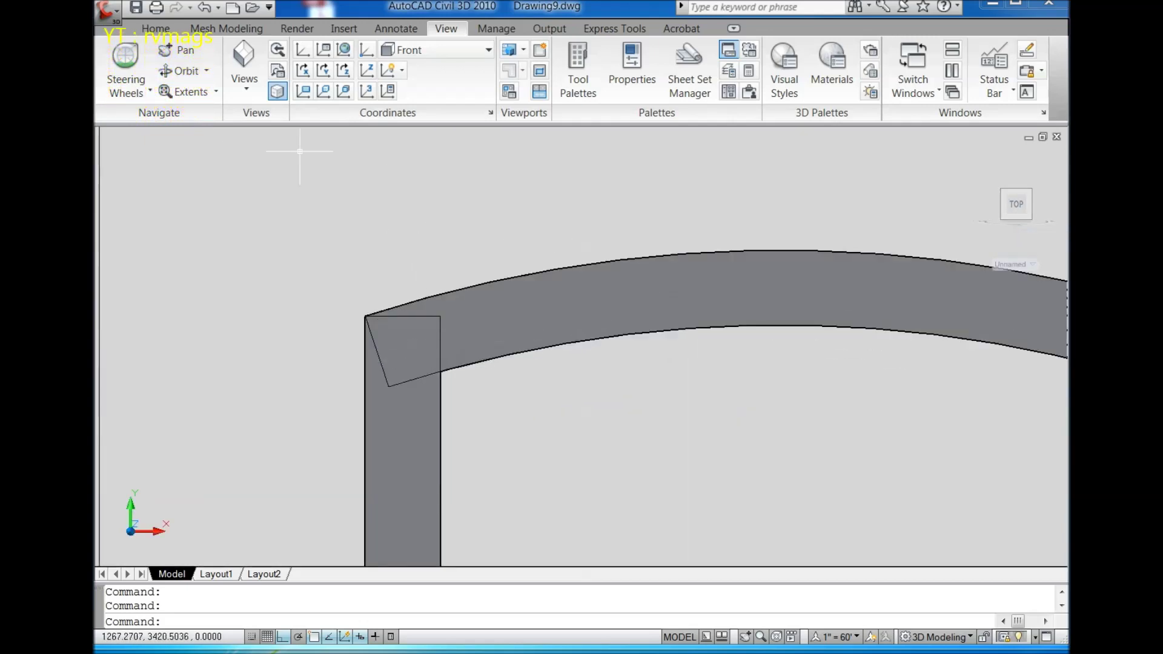
- Start a diagonal line at the arch's upper-left corner, then cancel it
click(155, 29)
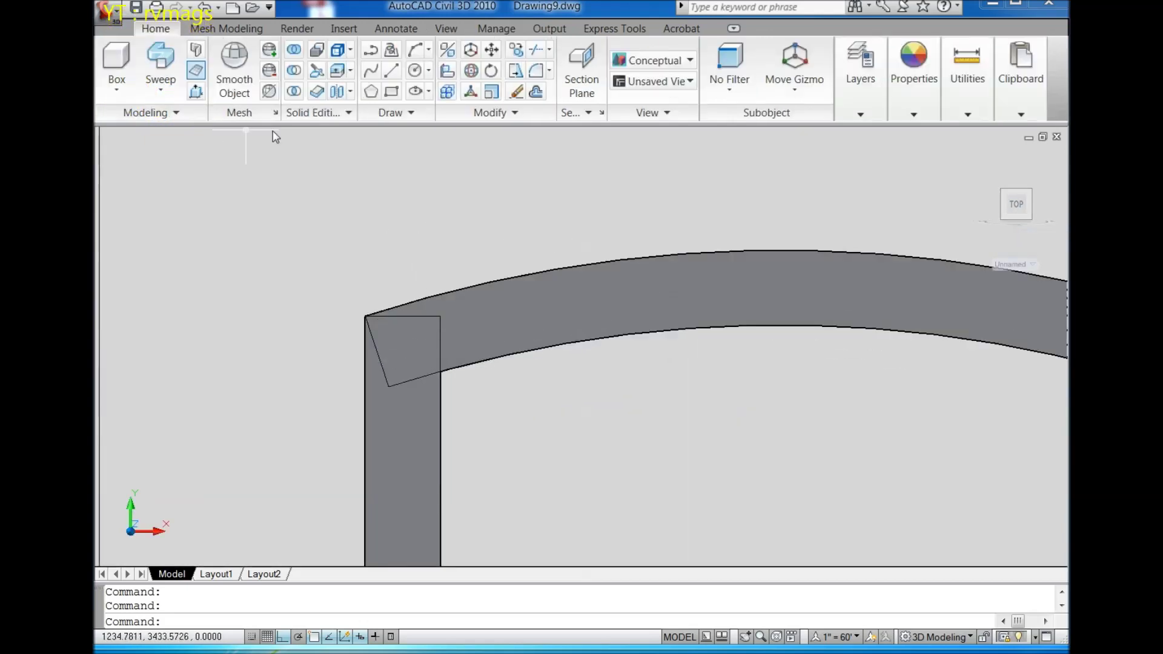
click(390, 73)
scroll(454, 357, up, 5)
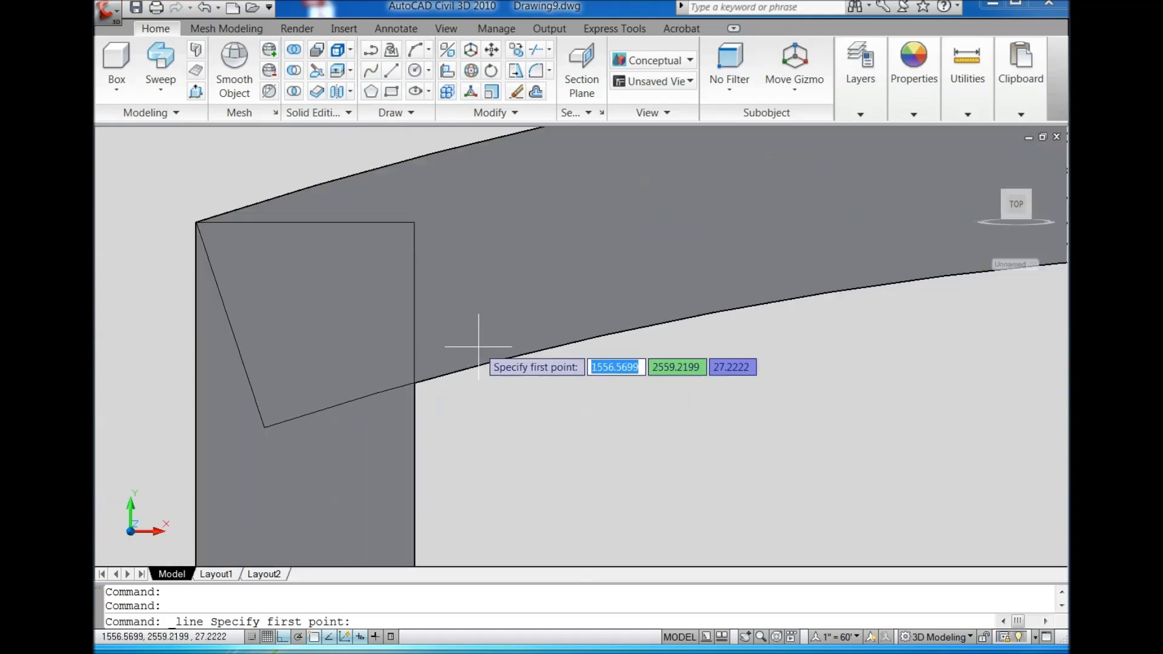
click(187, 222)
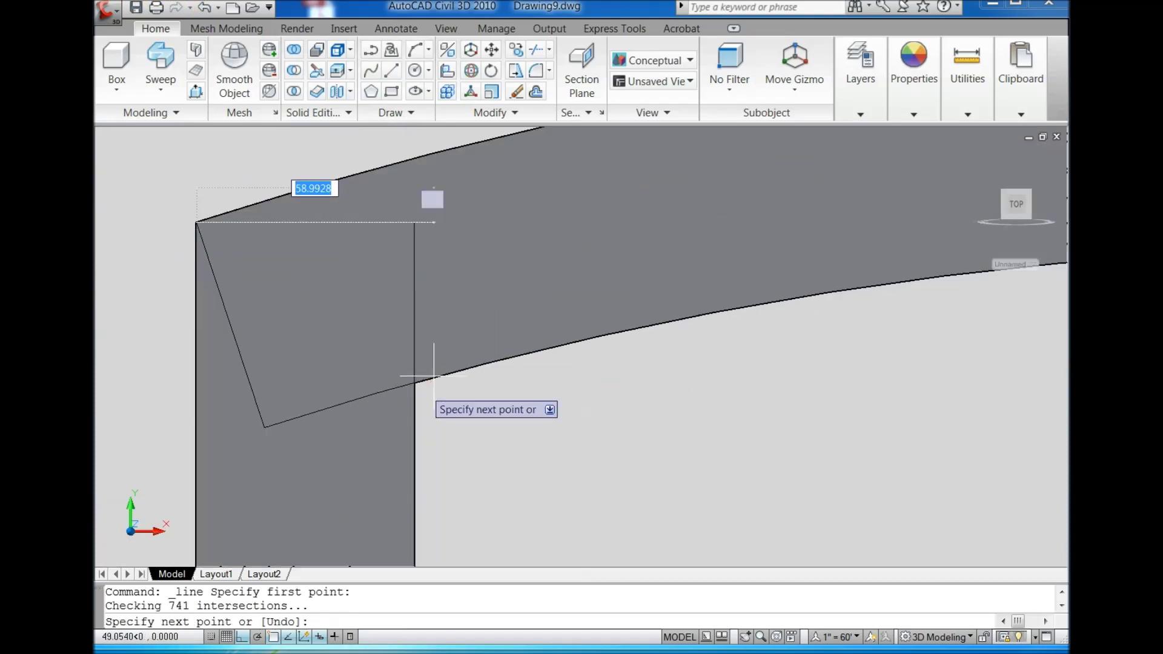
click(241, 636)
scroll(424, 400, up, 3)
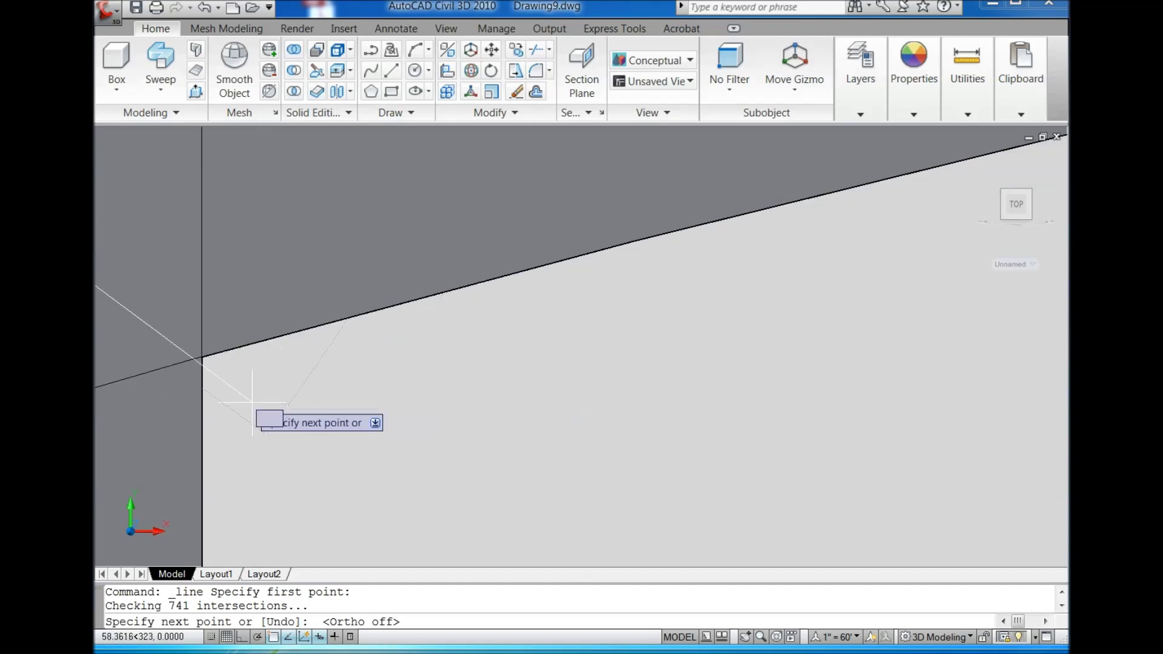
scroll(424, 388, down, 3)
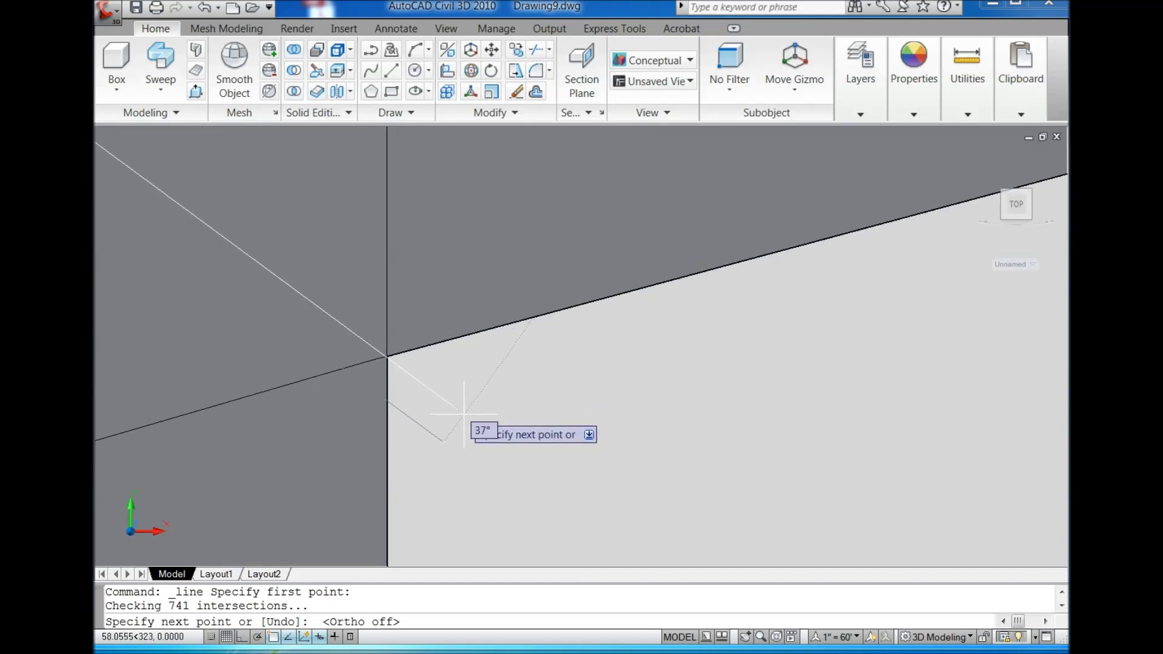
scroll(503, 437, down, 2)
key(Escape)
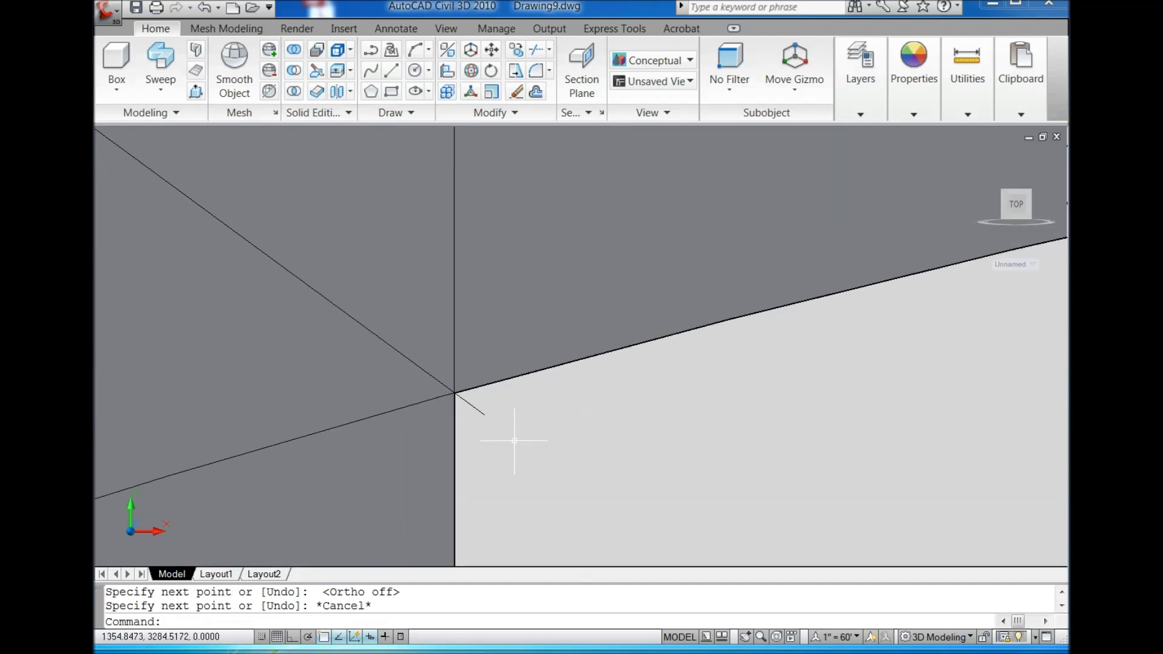
scroll(323, 392, down, 4)
scroll(323, 392, down, 4)
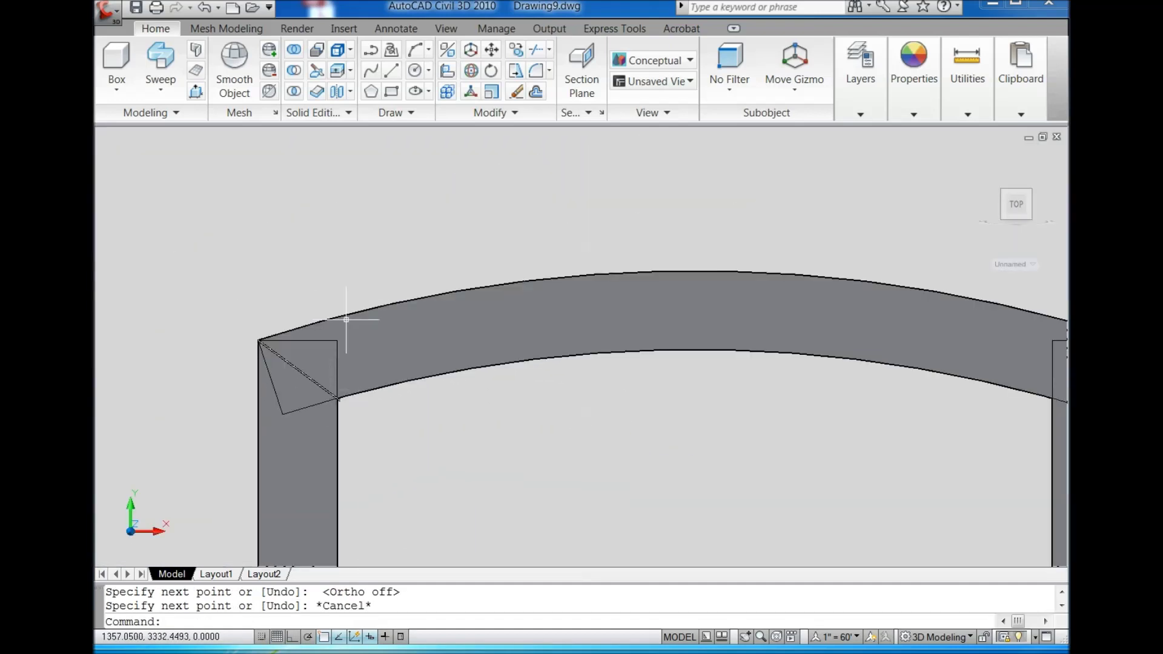
- Draw a diagonal line from the arch's right outer corner to its inner corner
click(391, 71)
scroll(630, 279, up, 1)
scroll(654, 251, up, 2)
scroll(693, 262, up, 2)
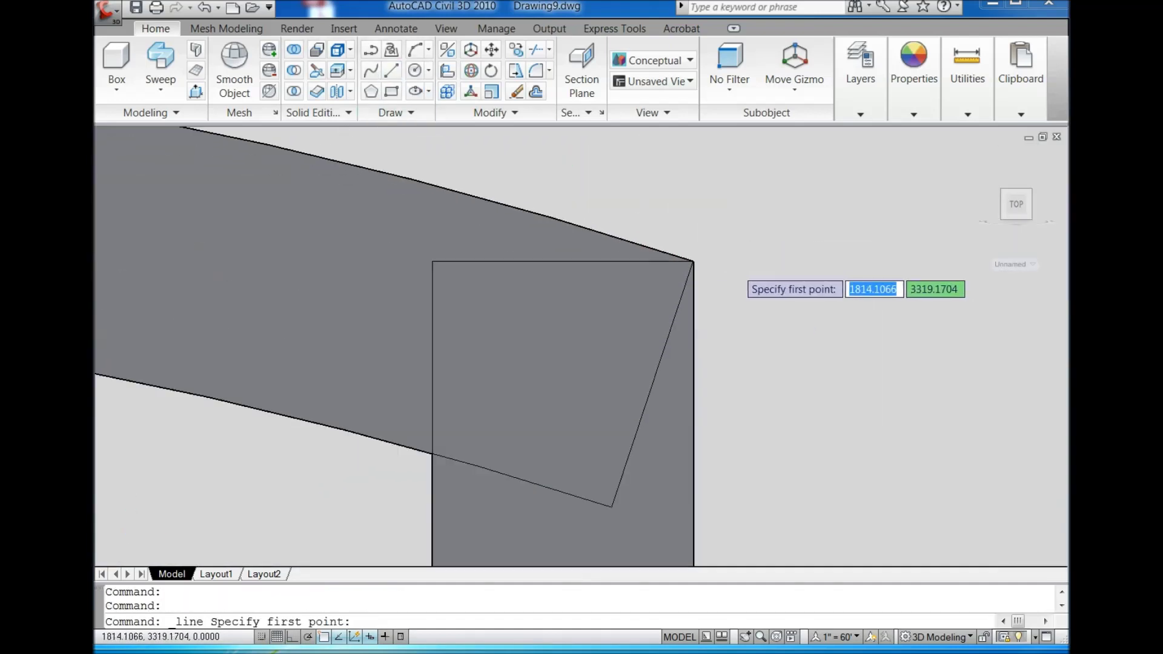
scroll(735, 270, up, 2)
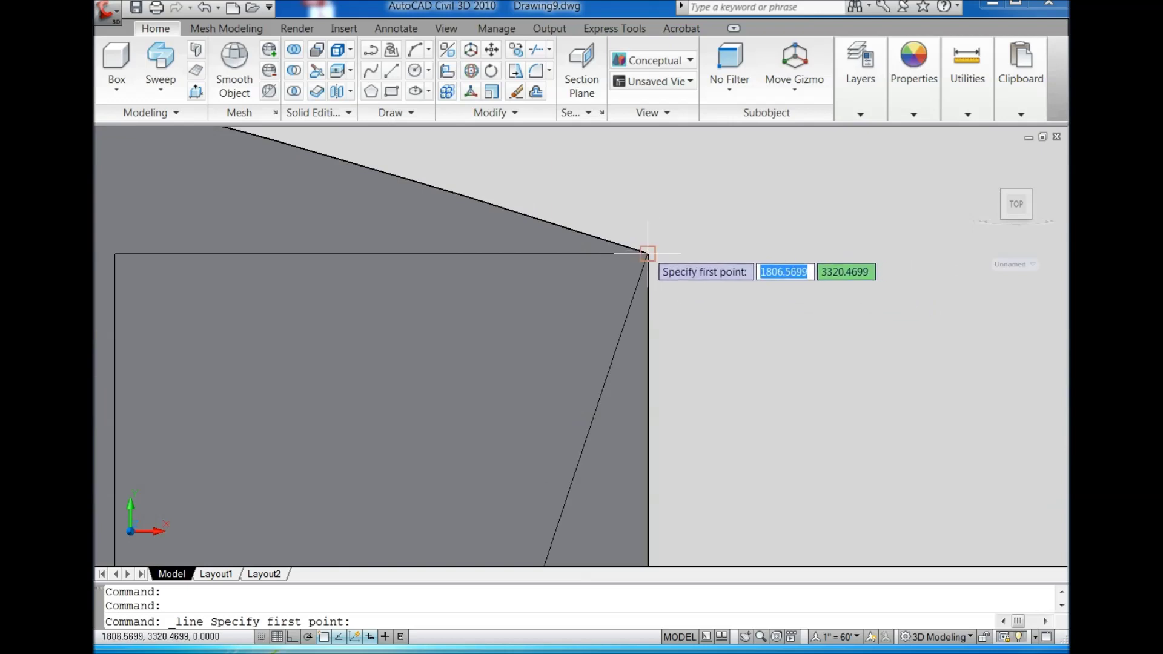
click(647, 253)
scroll(696, 252, down, 3)
scroll(423, 417, up, 3)
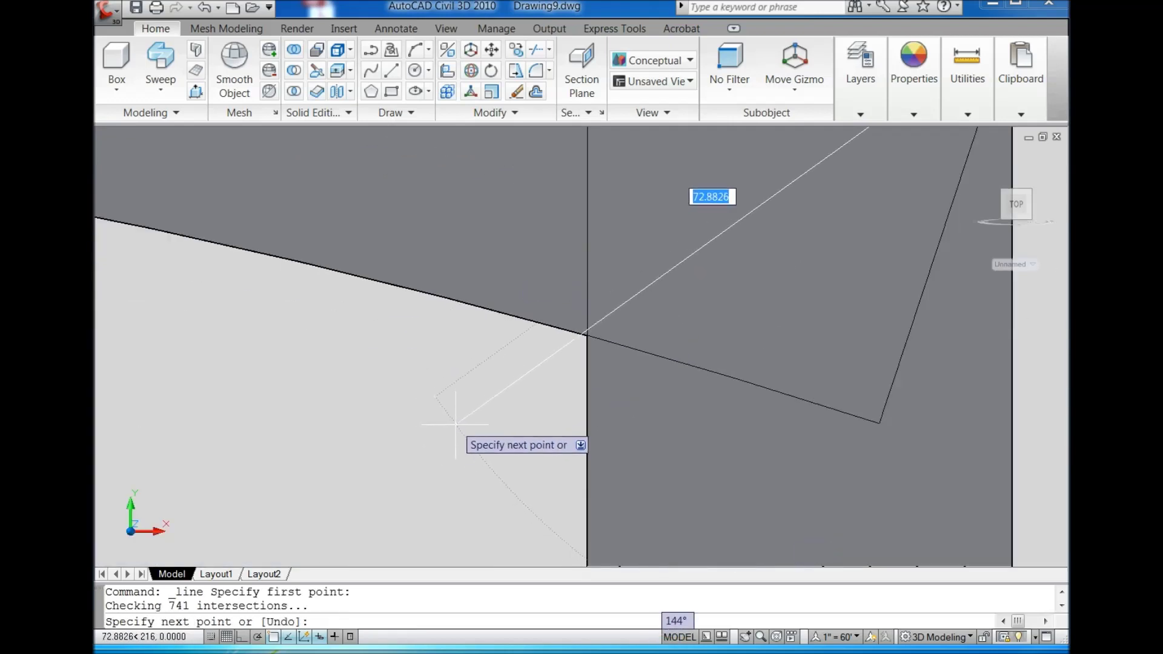
scroll(455, 424, up, 2)
click(461, 390)
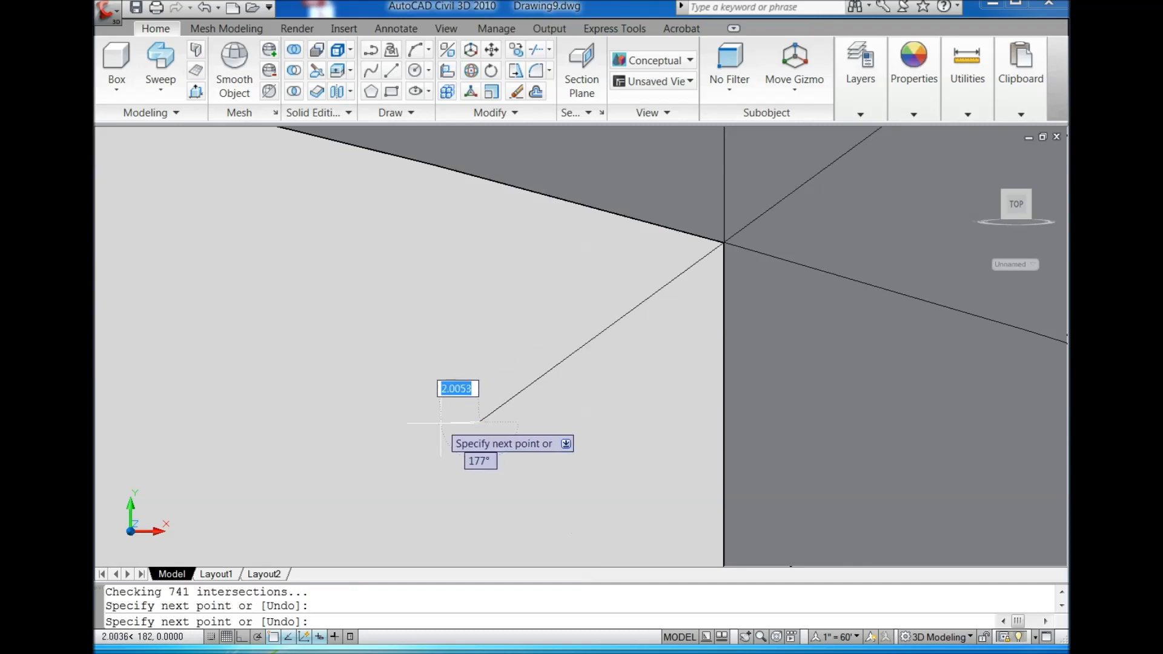
key(Escape)
scroll(734, 356, down, 2)
scroll(726, 317, down, 3)
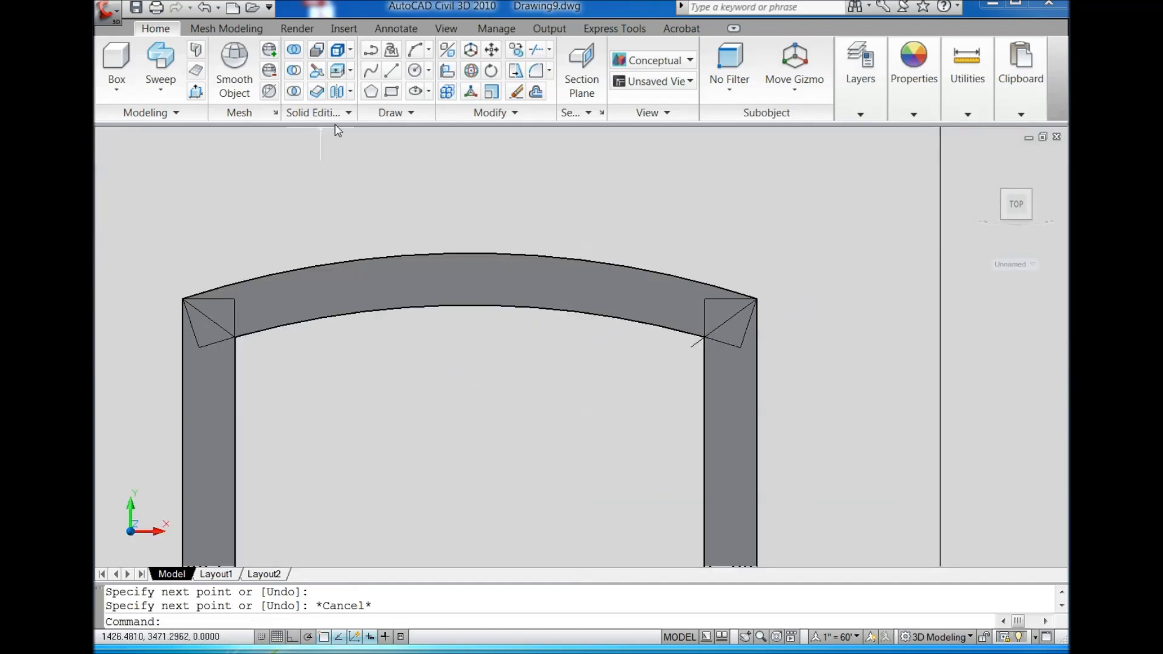
click(316, 71)
- Slice the arch along the left corner diagonal, keeping both pieces
click(289, 321)
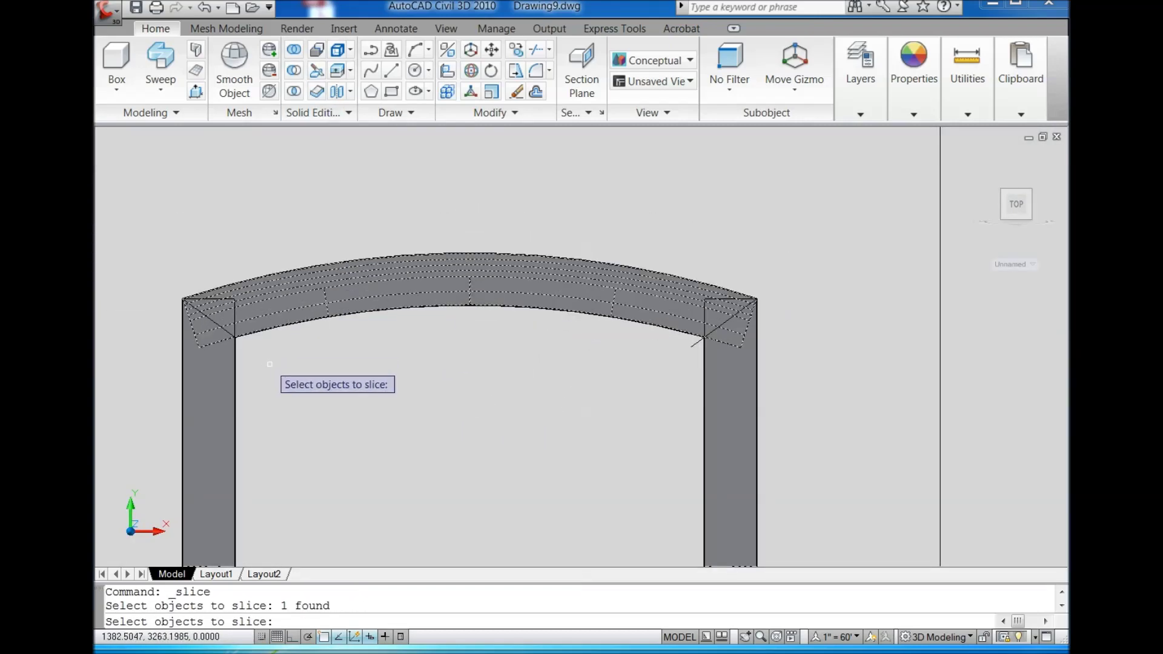
key(Return)
scroll(127, 291, up, 6)
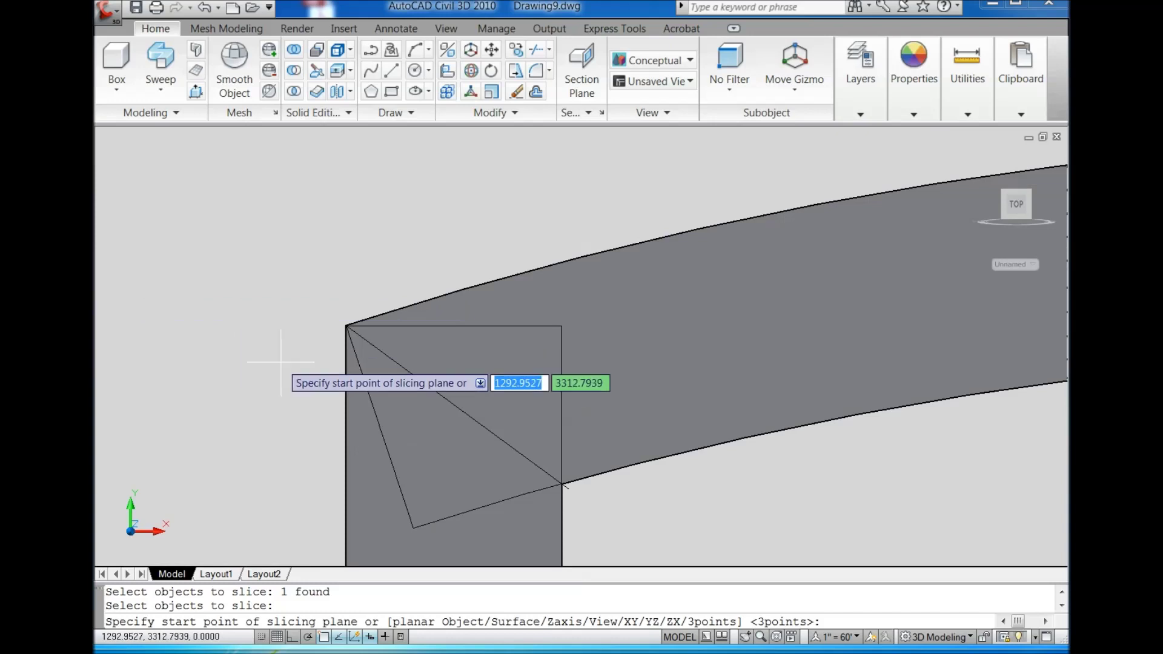
click(345, 325)
scroll(346, 325, down, 4)
scroll(418, 393, up, 2)
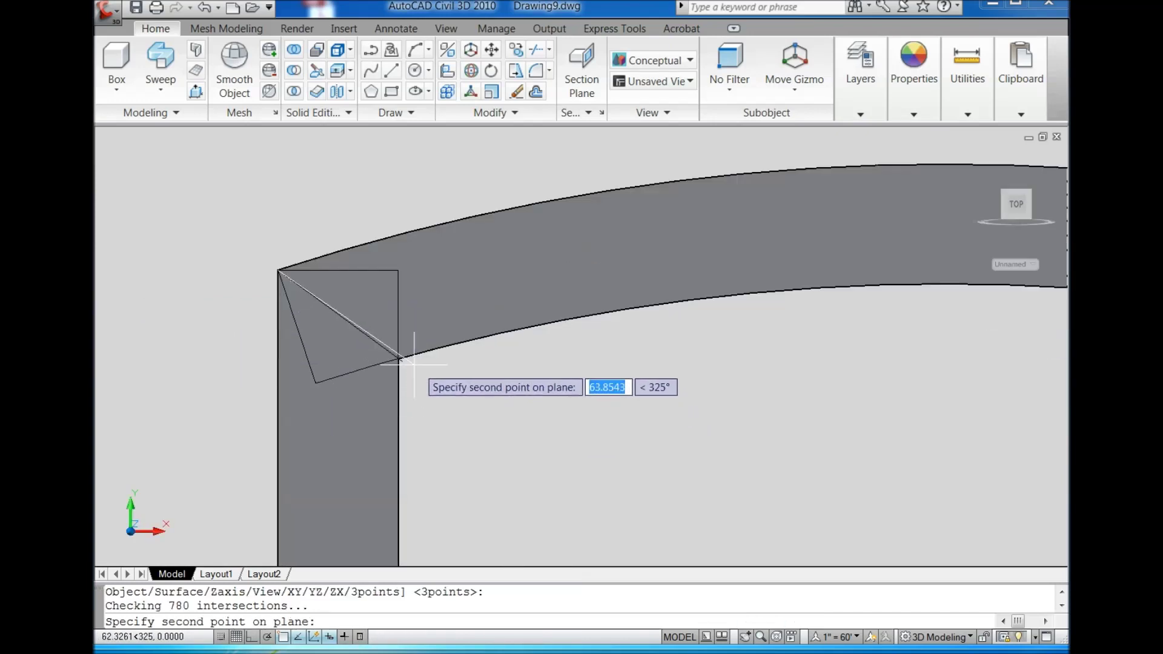
scroll(402, 351, up, 5)
click(430, 379)
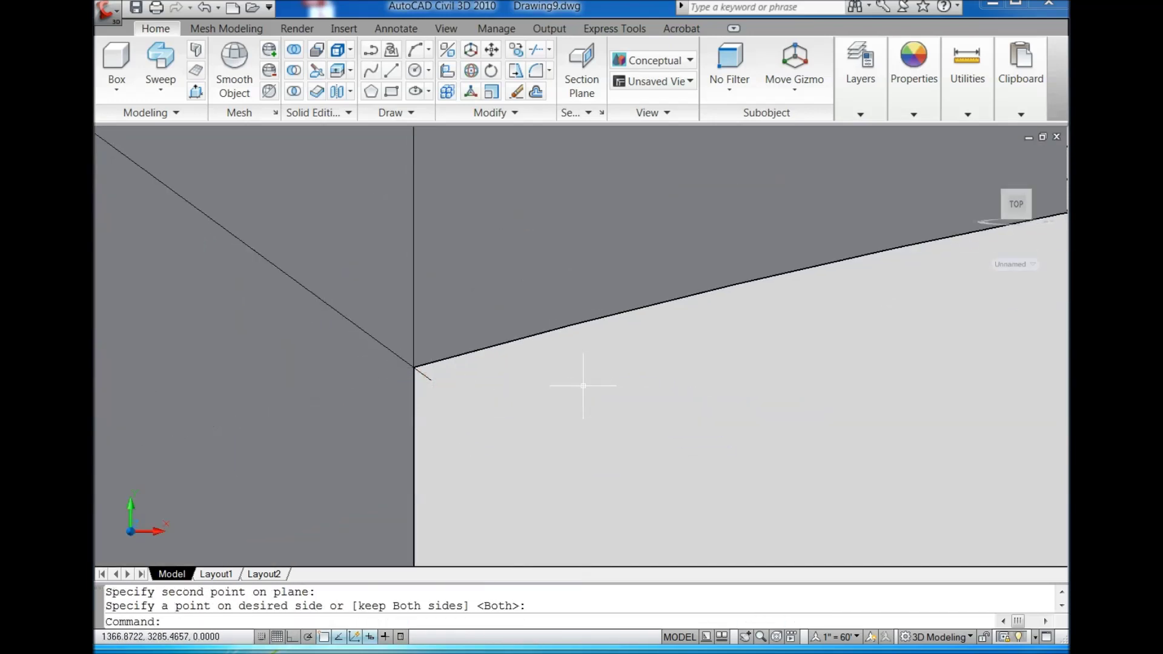
scroll(557, 393, down, 3)
key(Return)
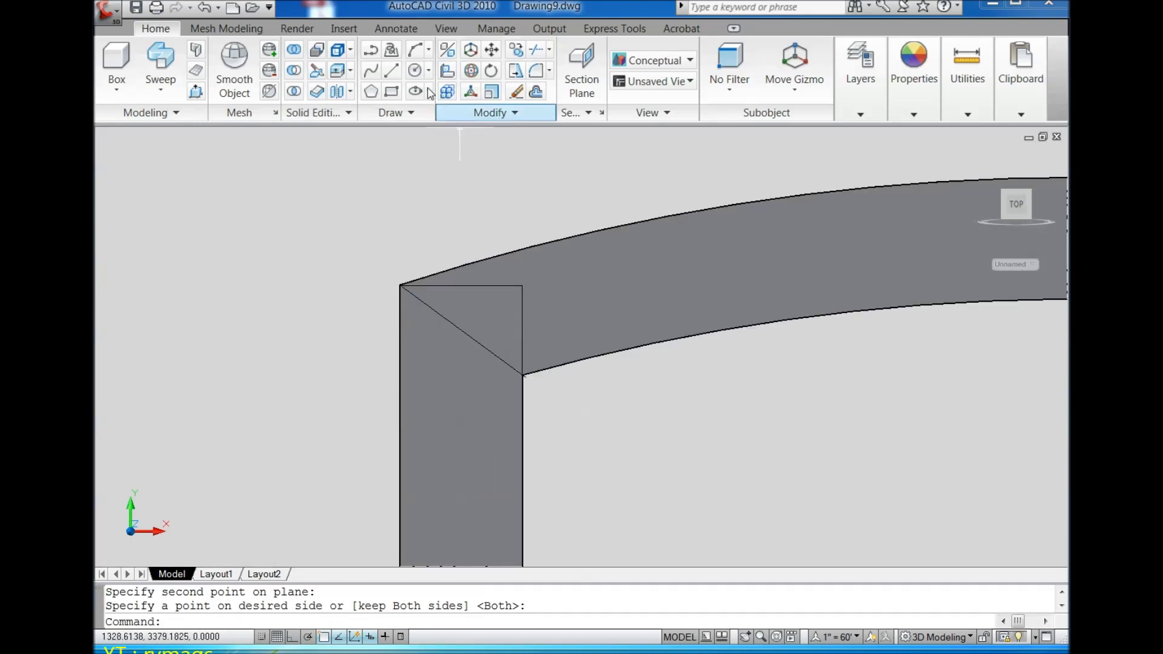
- Slice the left stile along the same corner diagonal, keeping both pieces
click(312, 79)
click(477, 431)
key(Return)
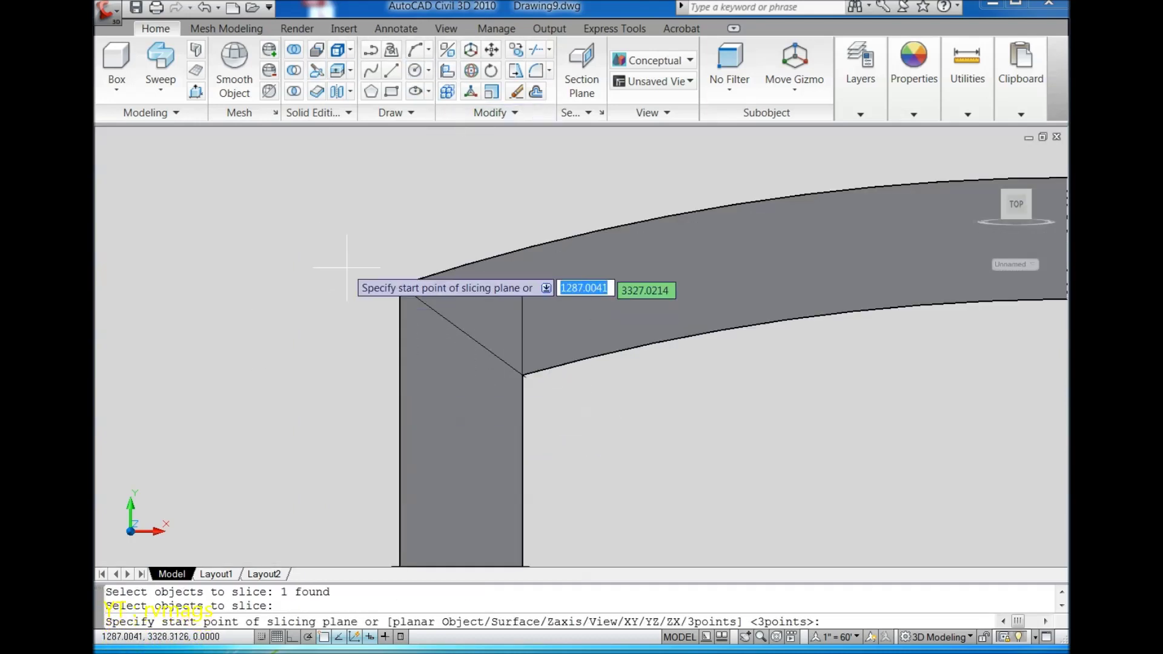
scroll(346, 261, up, 3)
click(453, 313)
scroll(389, 350, down, 3)
scroll(501, 428, up, 3)
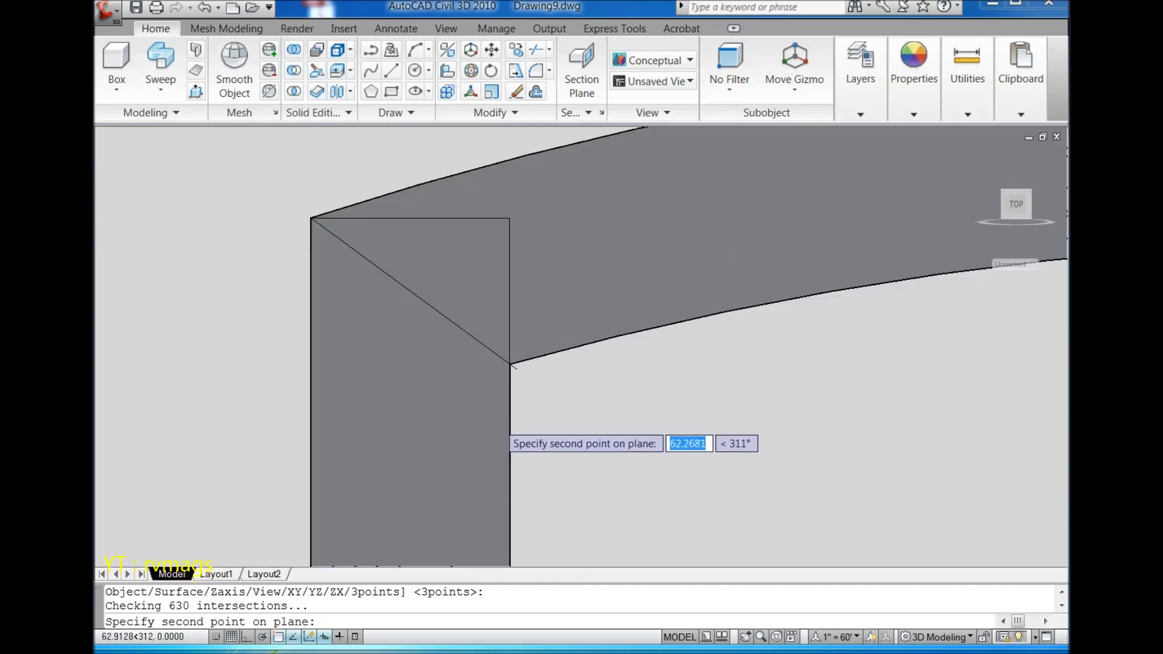
scroll(555, 364, up, 2)
click(497, 322)
key(Return)
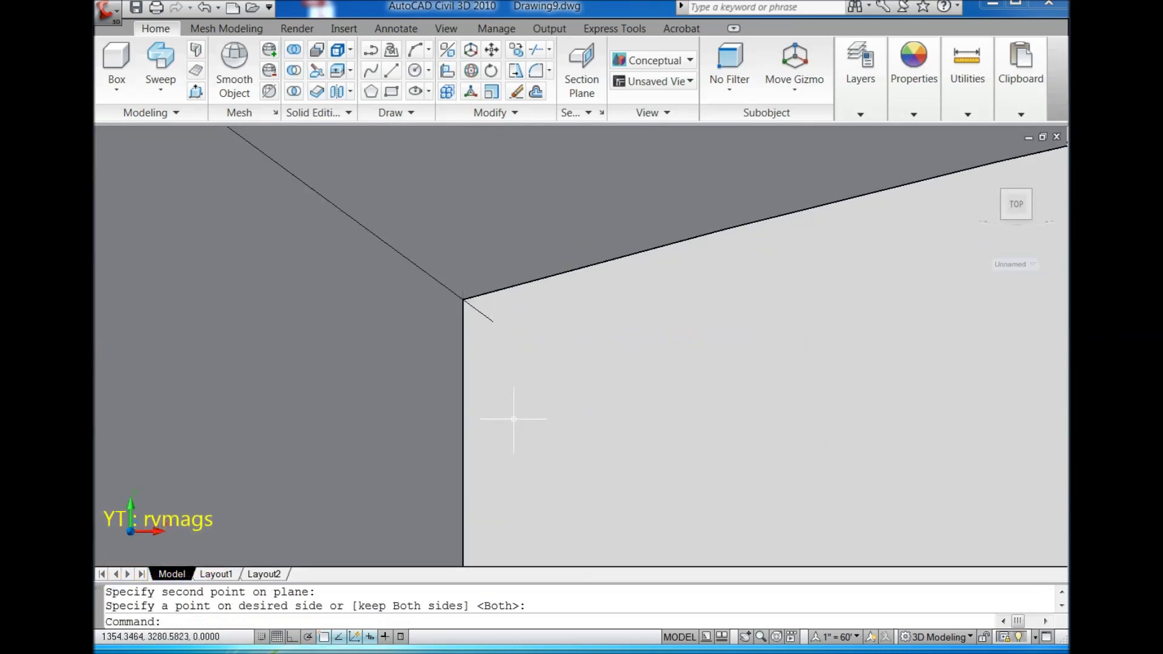
- Slice the arch's right end along the right corner diagonal, keeping both pieces
scroll(514, 416, down, 3)
scroll(836, 408, down, 3)
scroll(860, 388, up, 3)
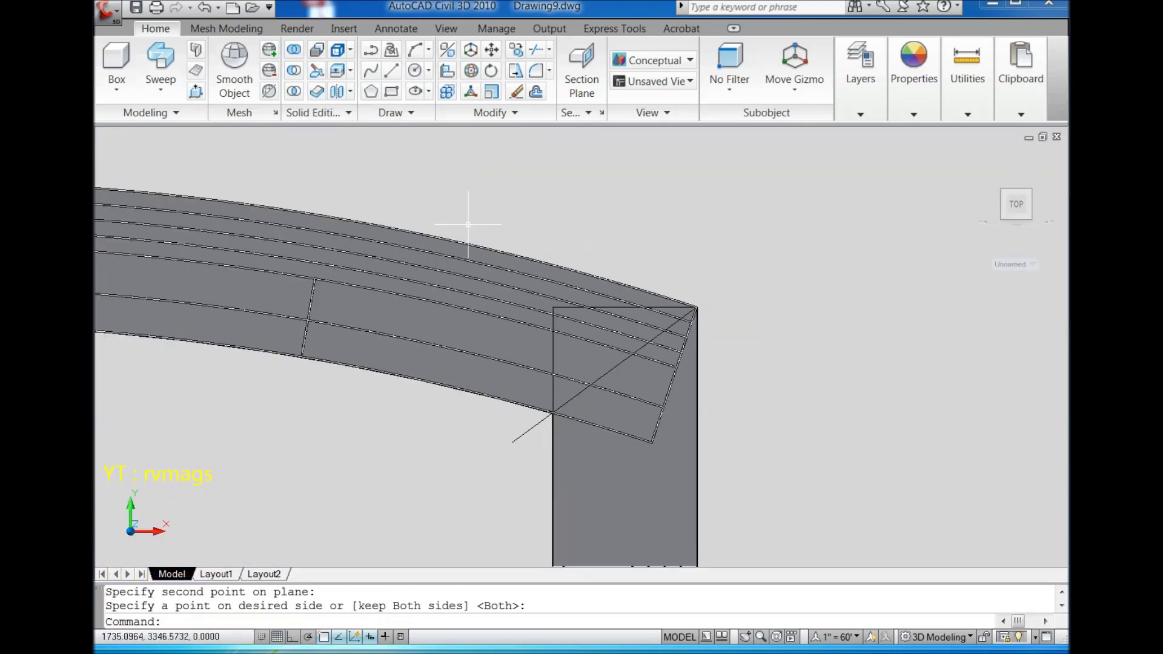
click(467, 354)
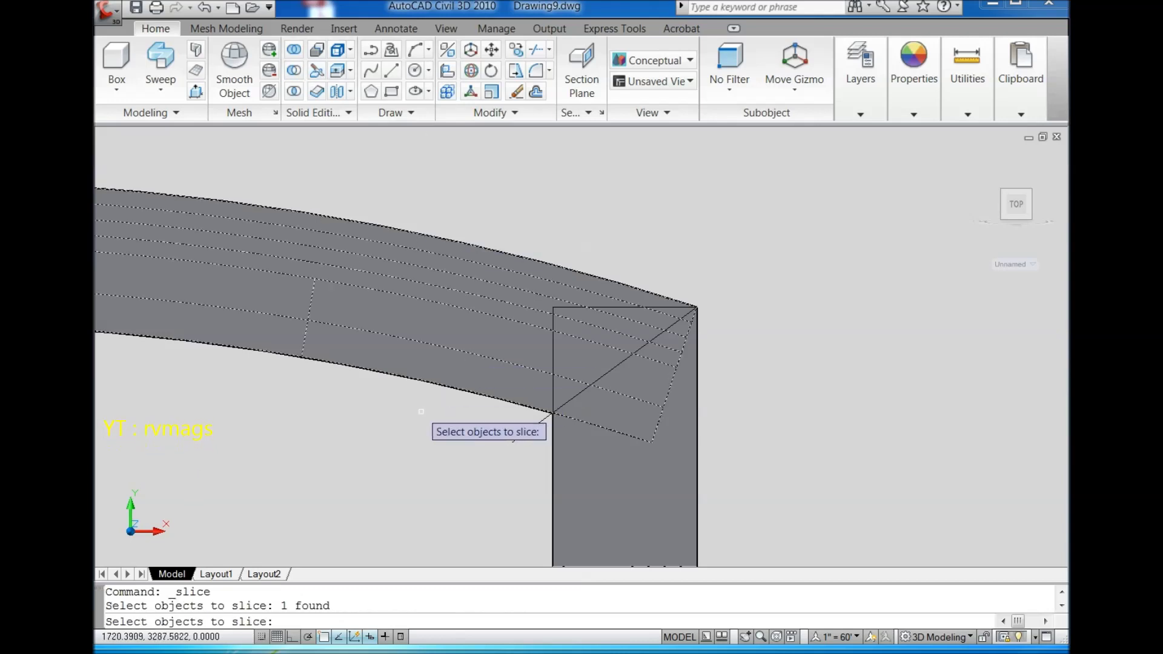
key(Return)
click(512, 442)
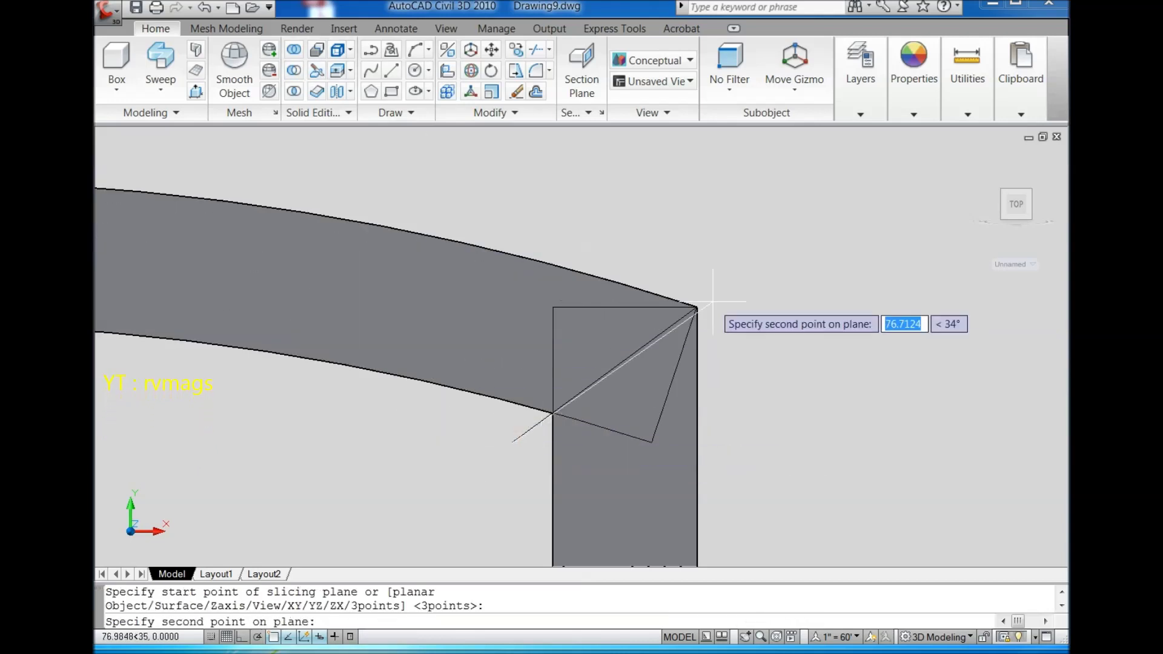
scroll(696, 315, up, 3)
click(670, 329)
scroll(716, 229, down, 3)
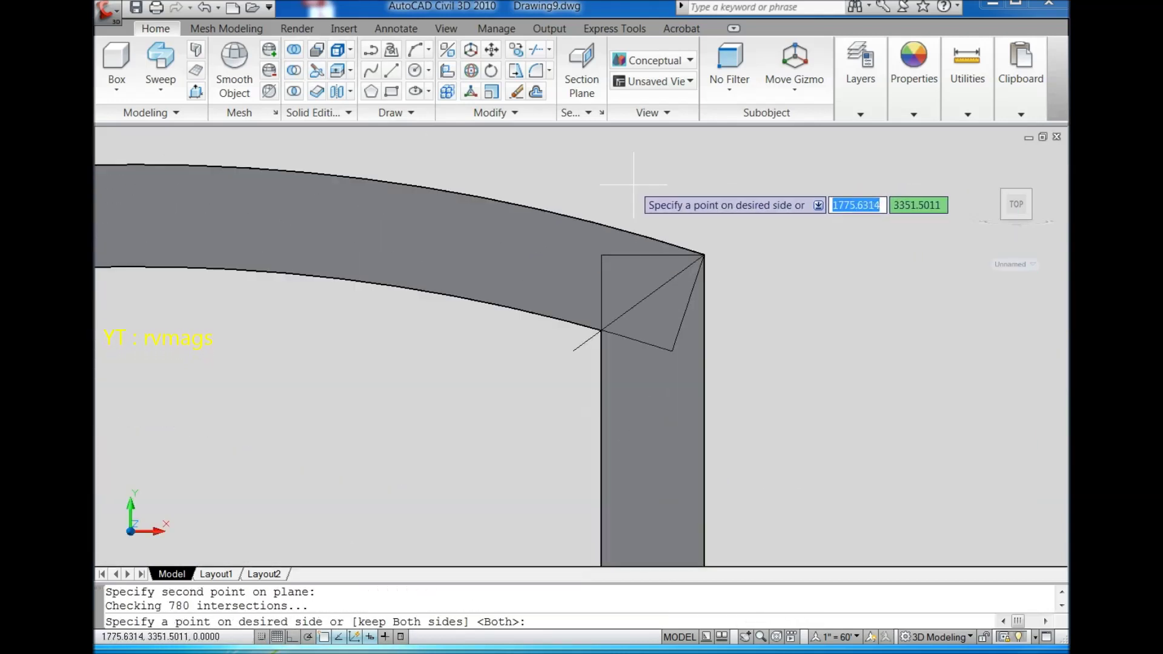
key(Return)
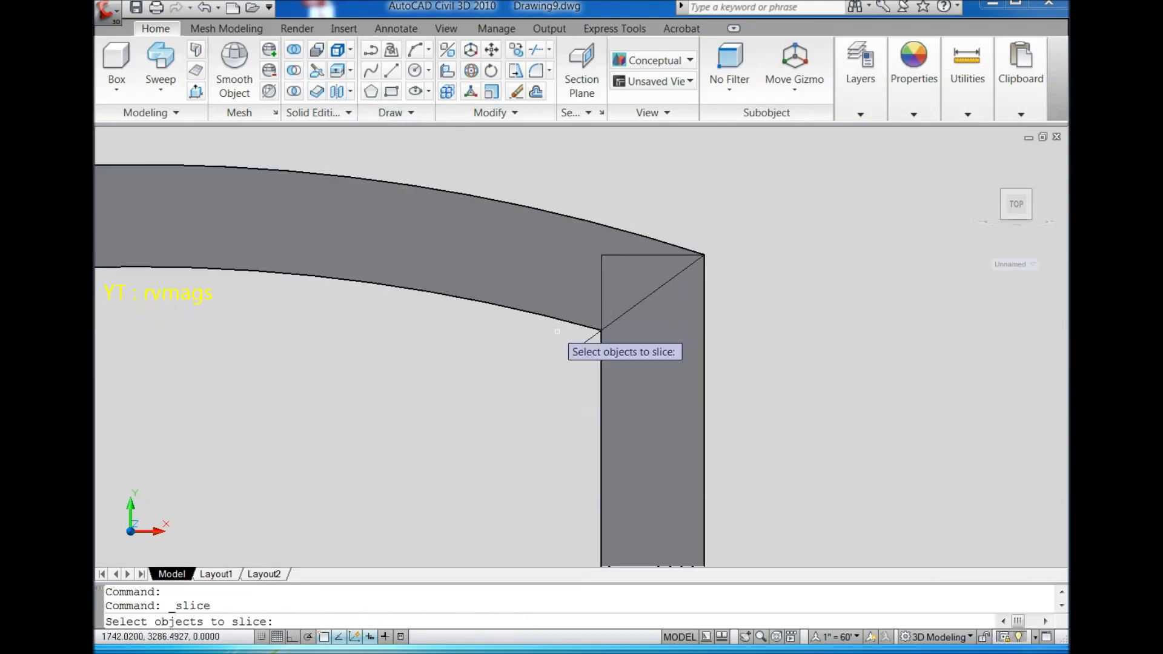
- Slice the right stile along the right corner diagonal, keeping both pieces
click(624, 373)
key(Return)
click(601, 330)
scroll(753, 229, up, 3)
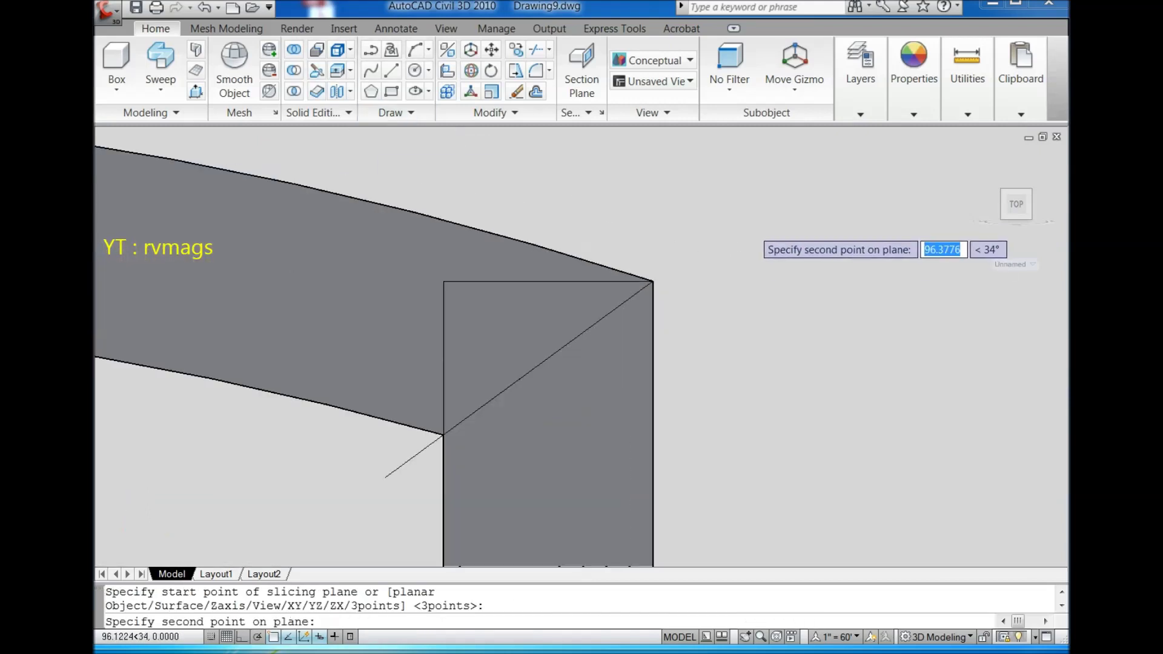
scroll(678, 260, up, 3)
scroll(636, 327, up, 1)
click(611, 322)
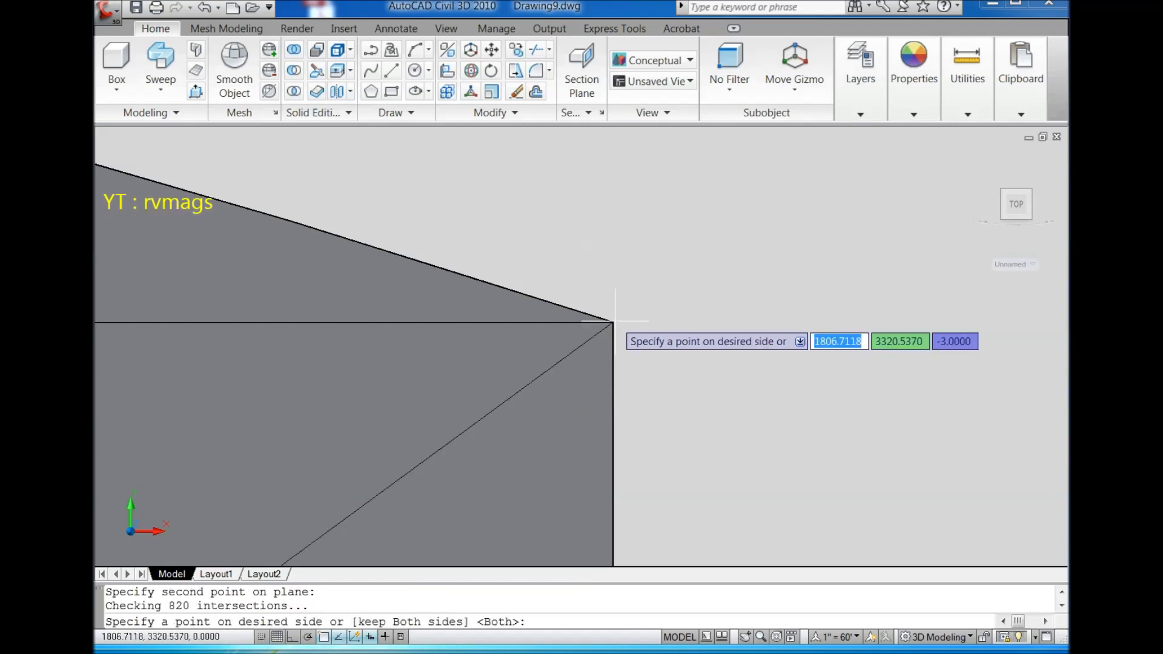
scroll(753, 371, down, 3)
key(Return)
scroll(745, 252, down, 3)
scroll(746, 255, down, 4)
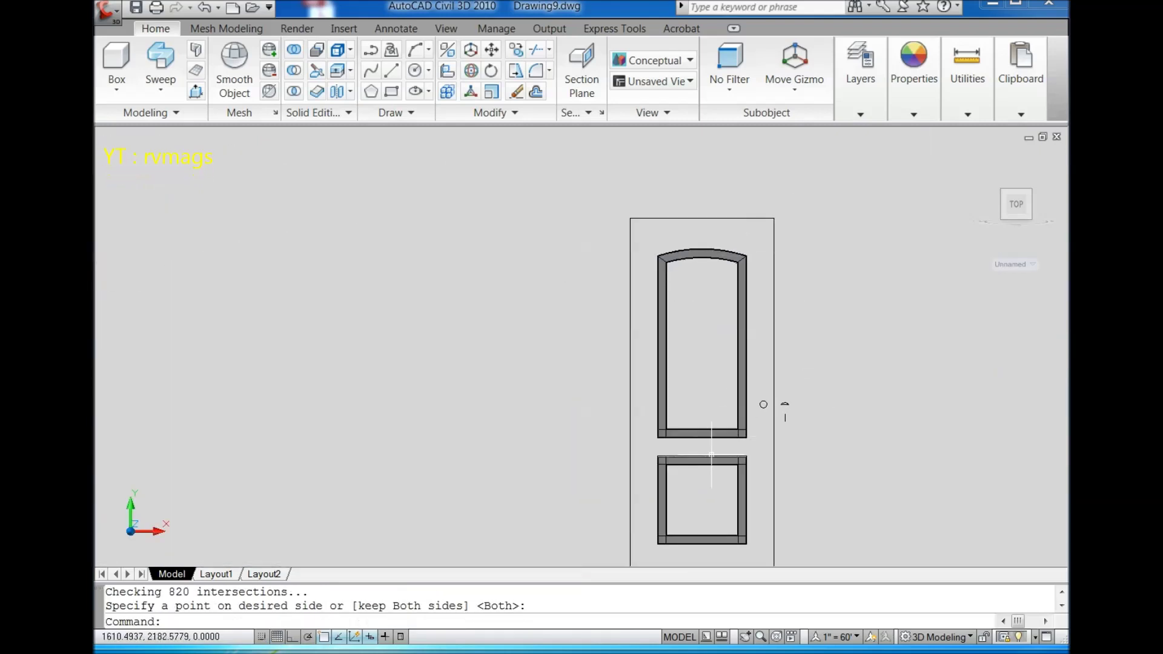
- Slice the lower panel's stile along the 45° diagonal from the bottom-left corner, keeping both halves
scroll(711, 454, up, 3)
scroll(696, 339, up, 3)
scroll(605, 423, up, 2)
scroll(546, 392, up, 2)
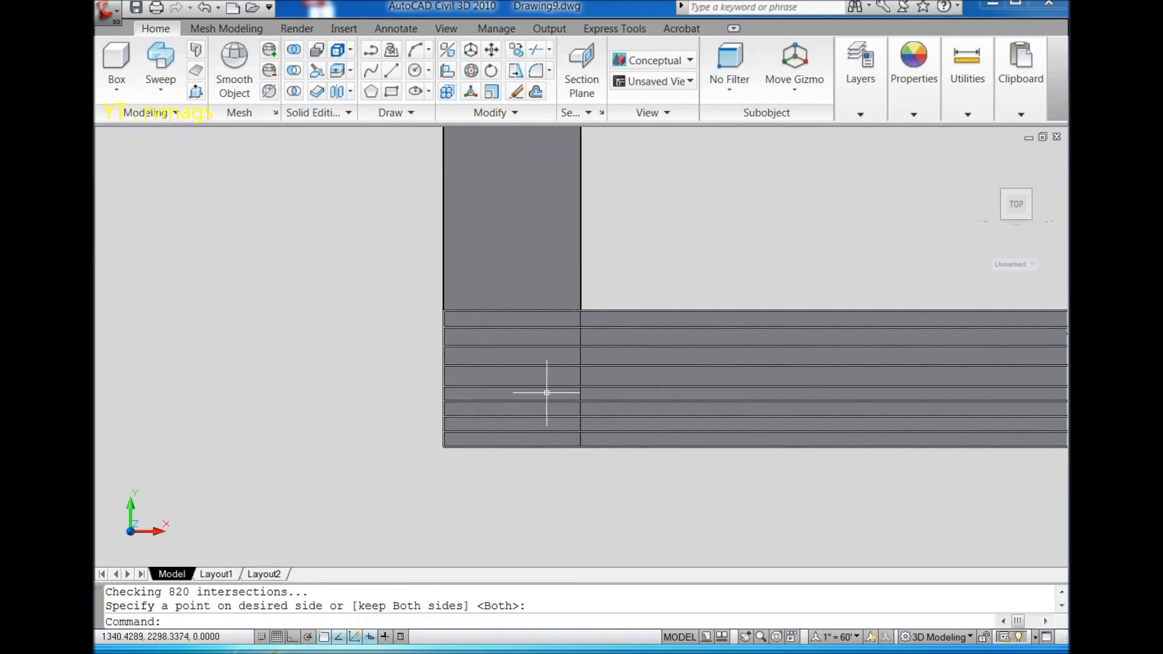
click(317, 72)
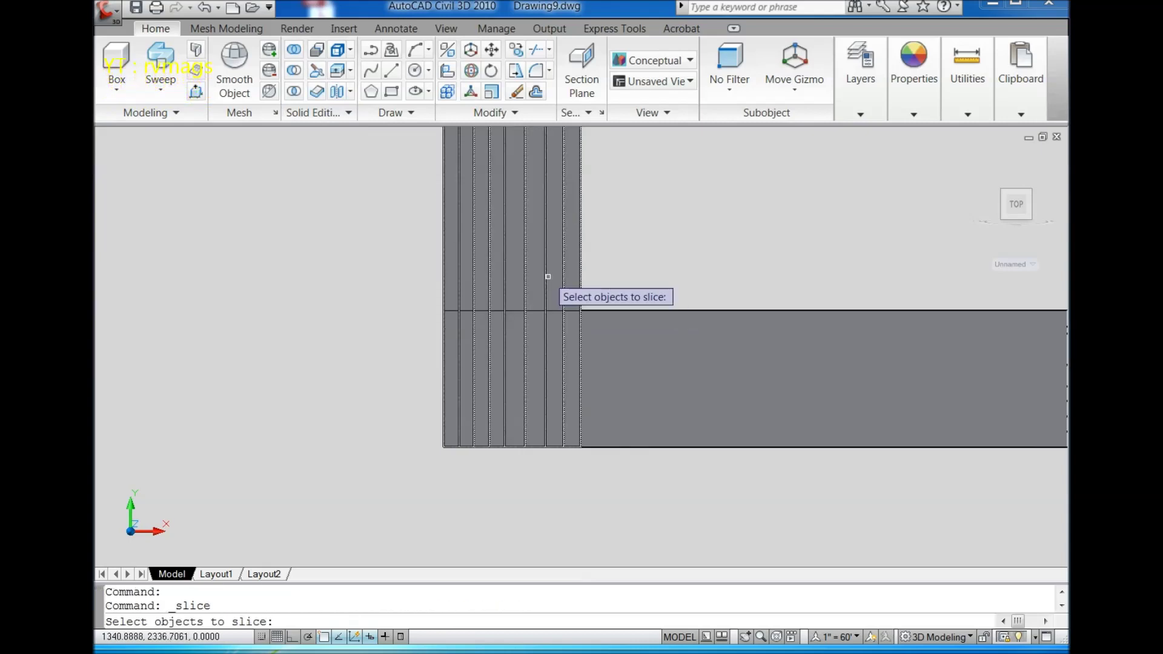
click(561, 284)
key(Return)
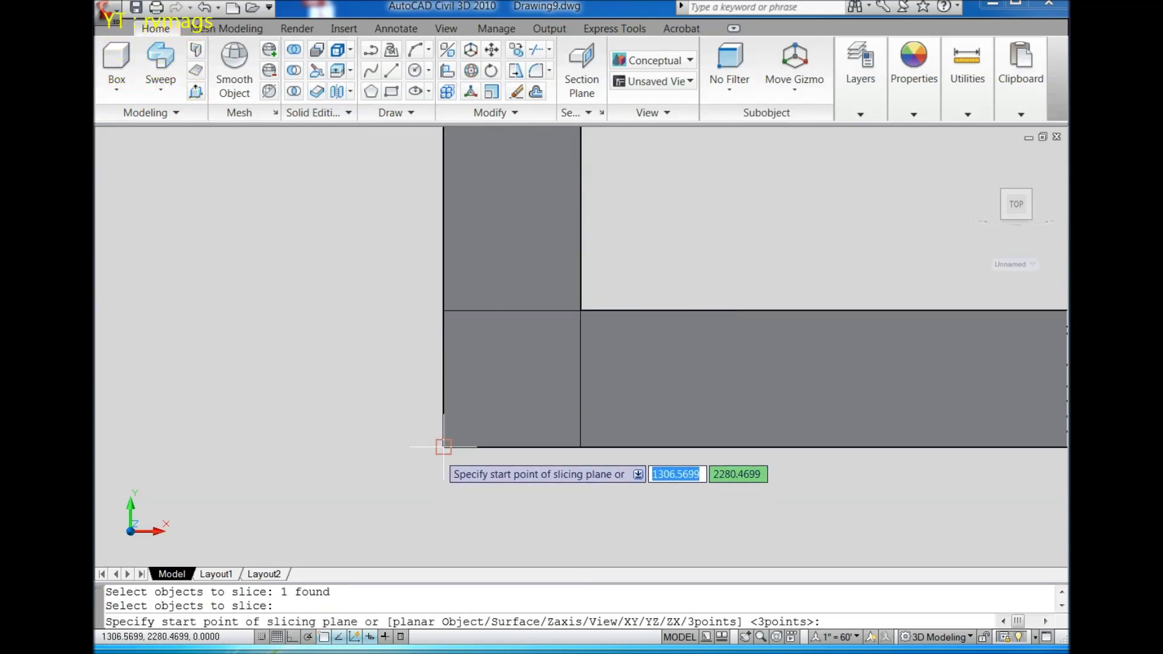
click(443, 447)
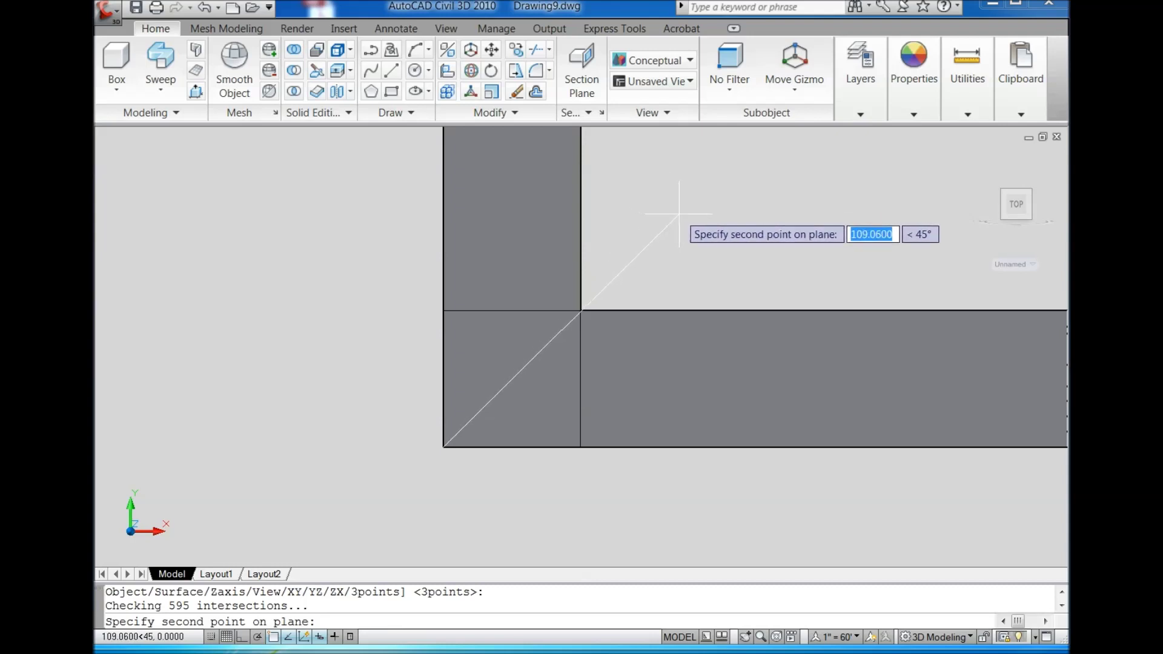
click(679, 213)
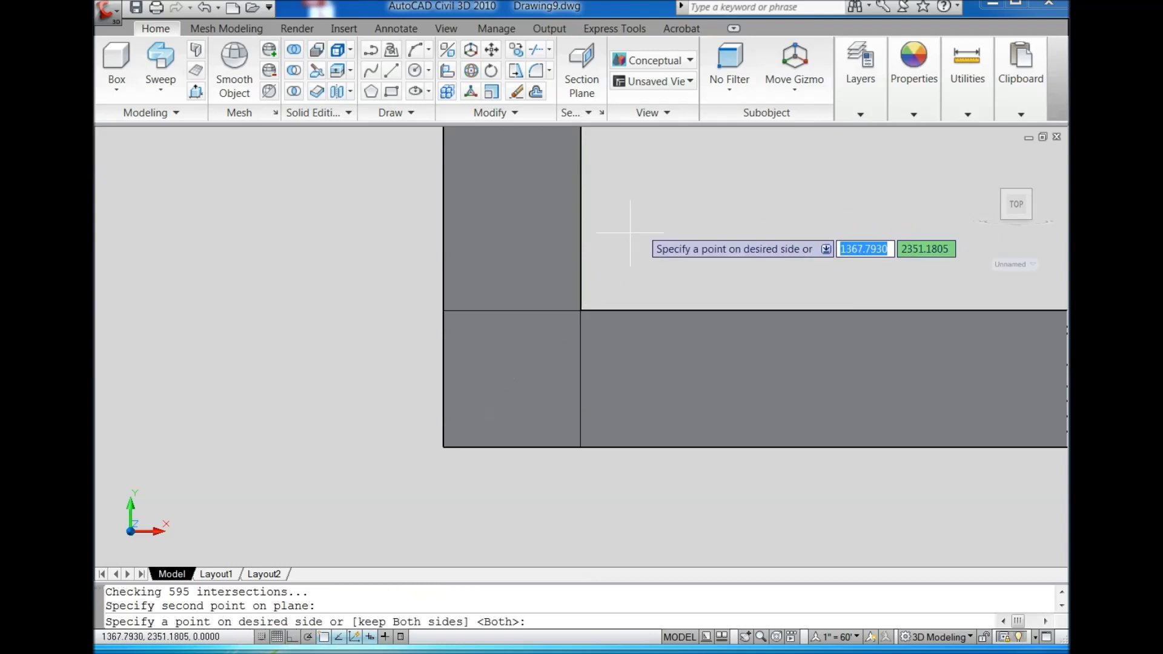
key(Return)
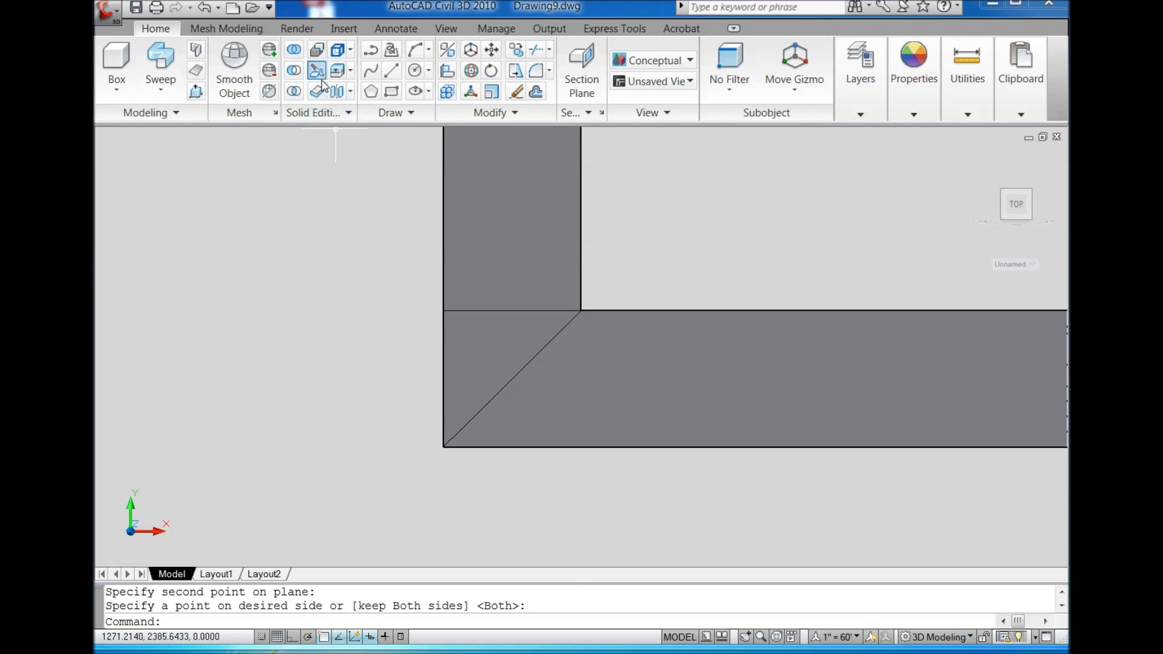
- Slice the meeting corner piece from outer to inner corner, keeping both halves
click(316, 70)
click(649, 416)
key(Return)
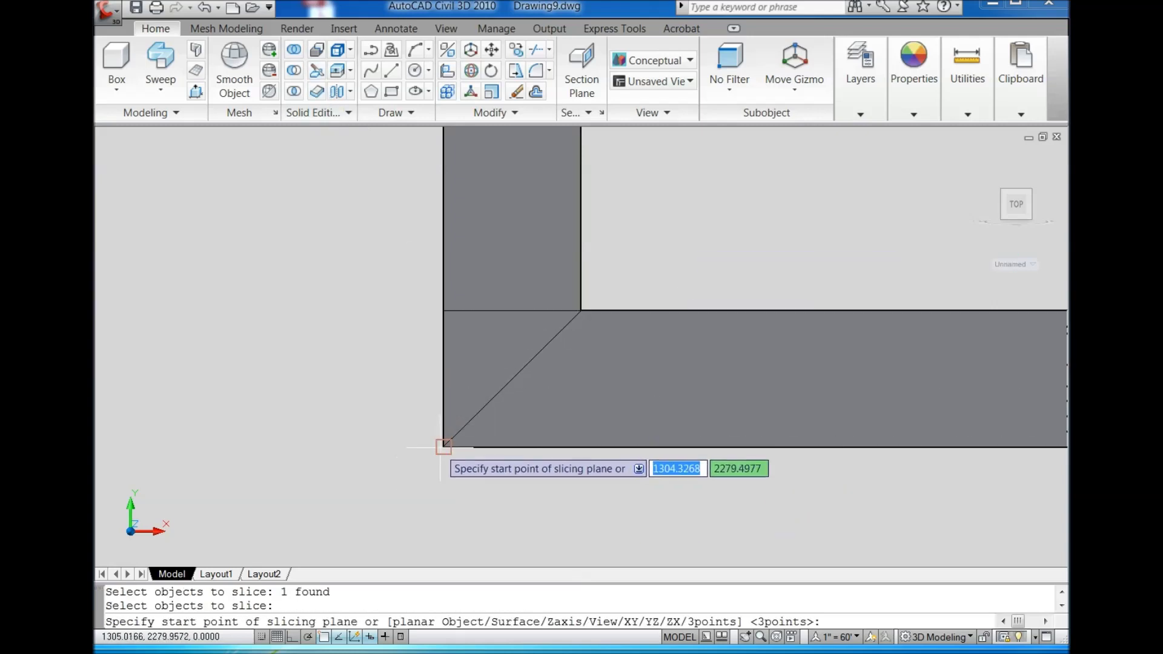
click(443, 447)
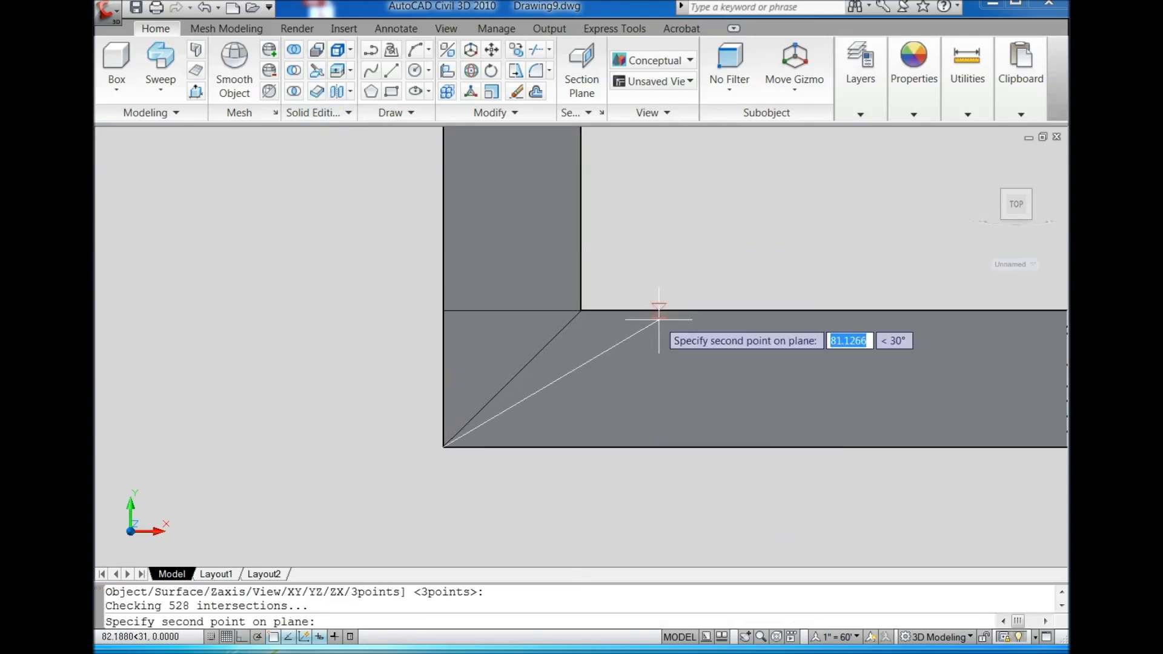
click(608, 285)
key(Return)
scroll(226, 436, down, 3)
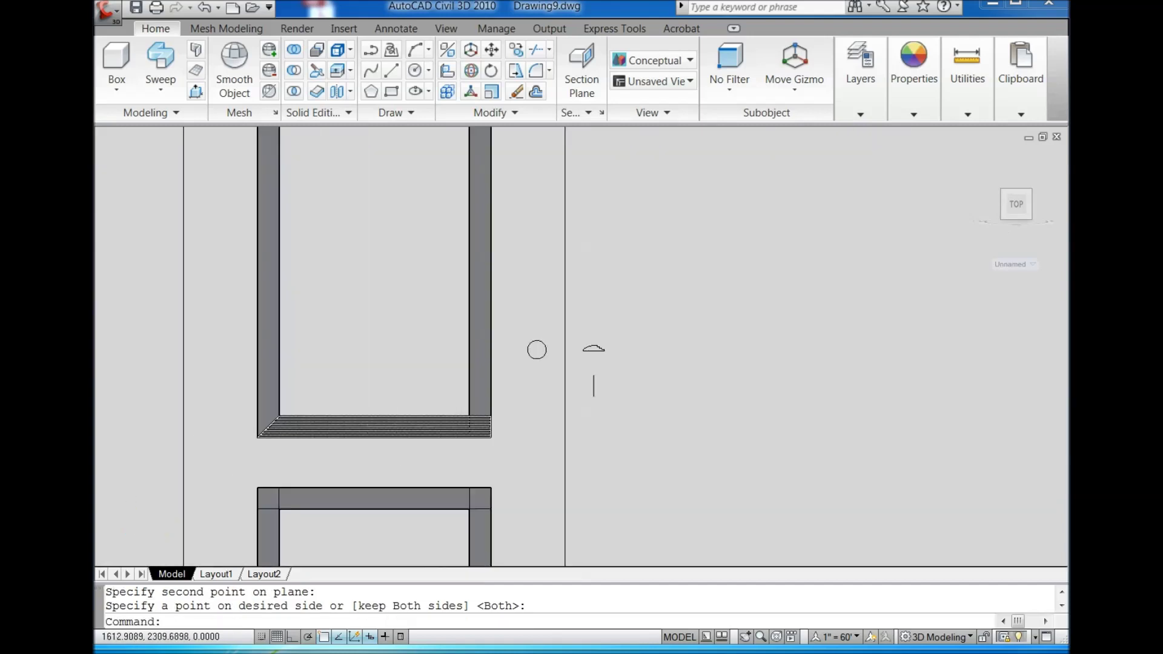
scroll(513, 446, up, 3)
scroll(552, 479, up, 2)
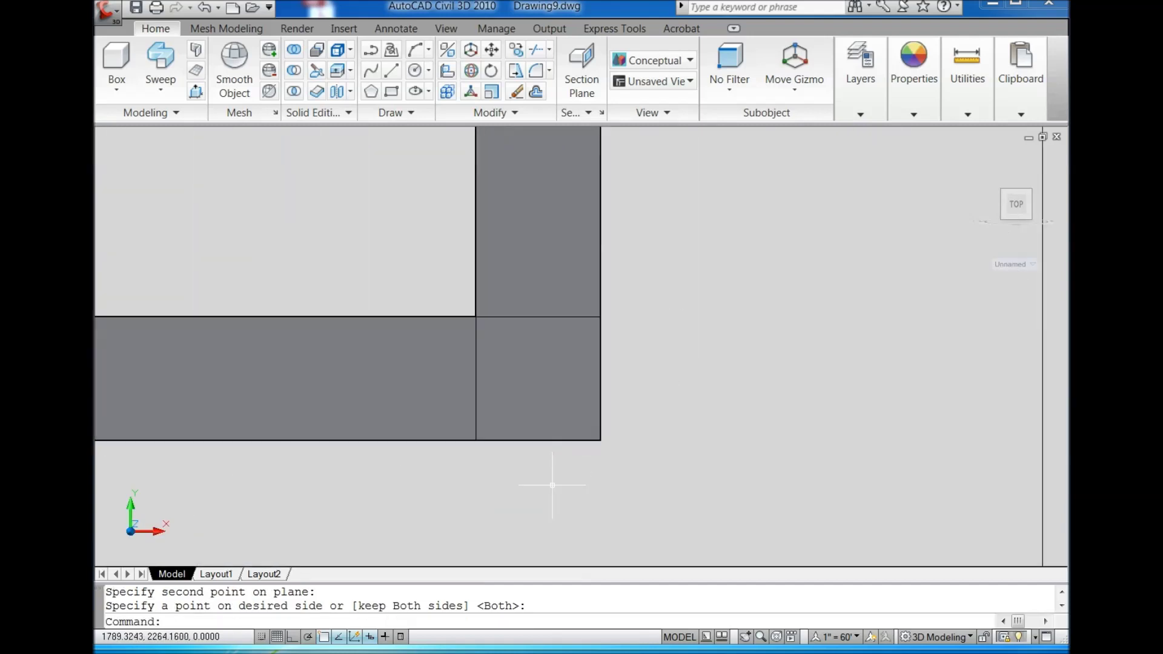
- Draw a diagonal guide line from the outer corner past the inner corner, then delete it
click(390, 80)
click(600, 440)
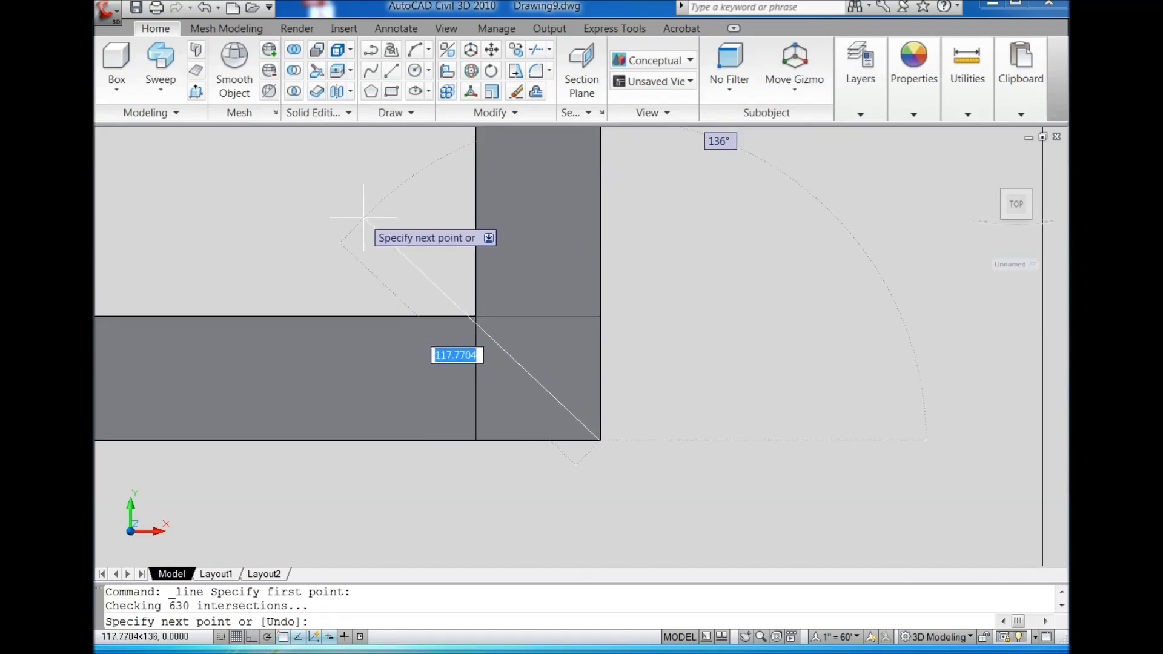
click(332, 171)
key(Escape)
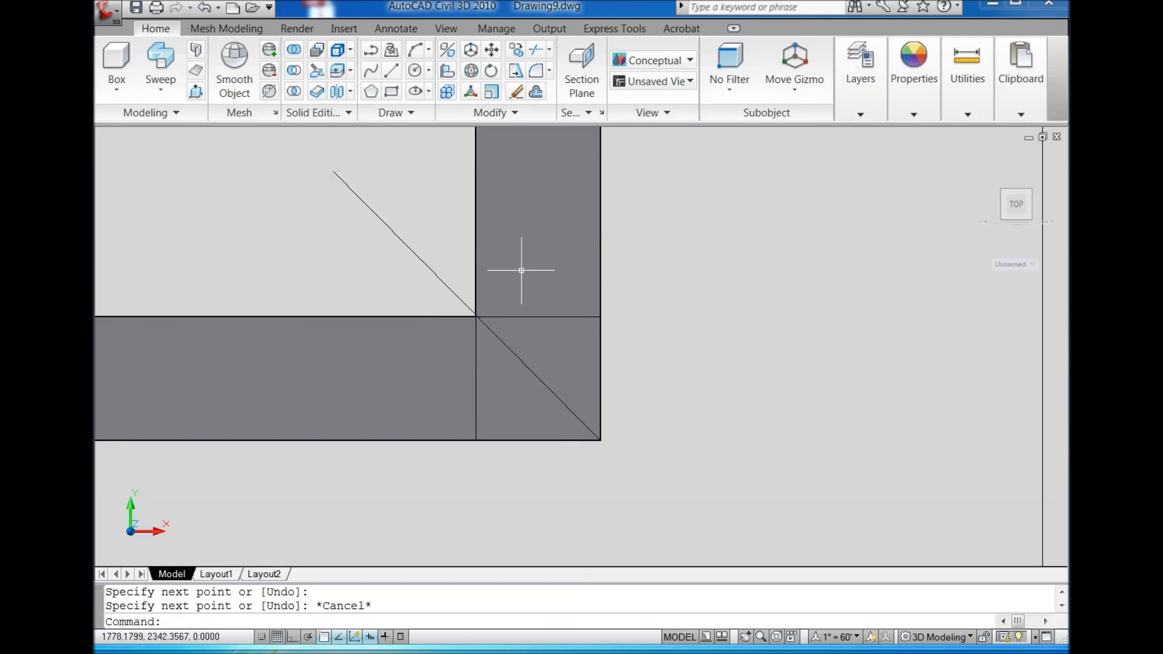
scroll(385, 274, up, 3)
scroll(500, 321, up, 3)
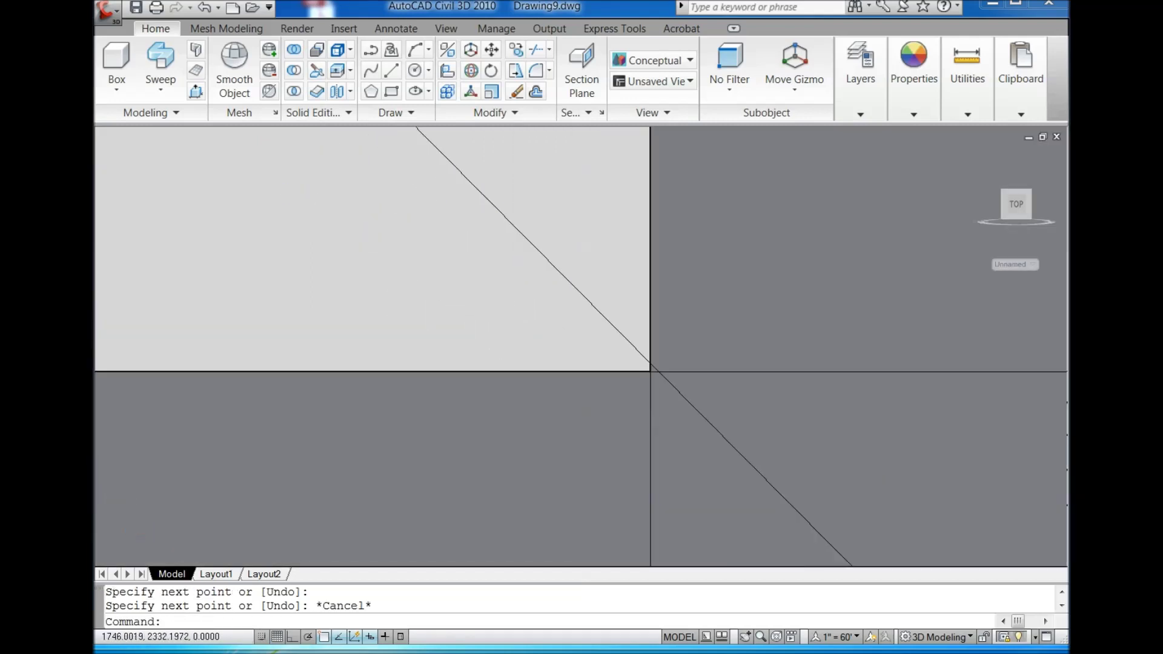
scroll(644, 402, down, 2)
scroll(714, 504, up, 3)
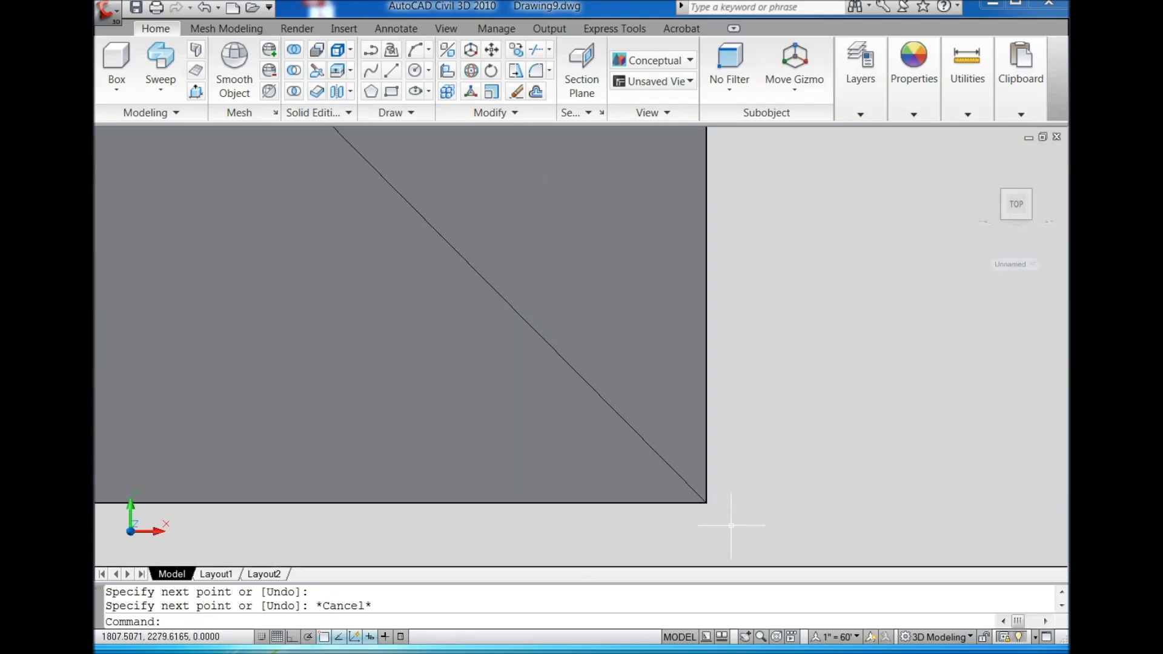
scroll(730, 512, down, 3)
scroll(732, 484, down, 2)
scroll(619, 388, up, 3)
click(589, 329)
click(520, 332)
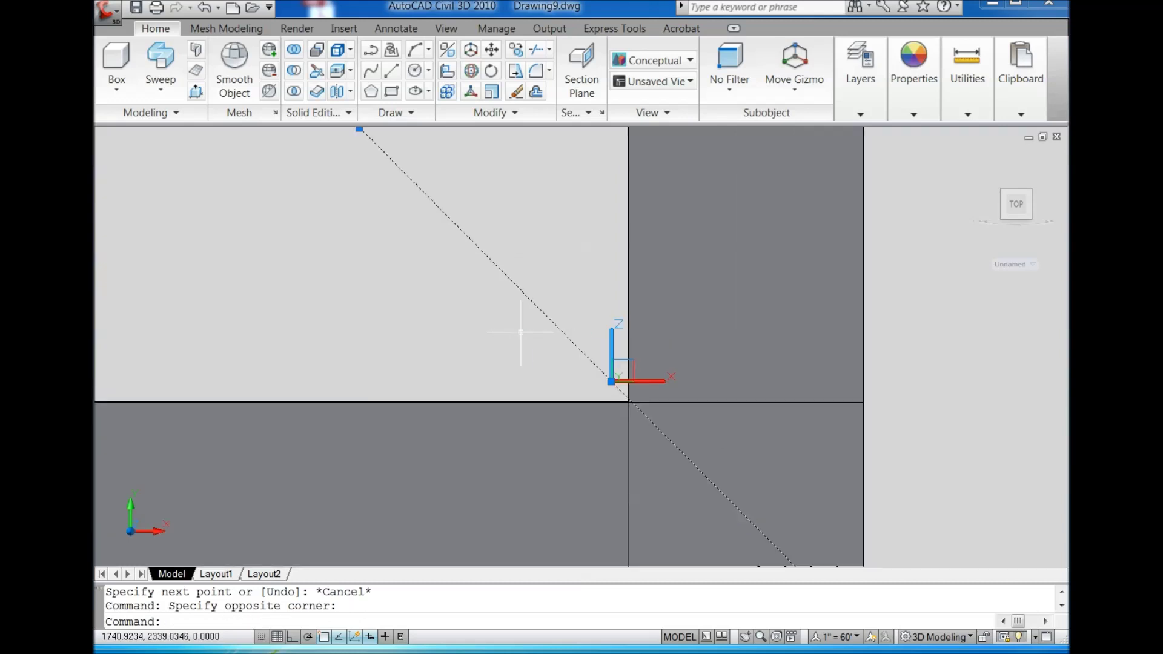
key(Delete)
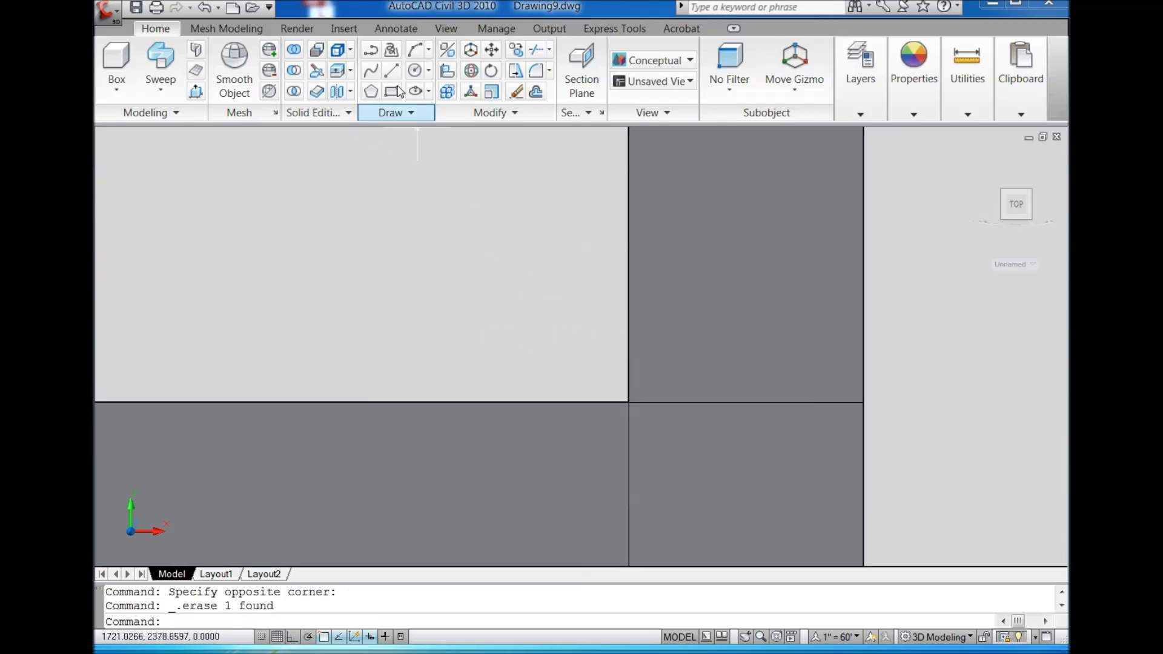
scroll(598, 231, down, 3)
scroll(607, 409, up, 2)
scroll(703, 302, down, 2)
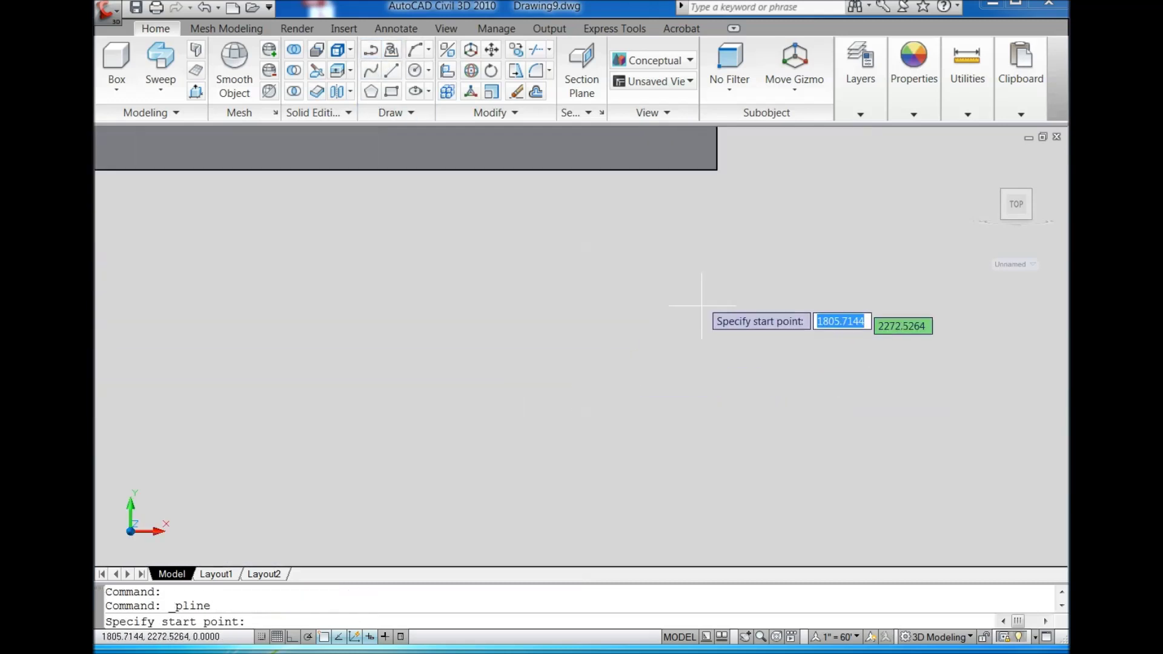
- Draw a short guide segment along the lower-right corner's diagonal
click(720, 174)
scroll(743, 339, up, 2)
scroll(605, 260, down, 1)
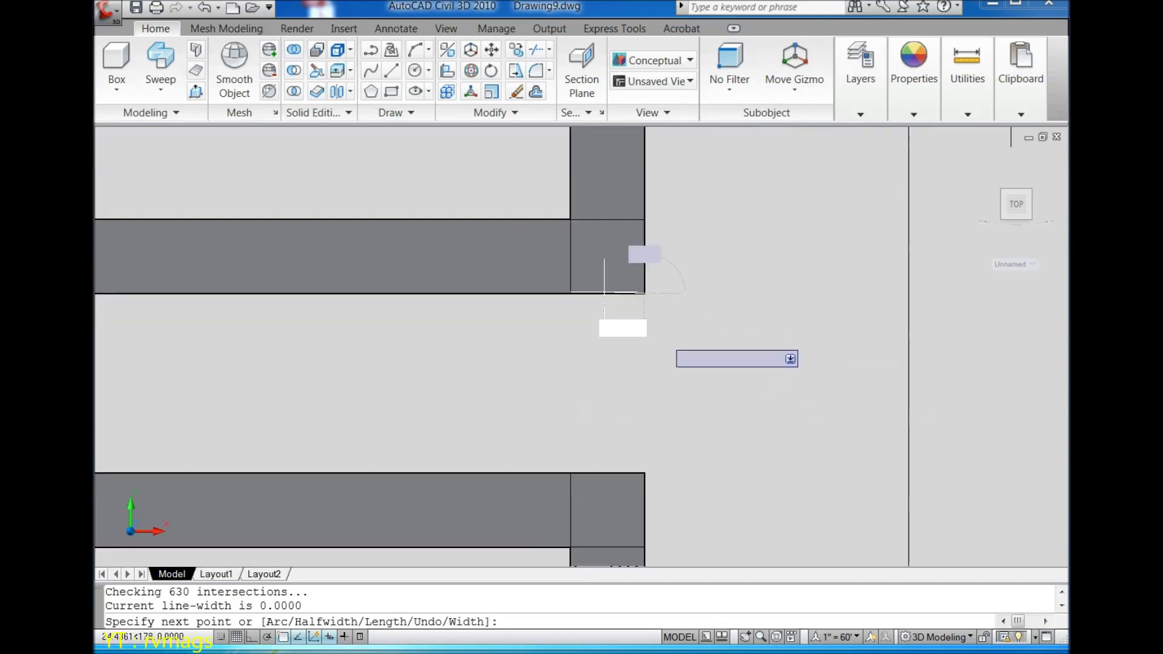
scroll(524, 195, up, 2)
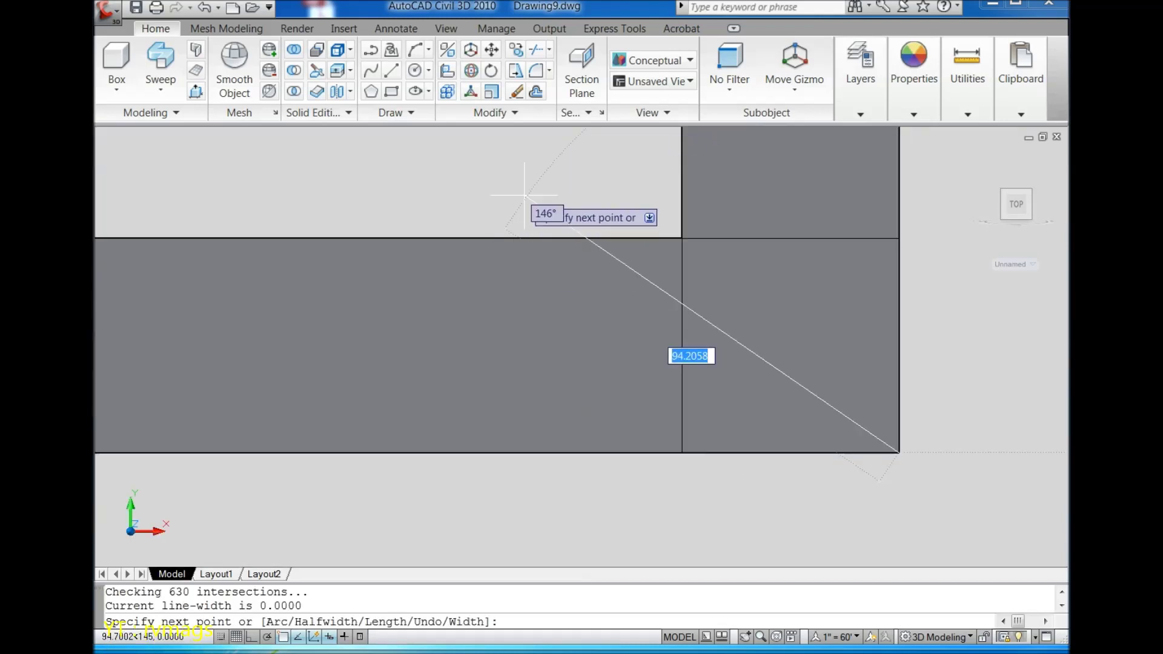
click(613, 171)
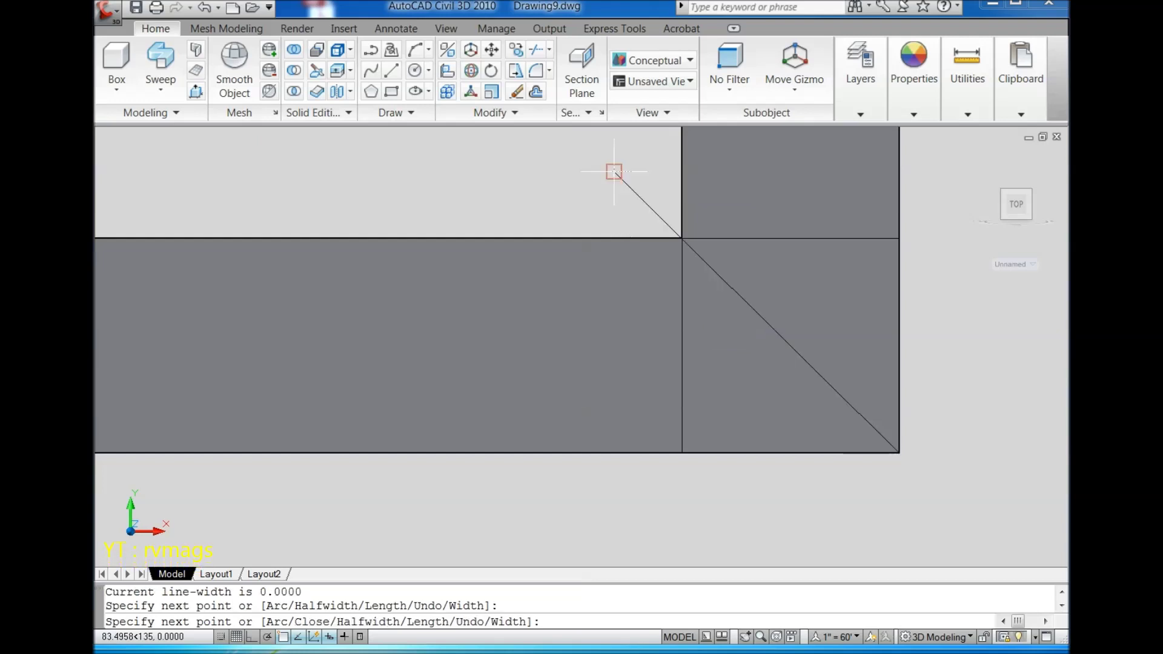
key(Escape)
- Slice the bottom frame piece from the guide's end to the outer corner, keeping both halves
click(321, 78)
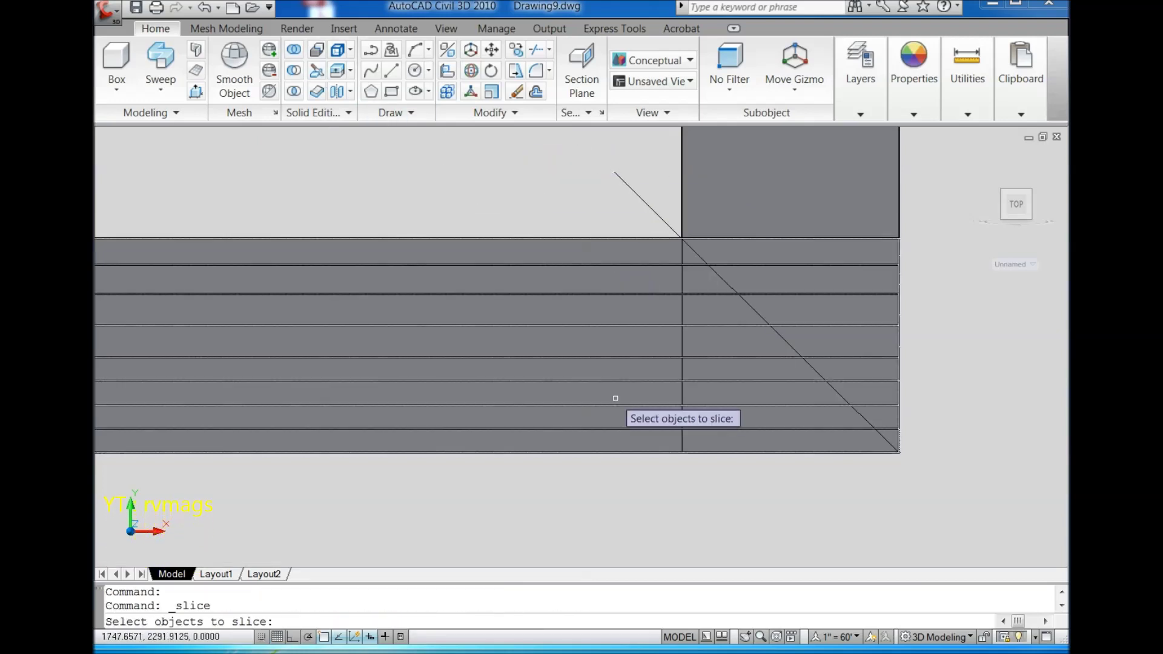
click(615, 397)
key(Return)
click(613, 172)
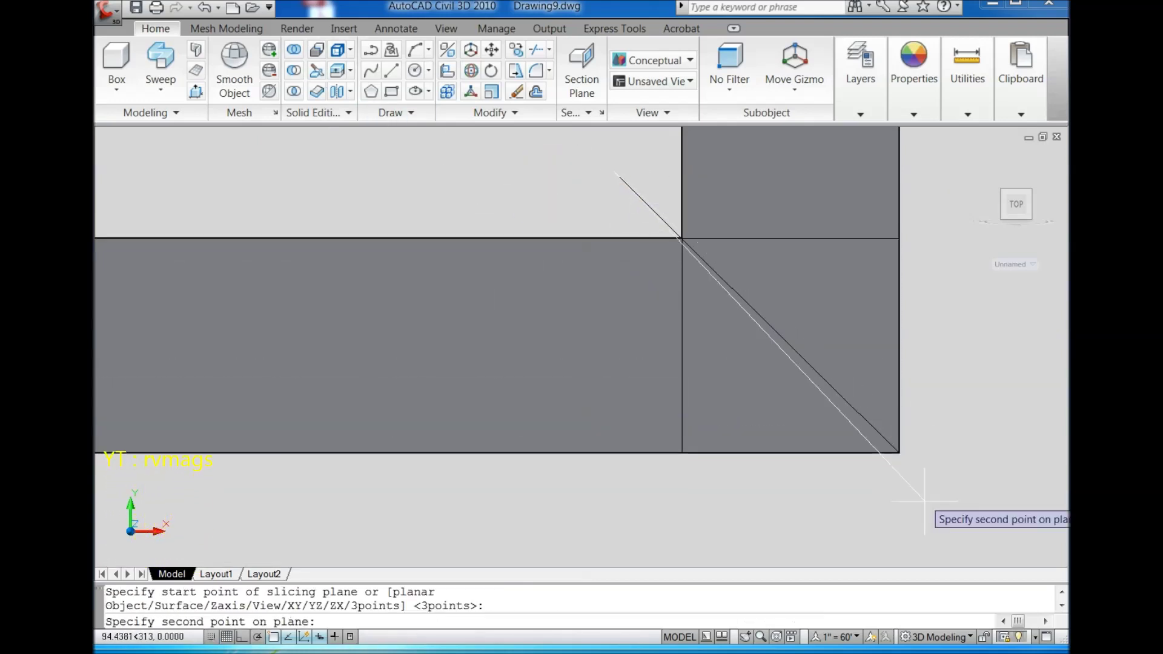
click(899, 452)
key(Return)
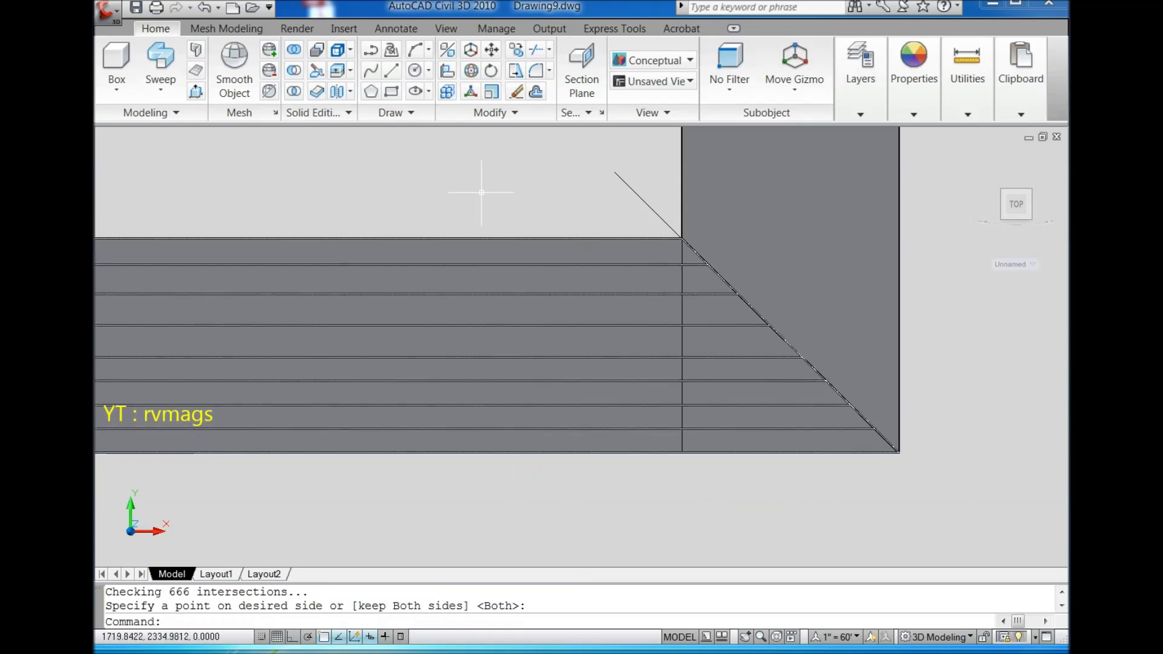
- Slice the right frame piece along the same lower-right diagonal, keeping both halves
click(820, 259)
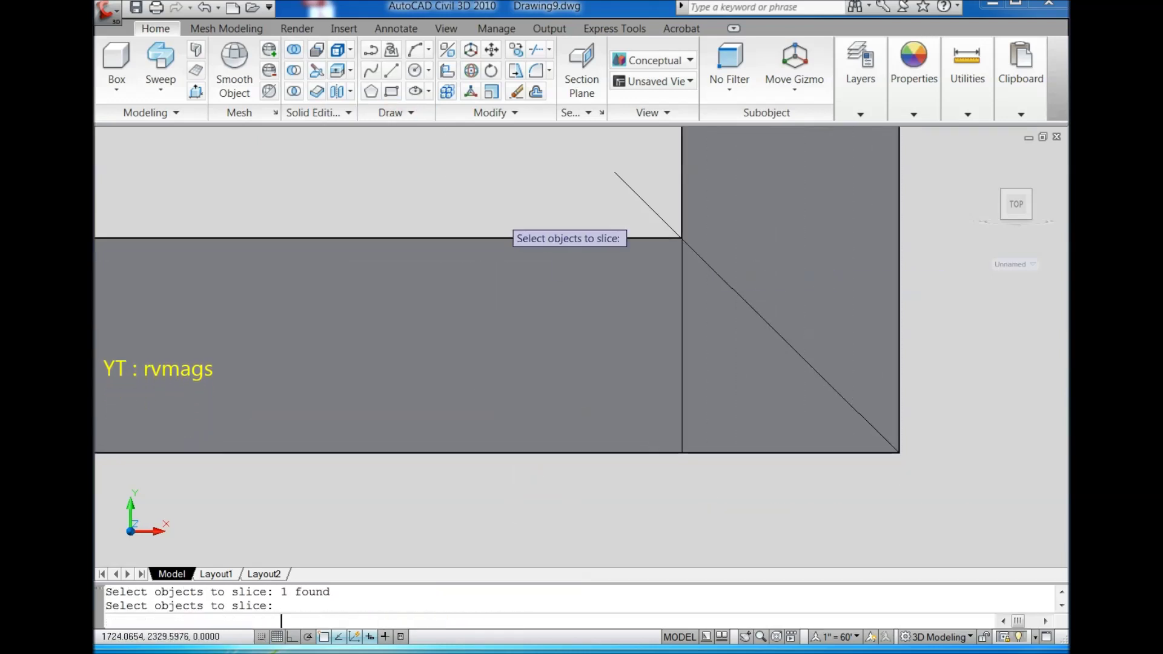
key(Return)
click(614, 173)
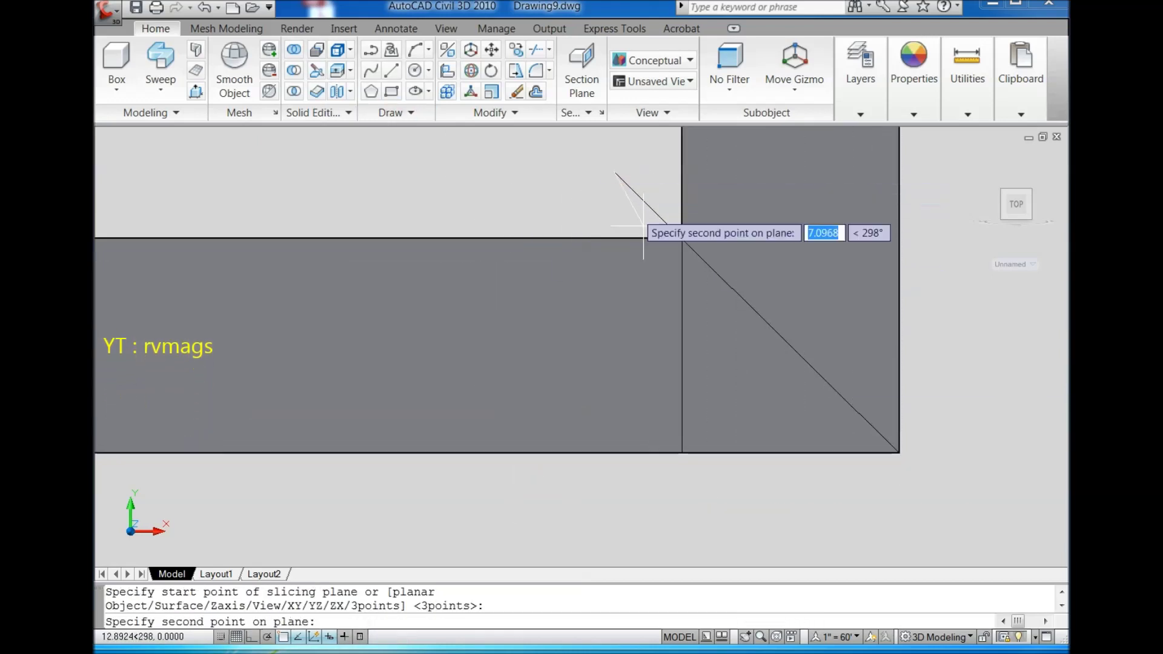
click(899, 451)
key(Return)
scroll(781, 324, down, 3)
scroll(742, 290, down, 5)
scroll(675, 358, up, 2)
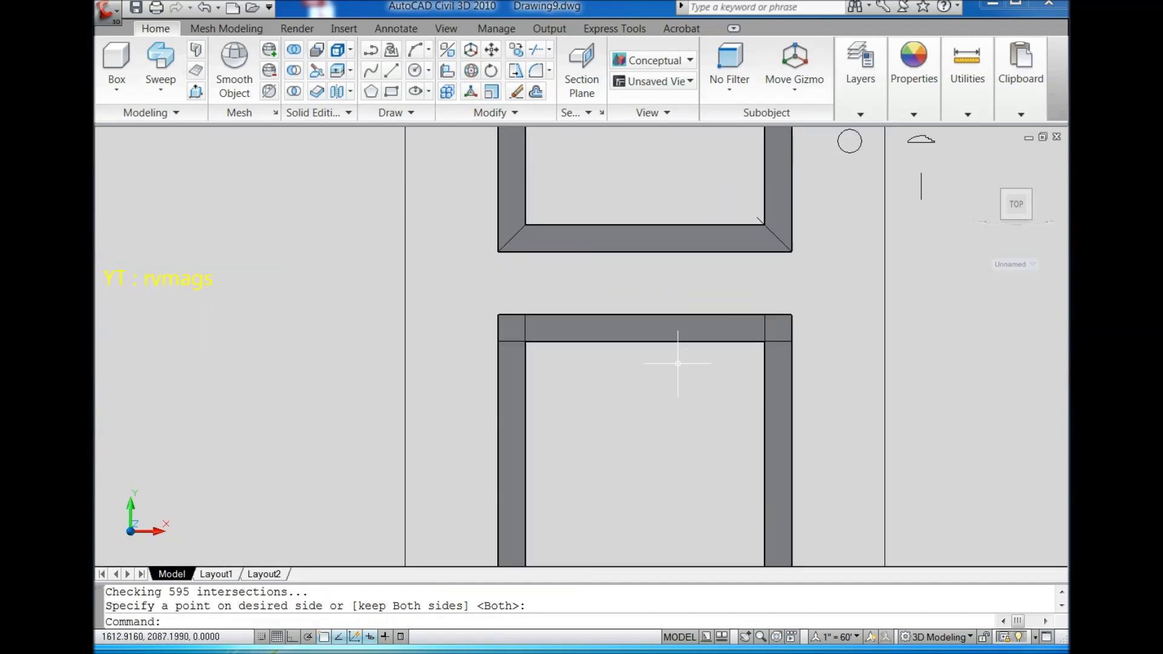
scroll(591, 320, up, 2)
scroll(605, 285, up, 1)
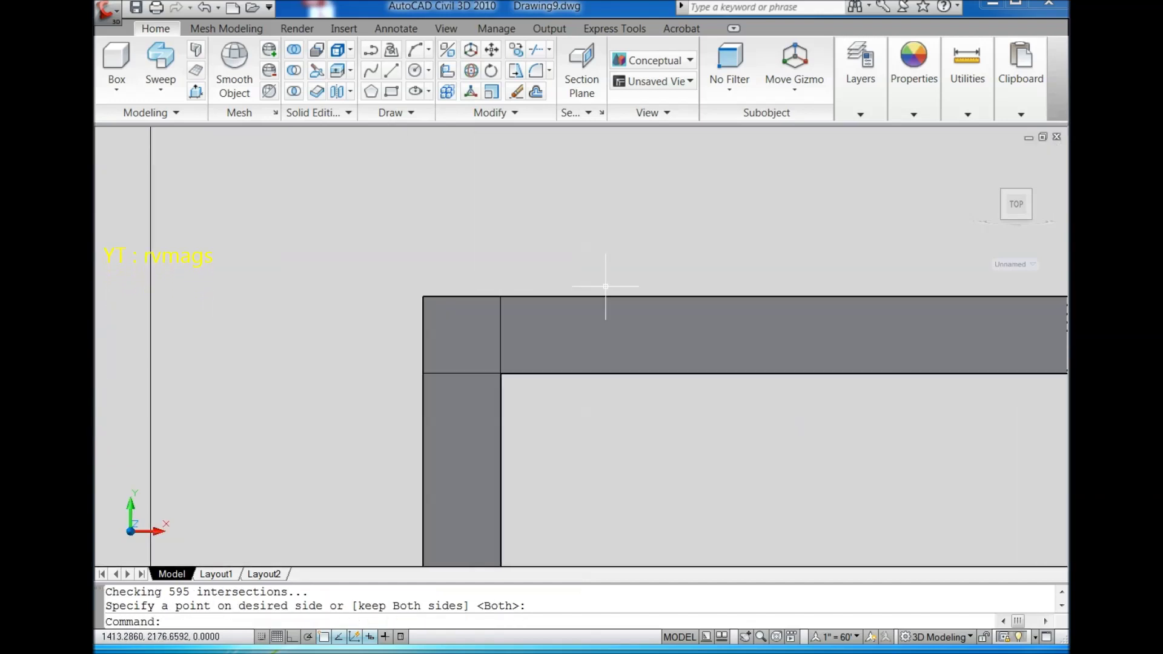
- Slice a top-left corner piece of the second frame along the 45° diagonal, keeping both halves
click(317, 71)
click(566, 363)
key(Return)
scroll(431, 338, up, 3)
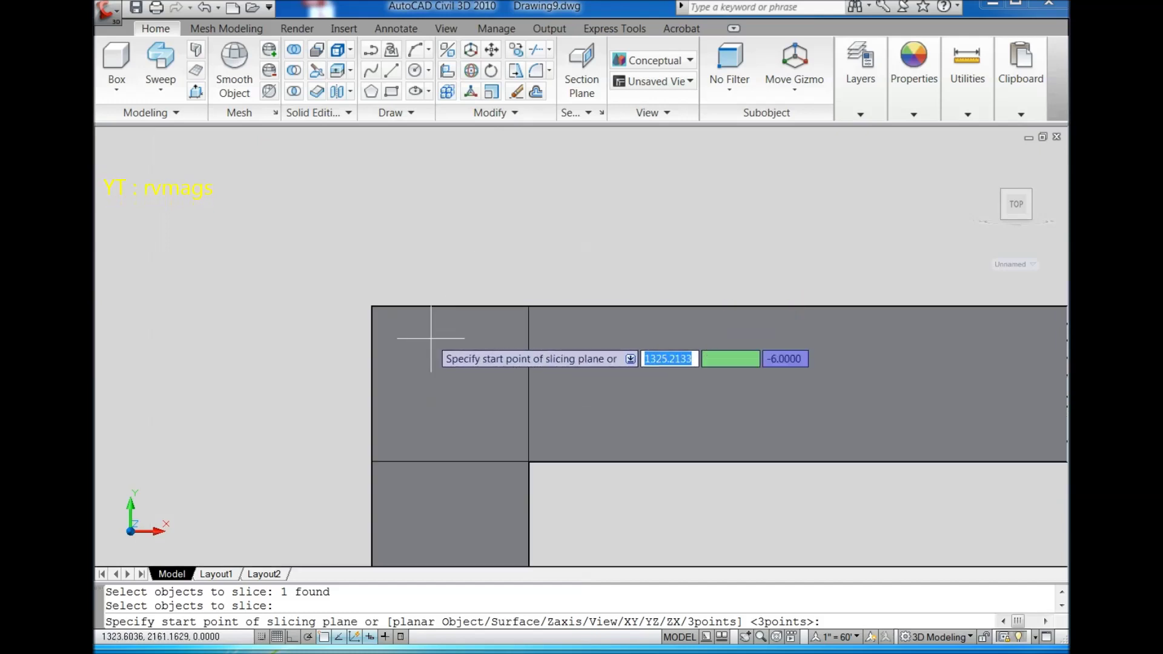
click(372, 307)
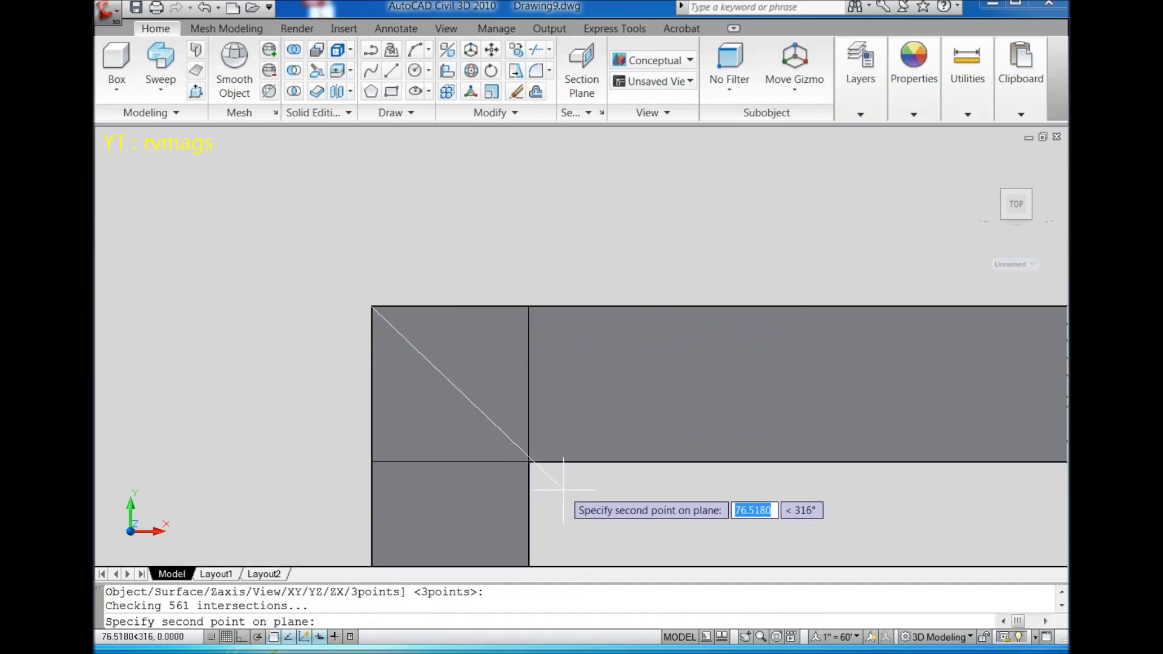
scroll(564, 489, down, 1)
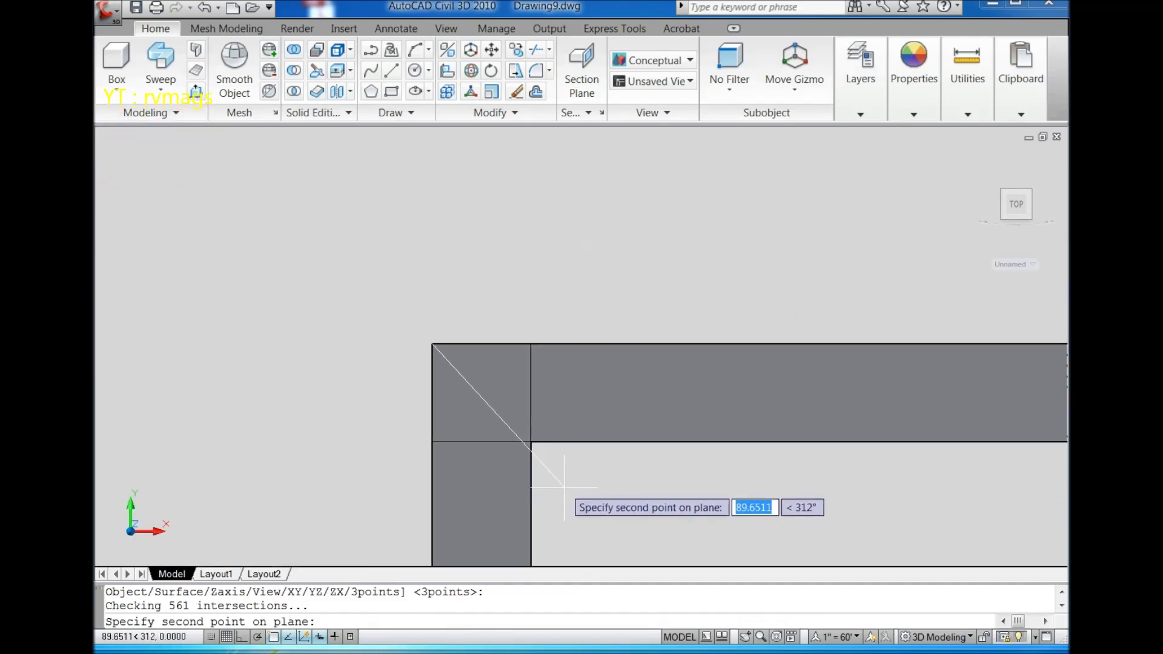
scroll(563, 486, up, 1)
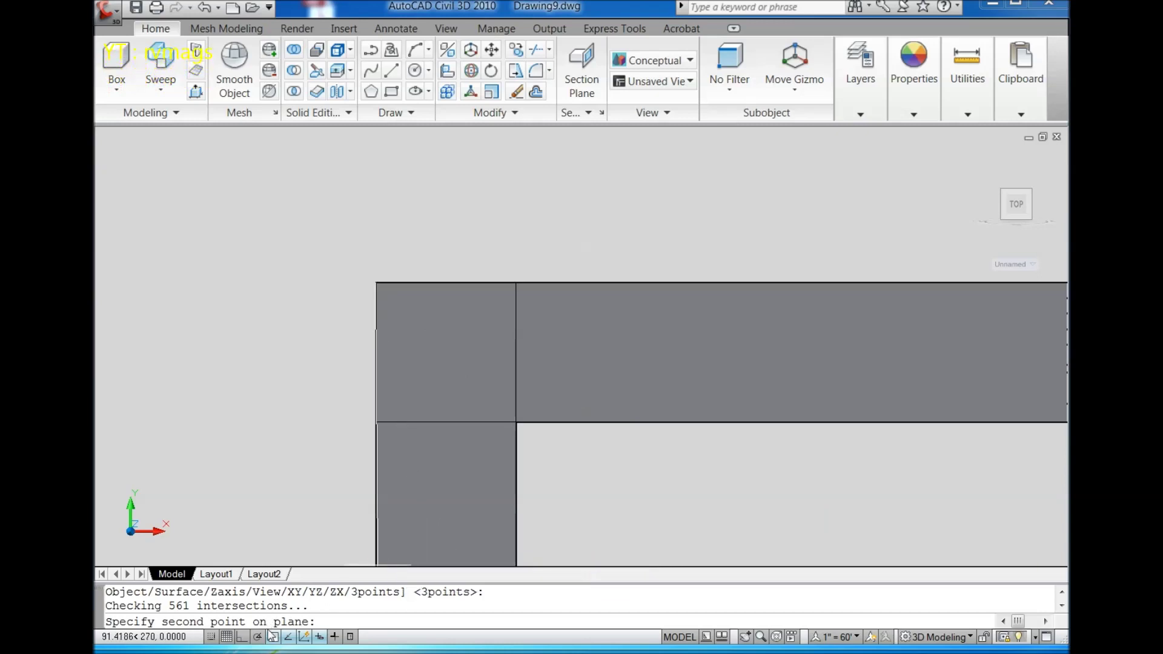
click(580, 480)
key(Return)
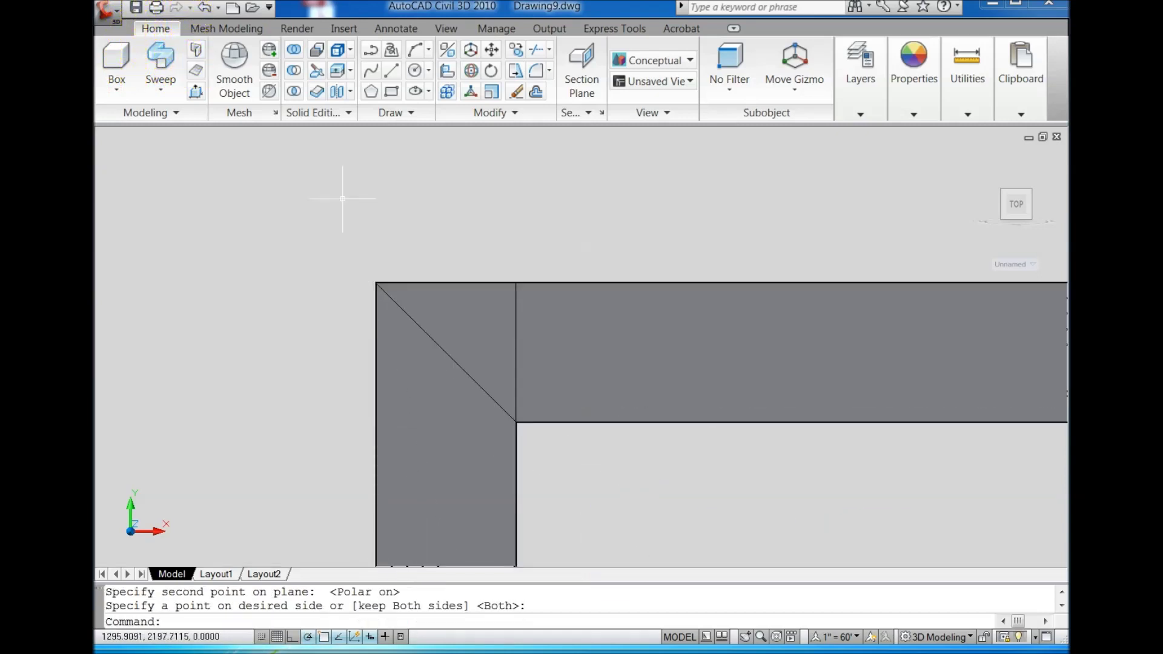
- Slice the other top-left corner piece along the 45° diagonal, keeping both halves
click(316, 70)
click(418, 442)
key(Return)
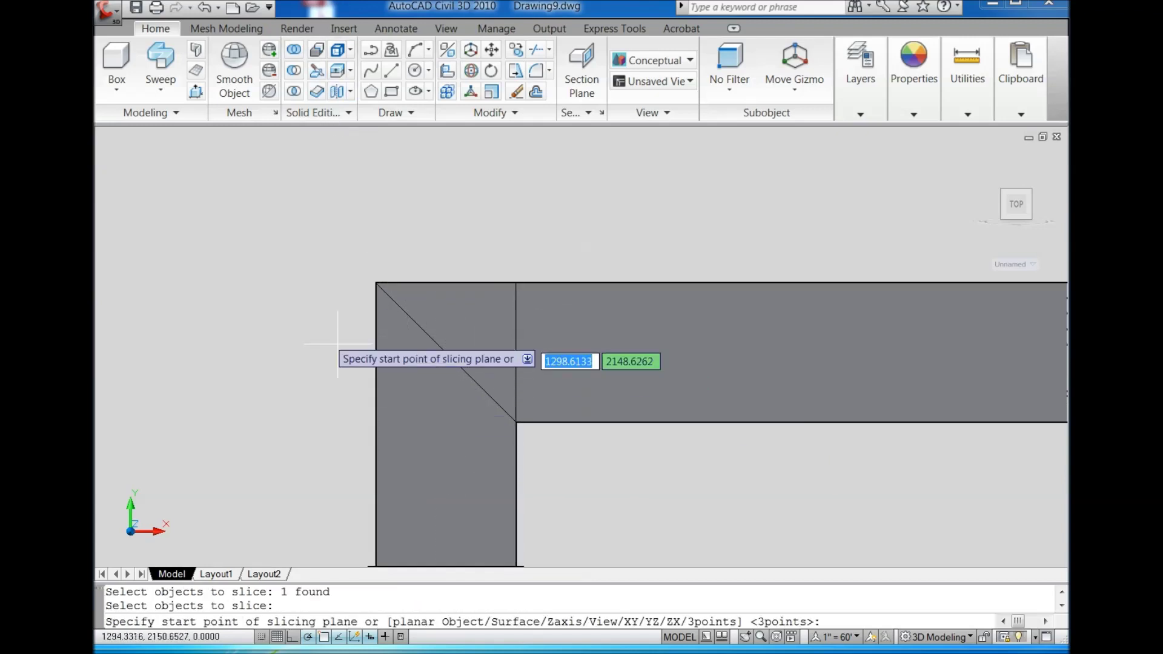
click(376, 283)
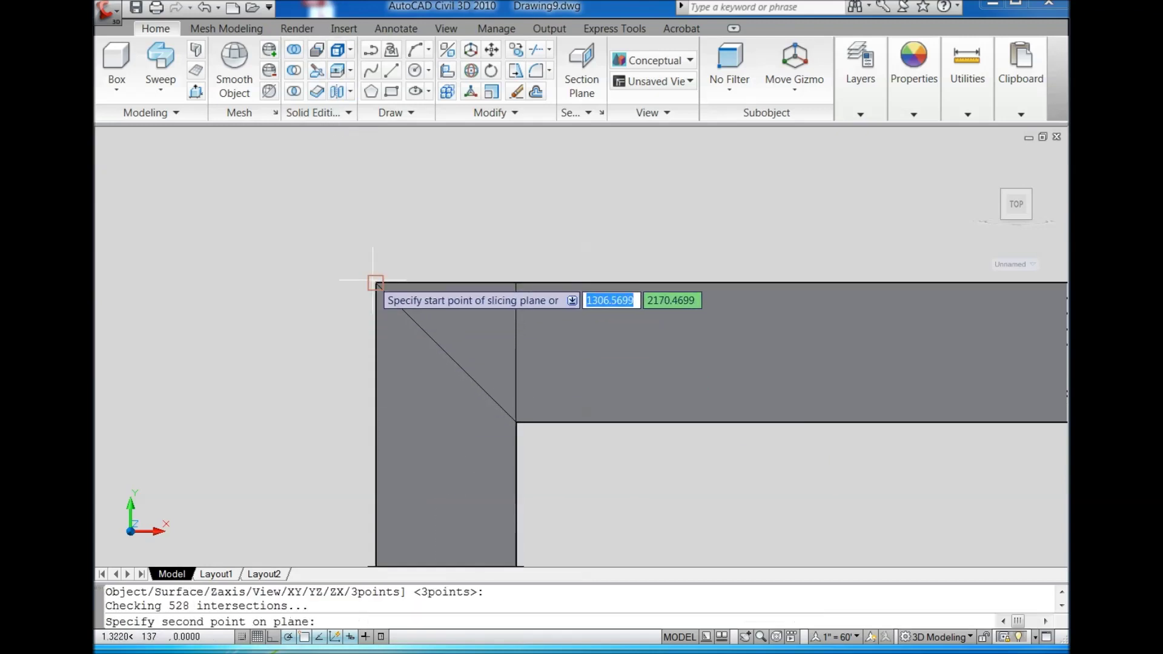
click(597, 498)
key(Return)
scroll(480, 371, down, 5)
- Slice a horizontal frame strip from its outer corner along the 225° diagonal, keeping both pieces
scroll(714, 363, up, 2)
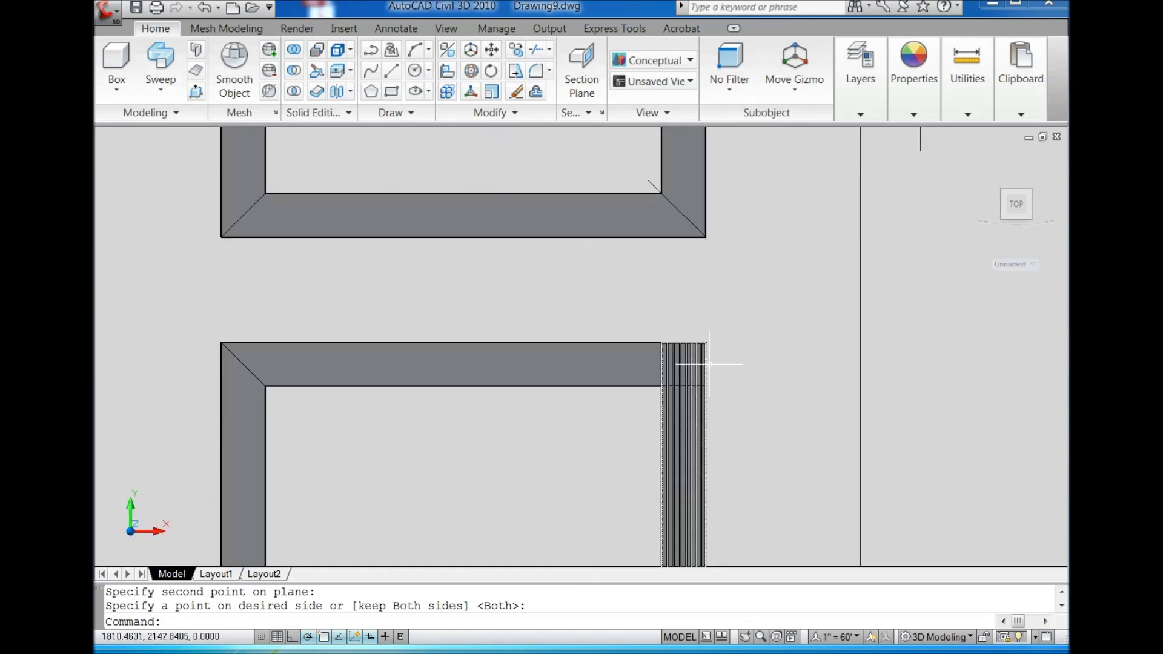
scroll(741, 368, up, 3)
click(315, 71)
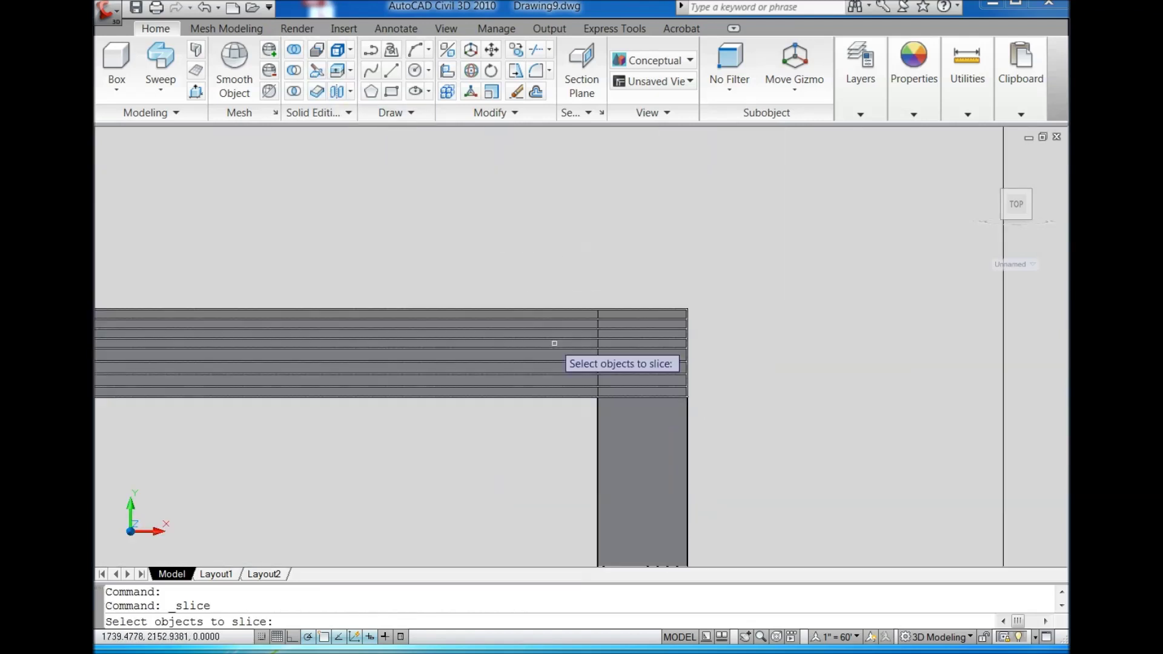
click(554, 363)
key(Return)
click(691, 306)
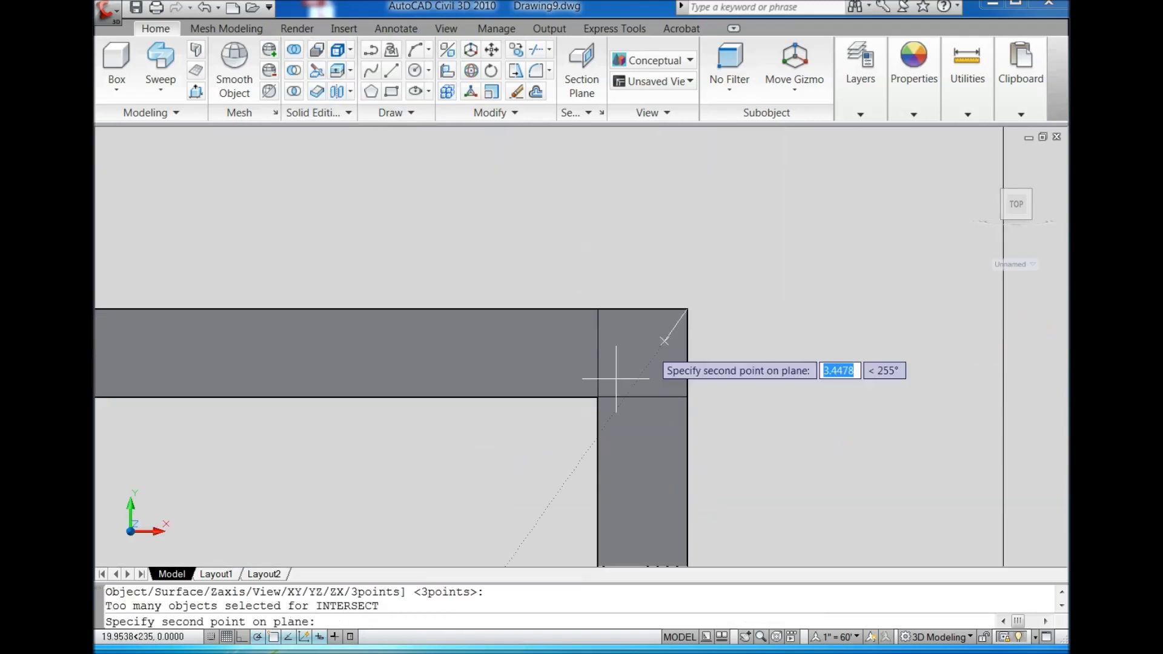
click(509, 484)
key(Return)
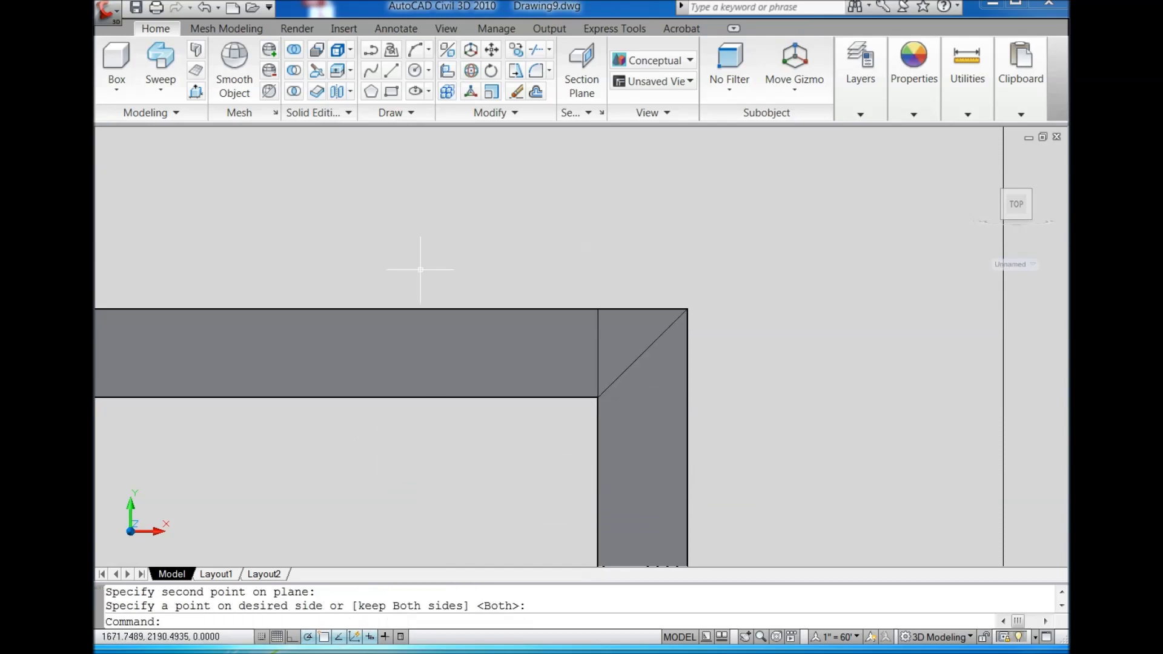
- Slice the vertical strip at that same corner along the diagonal, keeping both pieces
click(312, 76)
click(682, 466)
key(Return)
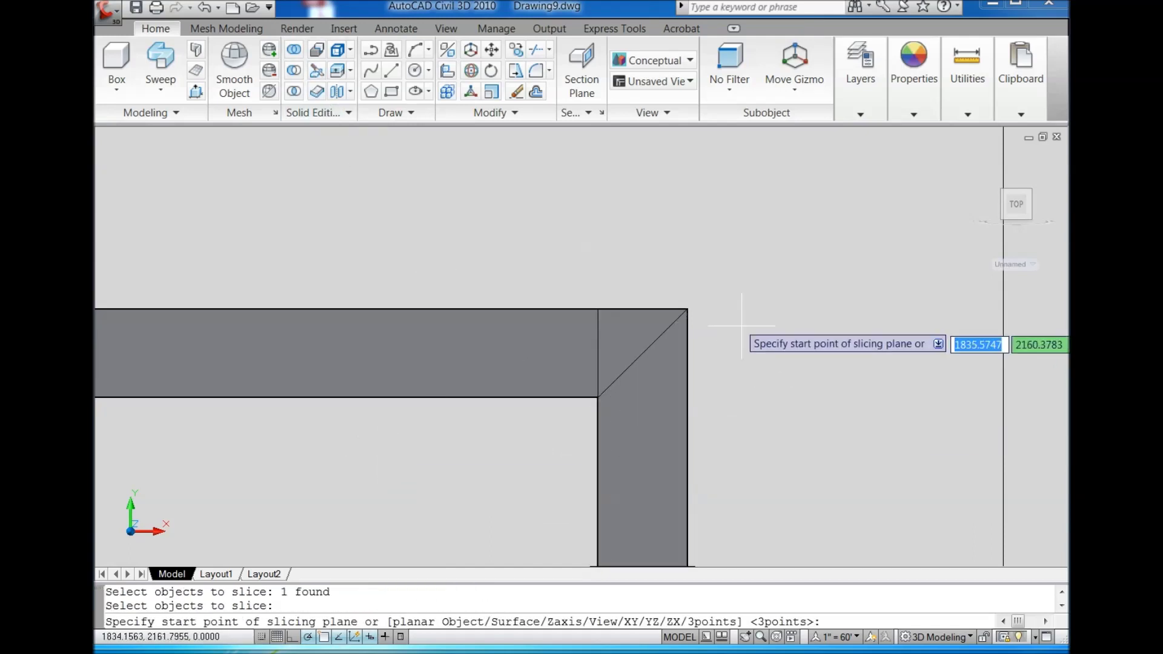
click(691, 308)
click(506, 488)
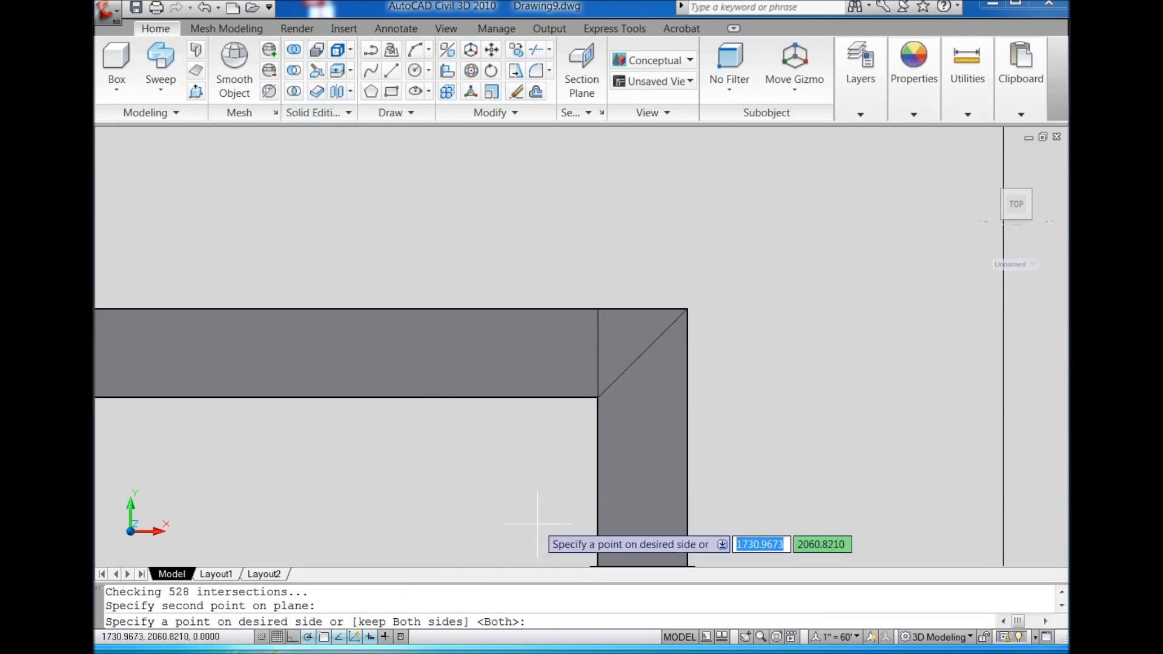
key(Return)
scroll(571, 243, down, 4)
scroll(570, 243, down, 2)
scroll(591, 408, up, 5)
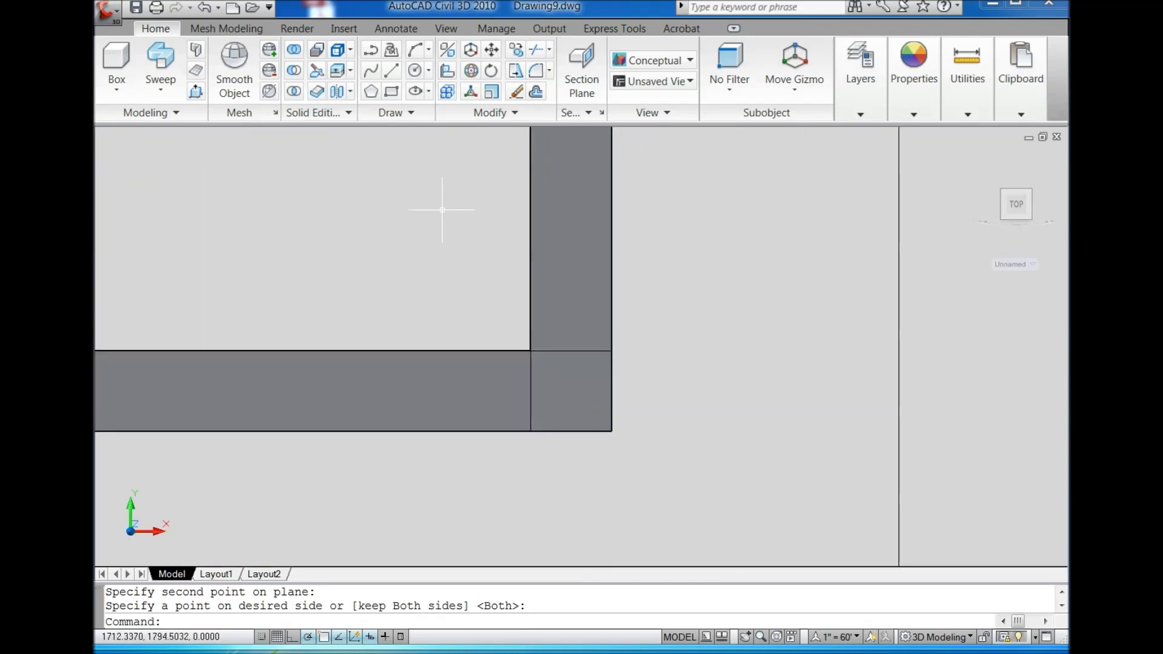
- Slice the vertical strip at the next corner along the 135° diagonal, keeping both pieces
click(321, 91)
click(572, 330)
key(Return)
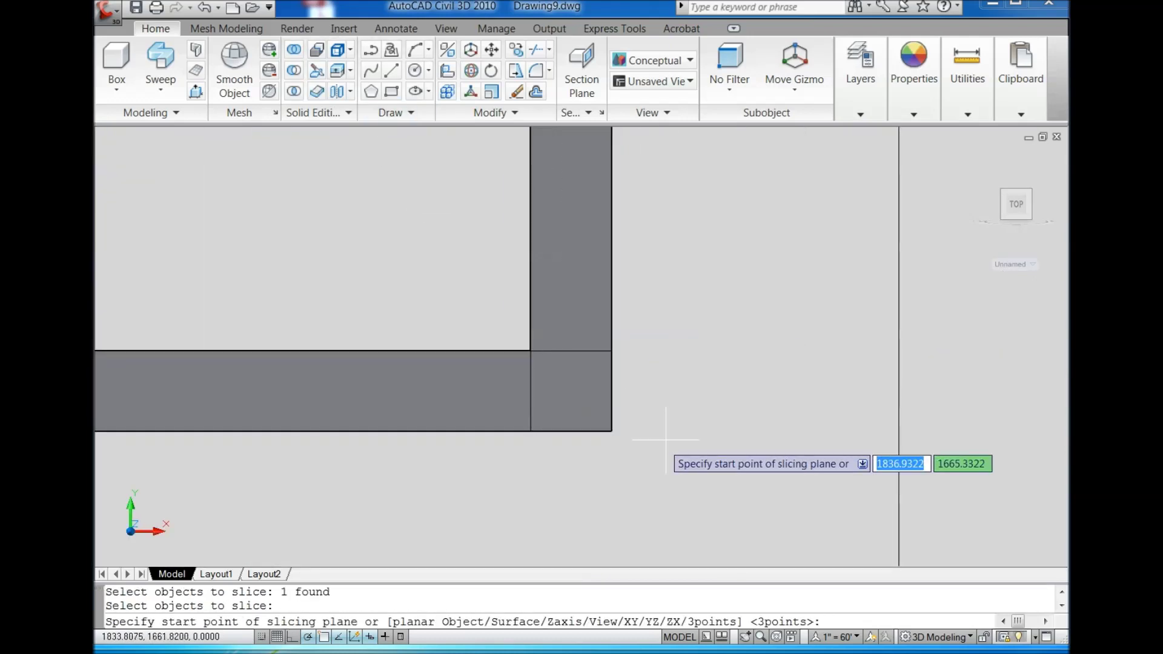
click(616, 437)
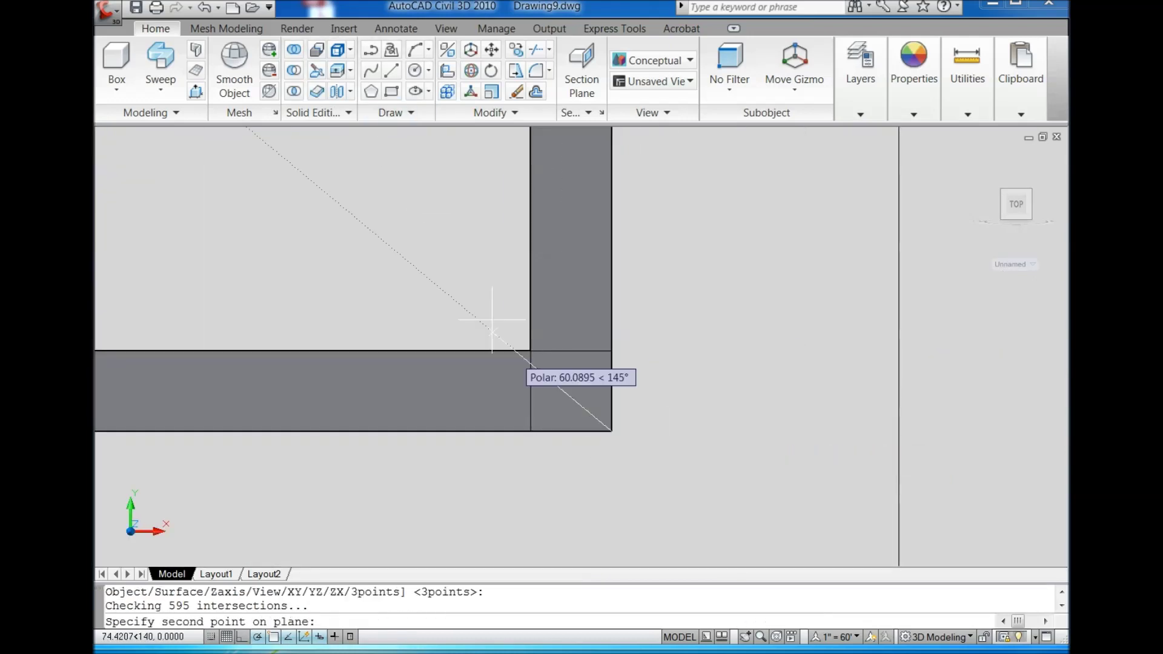
click(460, 281)
key(Return)
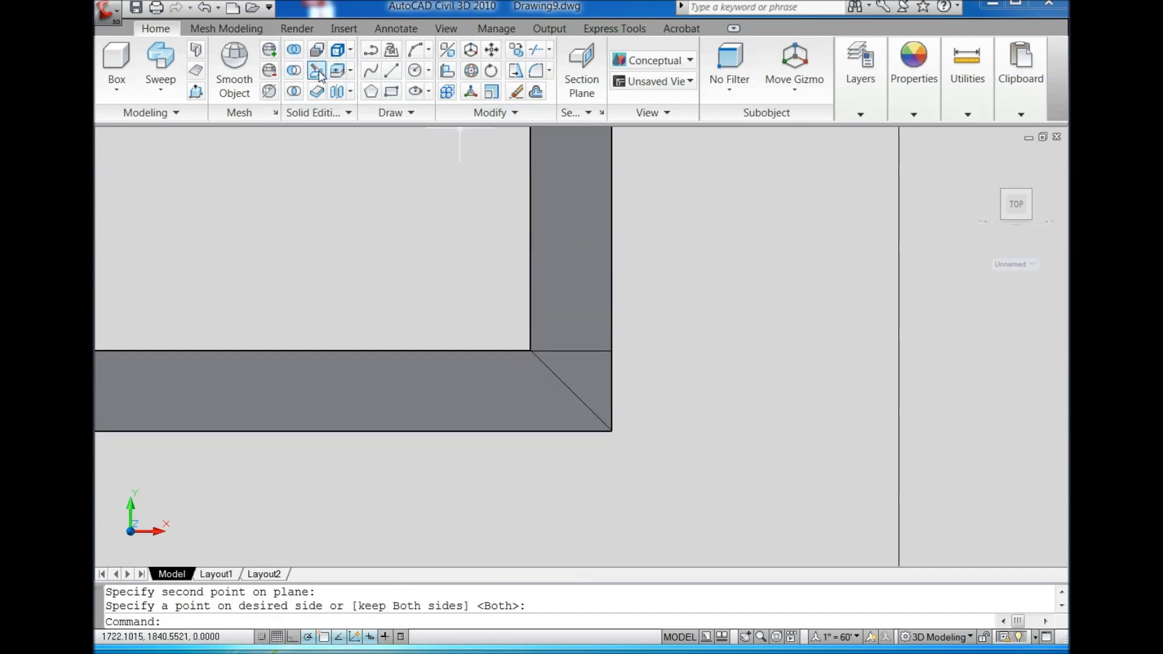
- Slice the bottom horizontal strip from its outer corner along the diagonal, keeping both pieces
click(319, 75)
click(466, 404)
key(Return)
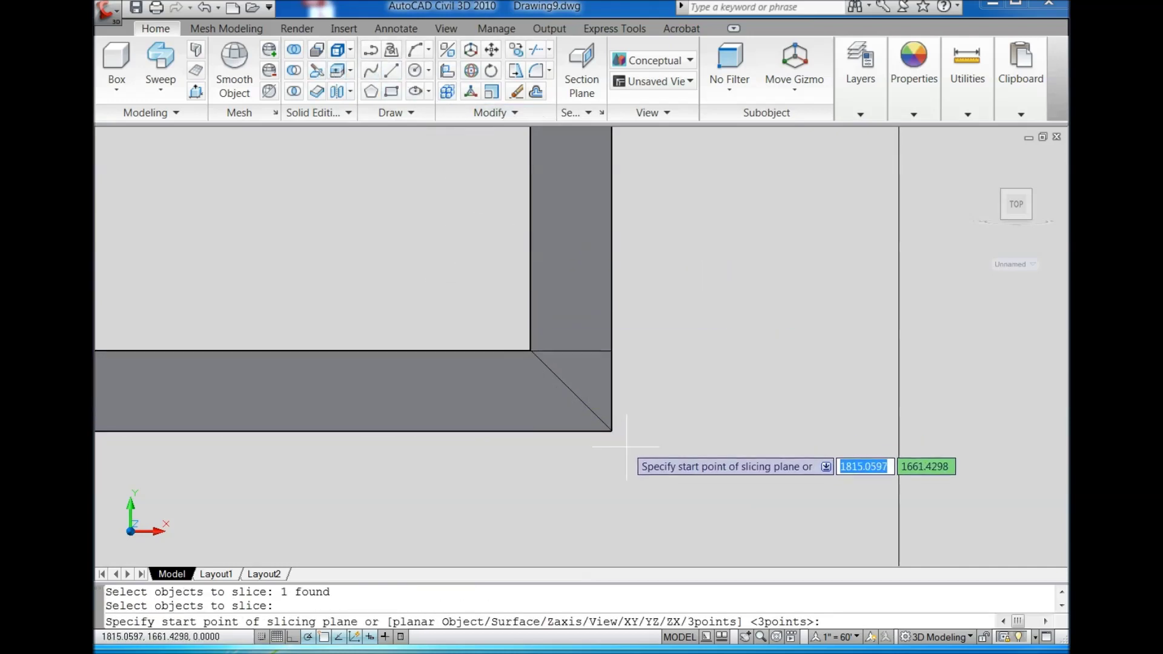
click(611, 431)
click(440, 261)
key(Return)
scroll(759, 352, down, 2)
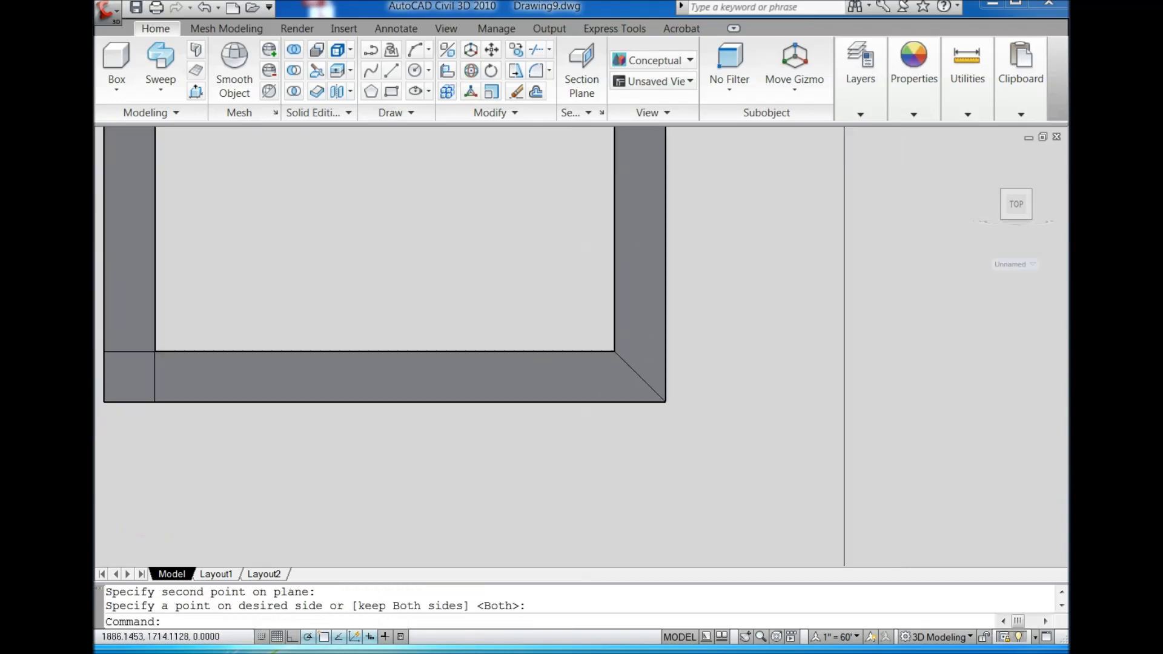
scroll(742, 356, down, 2)
scroll(325, 338, up, 3)
scroll(339, 351, up, 3)
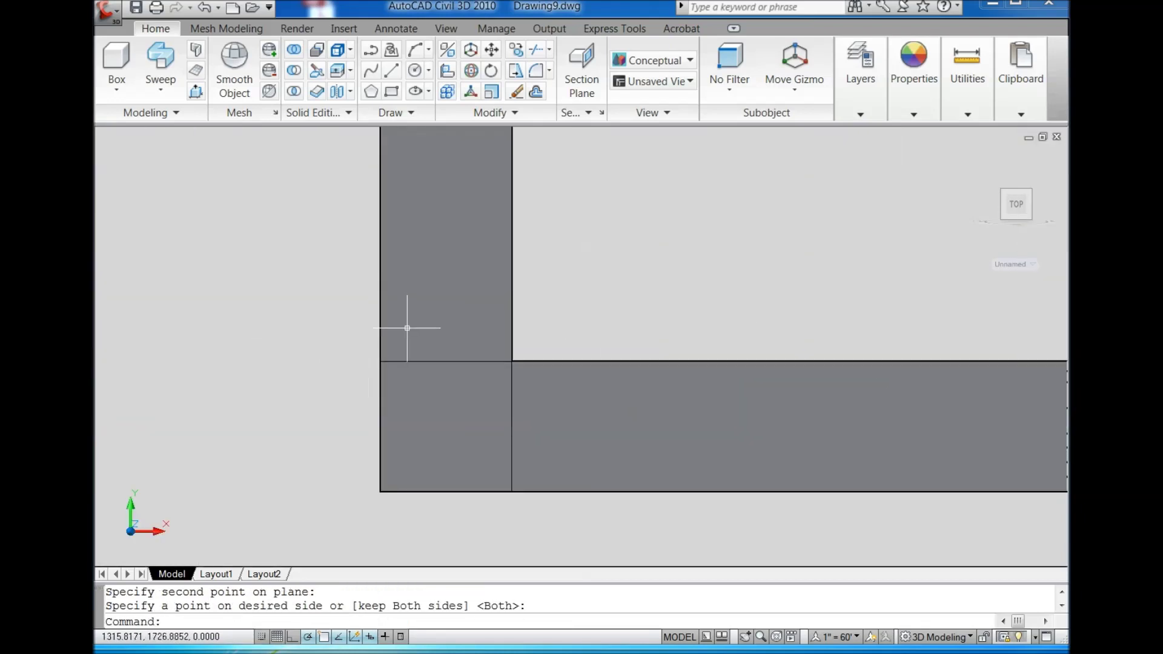
- Slice the lower-left horizontal strip along the 45° diagonal, keeping both pieces
click(316, 70)
click(621, 457)
key(Return)
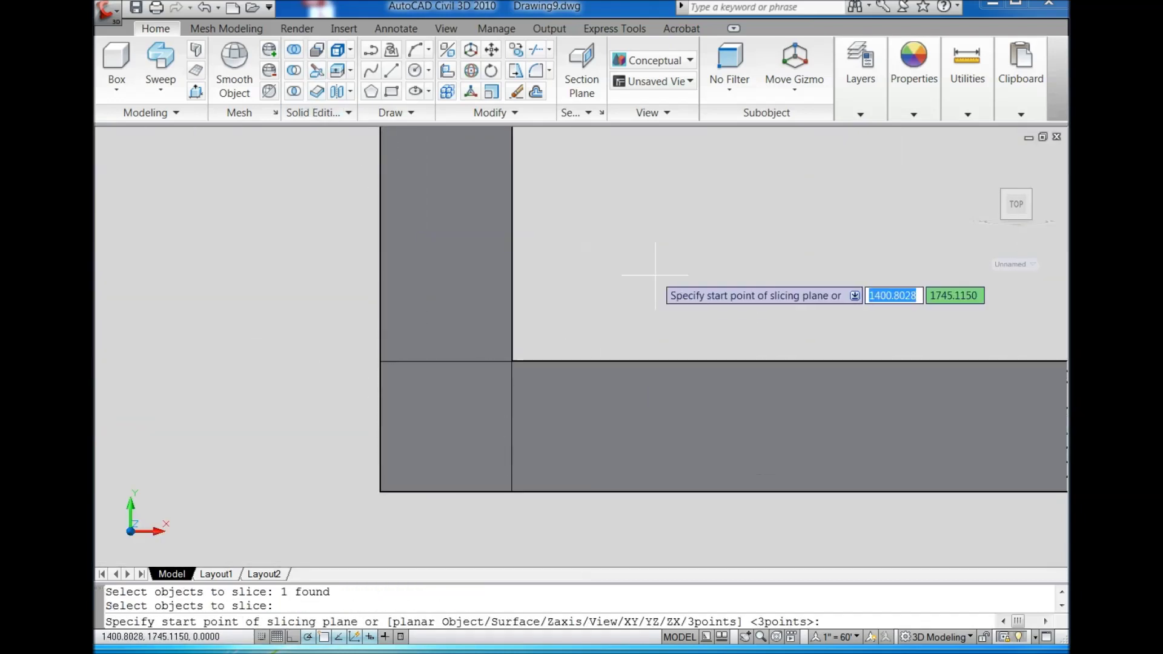
click(381, 490)
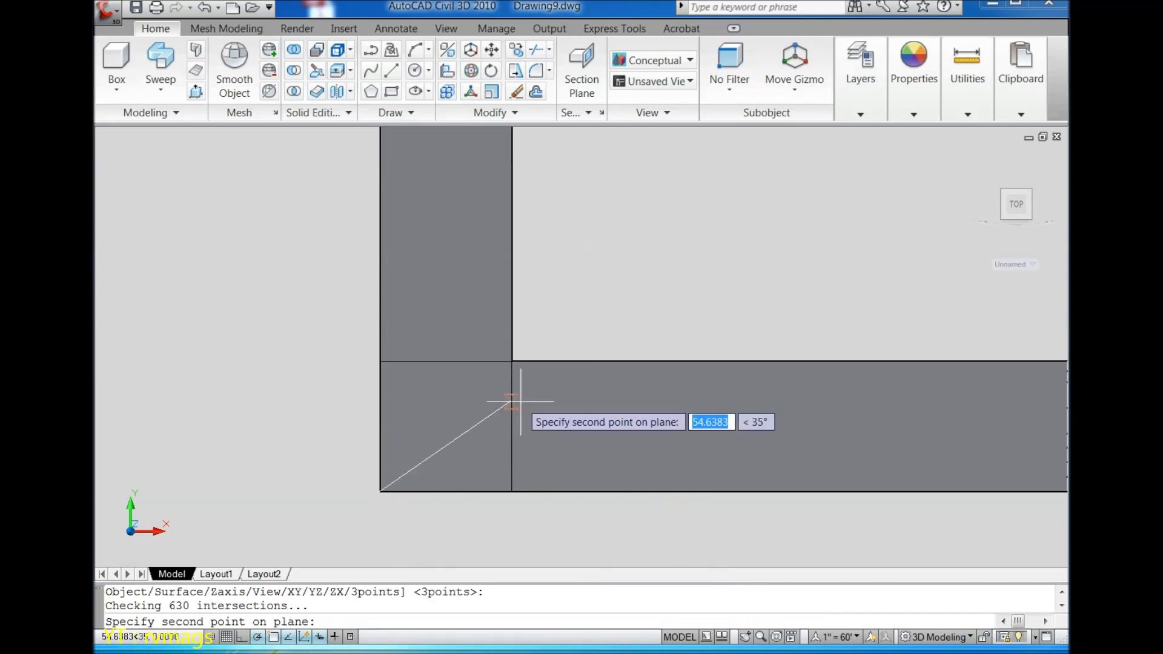
click(573, 295)
click(662, 299)
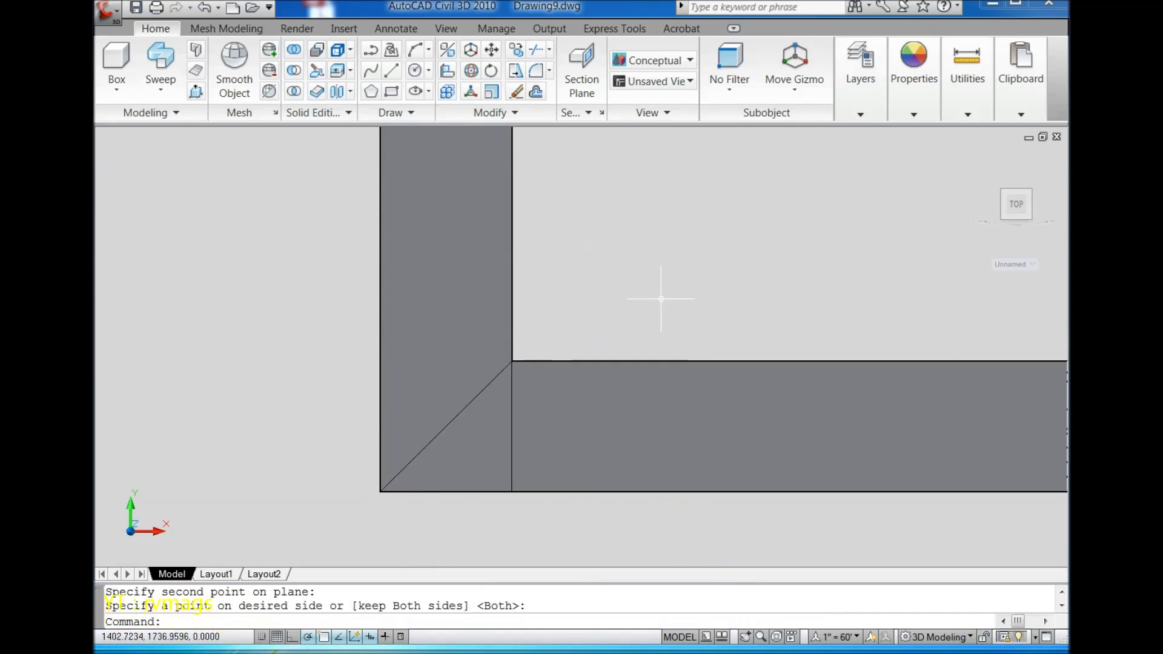
- Slice the lower-left vertical strip along the 45° diagonal, keeping both pieces
click(318, 73)
click(436, 343)
key(Return)
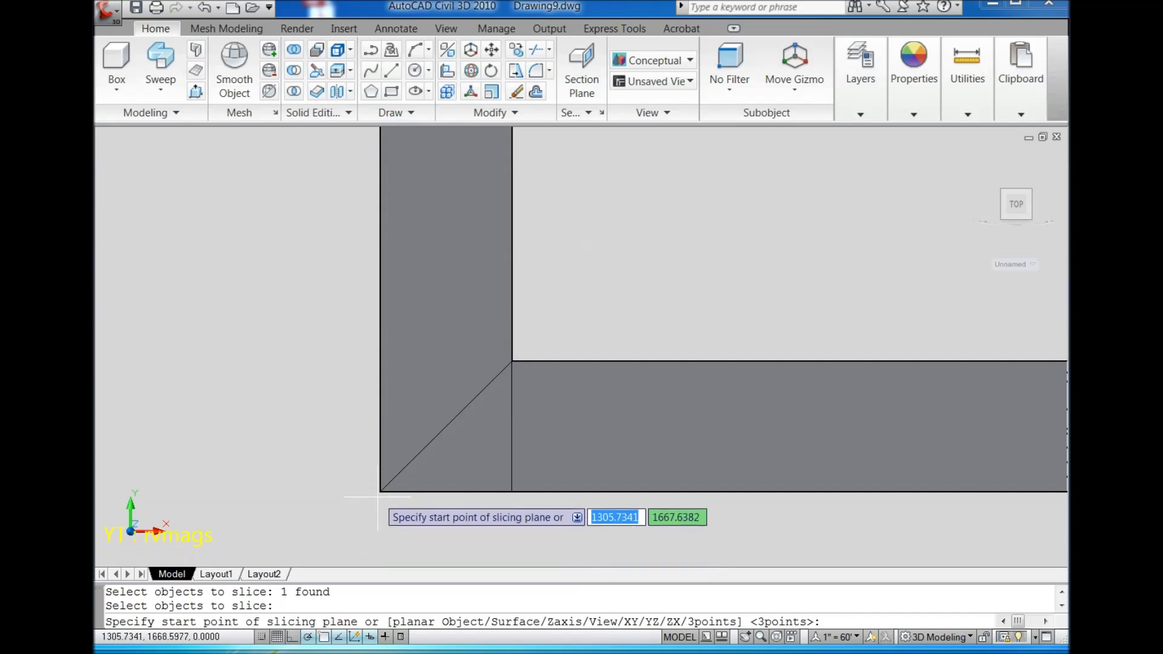
click(380, 491)
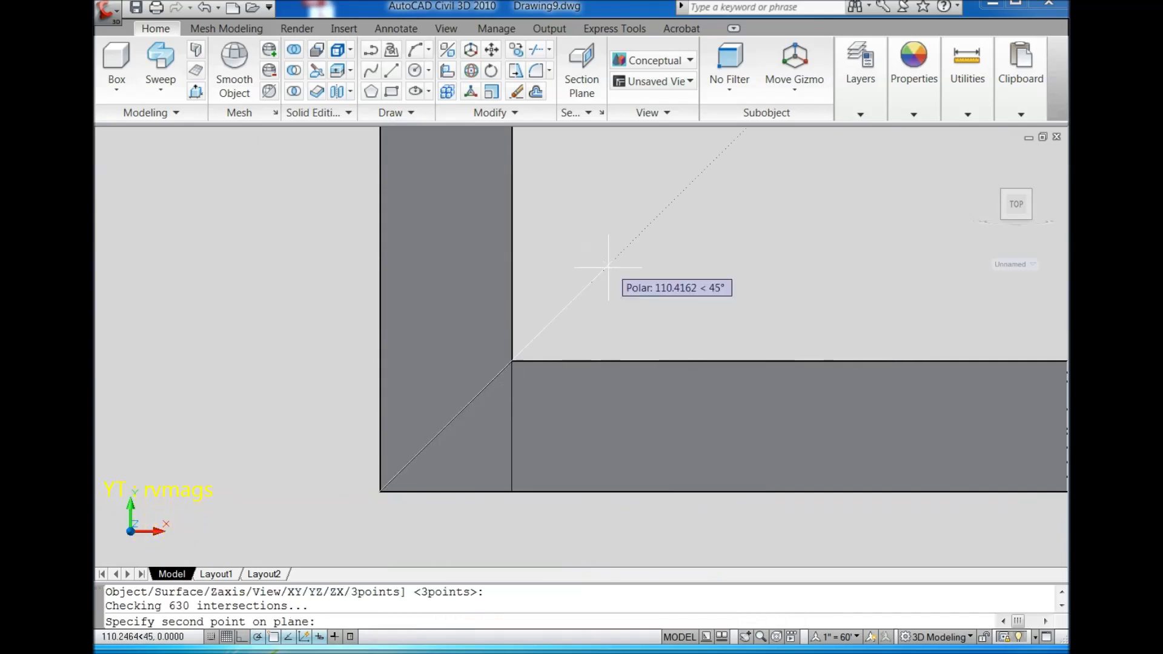
click(590, 274)
click(239, 351)
scroll(239, 351, down, 4)
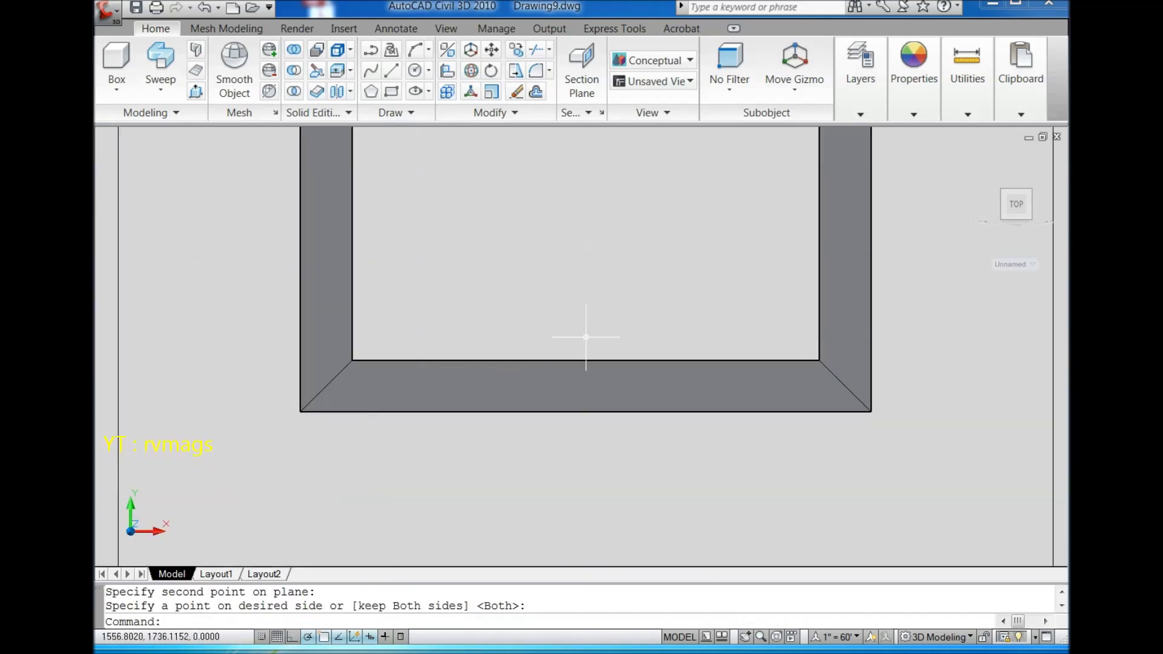
scroll(587, 333, down, 4)
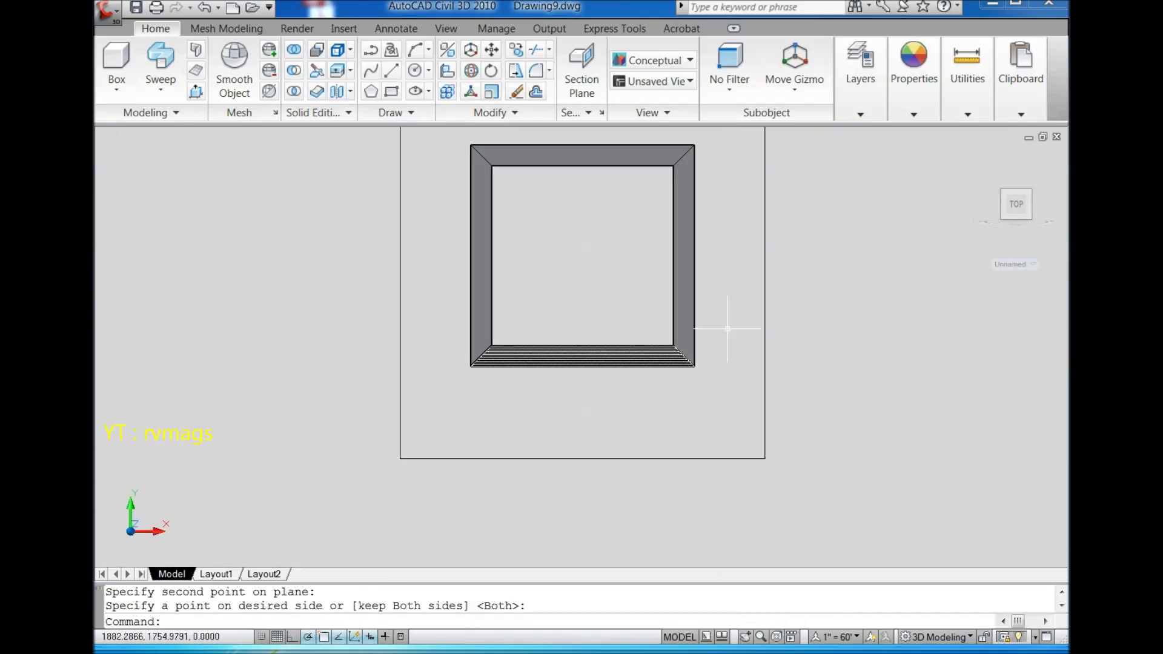
- In isometric view, create an 820 × 2080 box slab 40 thick at the door outline
click(1030, 219)
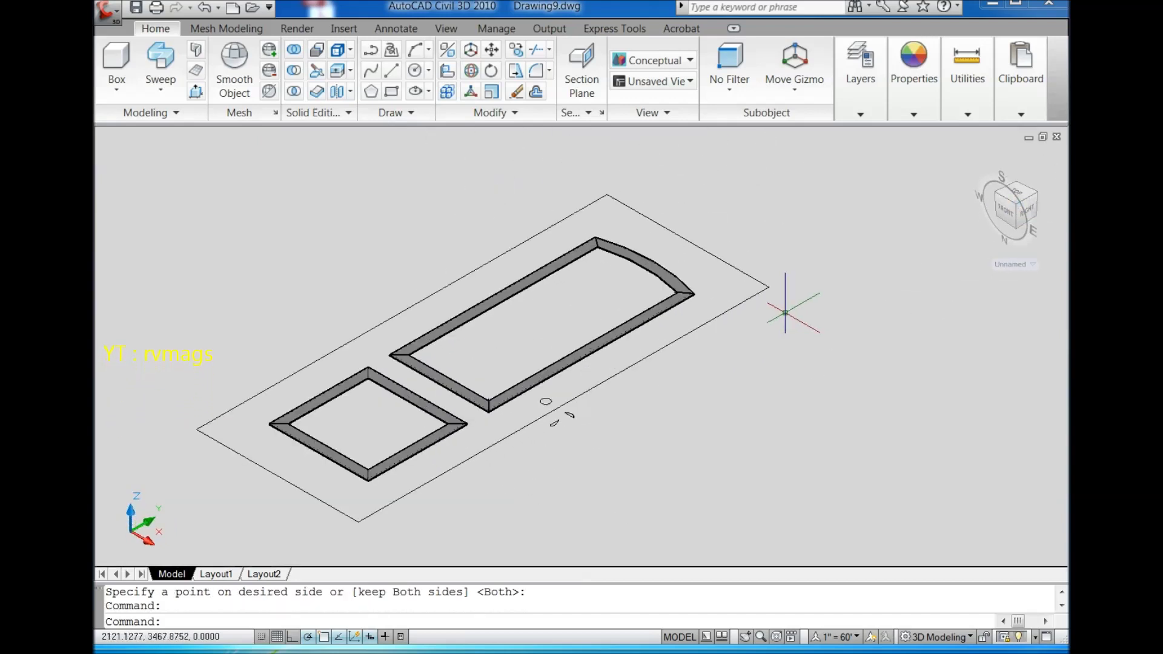
click(170, 101)
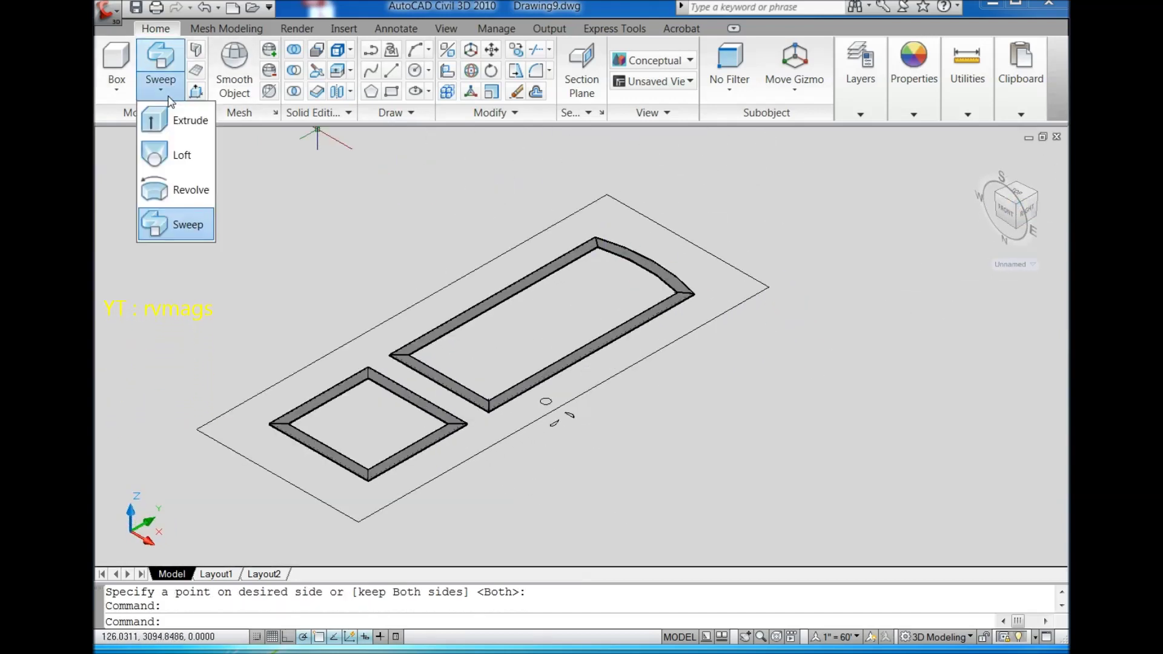
click(116, 90)
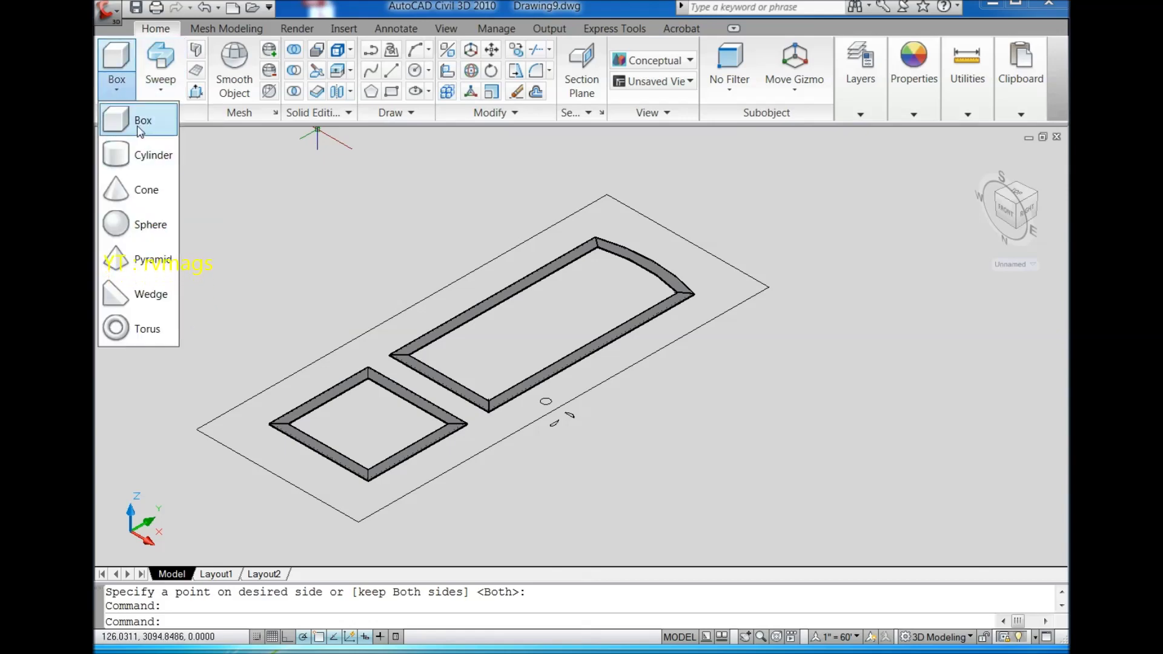
click(128, 129)
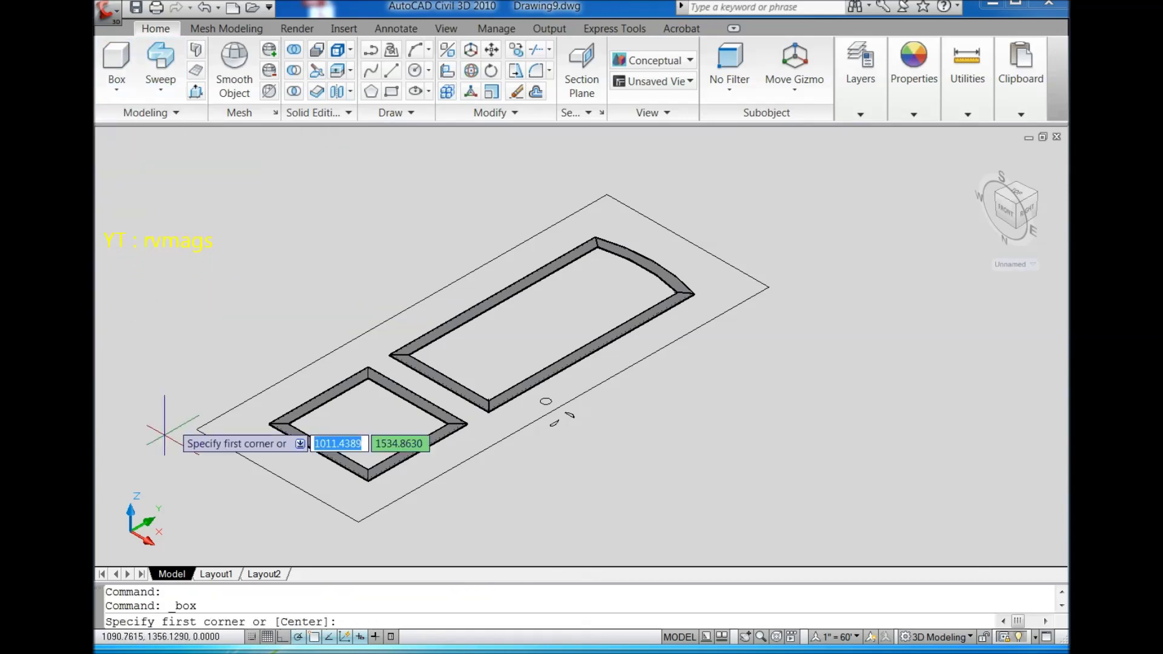
click(196, 429)
scroll(795, 369, up, 3)
scroll(758, 267, up, 2)
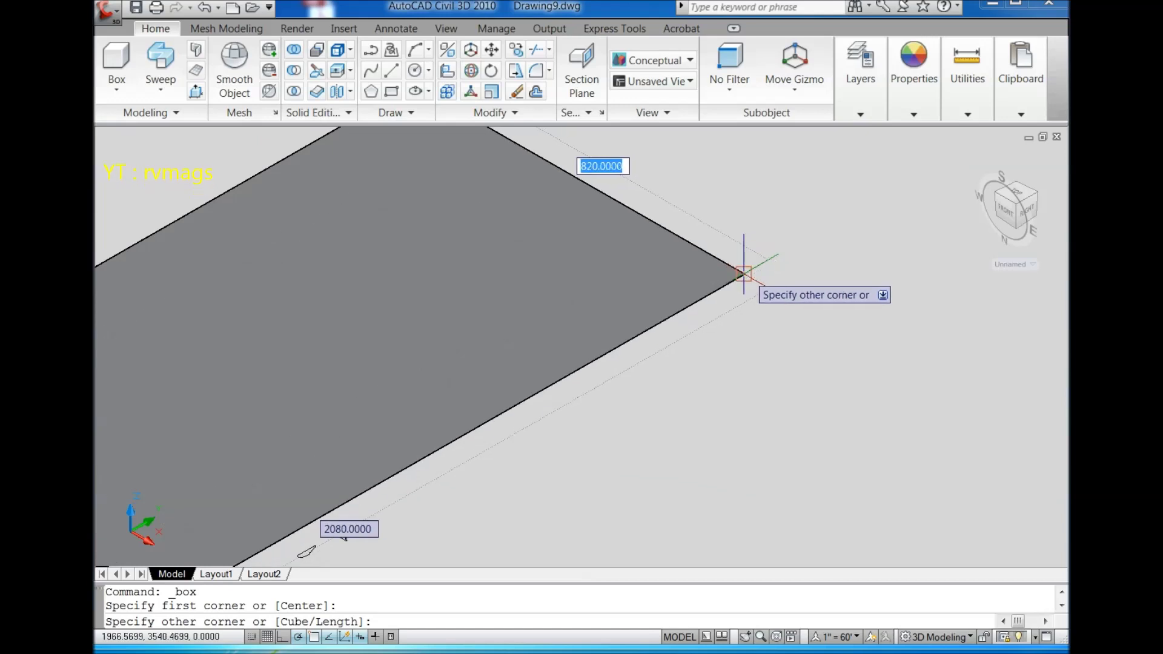
click(744, 262)
scroll(768, 250, down, 4)
text(40)
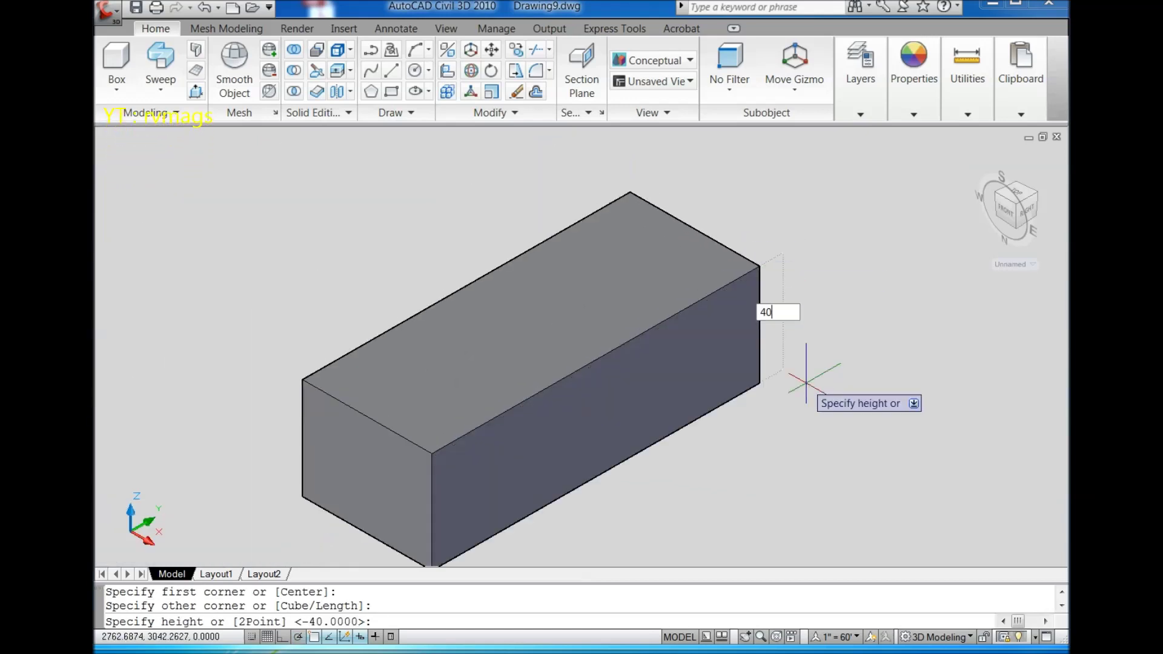
key(Return)
scroll(812, 371, down, 3)
scroll(787, 319, up, 3)
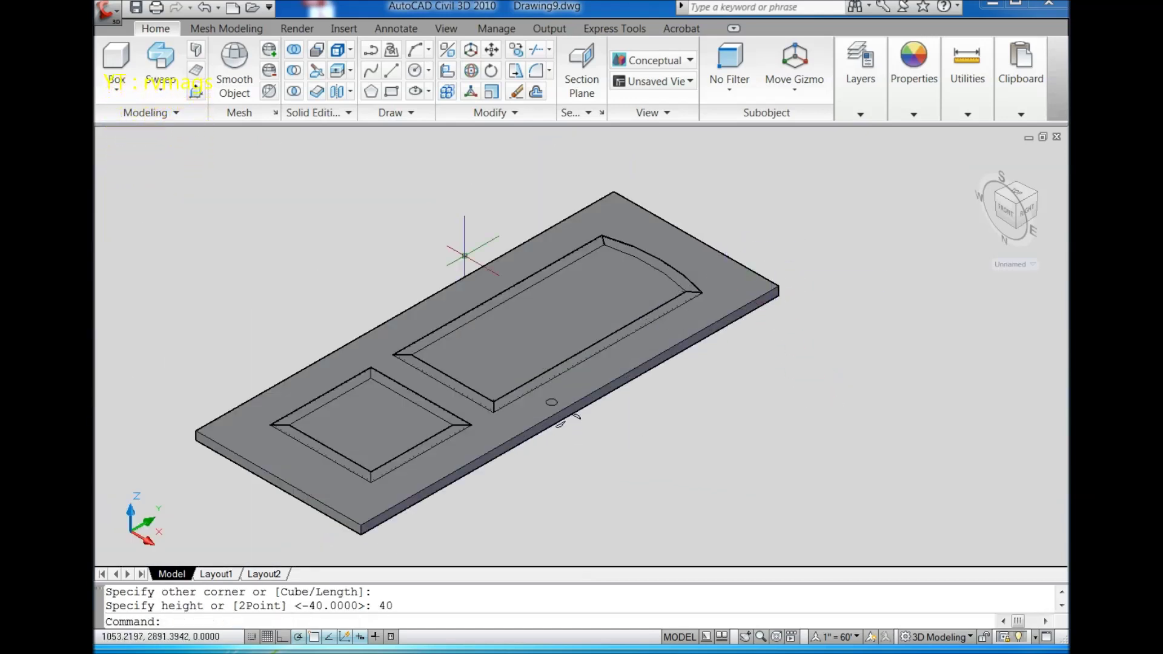
- Union the four square-frame strips into one solid
click(295, 56)
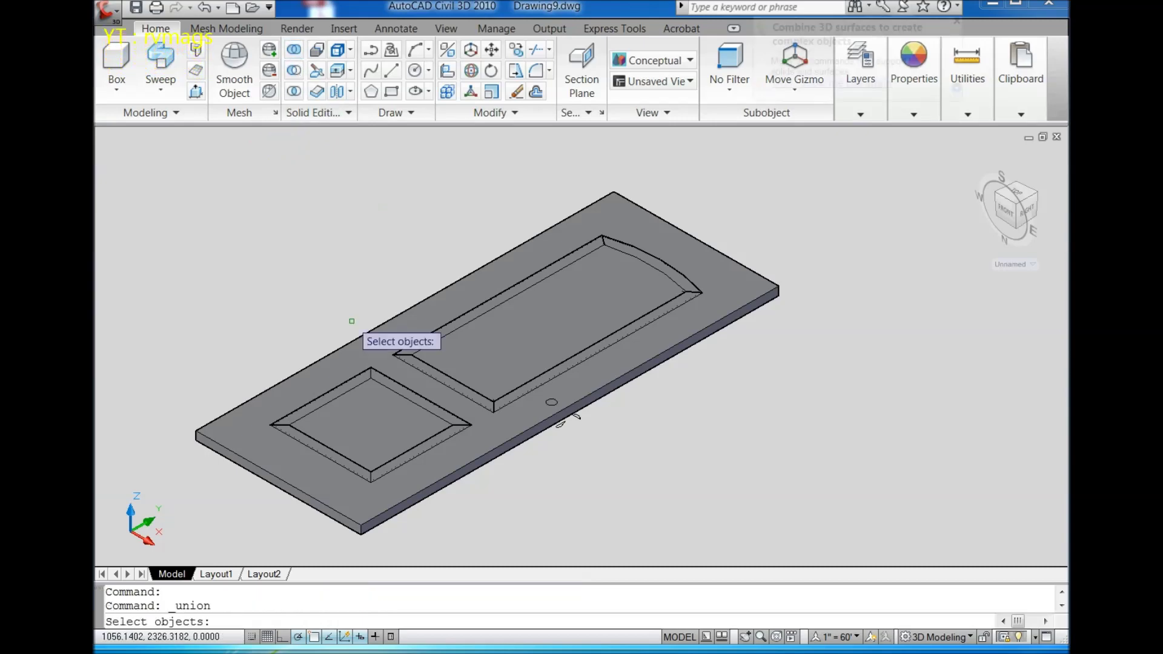
scroll(363, 414, up, 3)
click(369, 336)
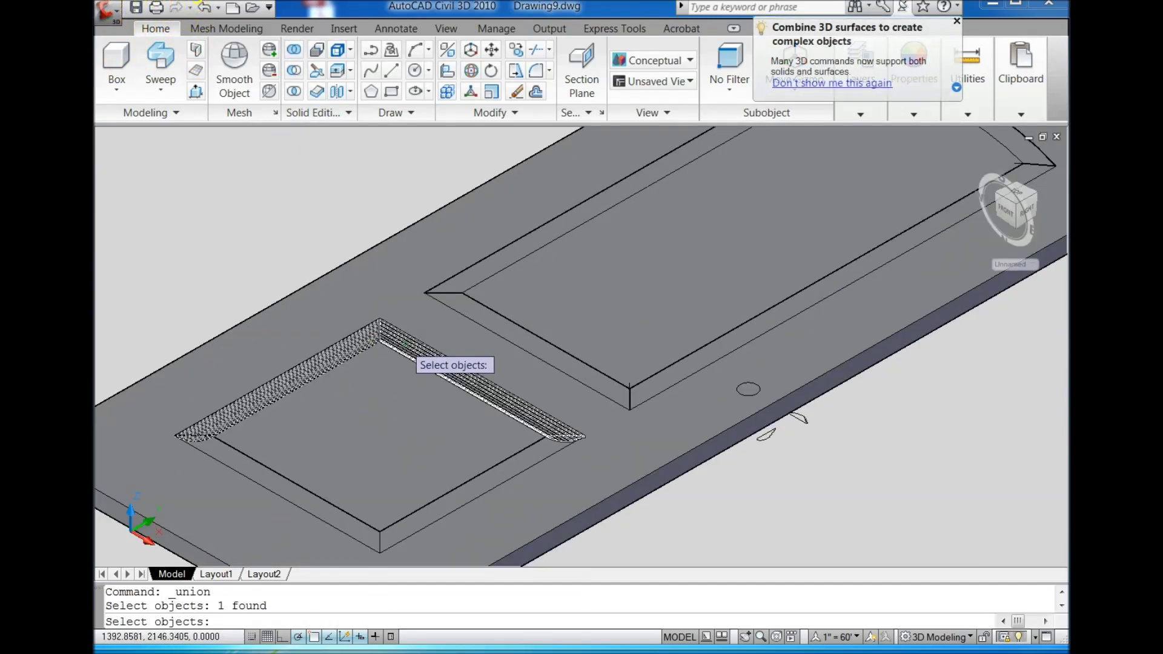
click(404, 339)
click(509, 475)
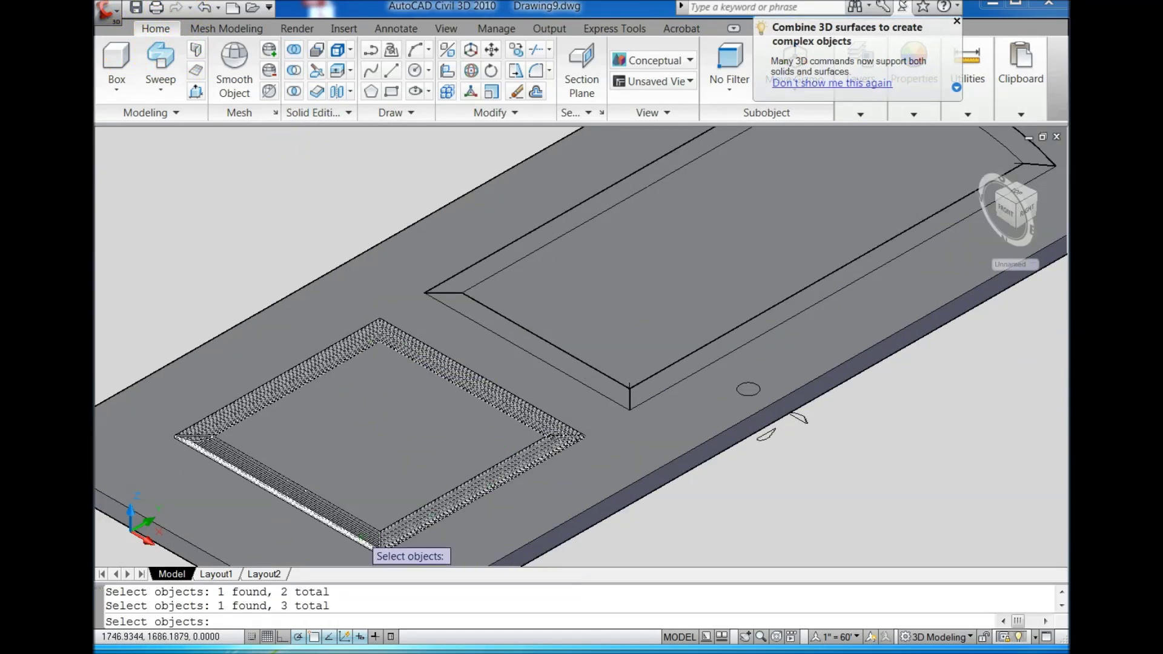
key(Return)
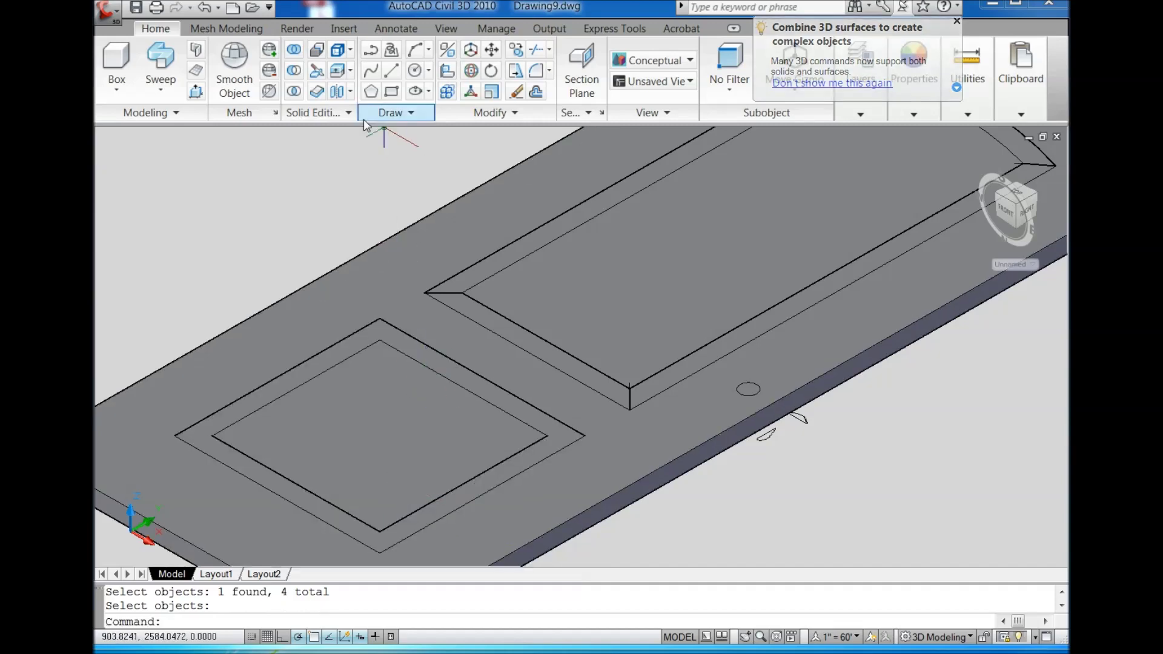
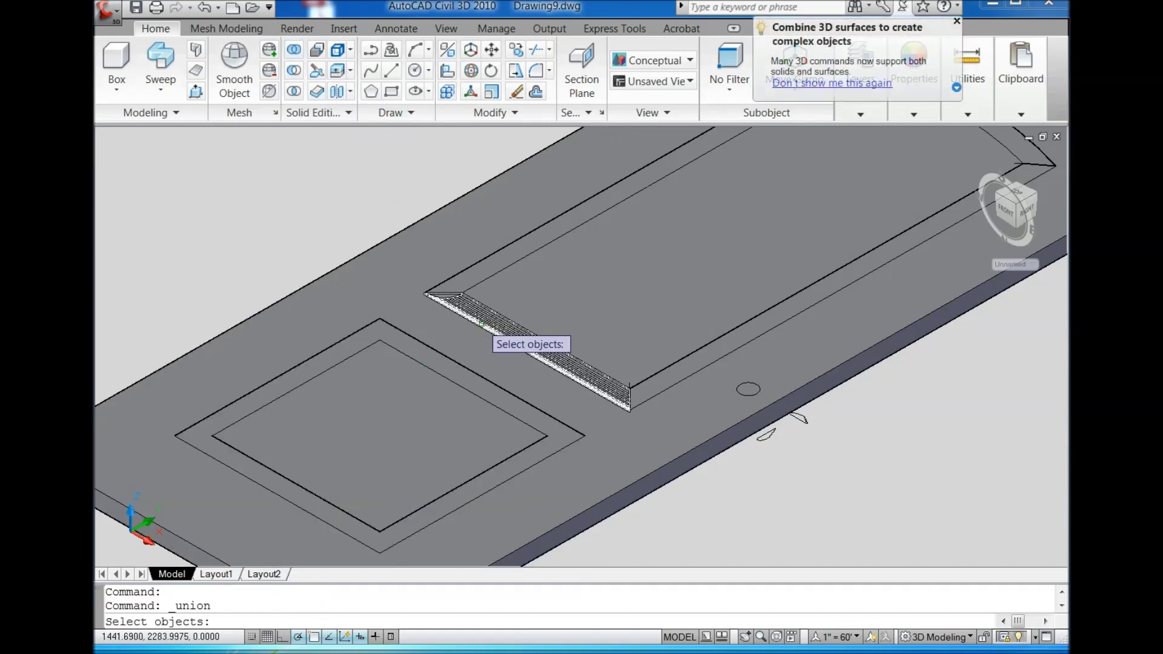
- Union the four recess strips around the arched panel into one solid
click(474, 295)
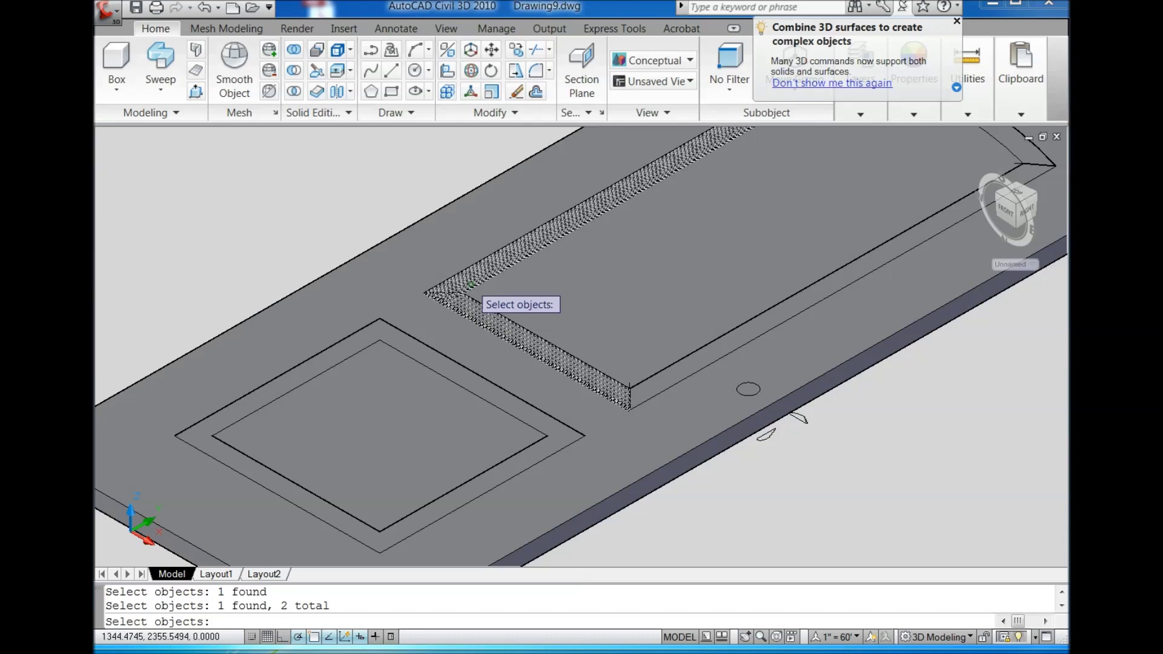
click(669, 377)
scroll(545, 424, down, 3)
scroll(707, 313, up, 3)
scroll(709, 309, up, 2)
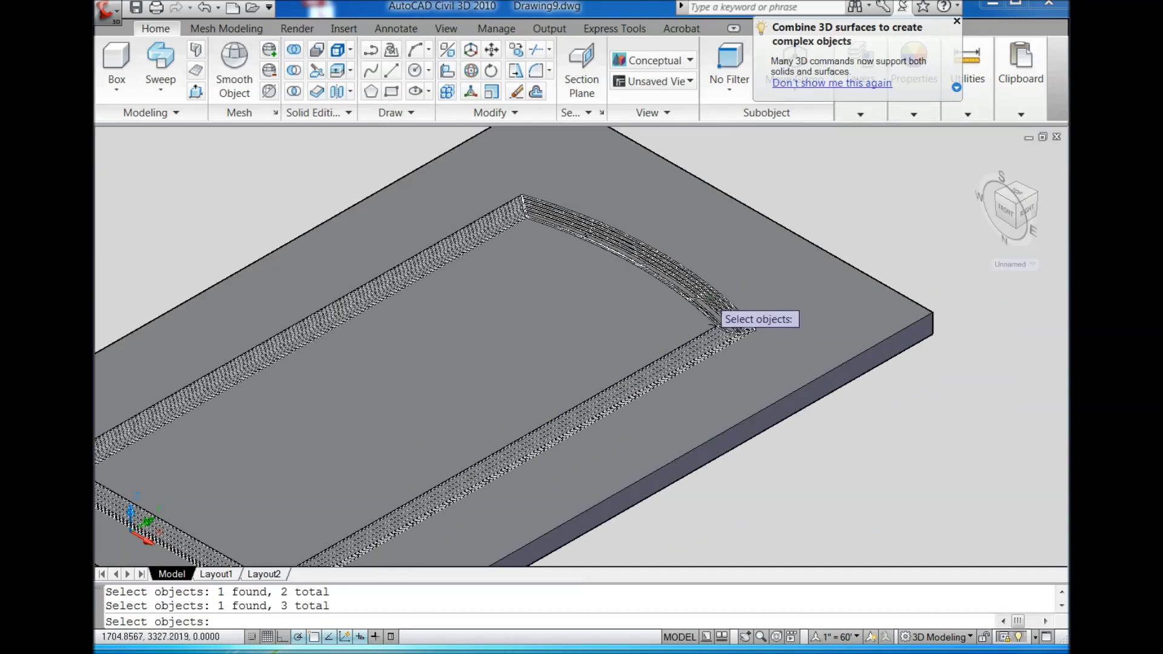
click(706, 302)
key(Return)
scroll(727, 315, down, 5)
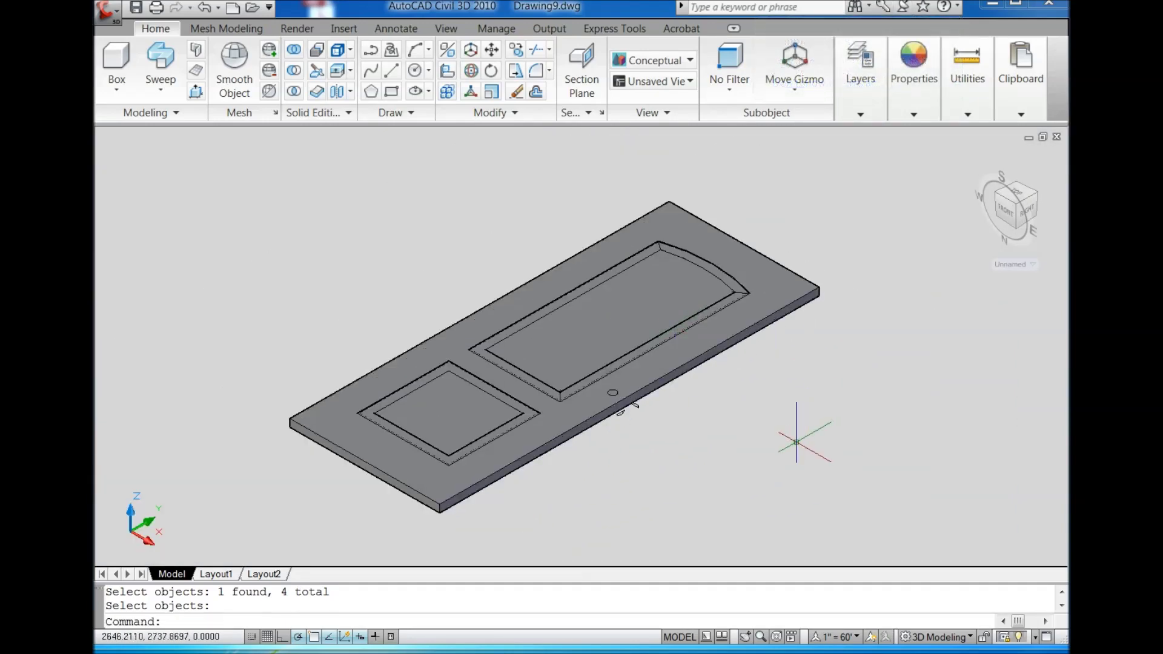
- Presspull the edge circle a shallow depth for the latch hole, then reset UCS to World
click(1008, 264)
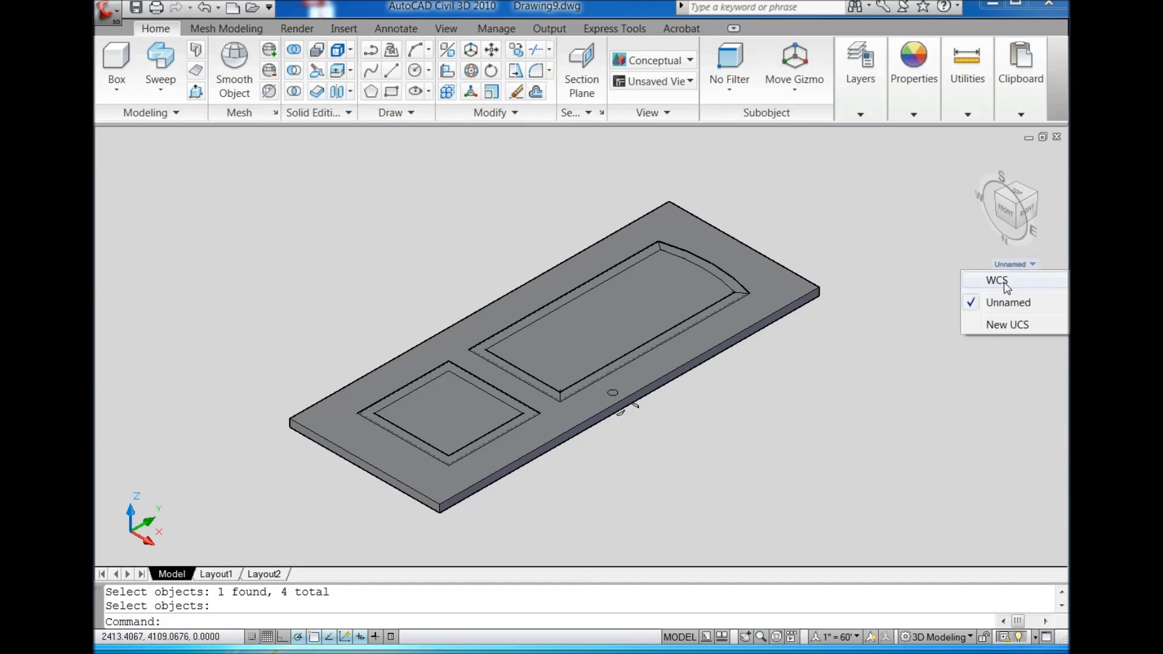
click(195, 91)
scroll(654, 424, up, 3)
scroll(606, 442, up, 2)
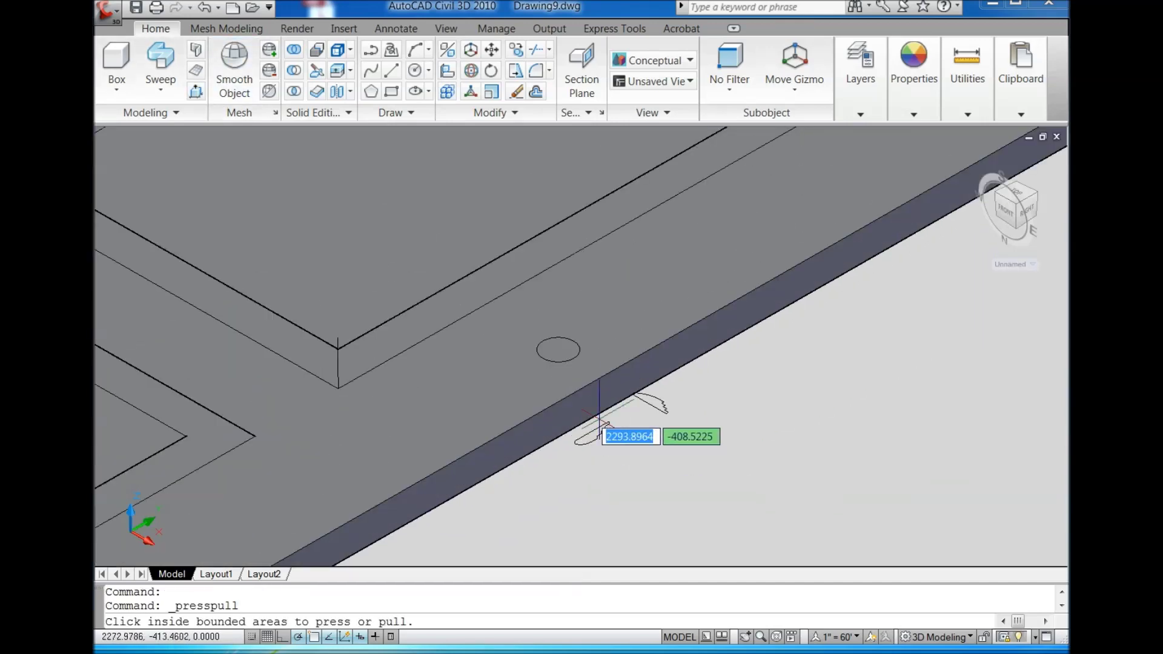
click(558, 348)
click(743, 416)
scroll(742, 418, down, 2)
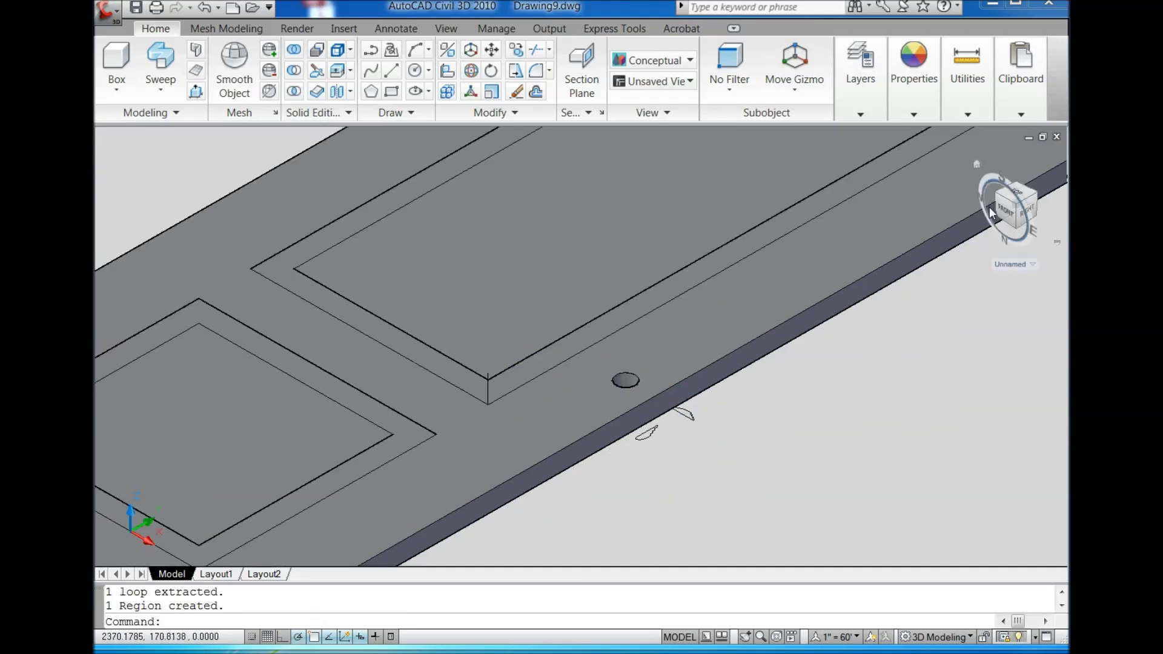
click(1017, 265)
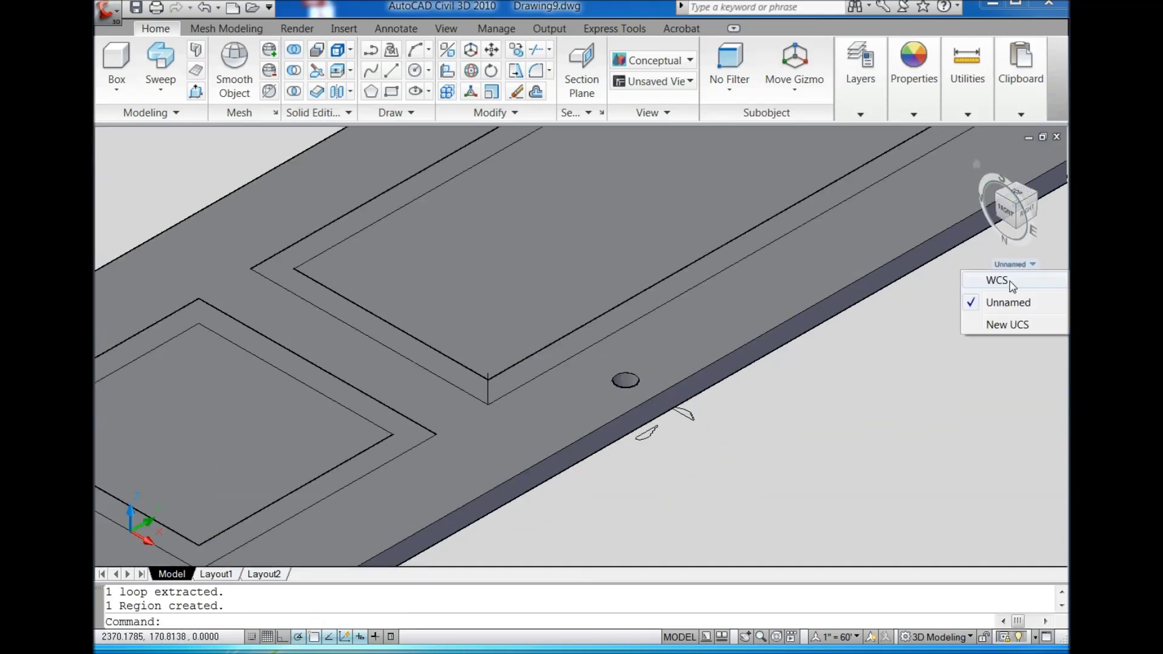
click(976, 164)
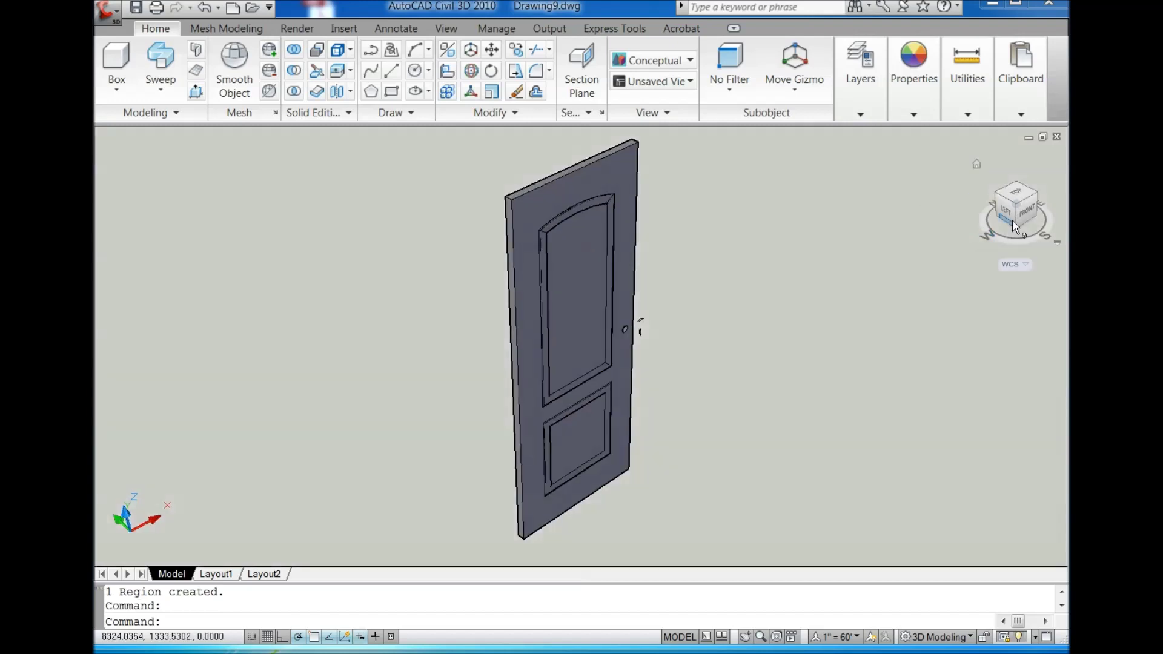
- Switch to a Top view with parallel projection and 3D Wireframe visual style
click(1018, 201)
right_click(1020, 206)
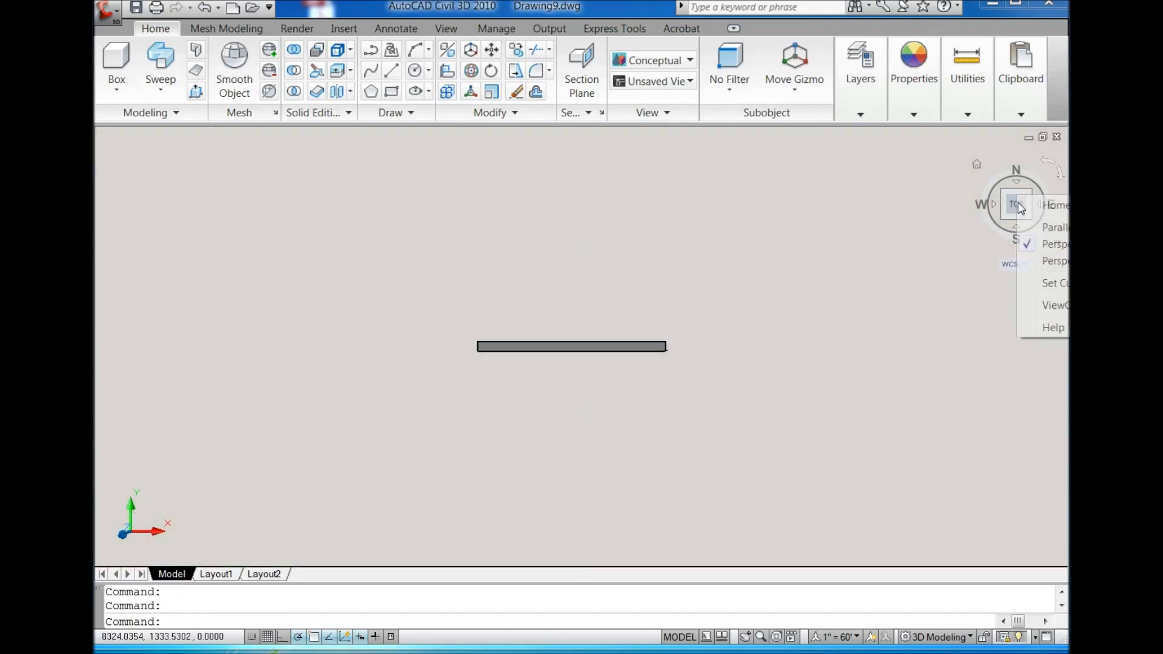
click(1045, 229)
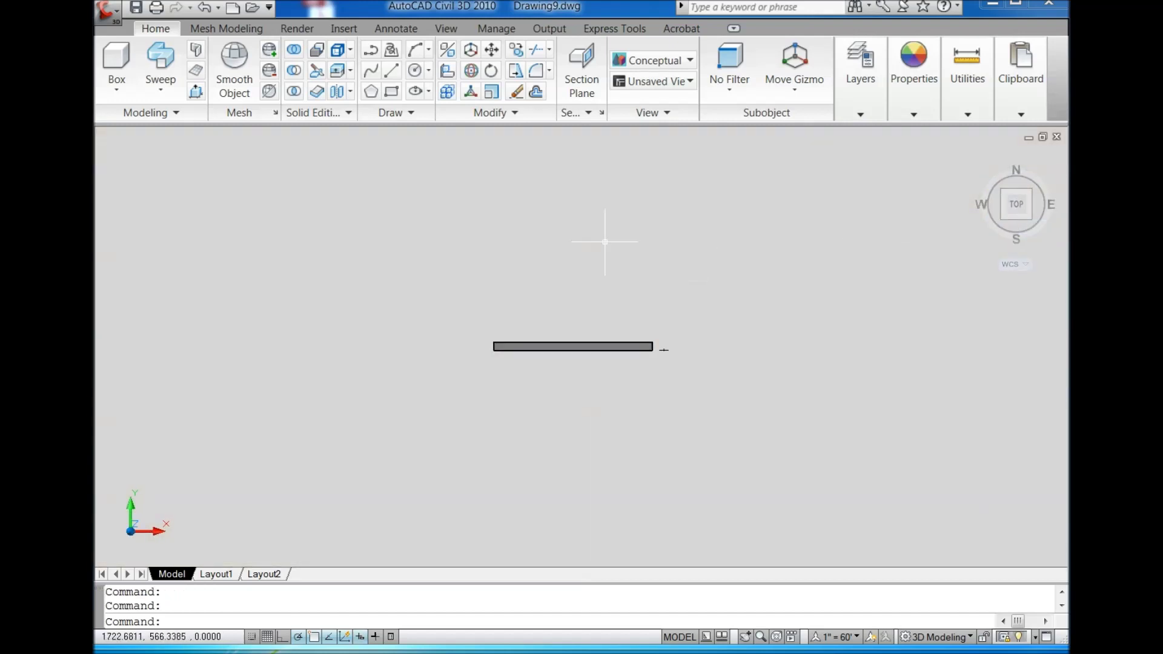
click(653, 61)
click(809, 111)
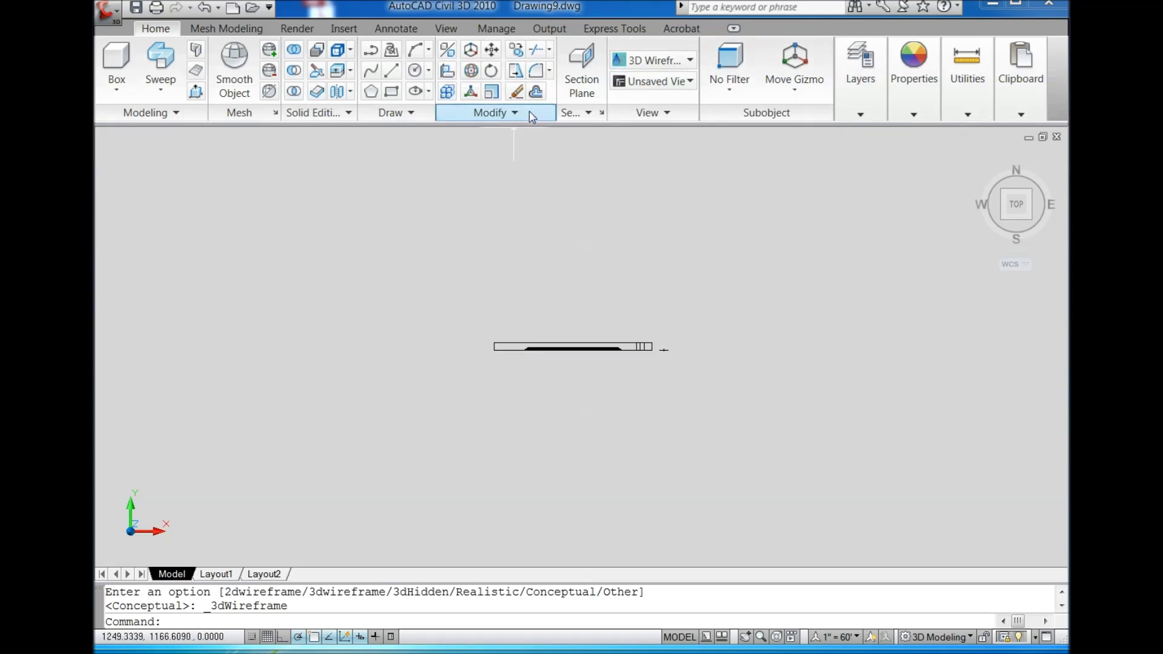
- Start Mirror and window-select the panel moldings as the objects to mirror
click(540, 131)
scroll(599, 412, up, 2)
scroll(579, 377, up, 4)
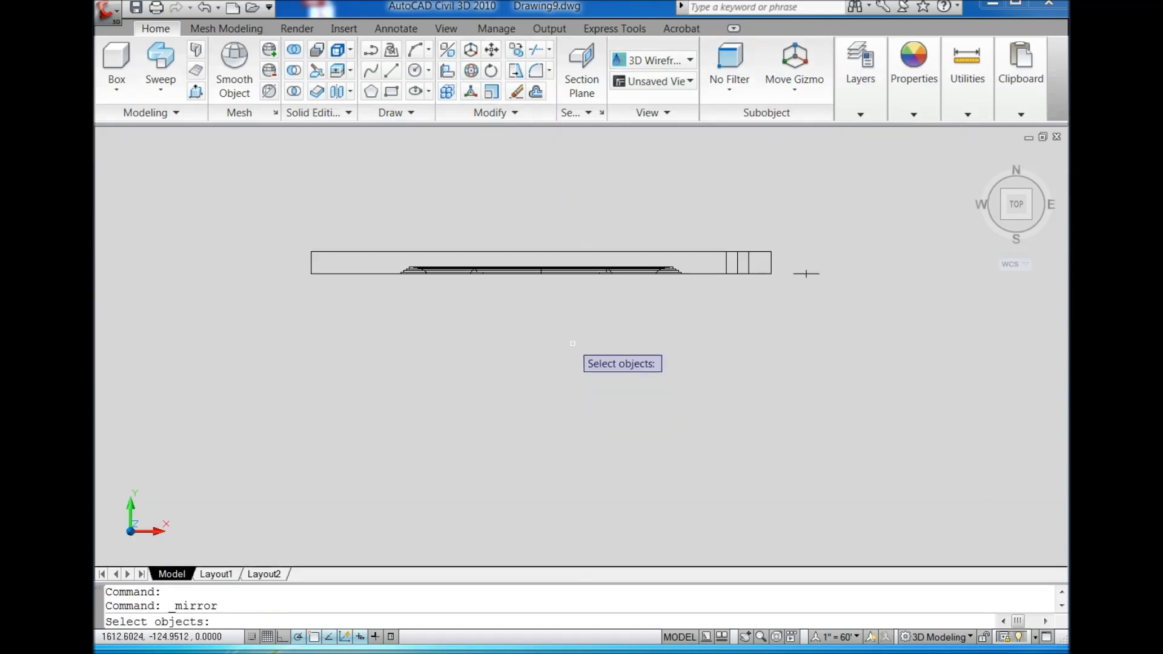
scroll(460, 307, up, 3)
click(295, 185)
scroll(592, 351, down, 4)
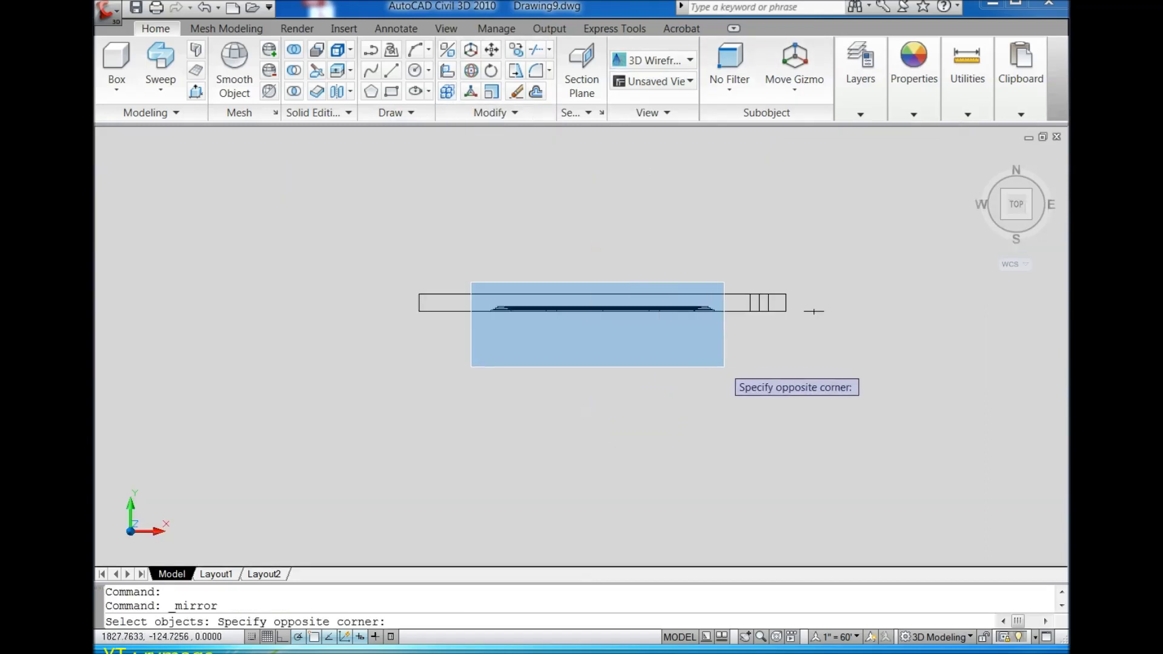
click(721, 363)
click(451, 250)
click(696, 348)
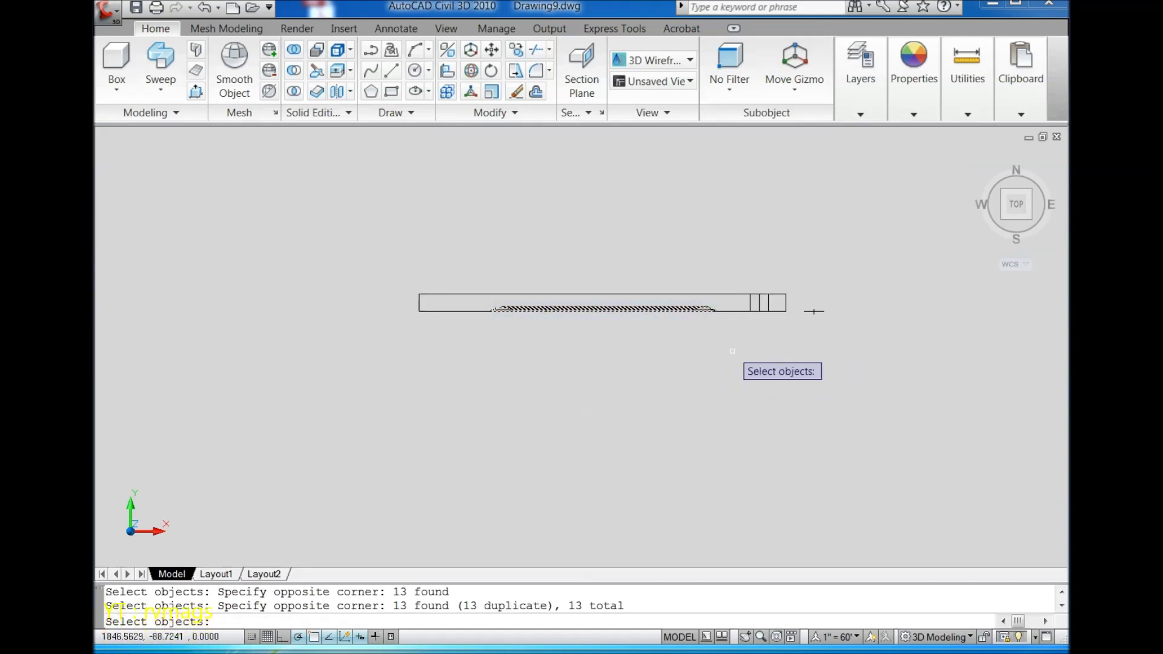
key(Return)
- Mirror the moldings across a horizontal Ortho line, keeping originals, and return to isometric view
scroll(786, 311, up, 3)
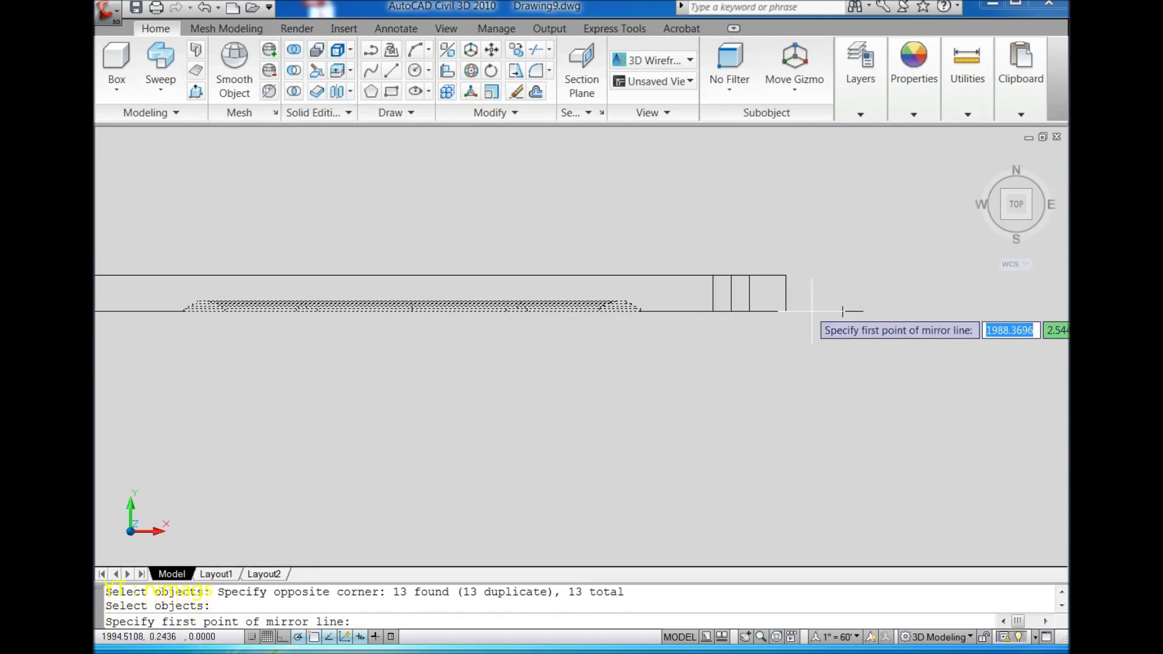
click(786, 293)
scroll(836, 306, down, 4)
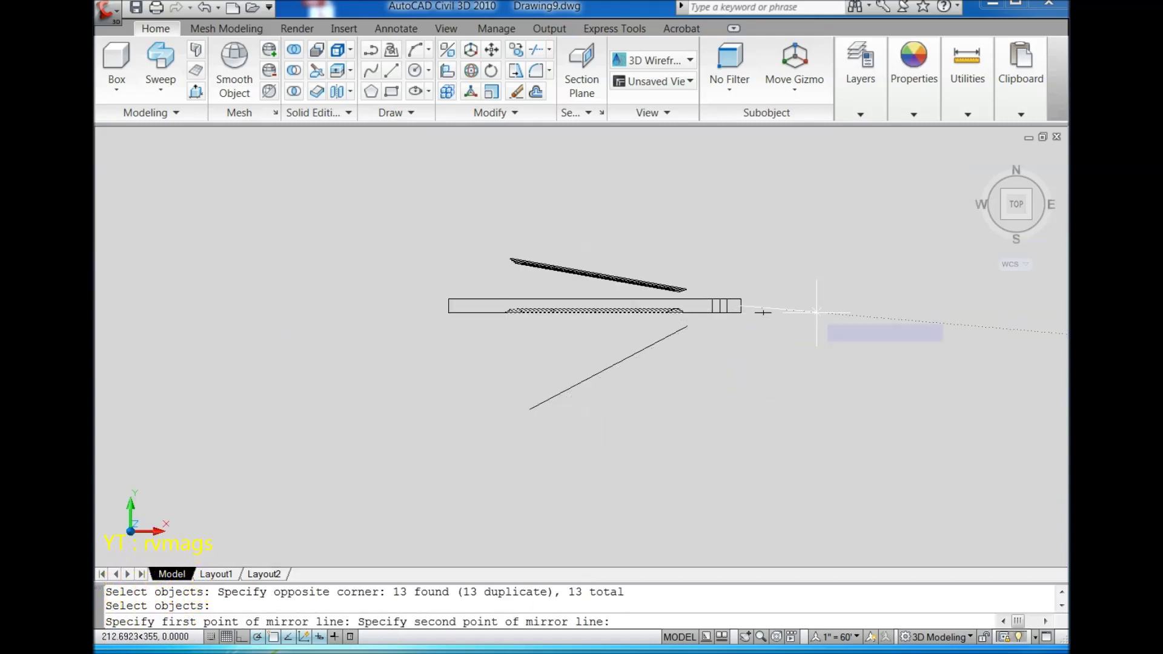
click(248, 637)
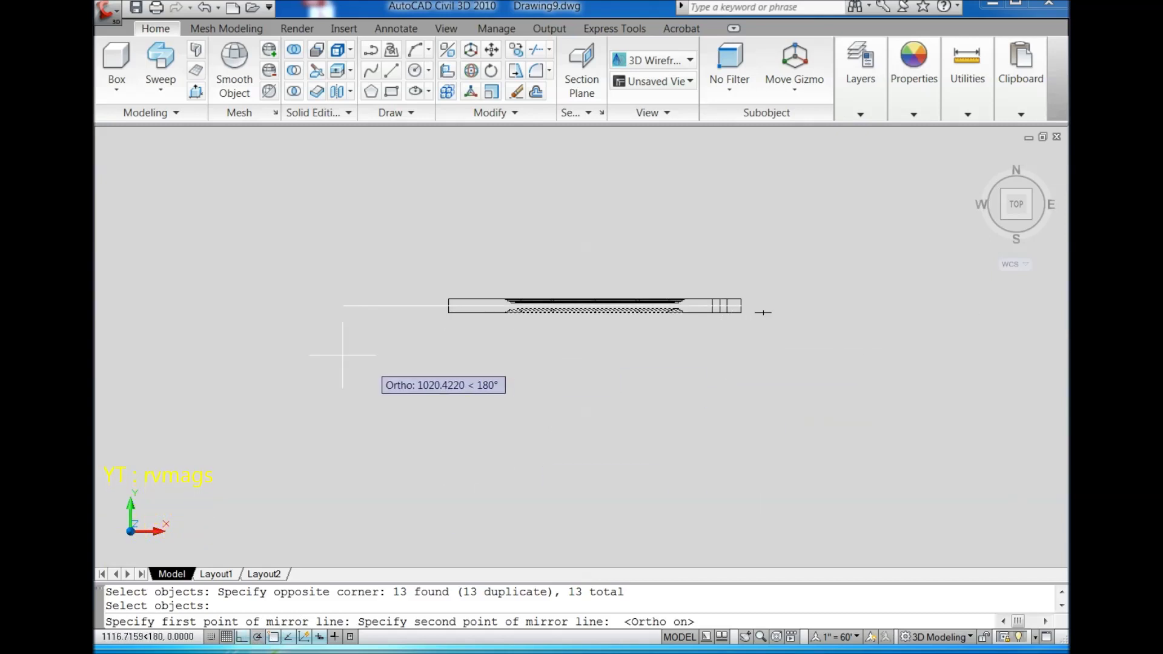
click(331, 336)
key(Return)
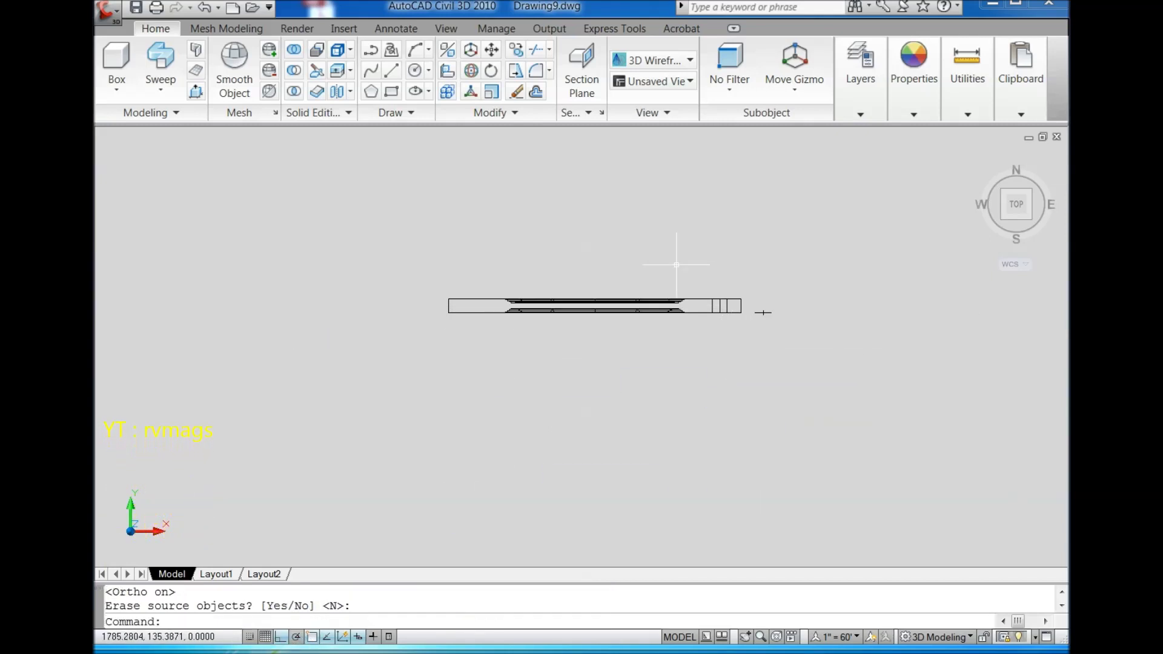
click(1003, 218)
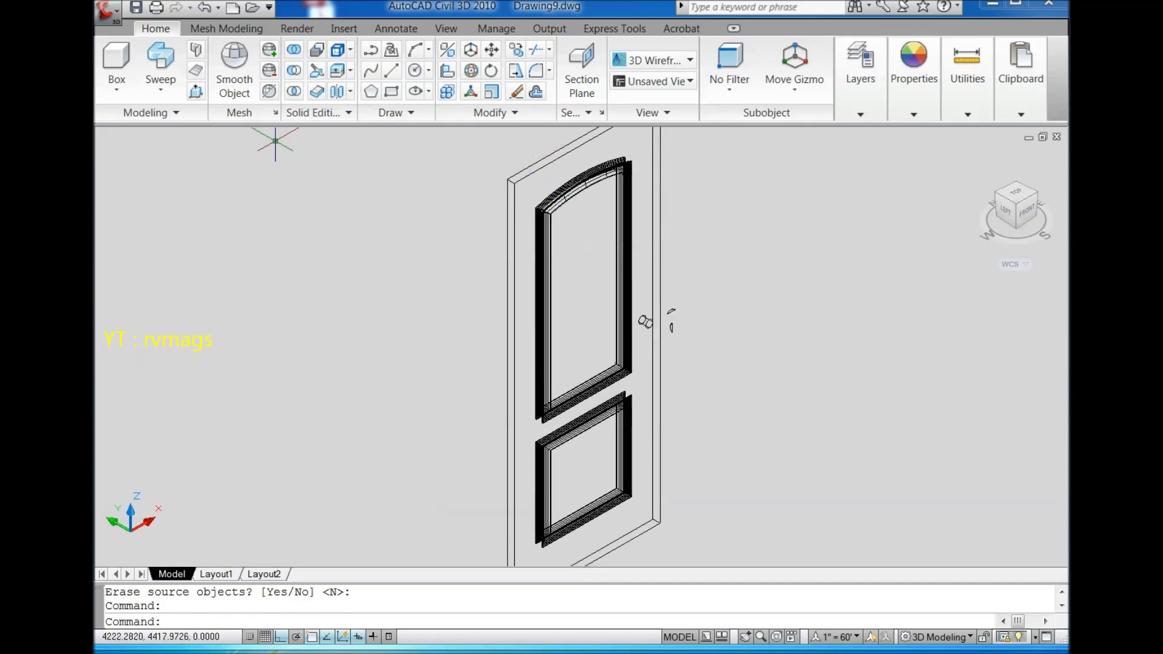
- Subtract the arched panel molding, lower panel molding and one more solid from the door slab
click(293, 70)
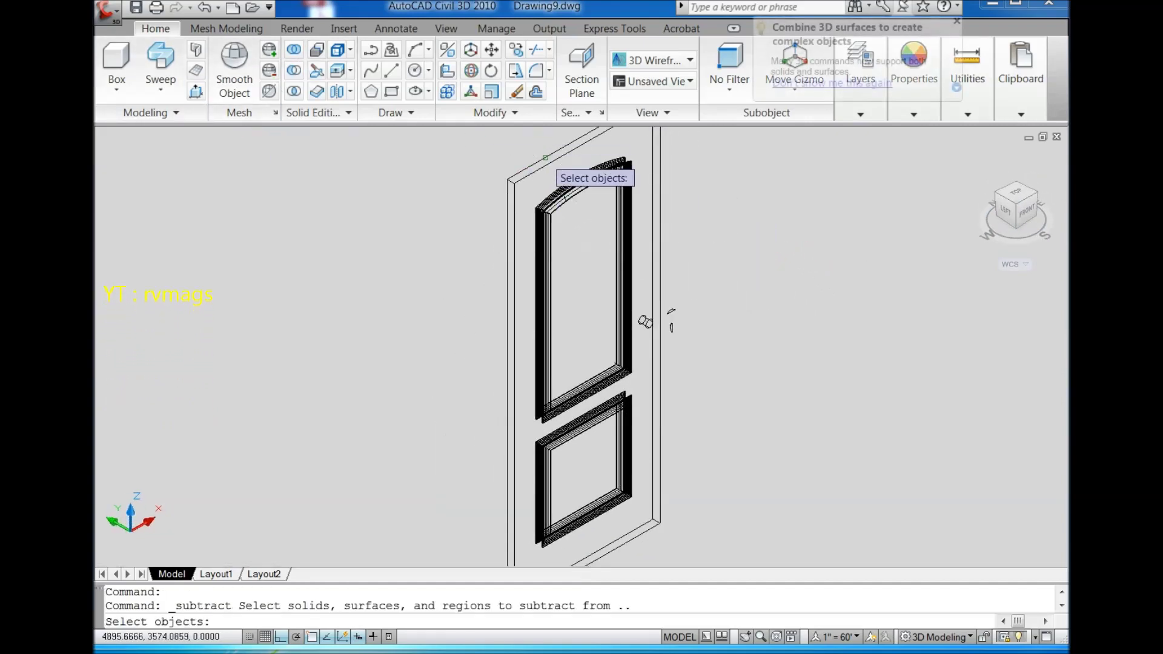
scroll(526, 198, up, 2)
scroll(513, 189, up, 2)
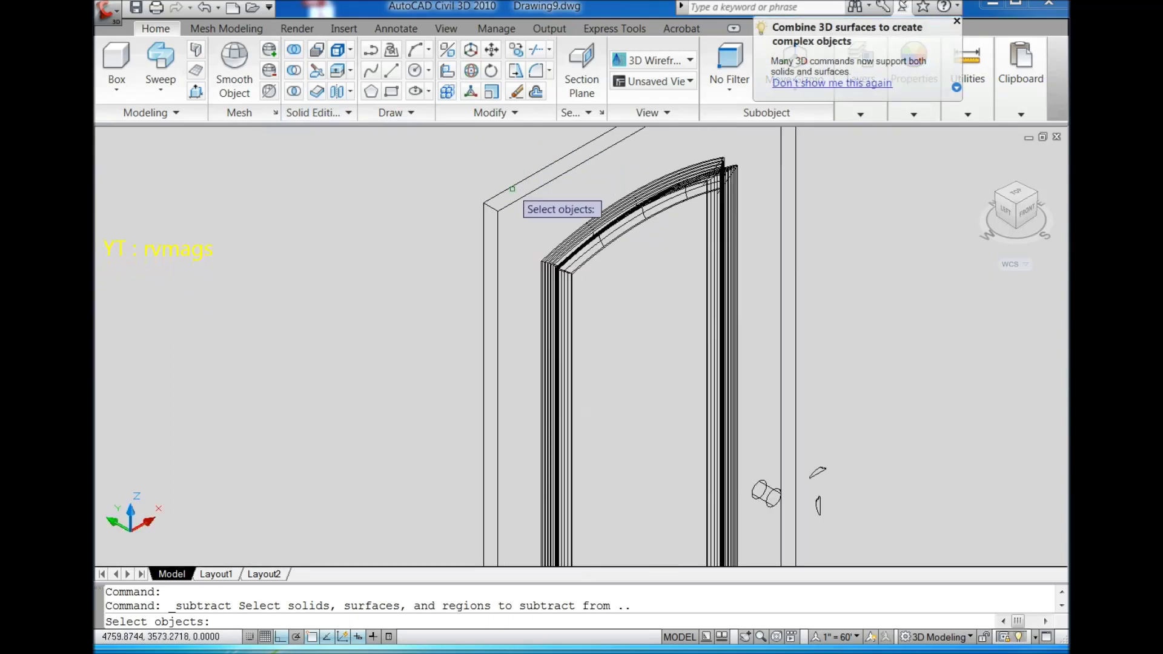
click(484, 217)
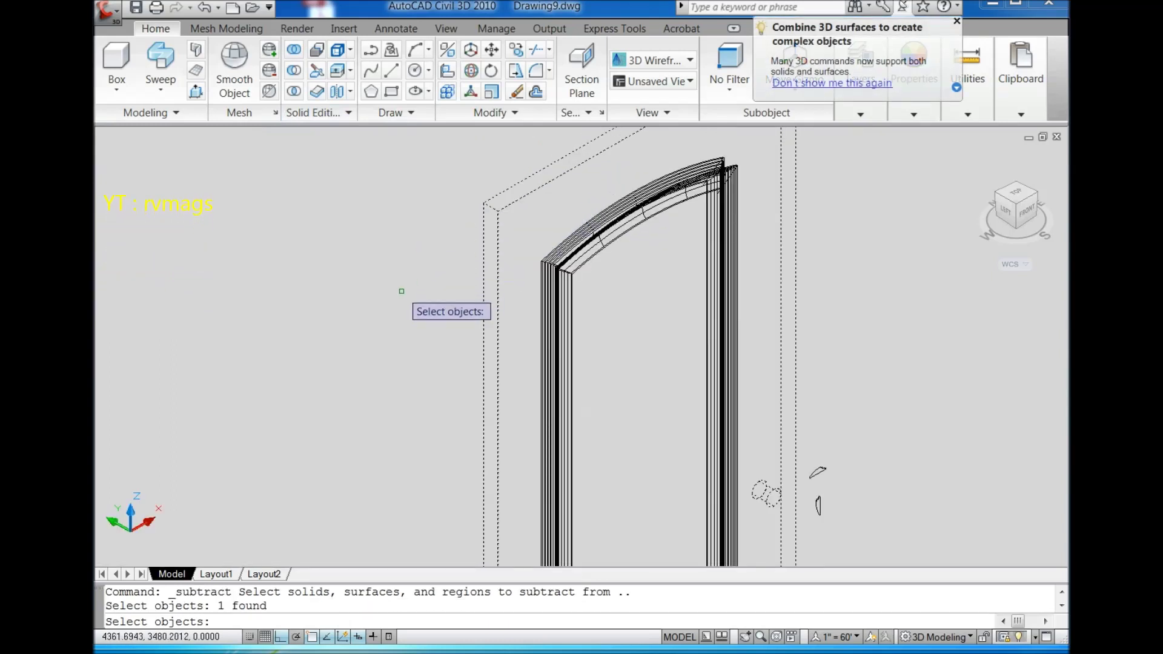
key(Return)
click(567, 300)
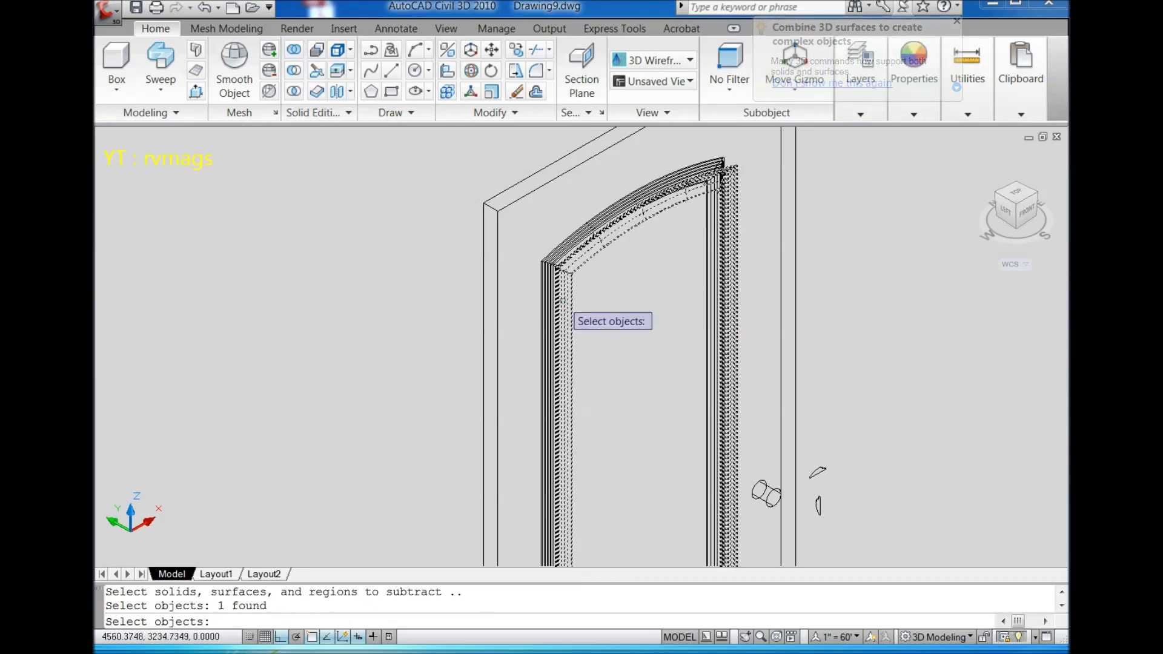
click(549, 267)
scroll(545, 255, down, 3)
scroll(559, 463, up, 3)
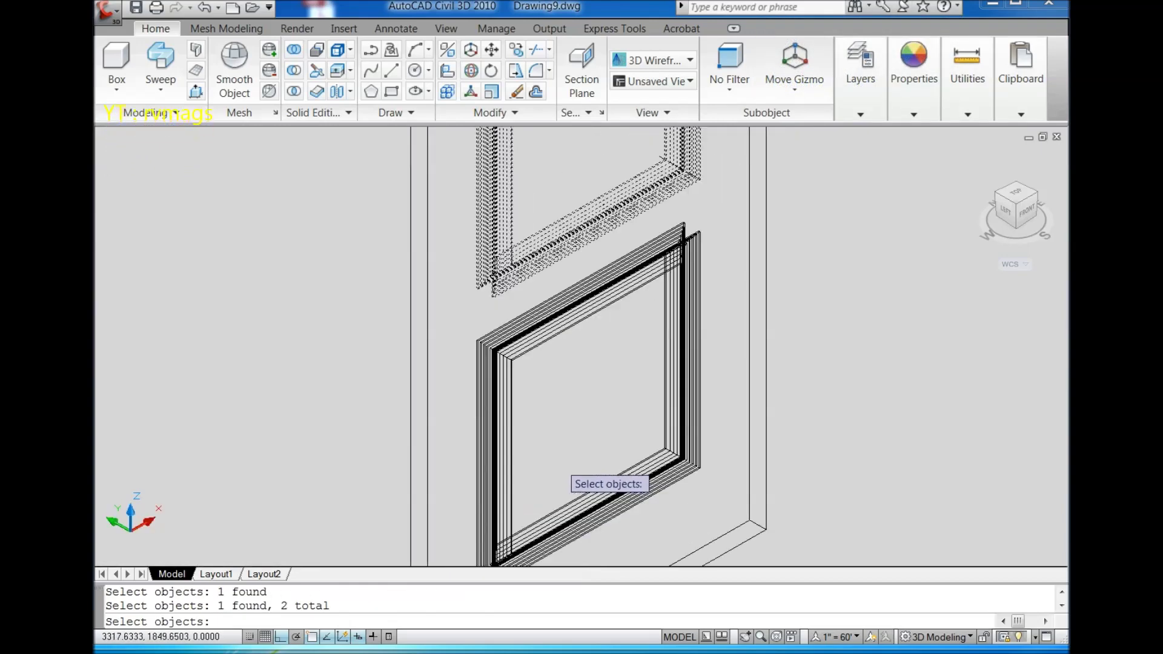
click(497, 357)
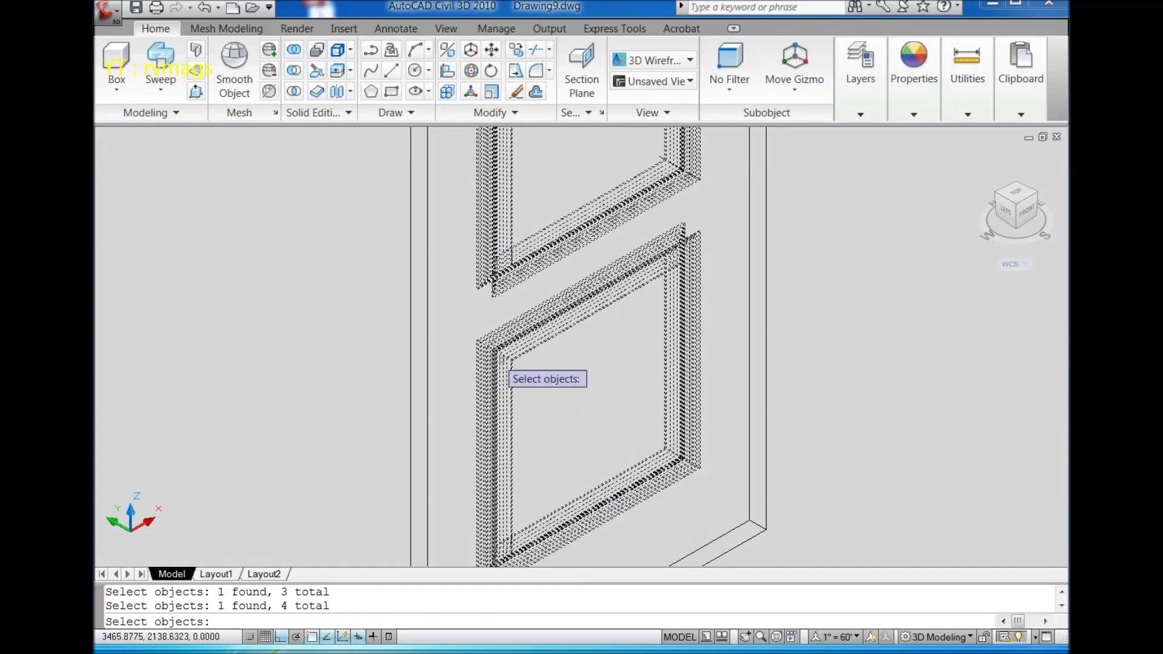
key(Return)
- Display the door in the Conceptual visual style
scroll(667, 363, down, 2)
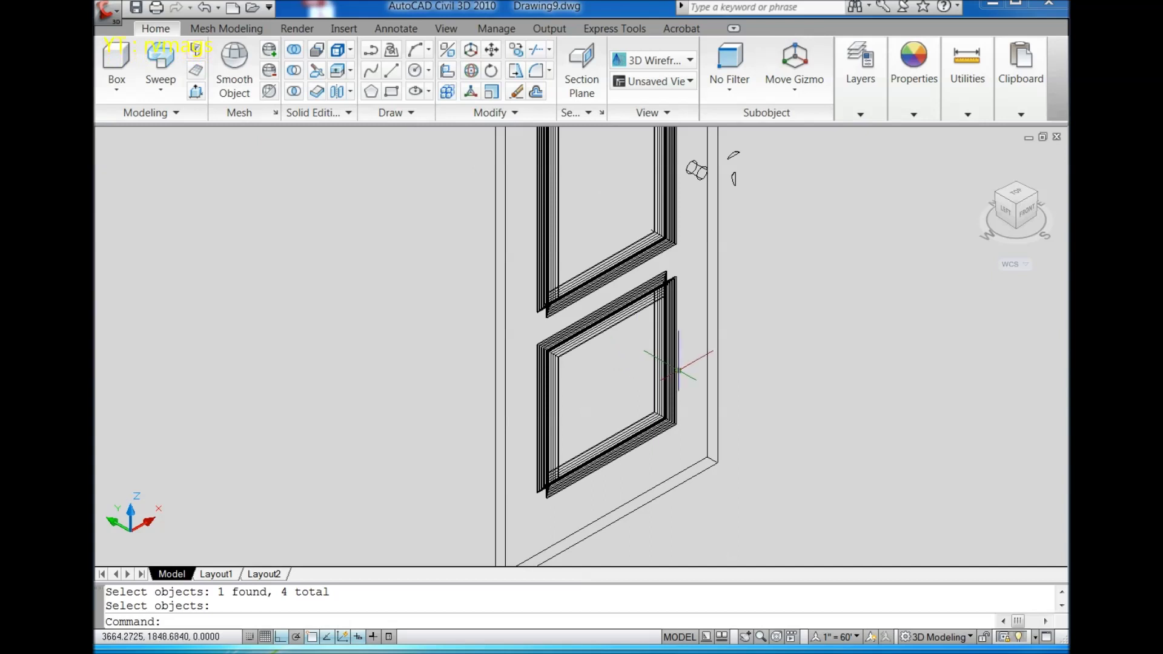
click(654, 60)
click(869, 100)
- Cancel the active command and set the UCS to the Right preset
scroll(770, 358, down, 5)
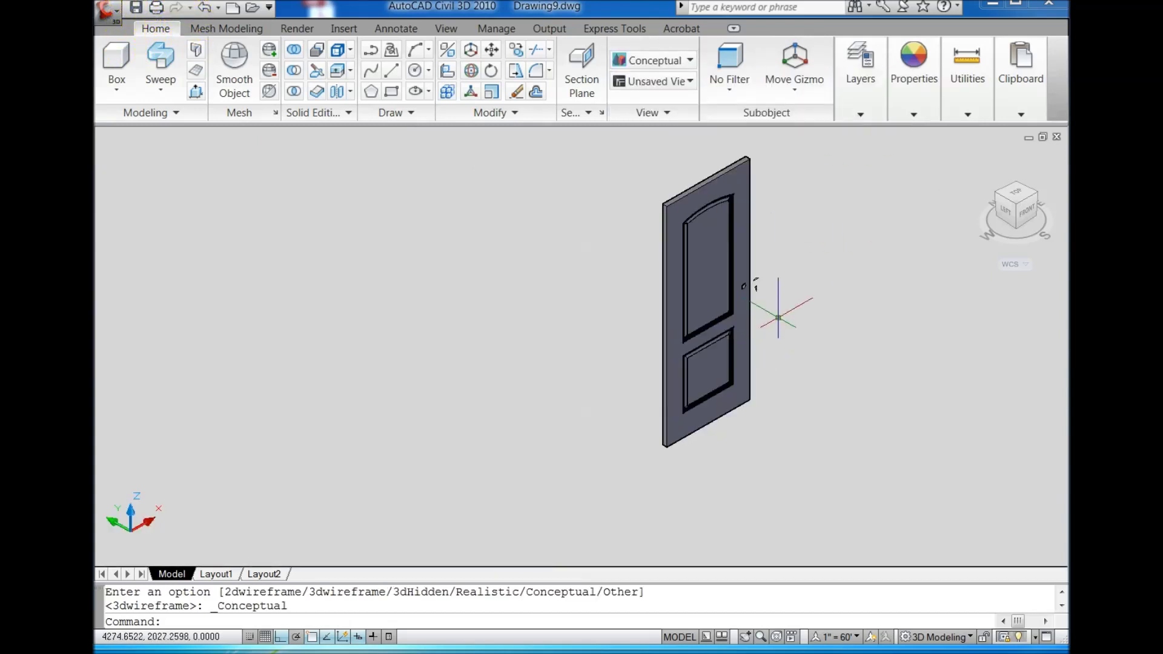
scroll(779, 251, up, 5)
key(Escape)
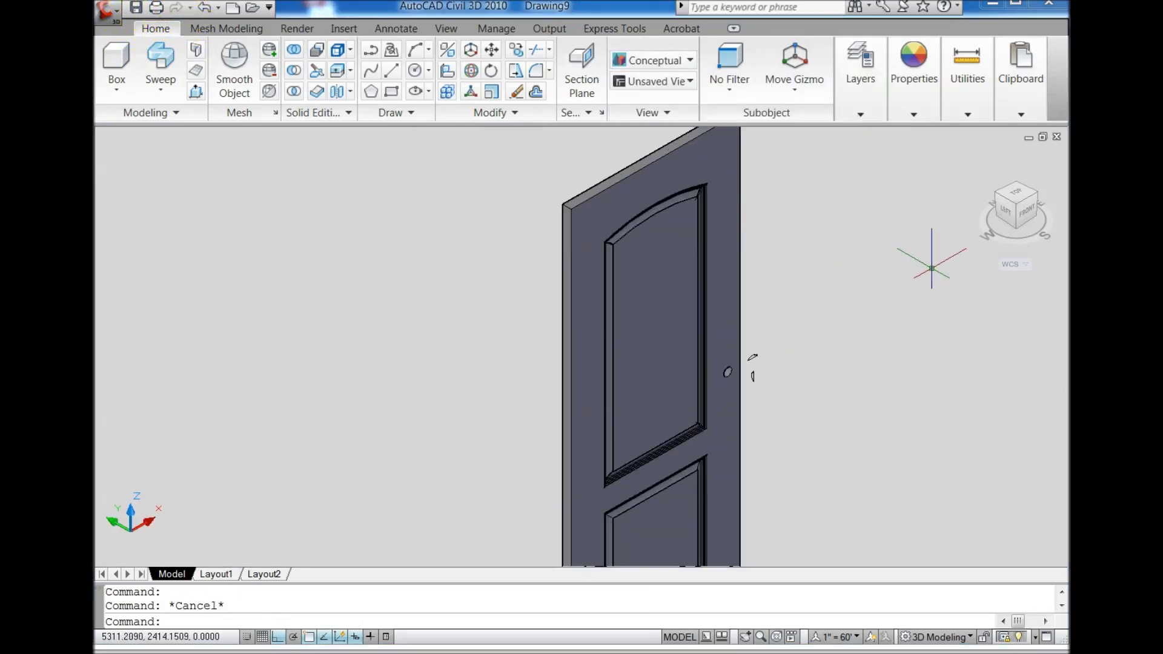
click(1016, 188)
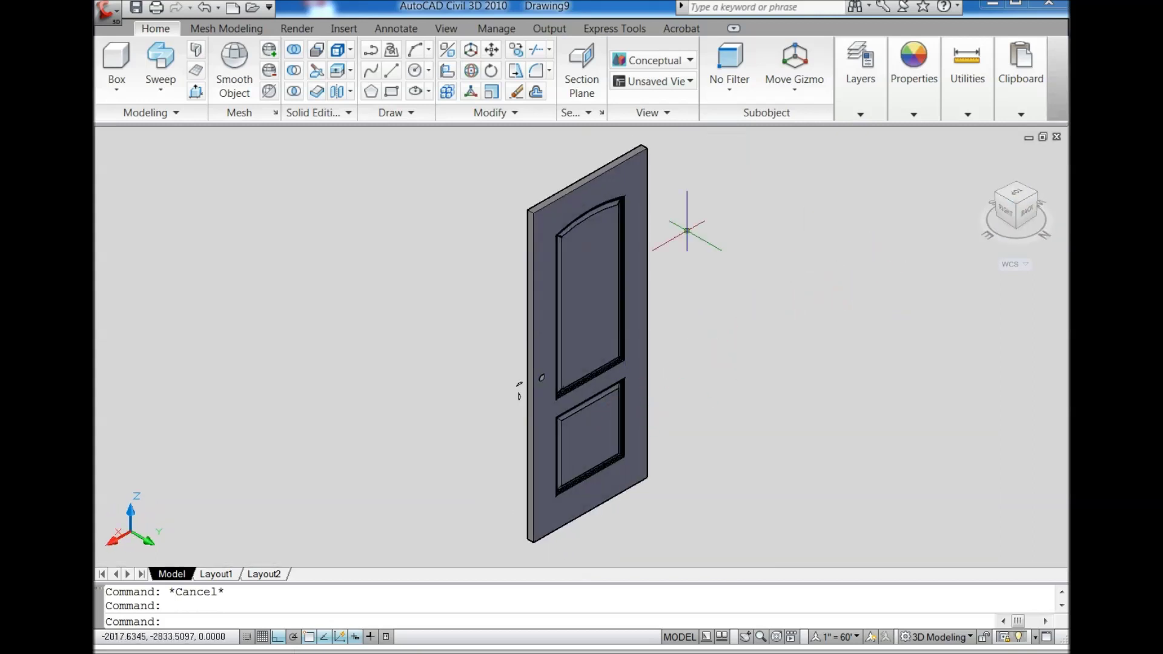
click(447, 28)
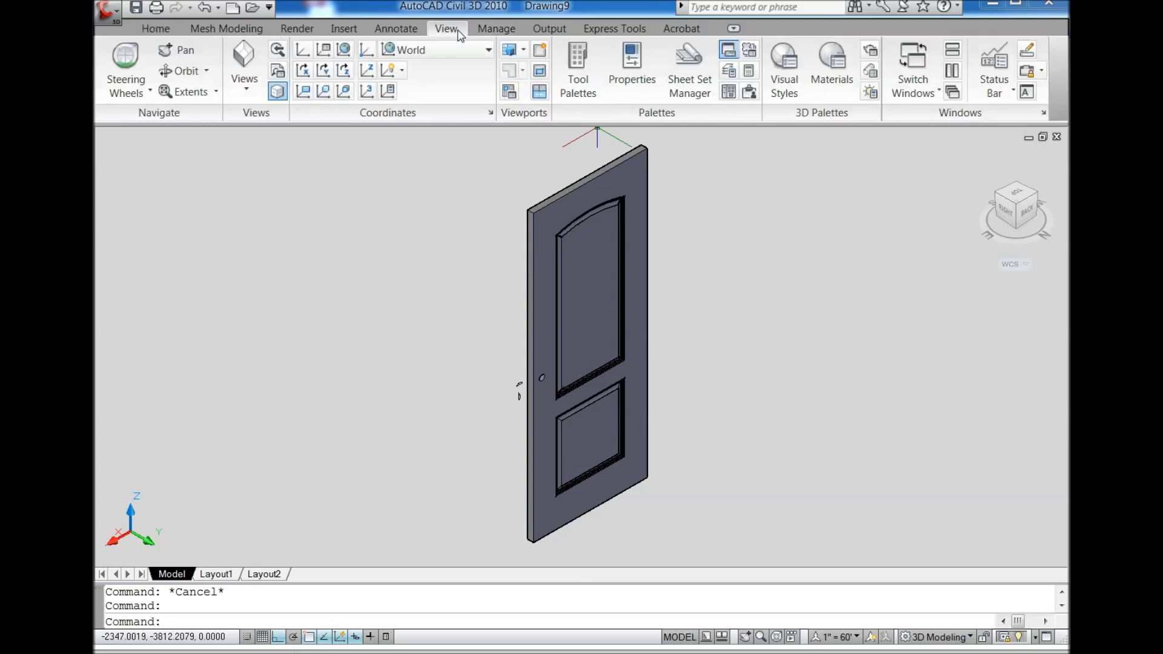
click(446, 51)
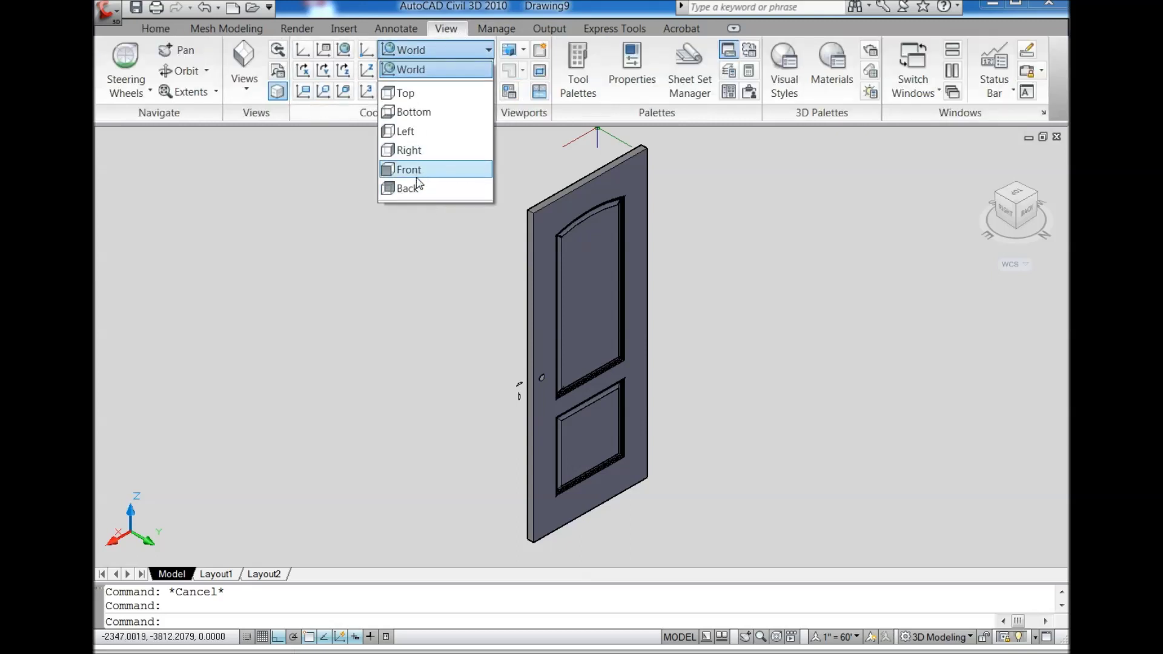
click(418, 151)
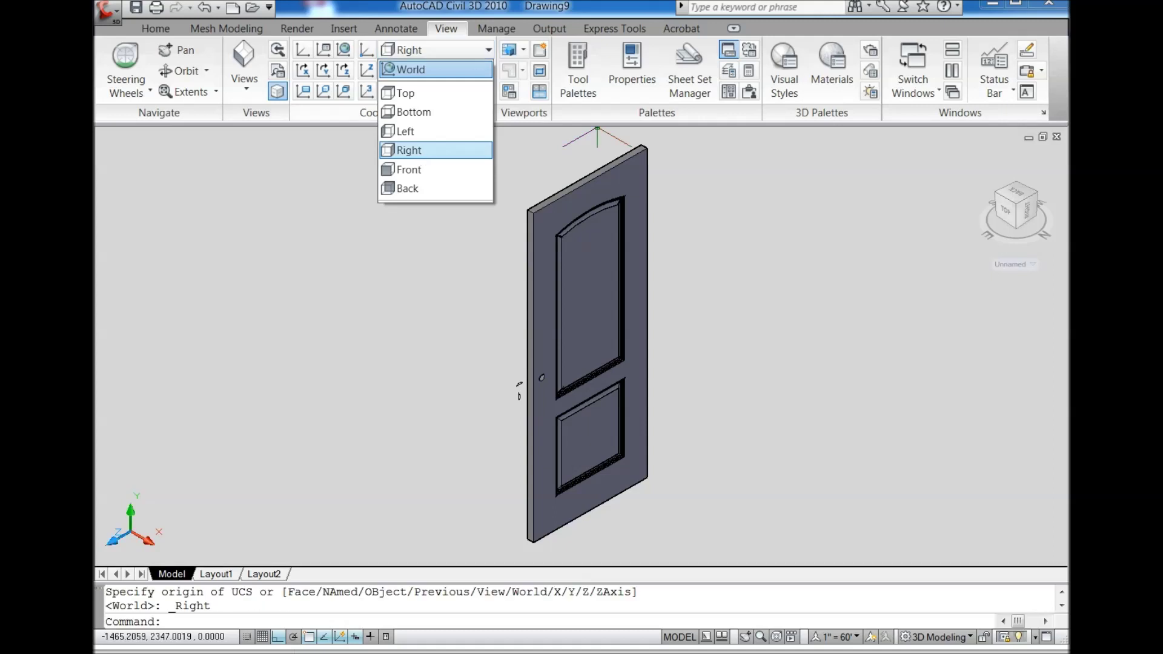
- Align the UCS to the door's top edge face and view it from Top
click(1016, 229)
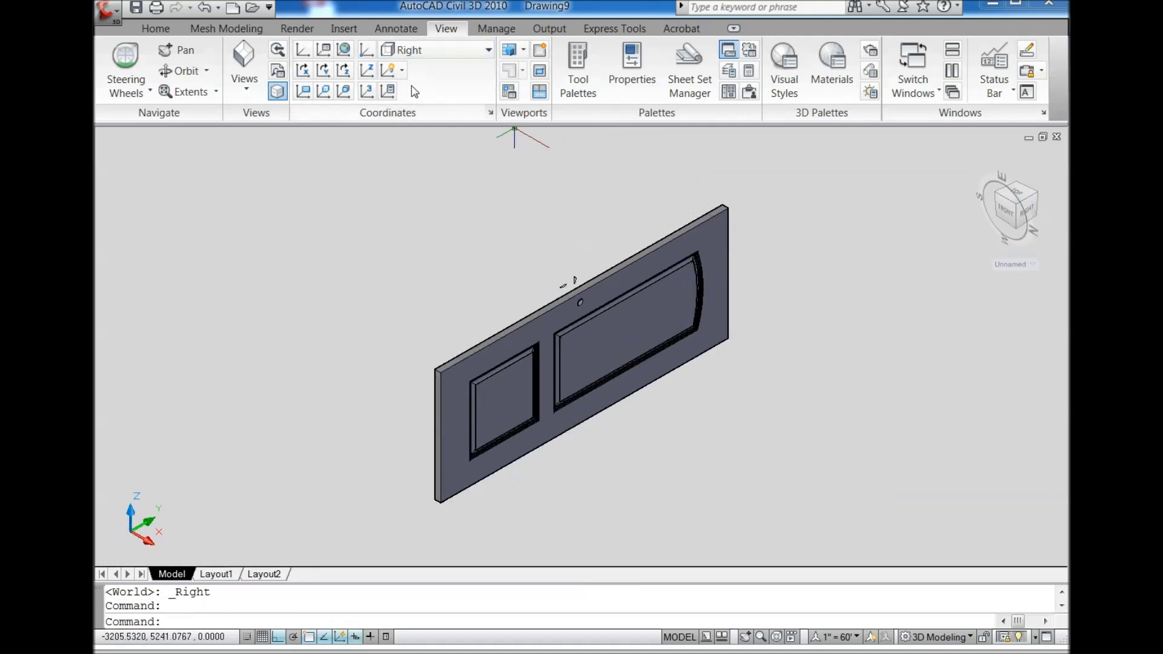
click(343, 91)
scroll(582, 273, up, 3)
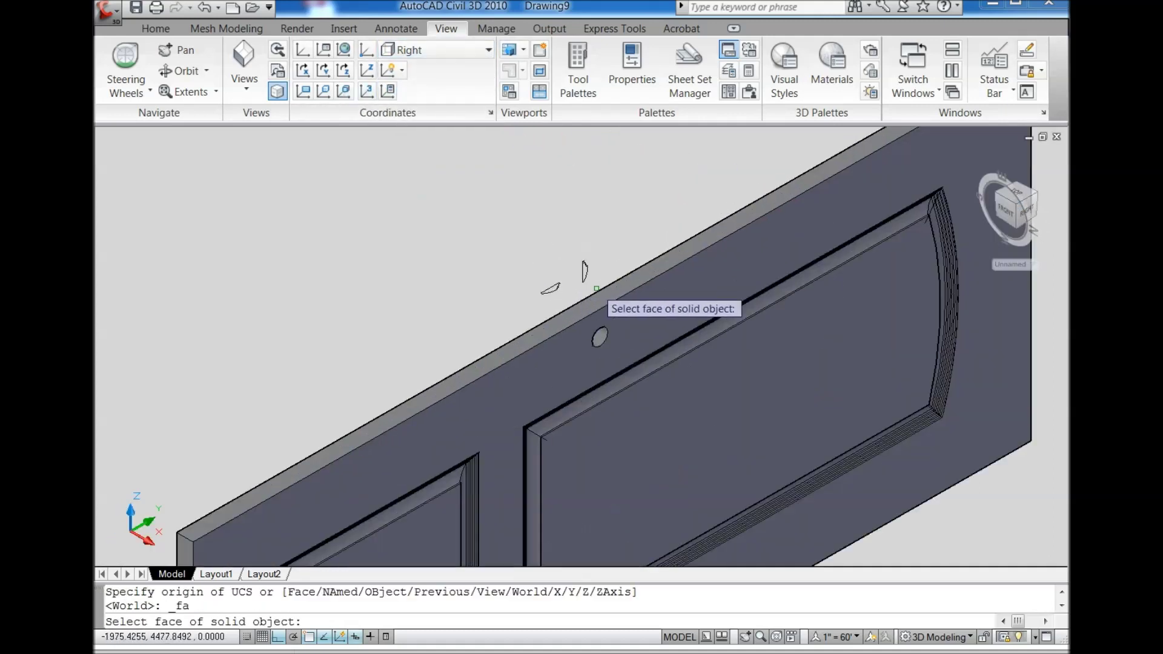
scroll(606, 302, up, 3)
click(612, 308)
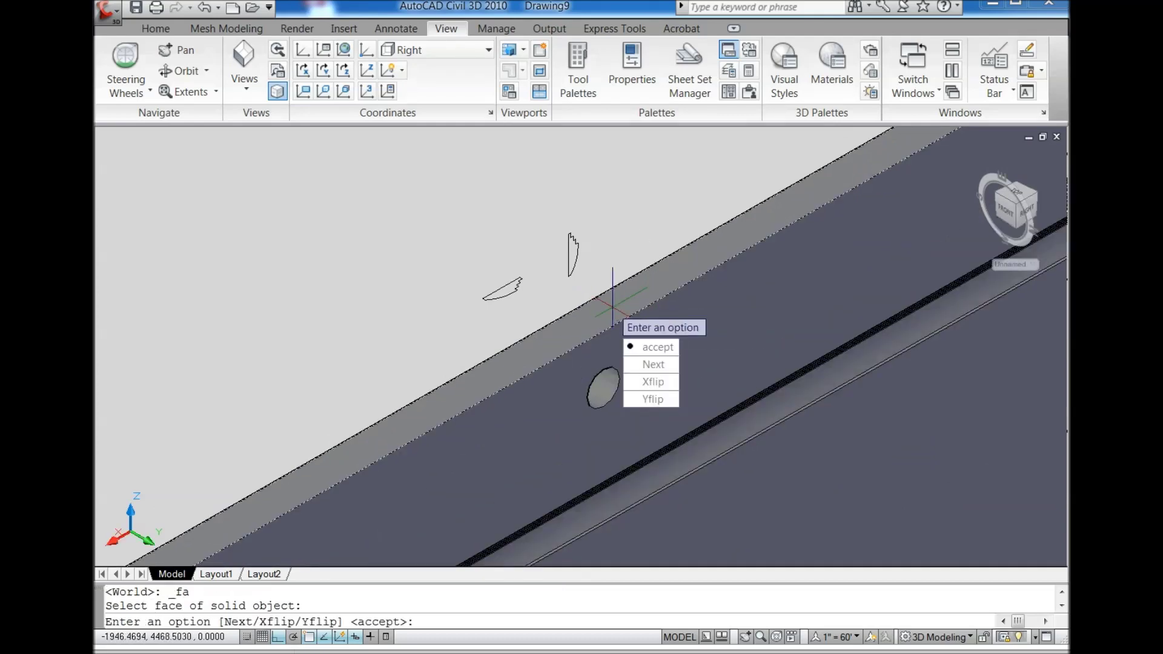
key(Return)
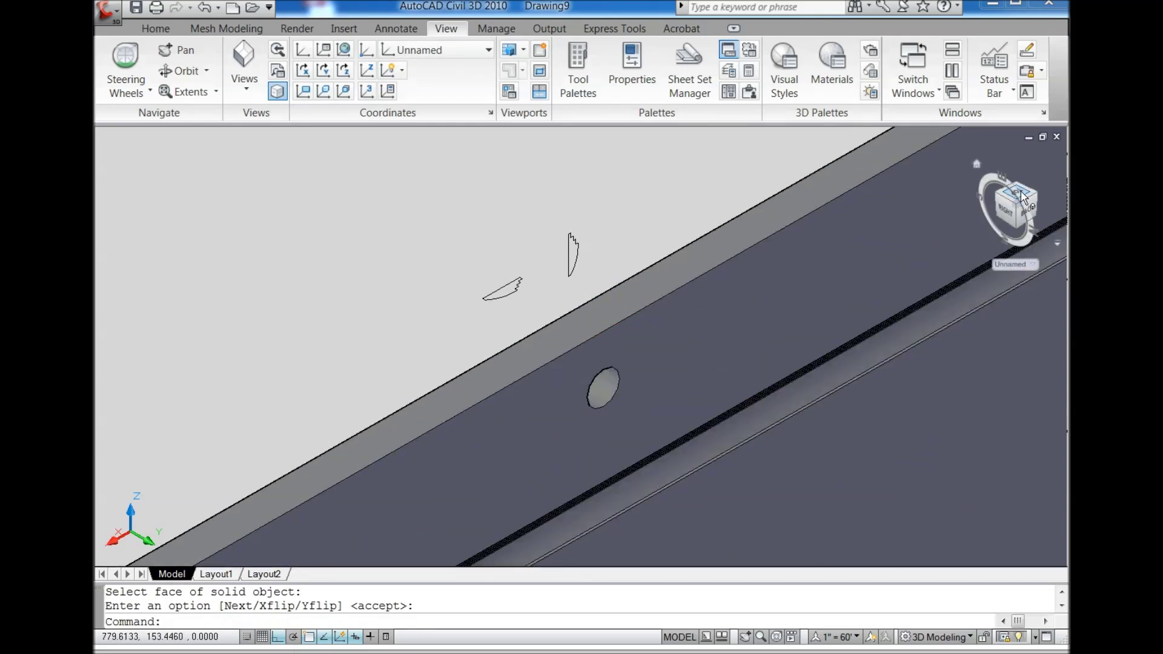
click(1021, 197)
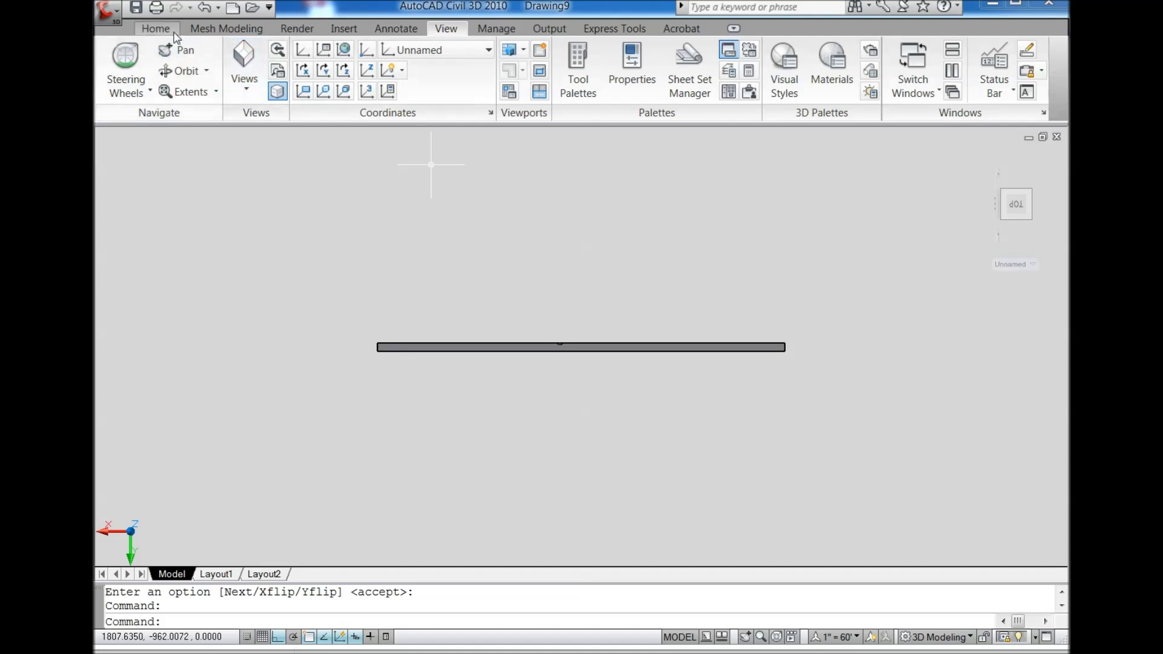
- Draw a closed 20 by 57 polyline rectangle beside the door edge
click(174, 34)
click(372, 54)
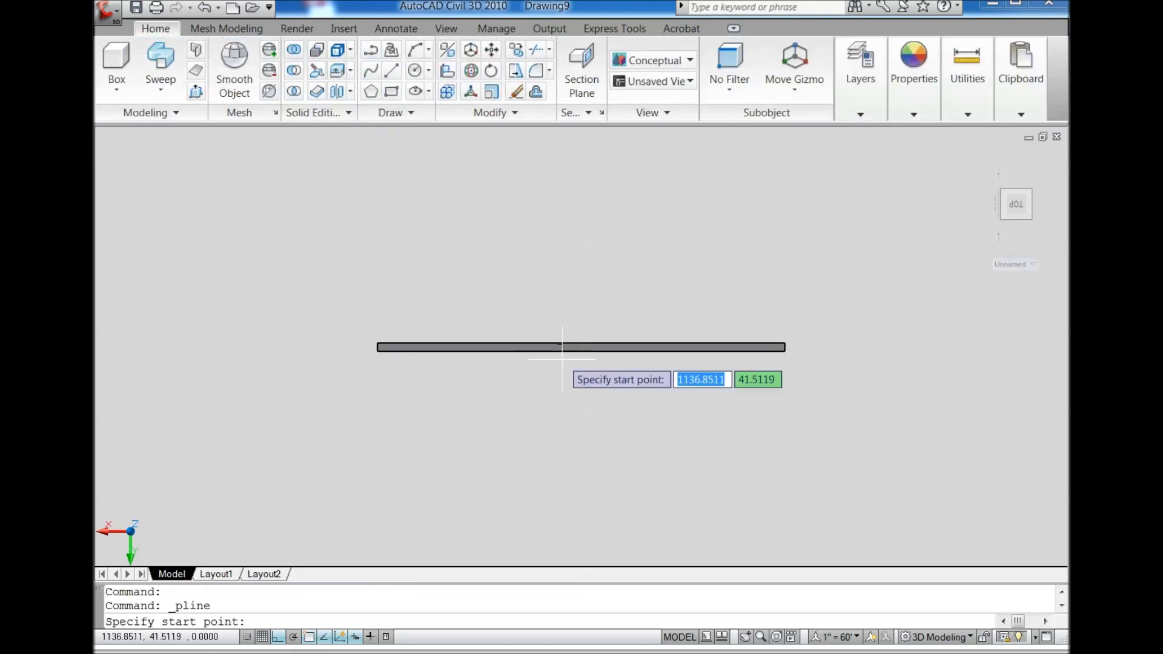
scroll(561, 342, up, 3)
scroll(555, 315, up, 2)
click(481, 369)
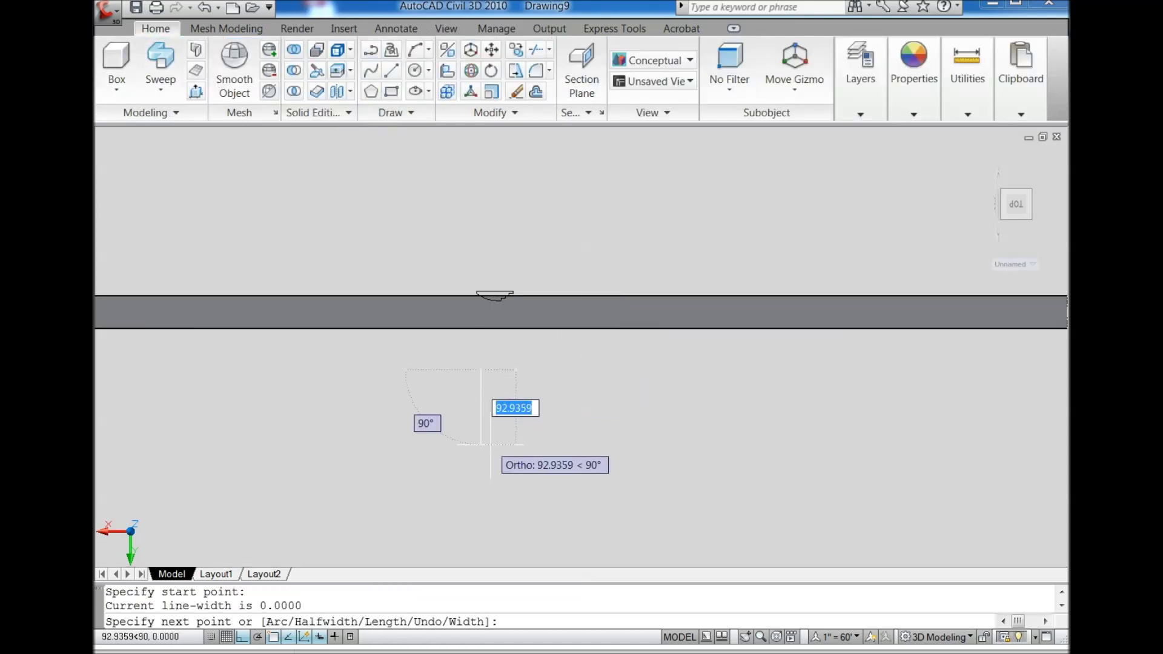
key(Return)
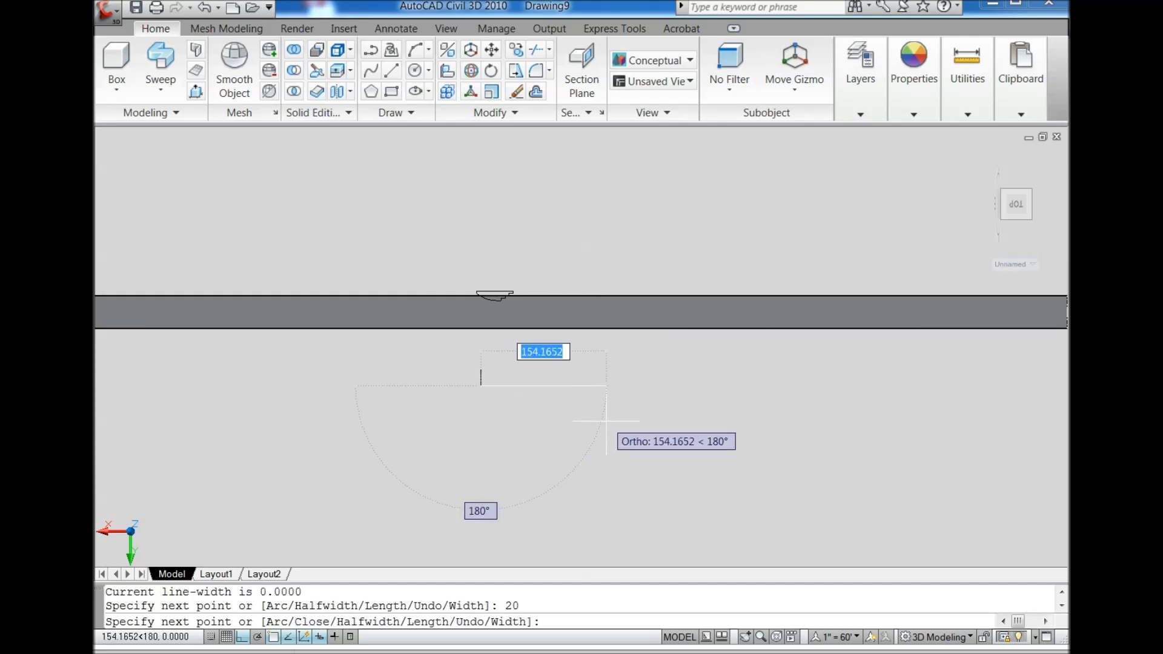
key(Return)
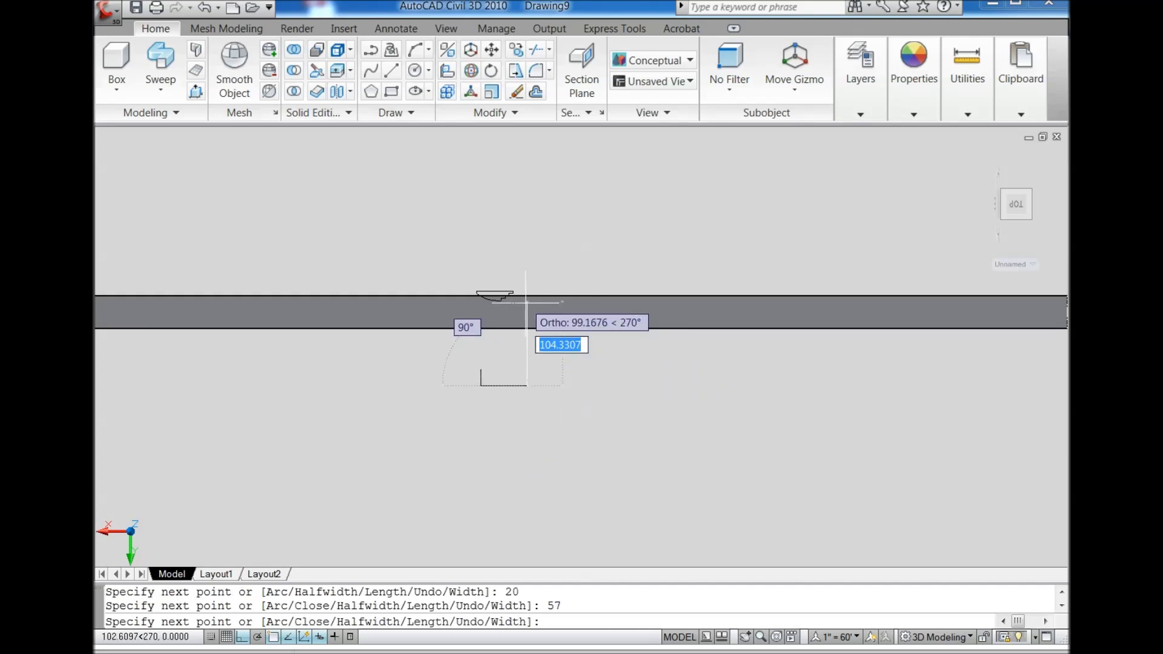
text(0)
key(Return)
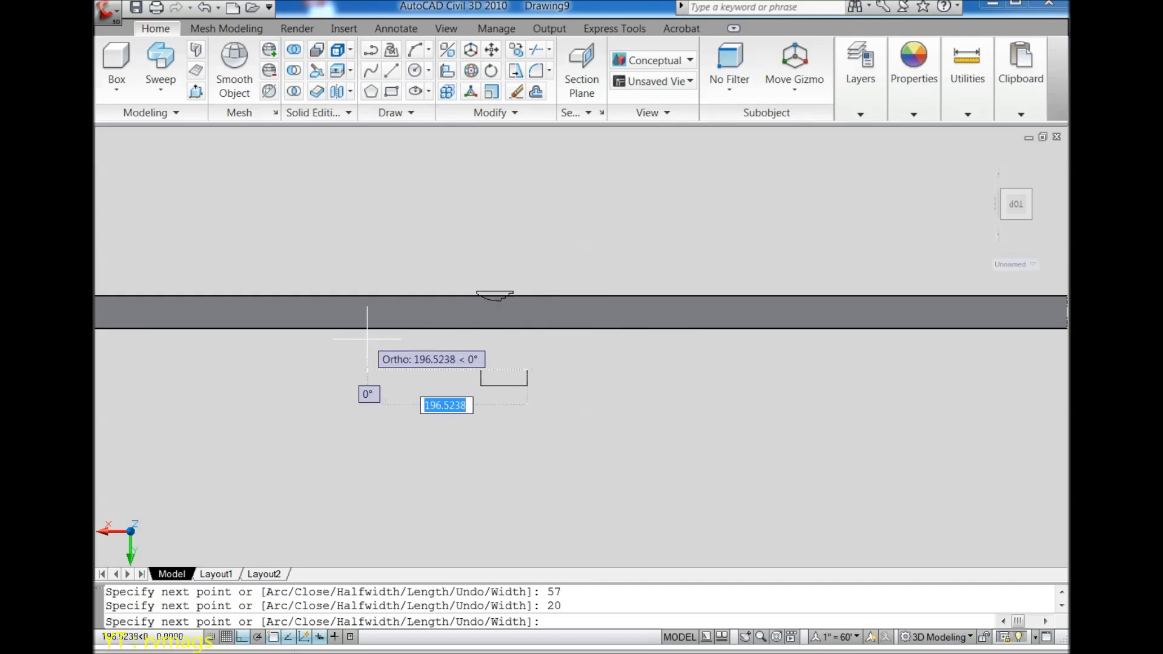
text(c)
key(Return)
- Window-select the new rectangle
scroll(527, 385, up, 2)
scroll(527, 385, up, 2)
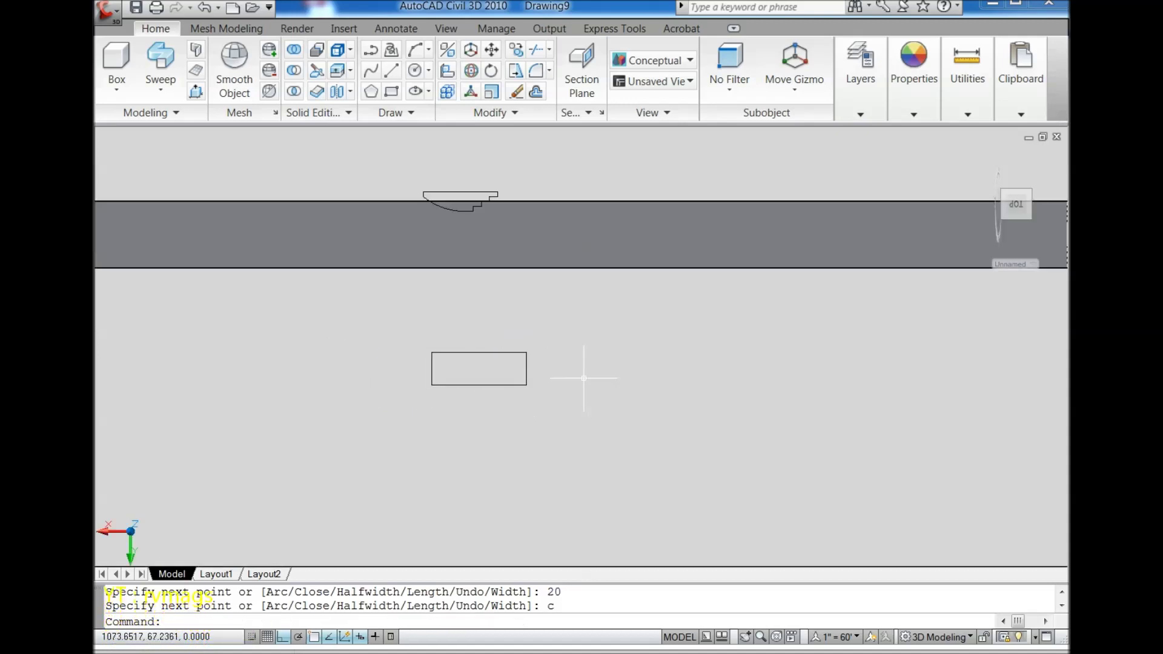
click(567, 400)
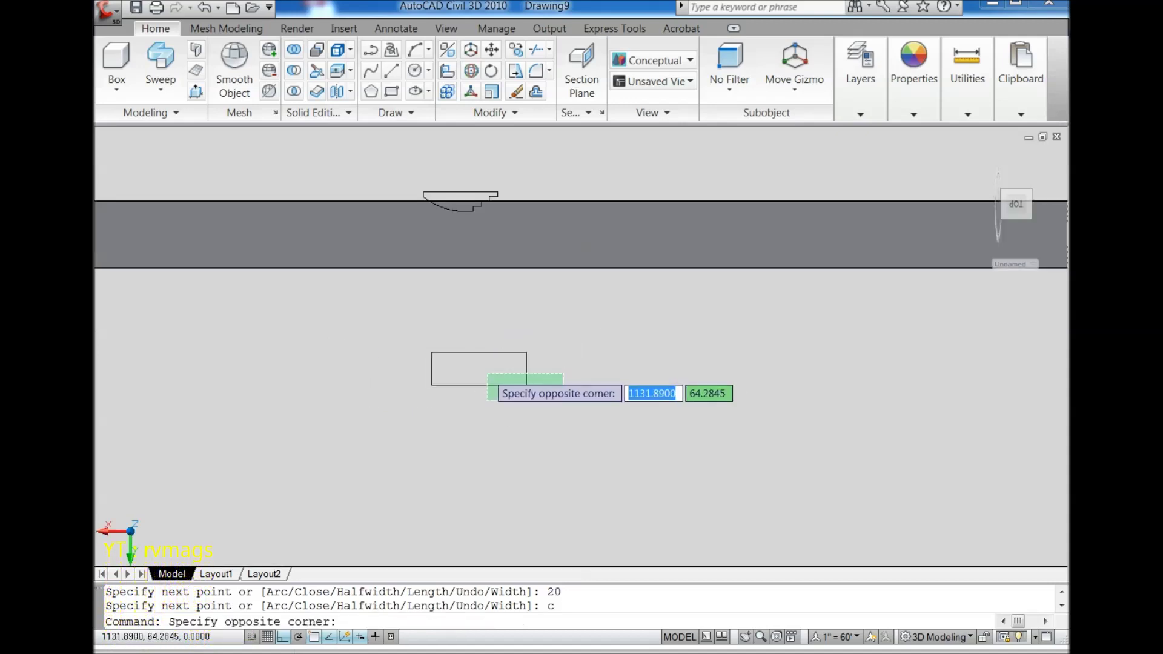
click(485, 372)
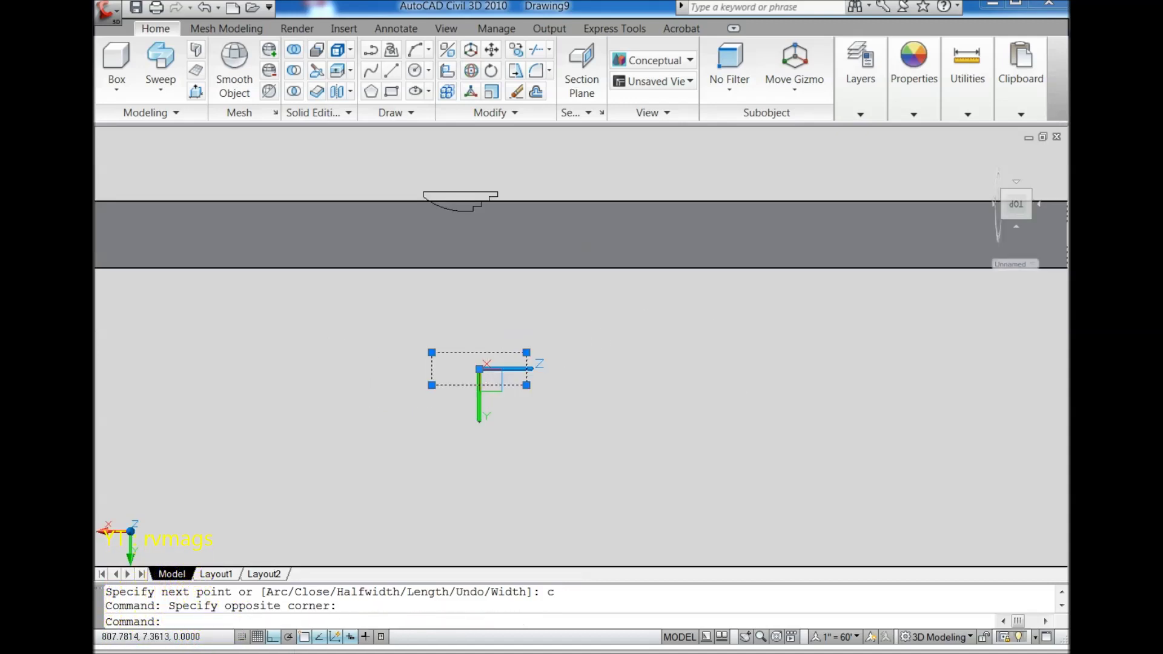
- Start moving the rectangle, using the midpoint between its two corners as base point
click(1031, 218)
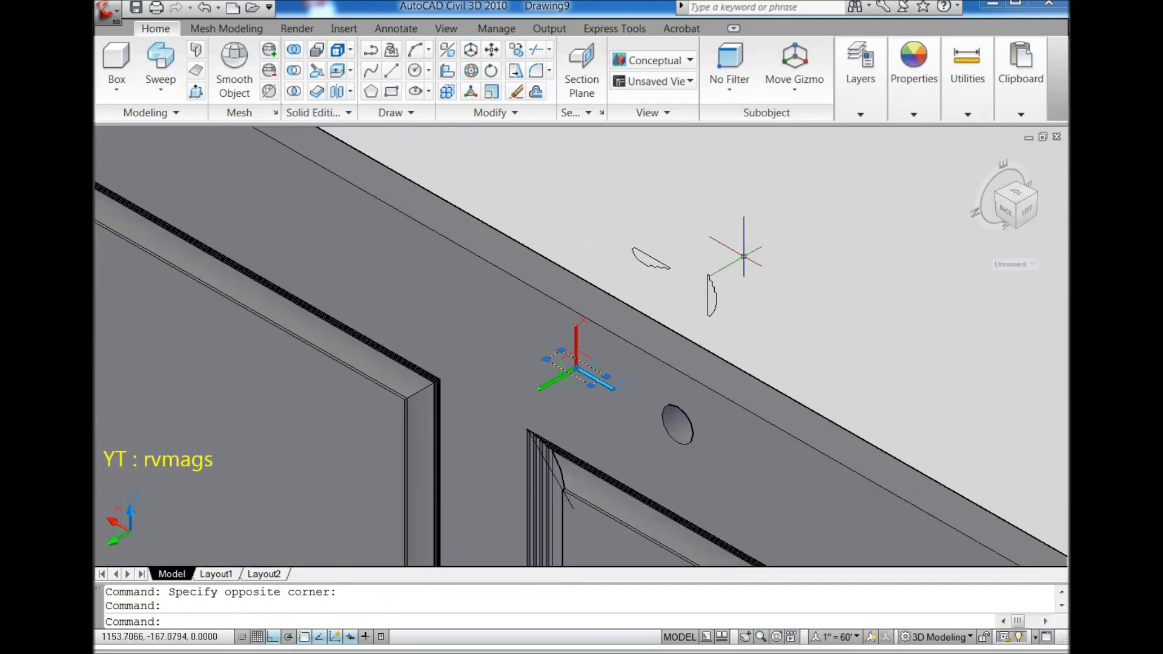
click(494, 54)
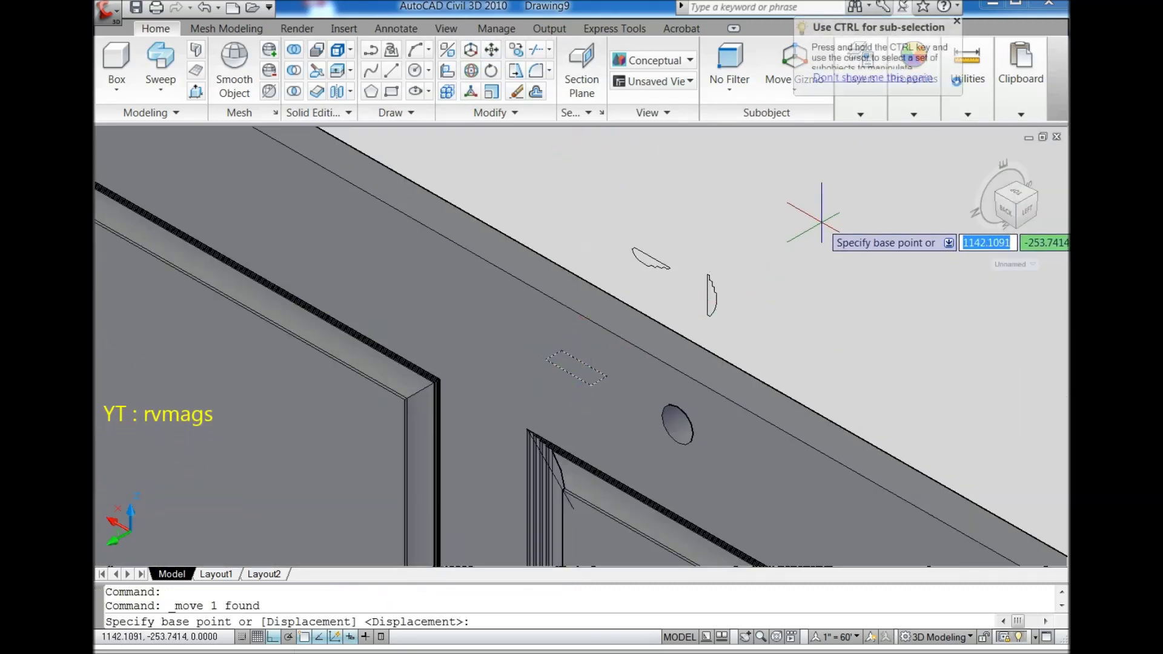
shift+right_click(821, 222)
click(888, 268)
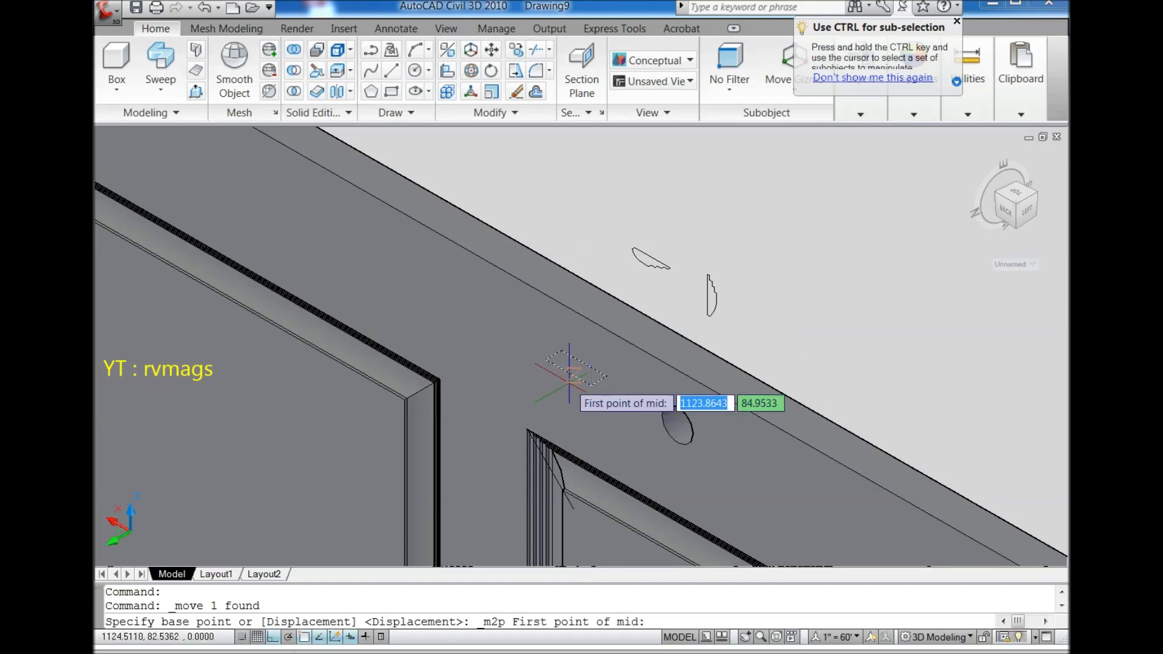
scroll(572, 382, up, 3)
click(606, 350)
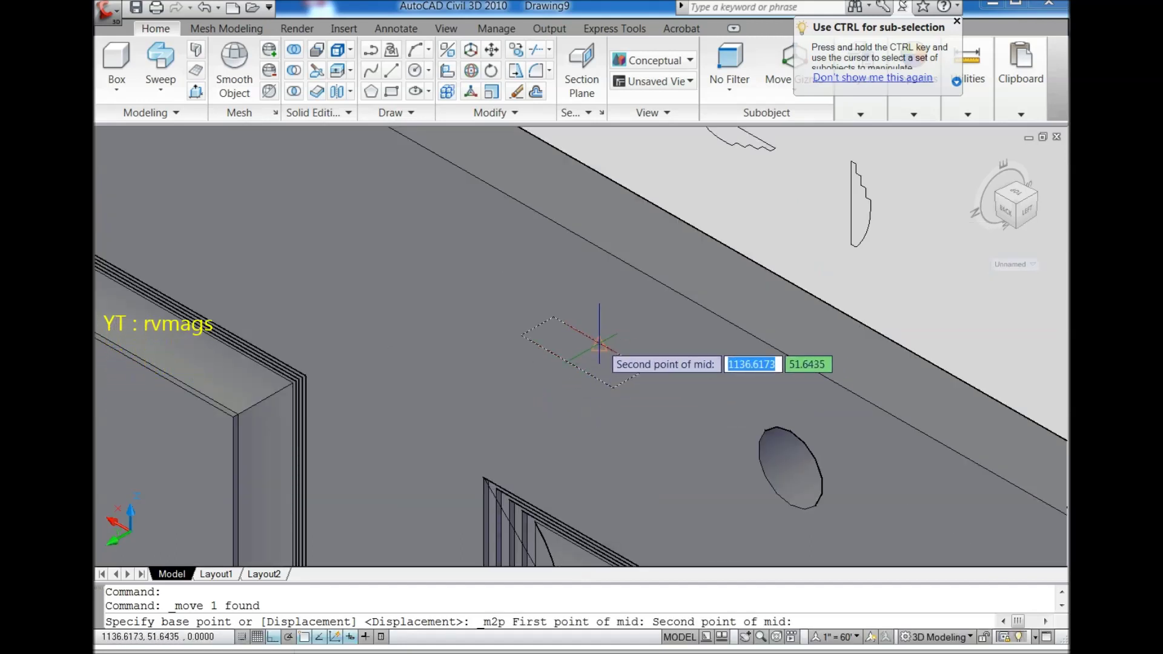
click(612, 350)
scroll(515, 363, down, 3)
- Snap the destination to a midpoint so the rectangle centres on the latch hole
shift+right_click(785, 312)
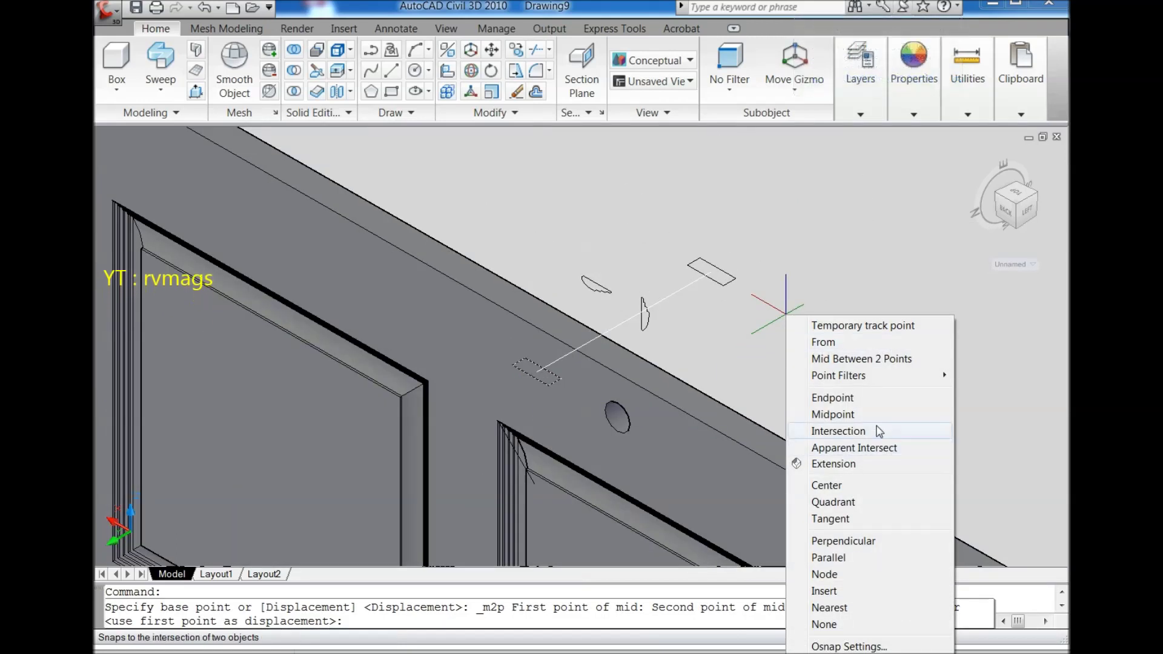
click(872, 414)
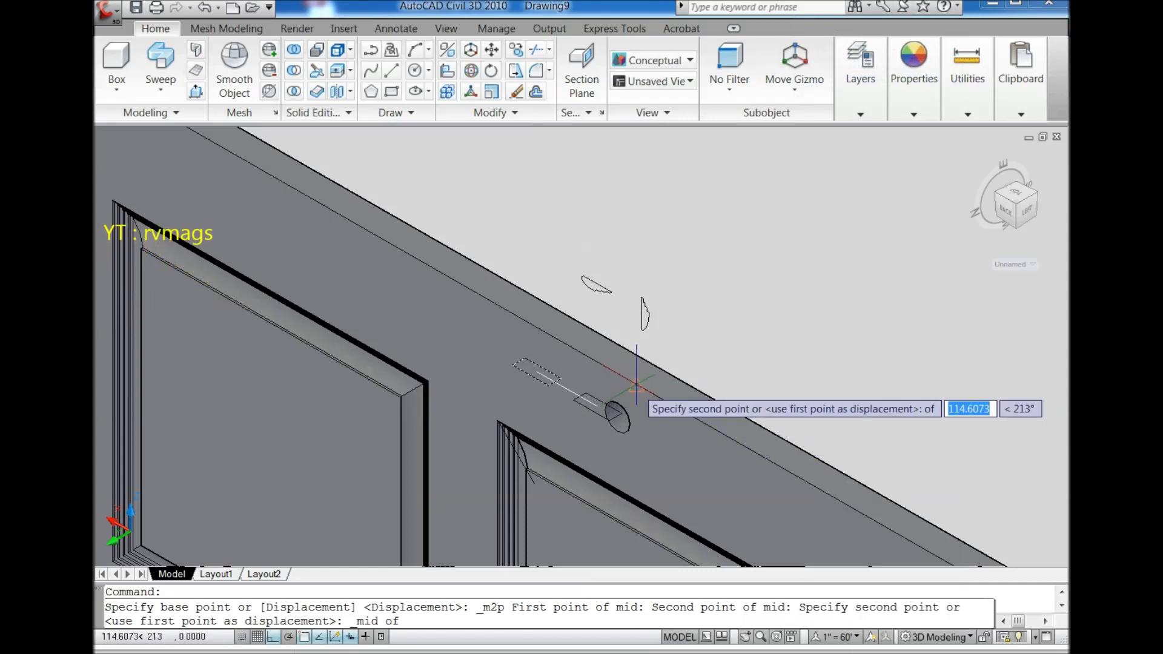
scroll(615, 410, up, 3)
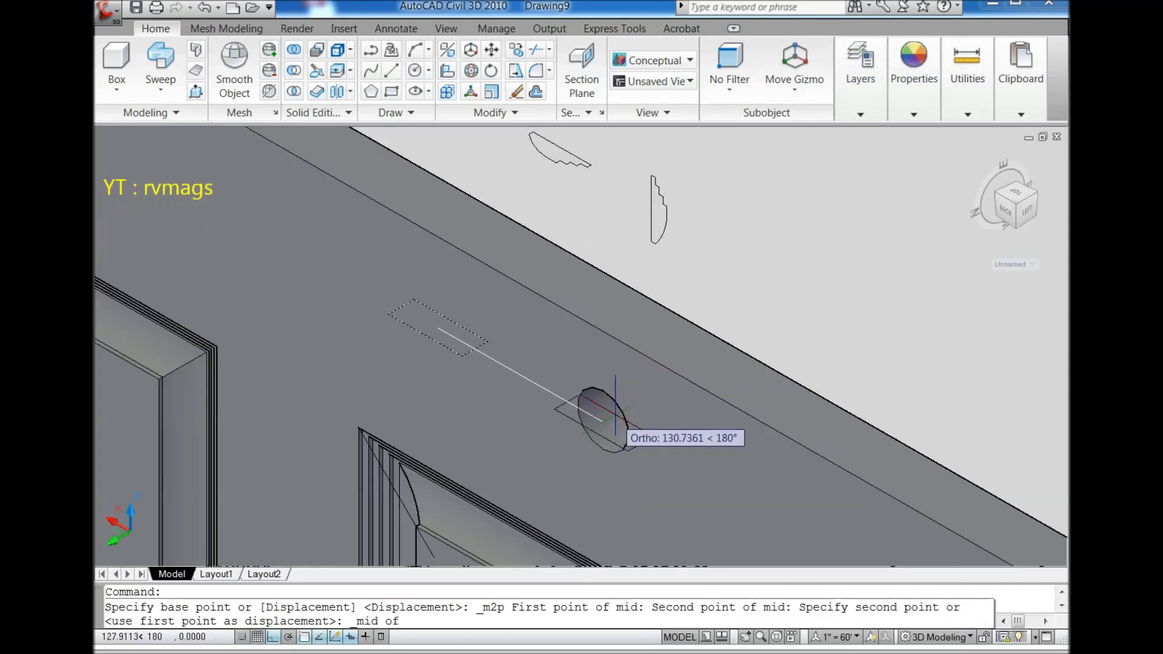
click(705, 345)
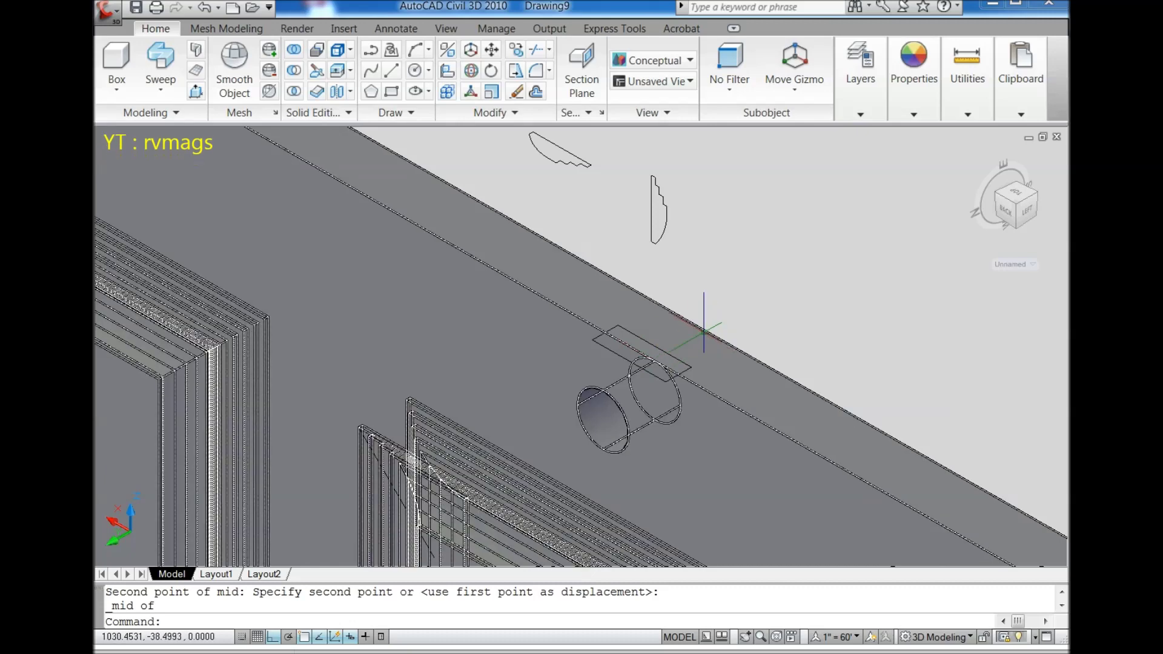
scroll(704, 332, down, 4)
scroll(706, 337, down, 3)
scroll(711, 364, up, 3)
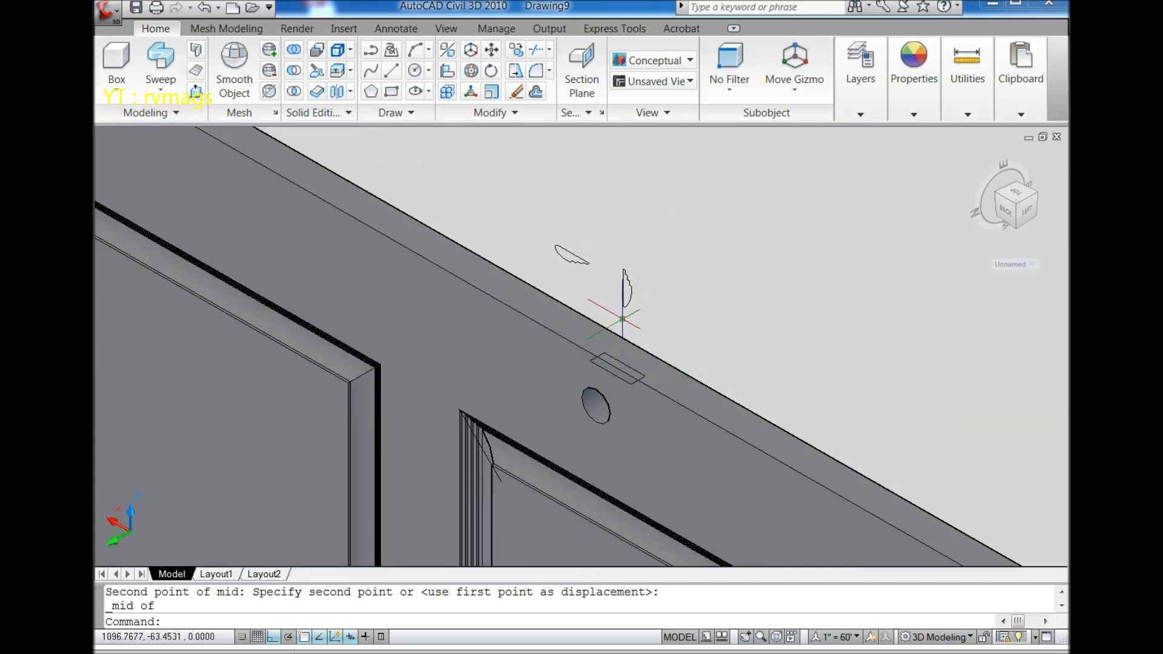
scroll(717, 321, down, 2)
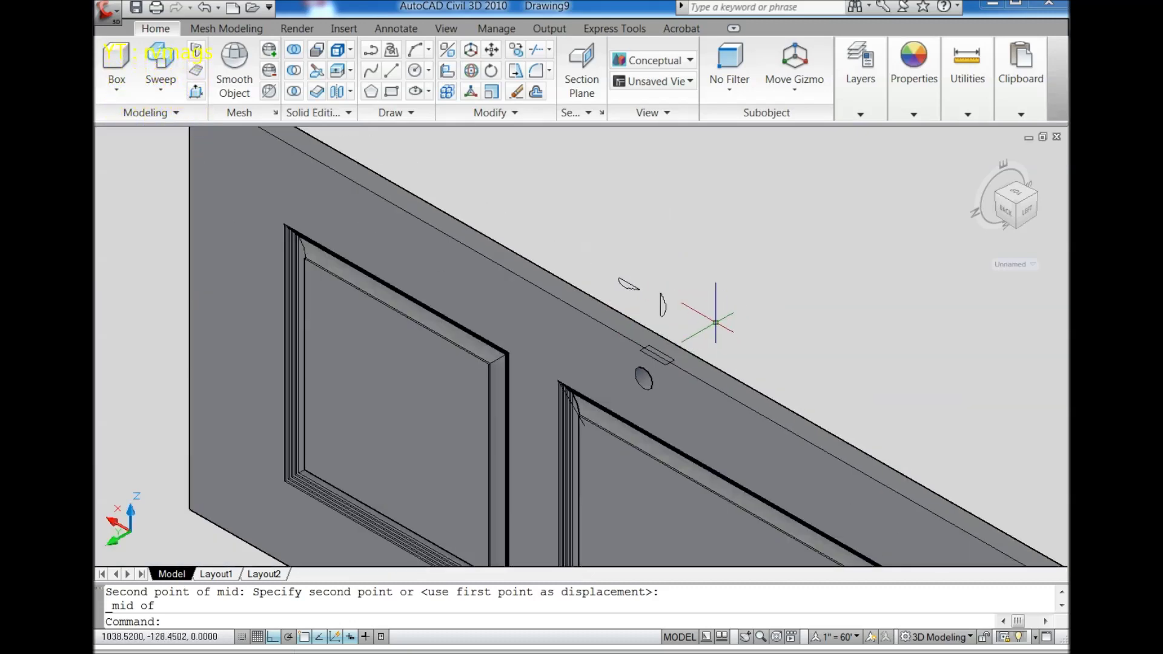
scroll(705, 332, down, 4)
scroll(691, 261, up, 3)
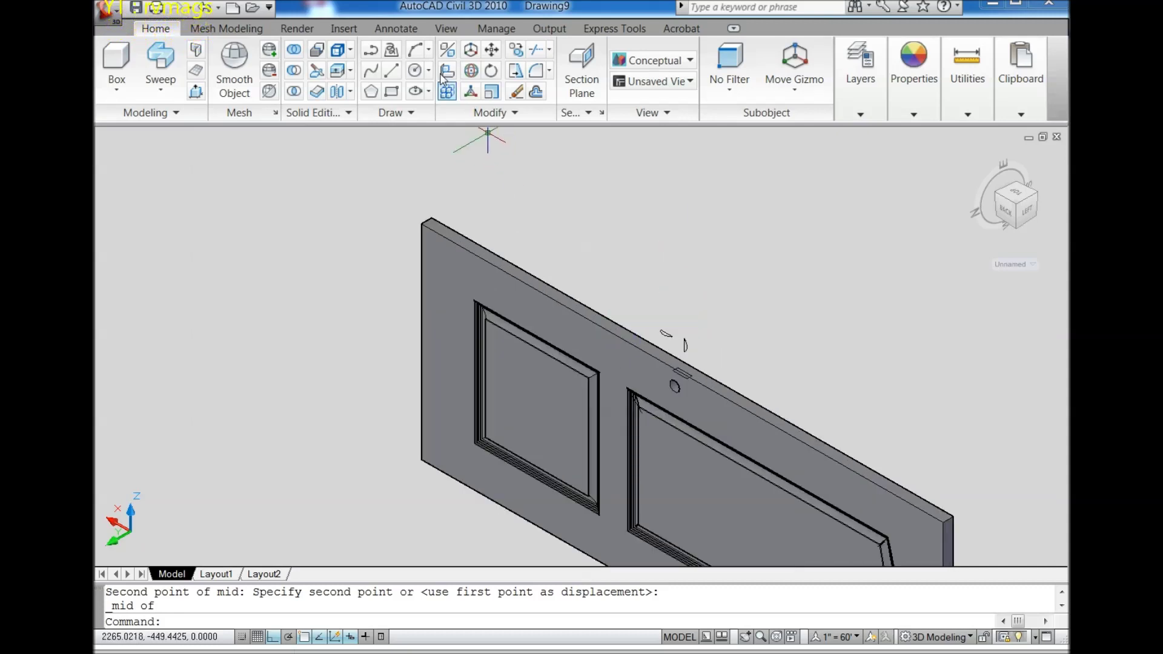
- Draw a 1010-long guide line from the door's top corner
click(391, 71)
scroll(460, 211, up, 3)
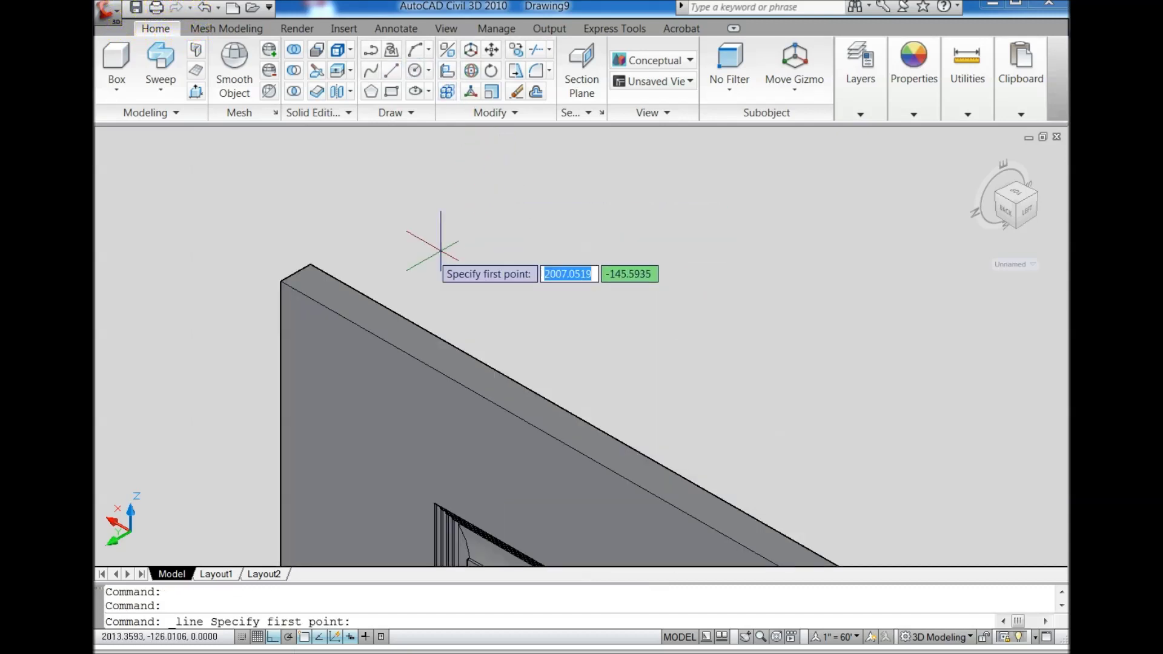
click(281, 280)
scroll(284, 240, down, 2)
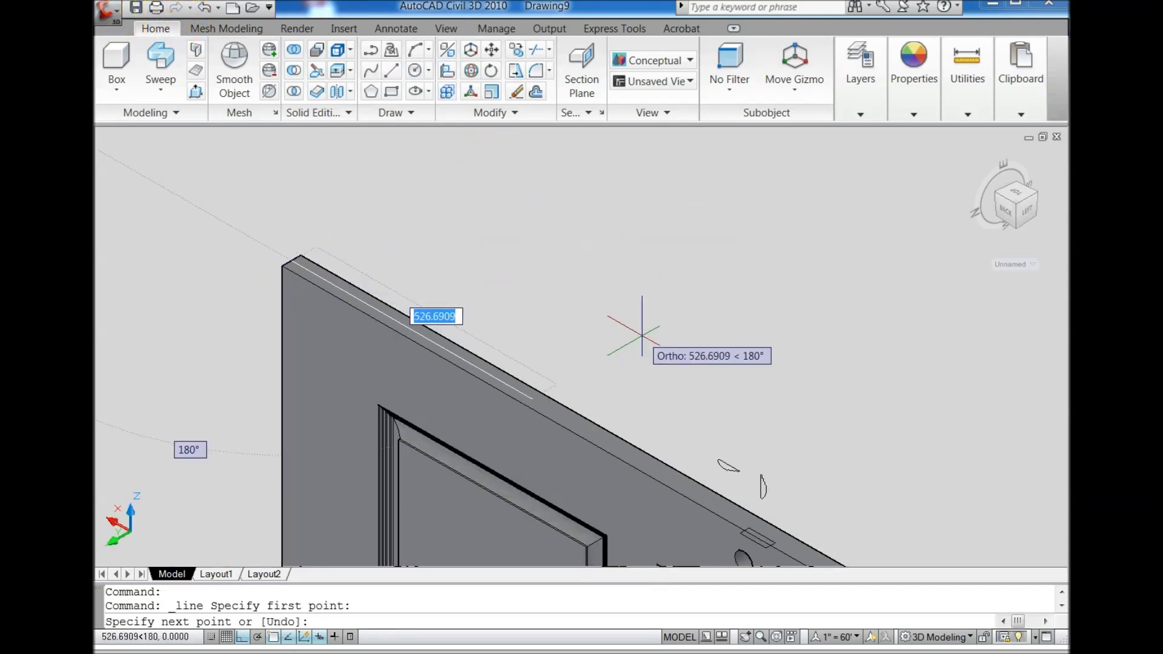
key(Return)
scroll(635, 321, down, 2)
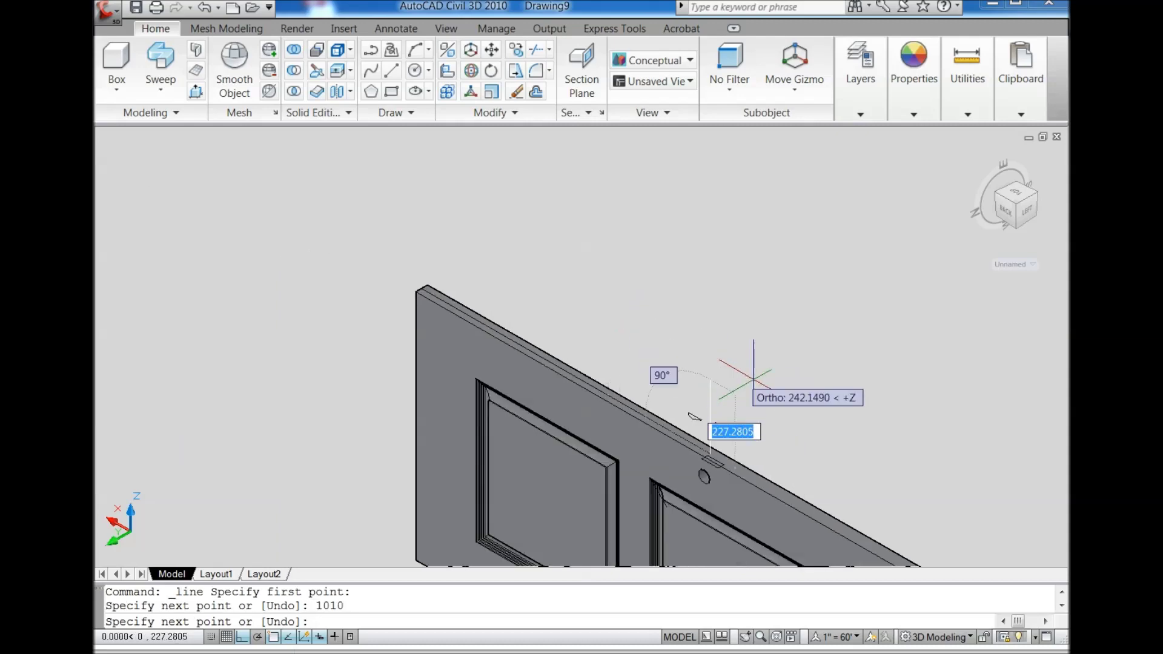
scroll(745, 431, up, 2)
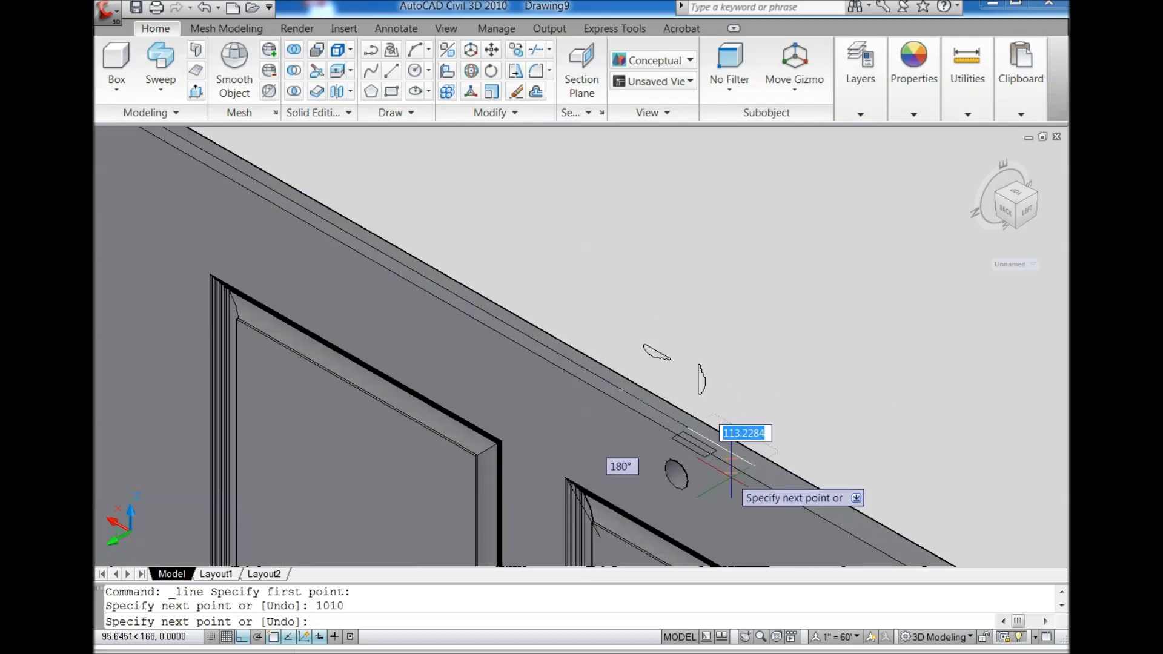
scroll(733, 424, up, 2)
key(Escape)
- Move the recess rectangle to its new position along the edge face
click(583, 296)
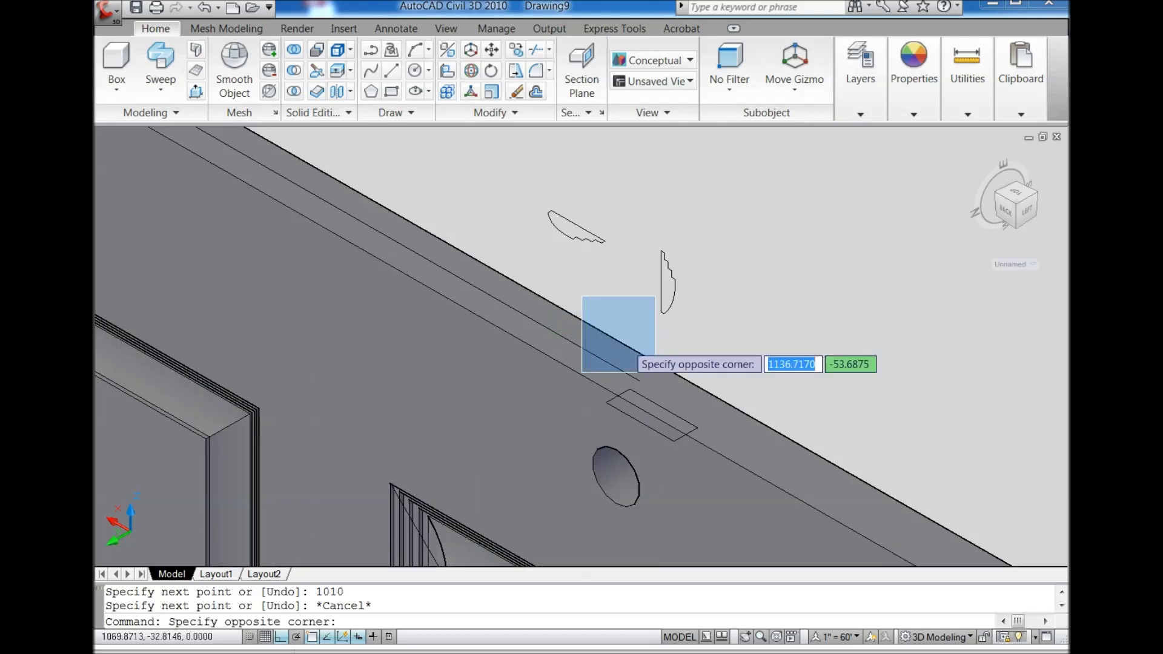
click(732, 430)
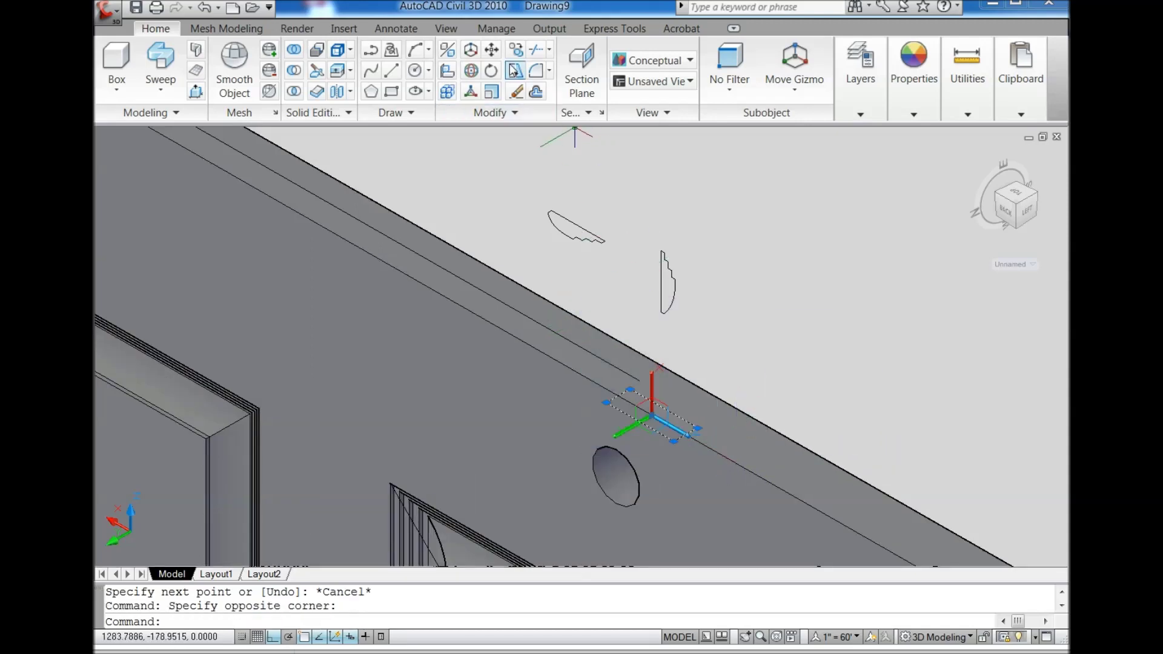
click(491, 50)
scroll(709, 455, up, 2)
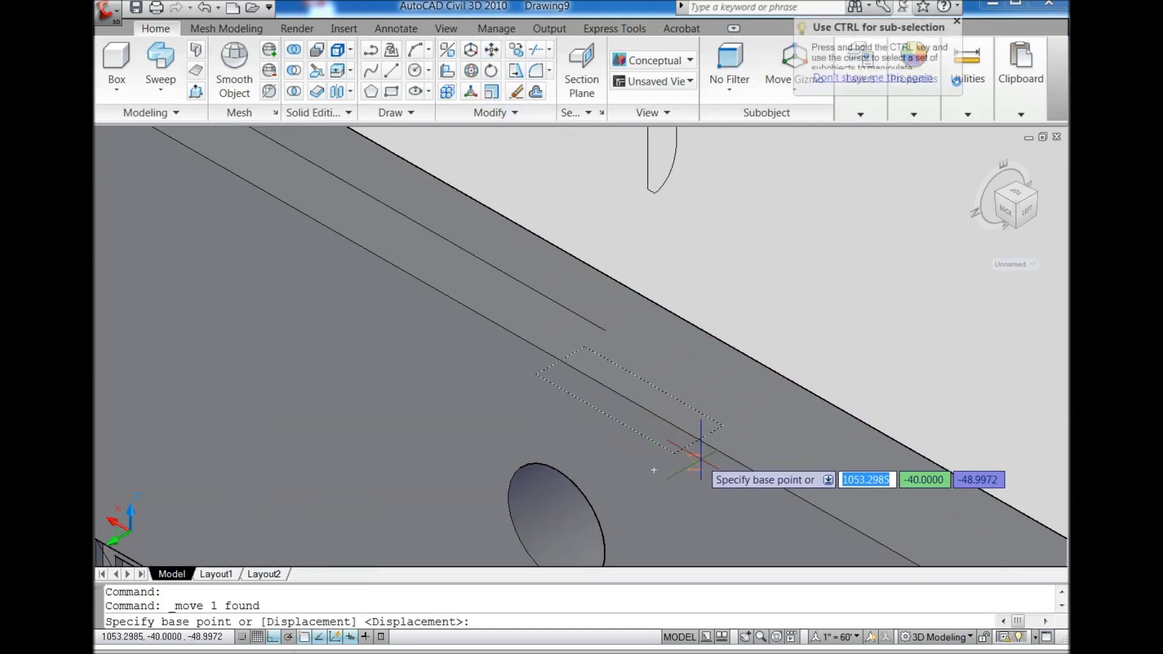
click(629, 400)
click(611, 310)
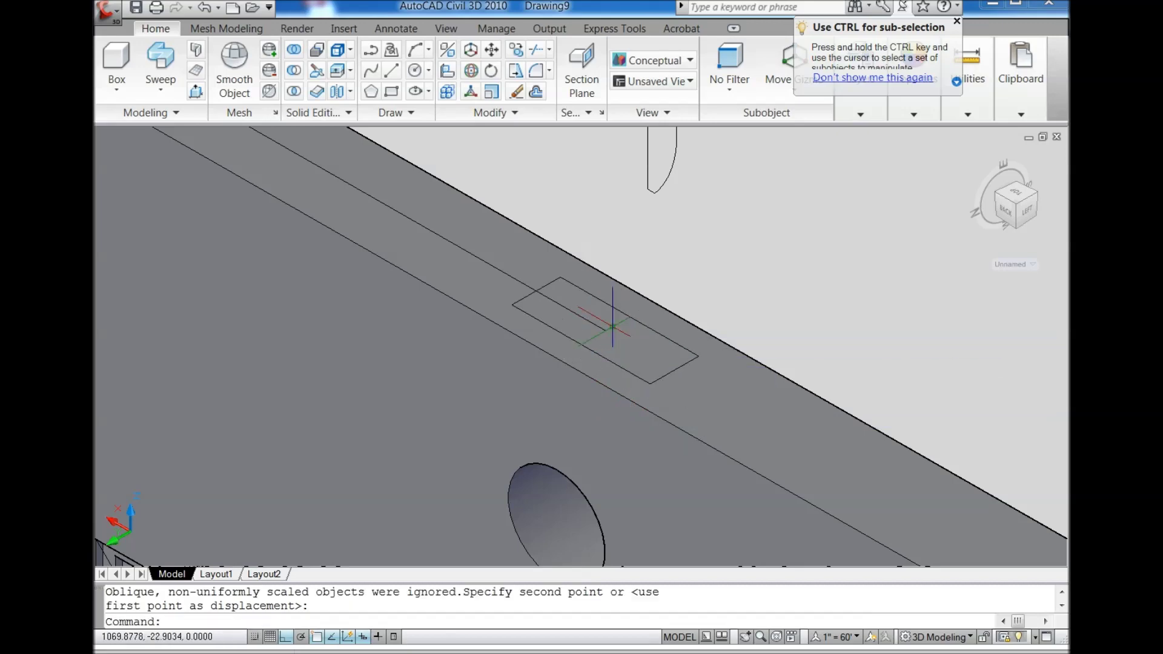
scroll(754, 275, down, 2)
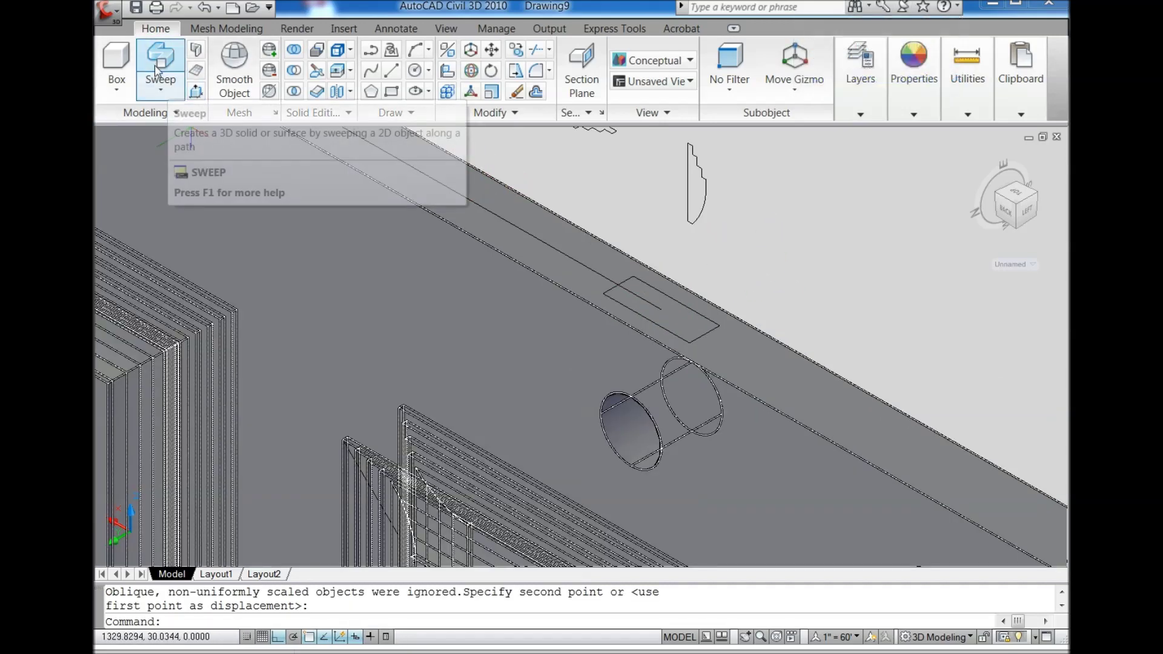
- Start extruding the recess rectangle, leaving only the height prompt open
click(161, 89)
click(176, 152)
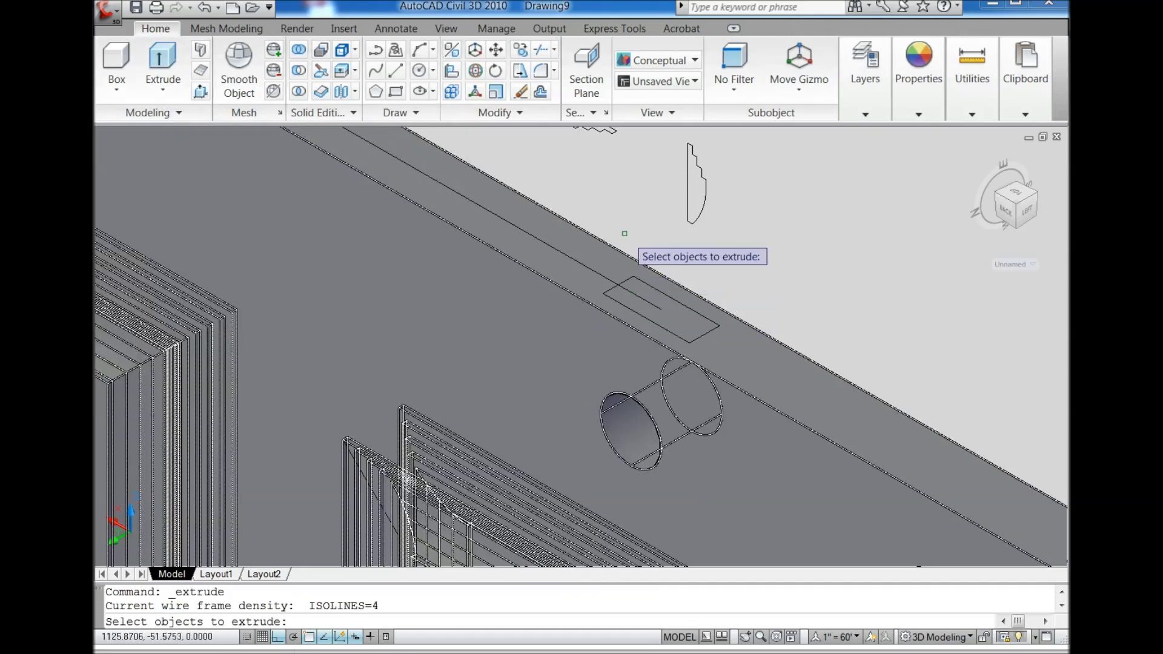
click(592, 220)
click(760, 355)
key(Return)
text(-2)
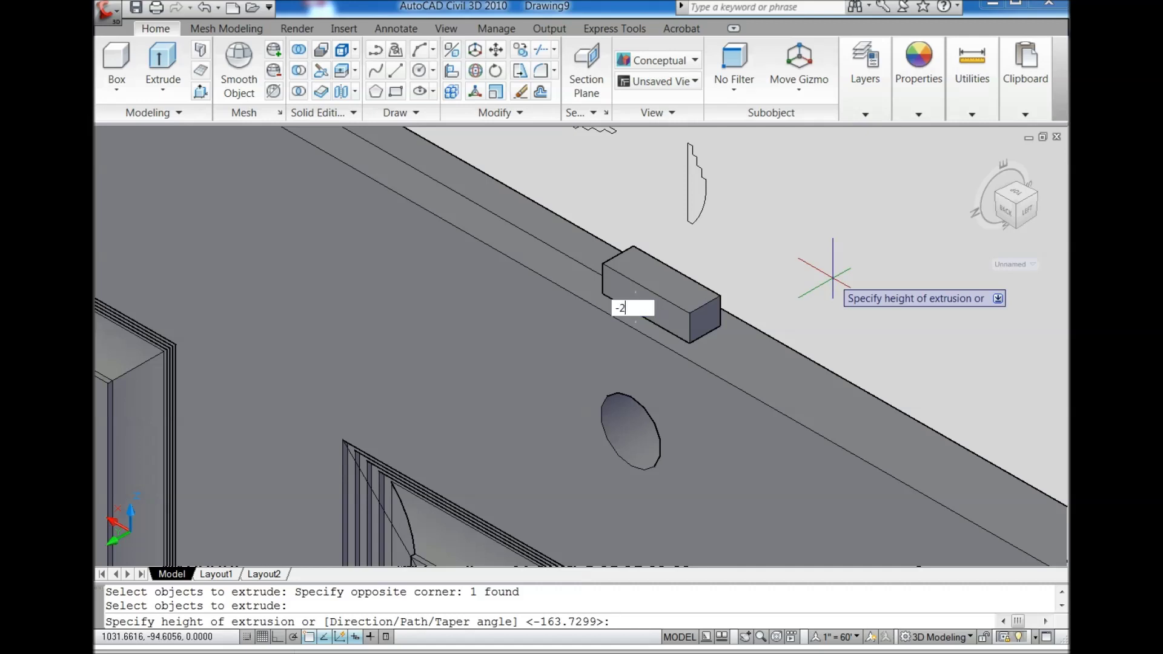
- Extrude the box to -2 and subtract it from the door to form the latch-plate recess
key(Return)
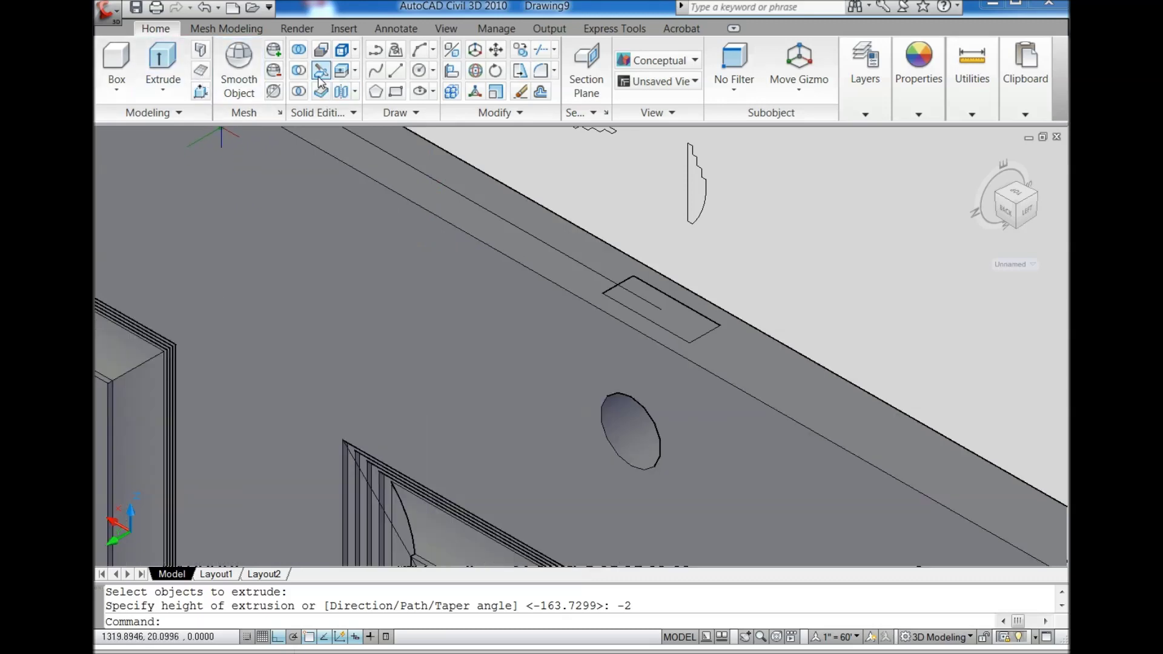
click(298, 51)
click(595, 362)
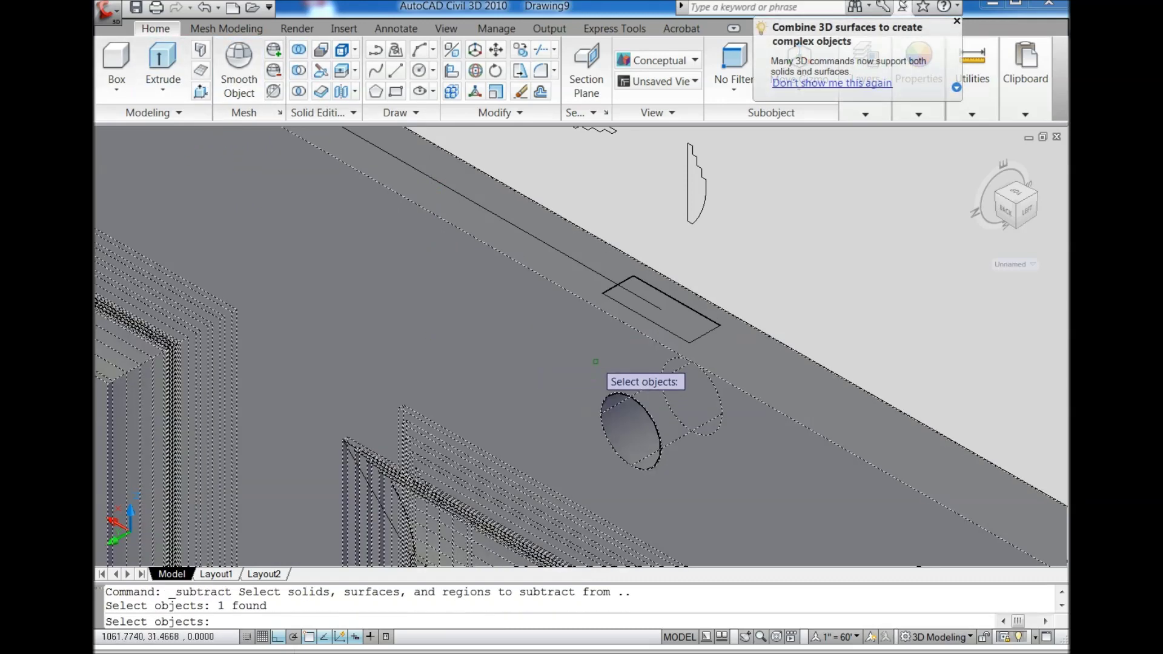
key(Return)
click(706, 333)
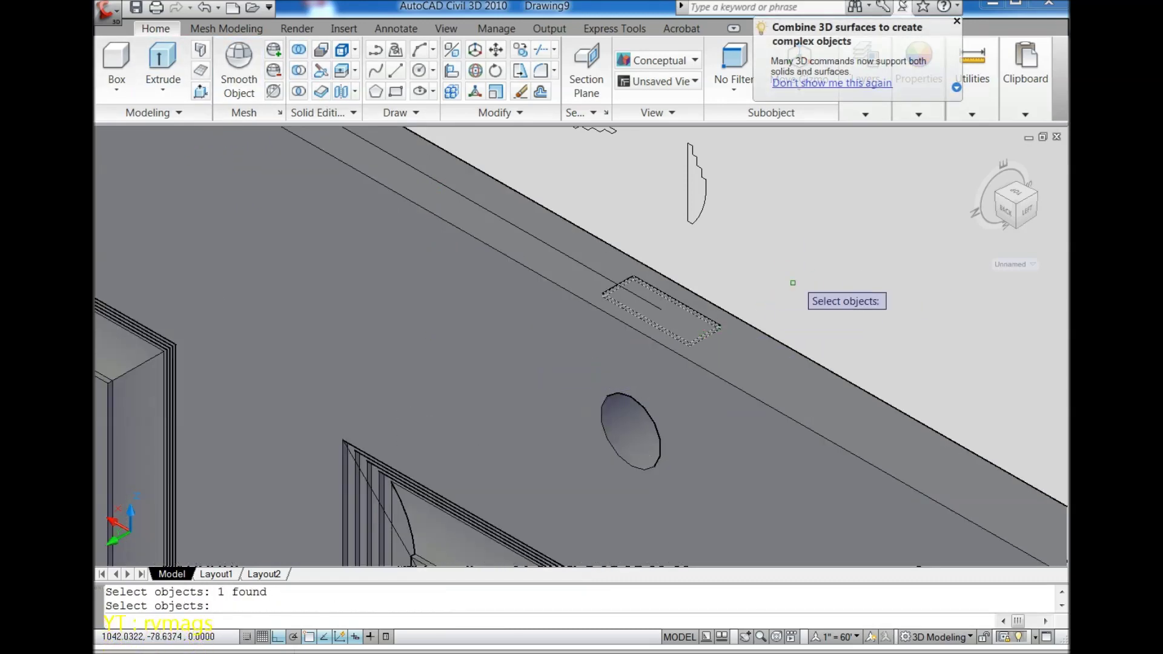
key(Return)
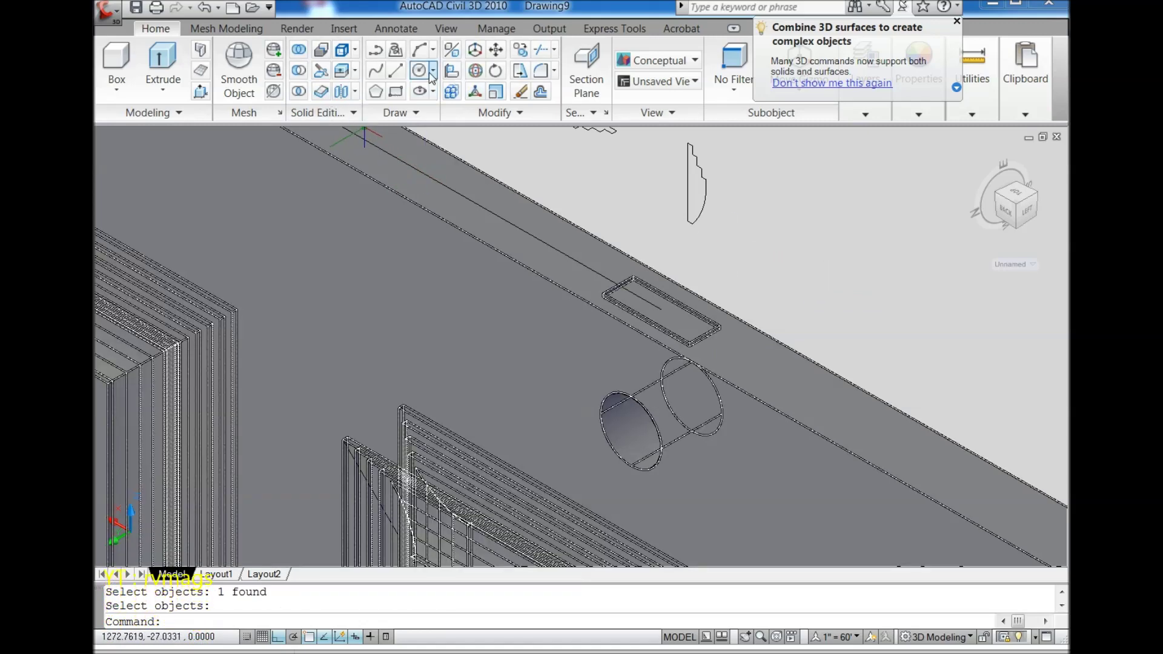
click(429, 73)
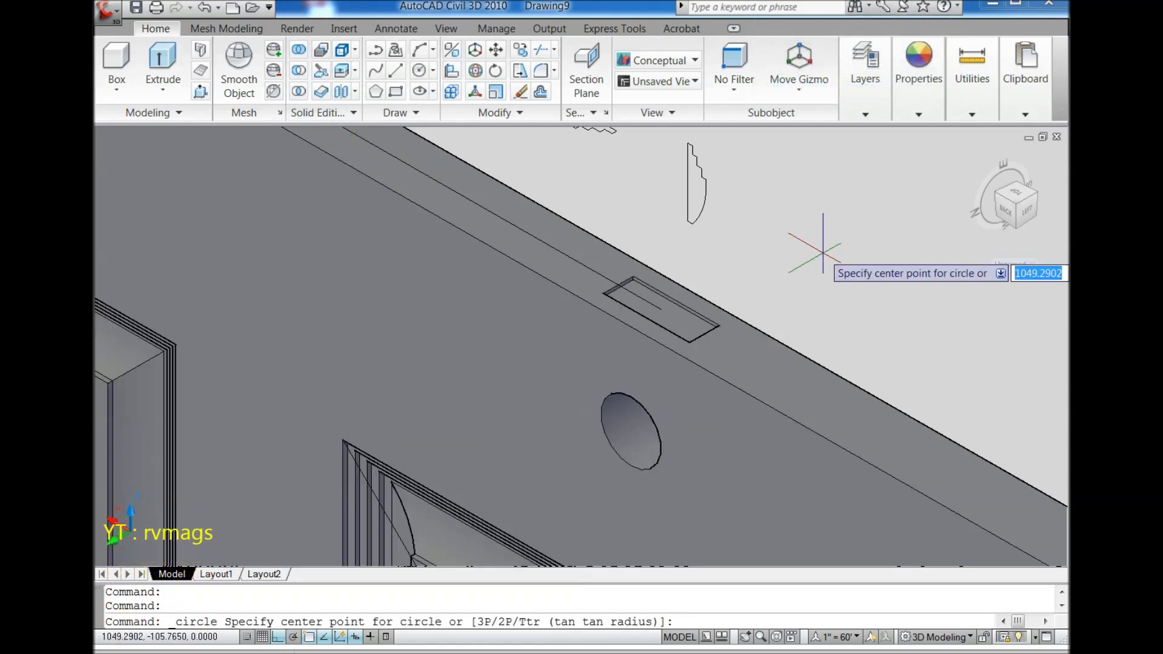
- Start a circle whose centre is set midway between two points on the edge recess
text(2p)
key(Return)
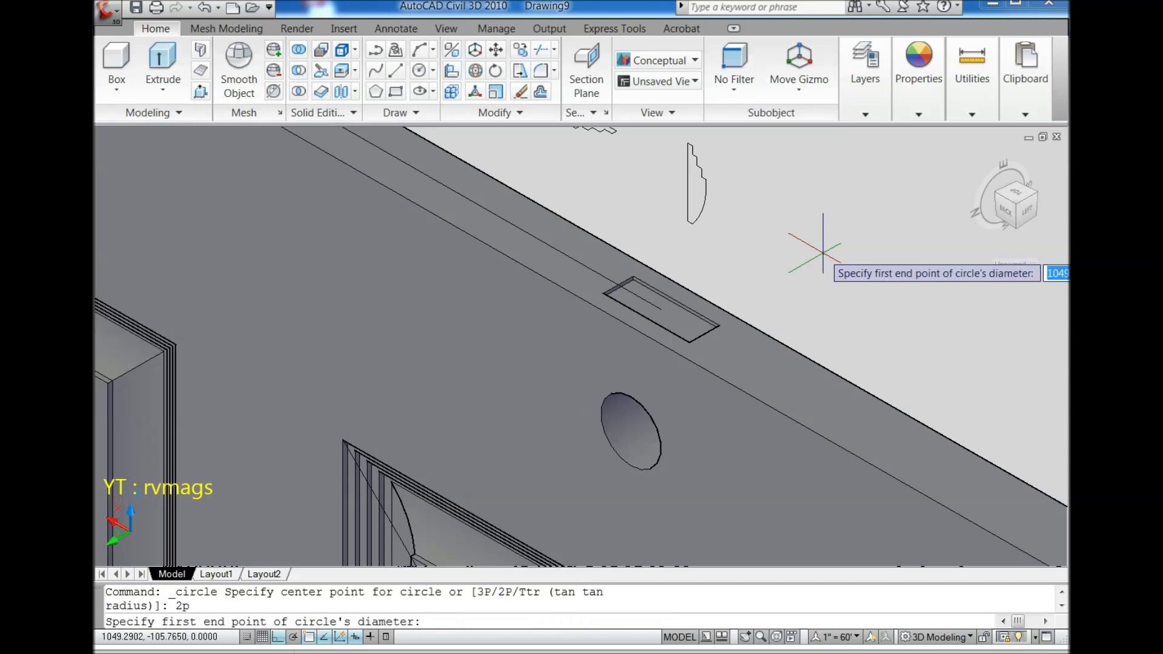
scroll(735, 262, up, 3)
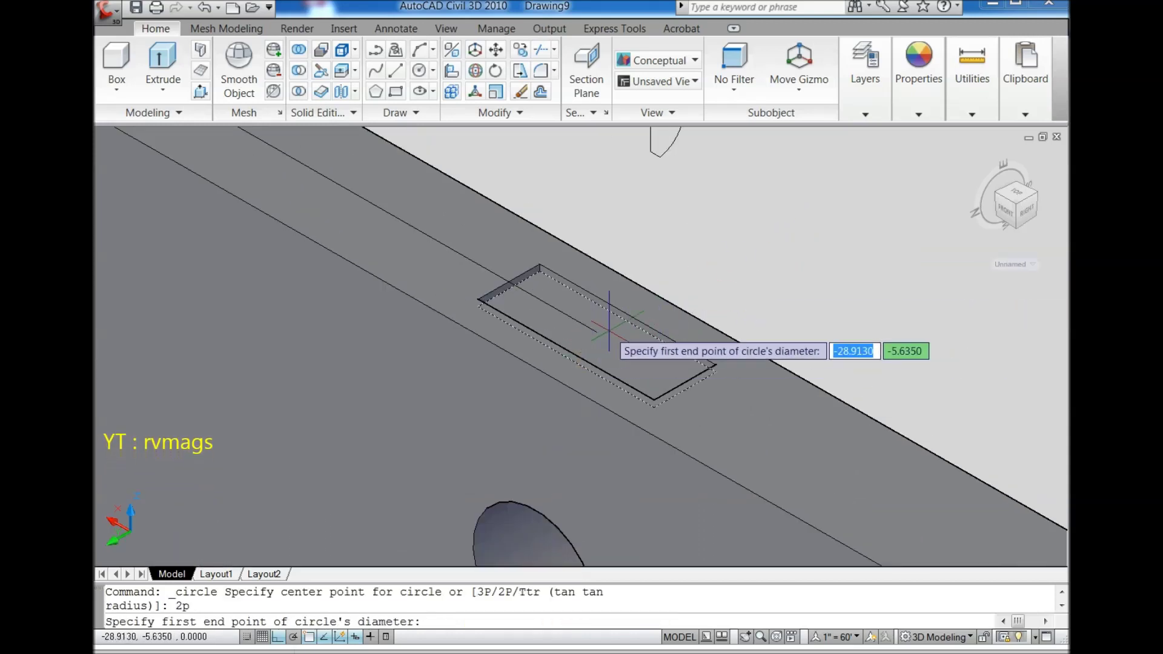
shift+middle_drag(611, 350, 753, 246)
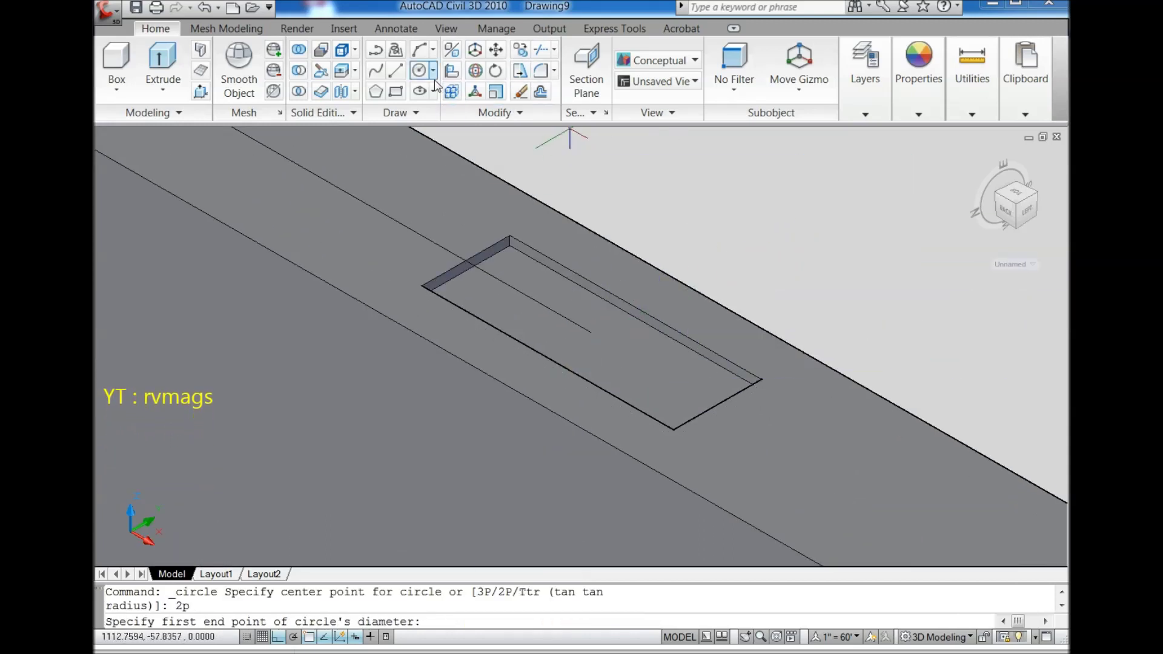
click(423, 74)
shift+right_click(771, 212)
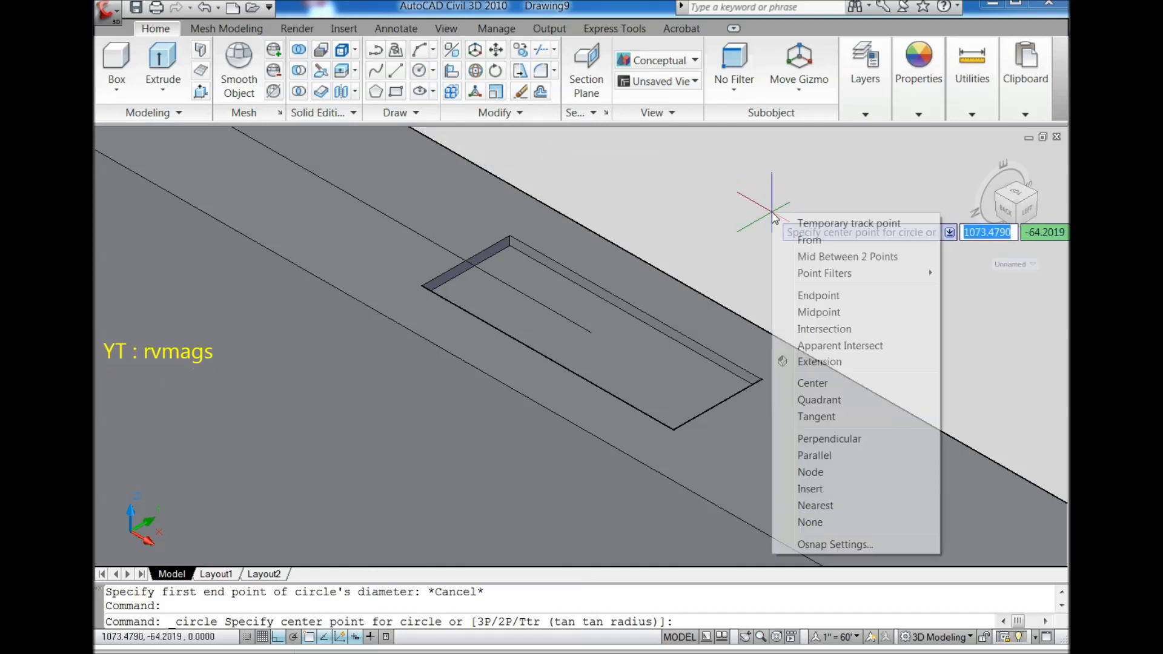
click(840, 256)
shift+middle_drag(769, 280, 615, 330)
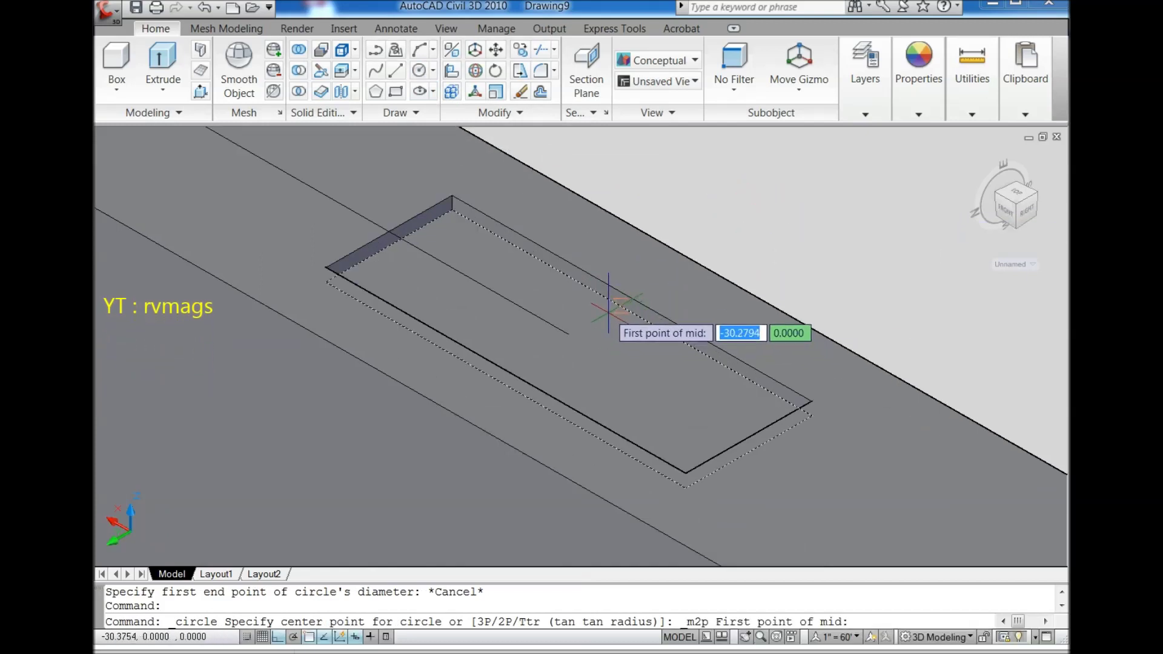
- Pick opposite recess corners as the centre span and give the circle diameter 15
click(633, 303)
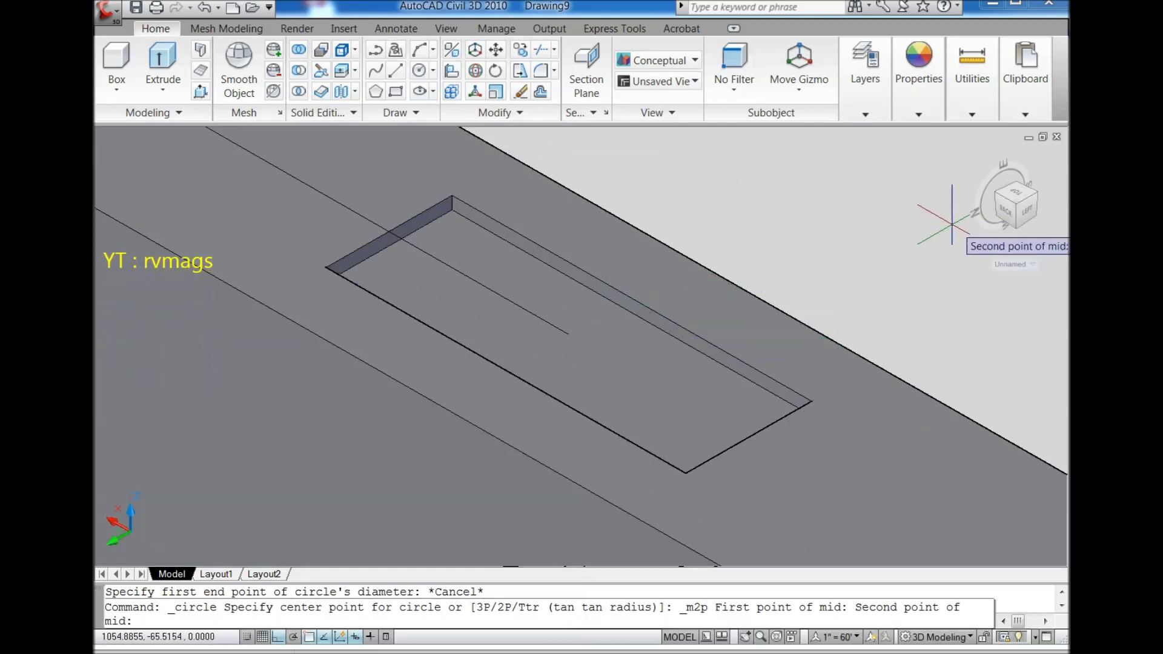
click(1034, 194)
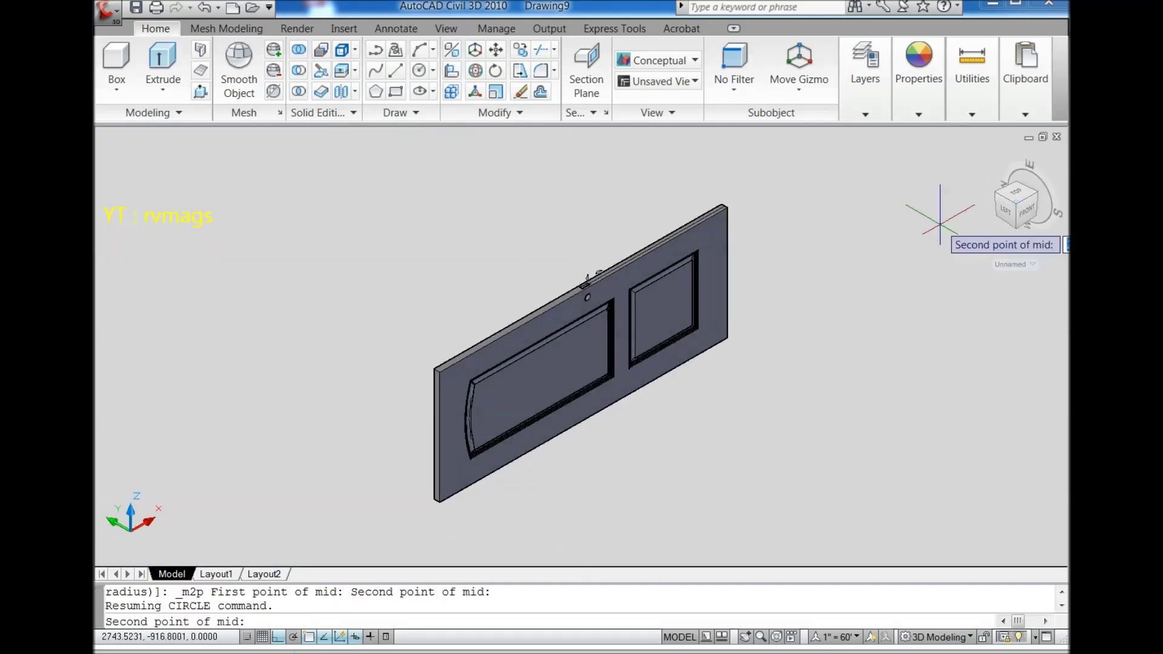
scroll(590, 278, up, 5)
scroll(591, 291, up, 2)
scroll(596, 297, up, 3)
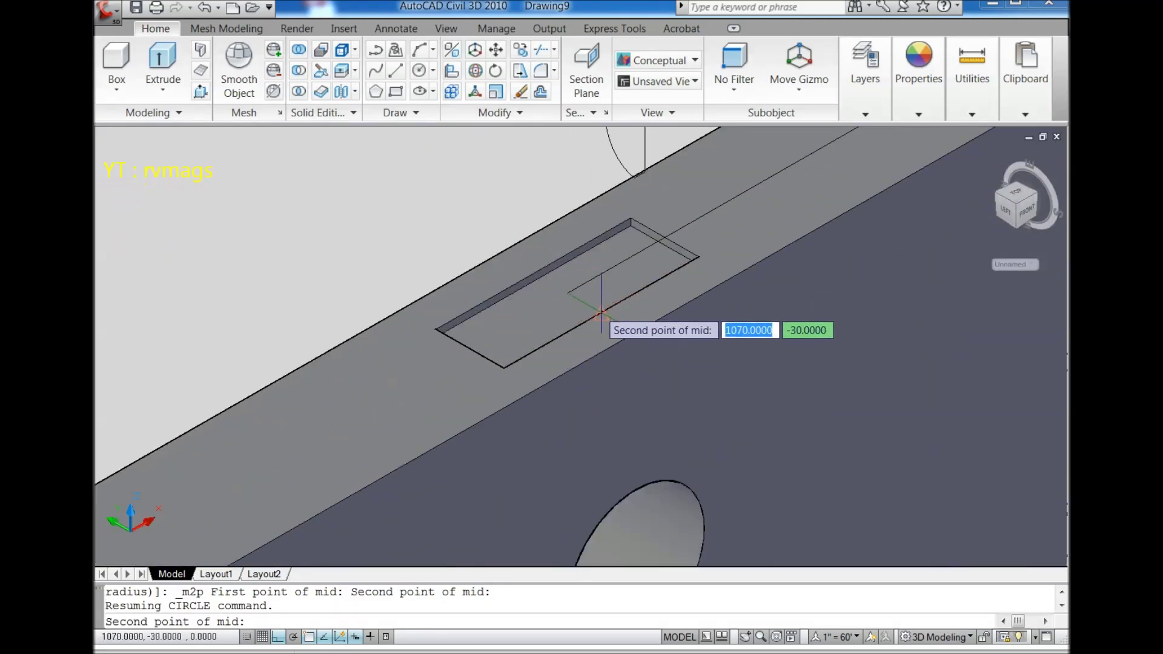
scroll(485, 260, up, 2)
click(503, 267)
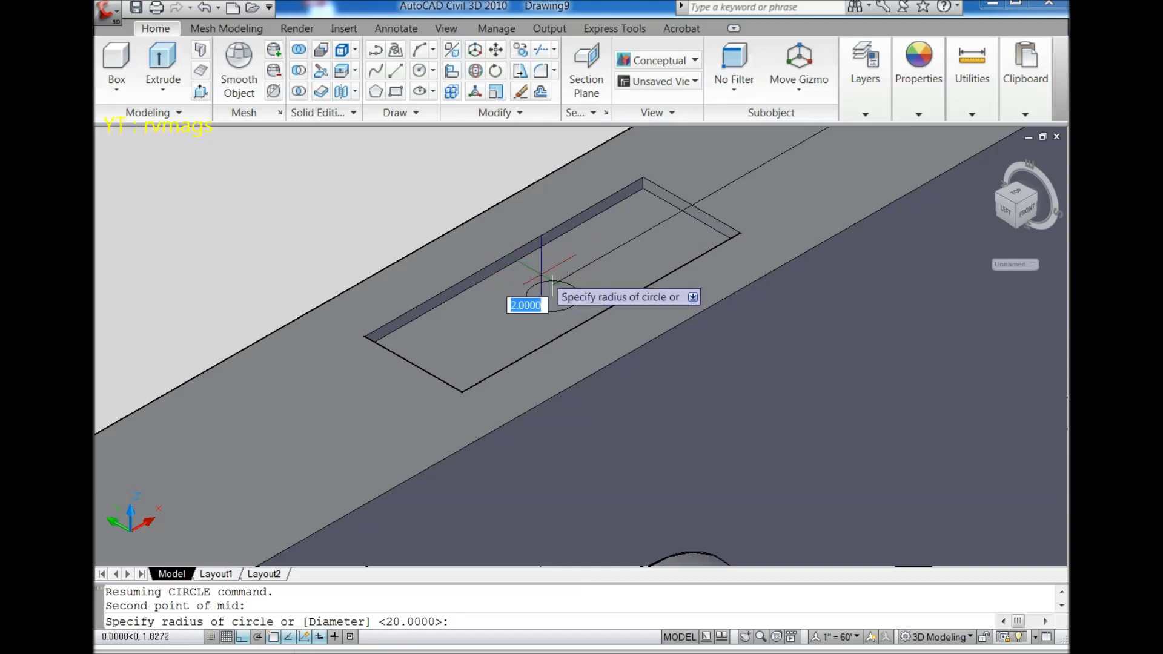
key(Return)
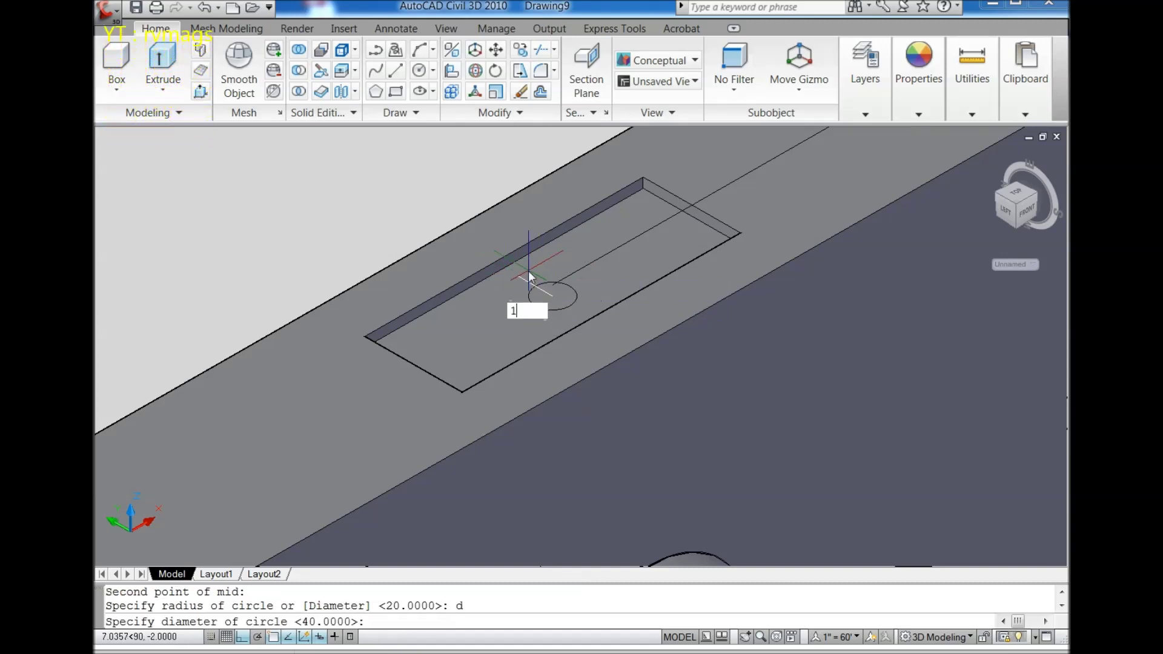
text(5)
key(Return)
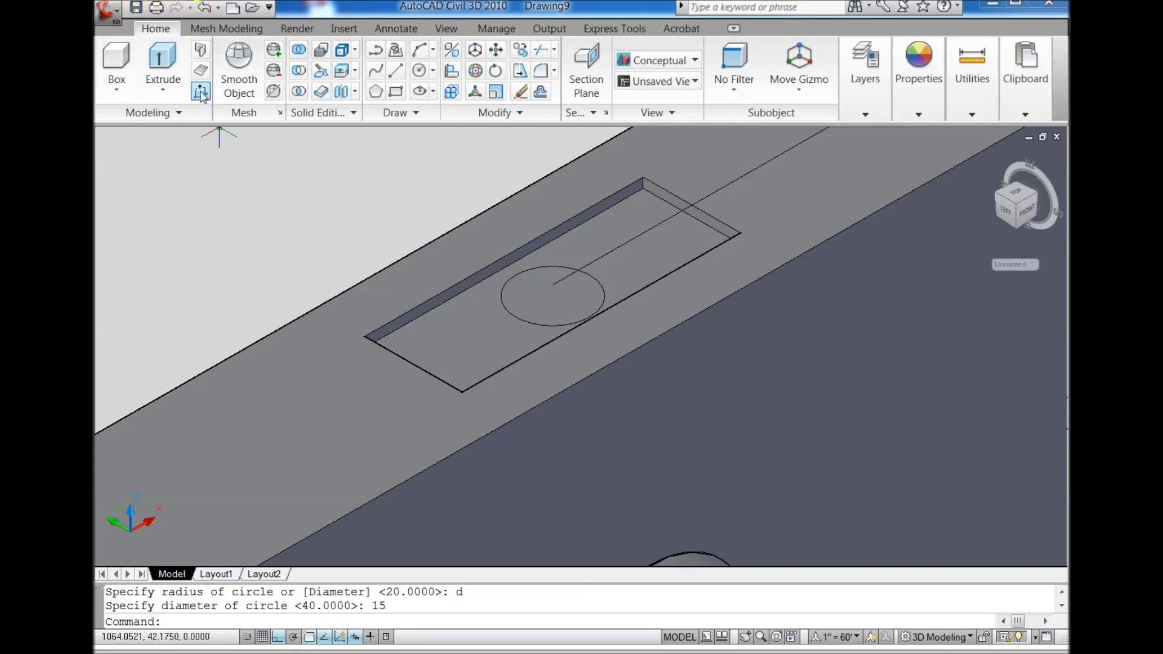
click(200, 92)
- Press-pull the 15-diameter circle down from the recess into the knob bore
click(609, 327)
scroll(597, 350, down, 4)
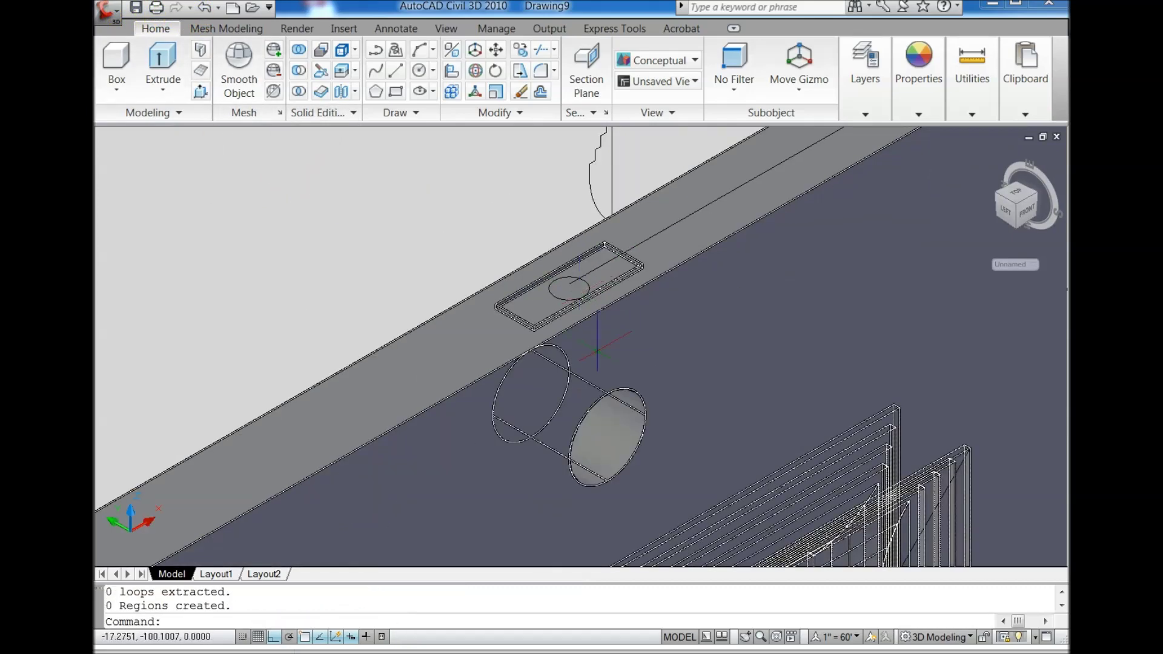
click(200, 92)
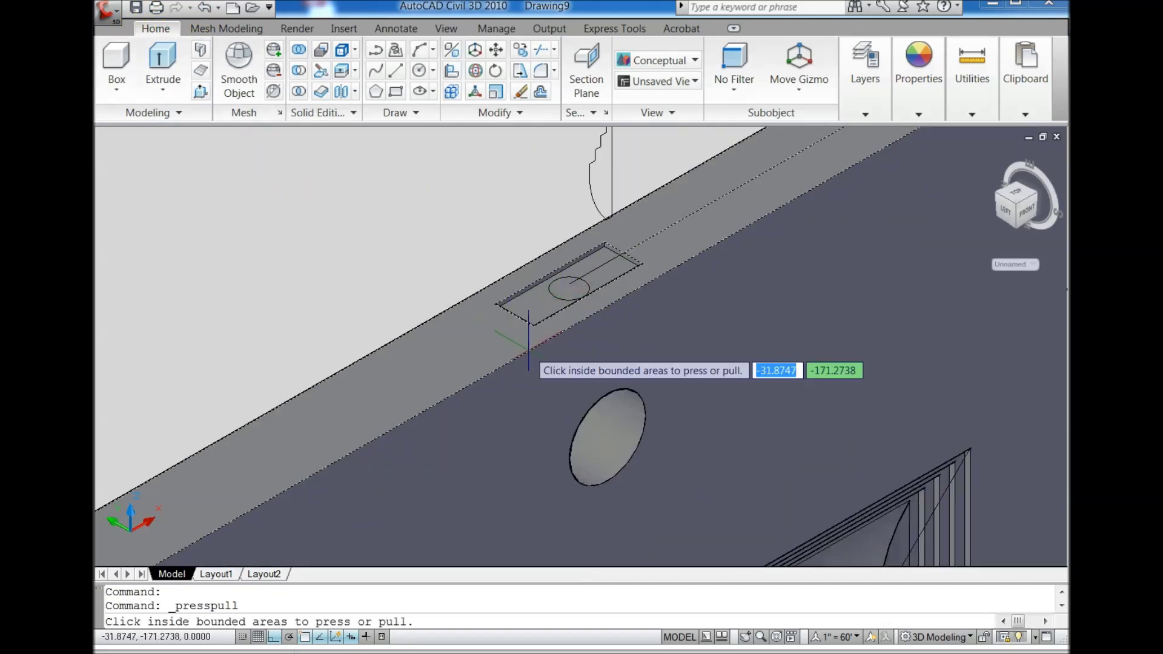
scroll(545, 315, up, 2)
click(582, 265)
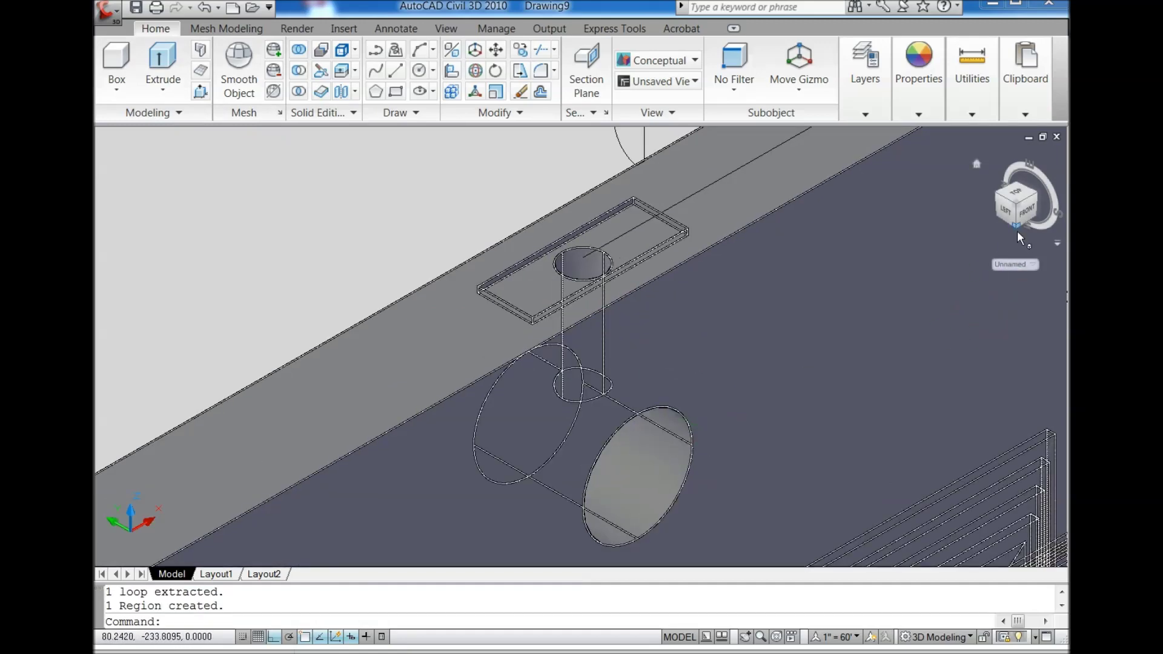
scroll(592, 262, down, 5)
shift+middle_drag(591, 281, 587, 275)
scroll(586, 276, up, 2)
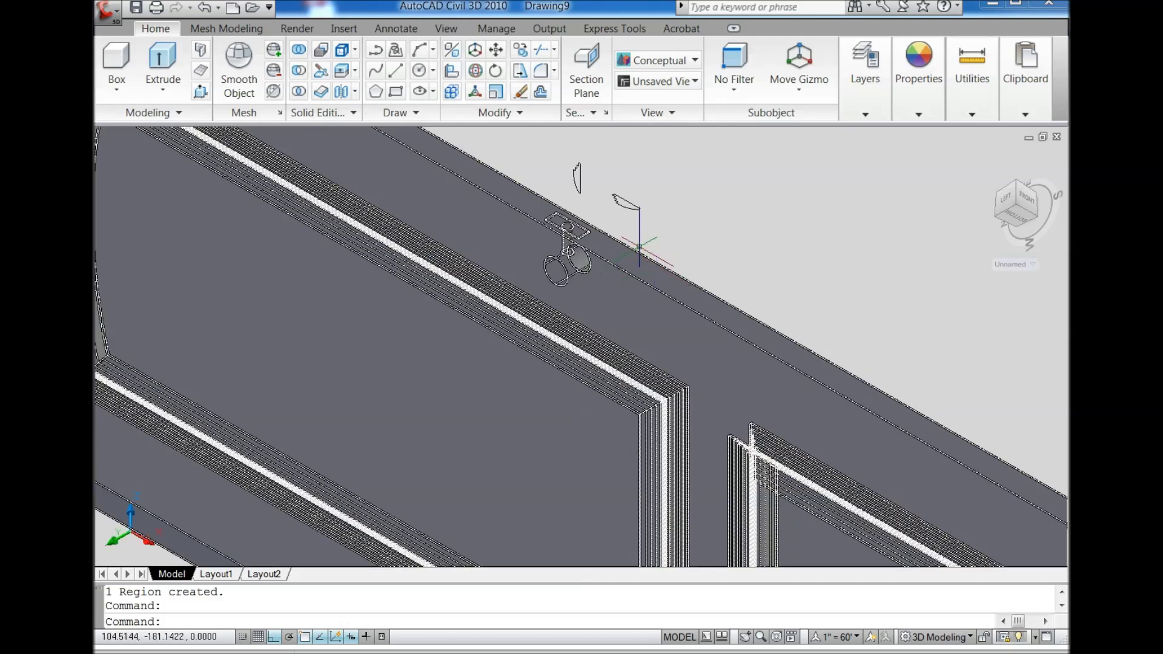
scroll(586, 276, up, 2)
scroll(586, 275, up, 1)
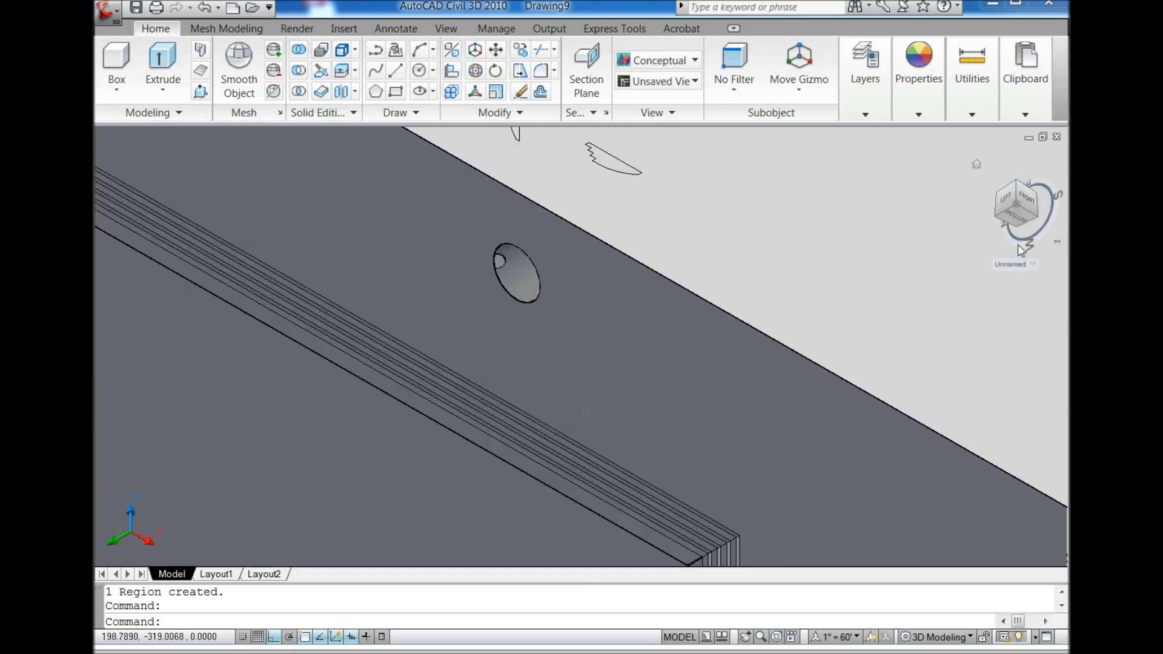
- Reset the UCS to World and erase the stray shape floating above the door
click(1015, 266)
click(1005, 279)
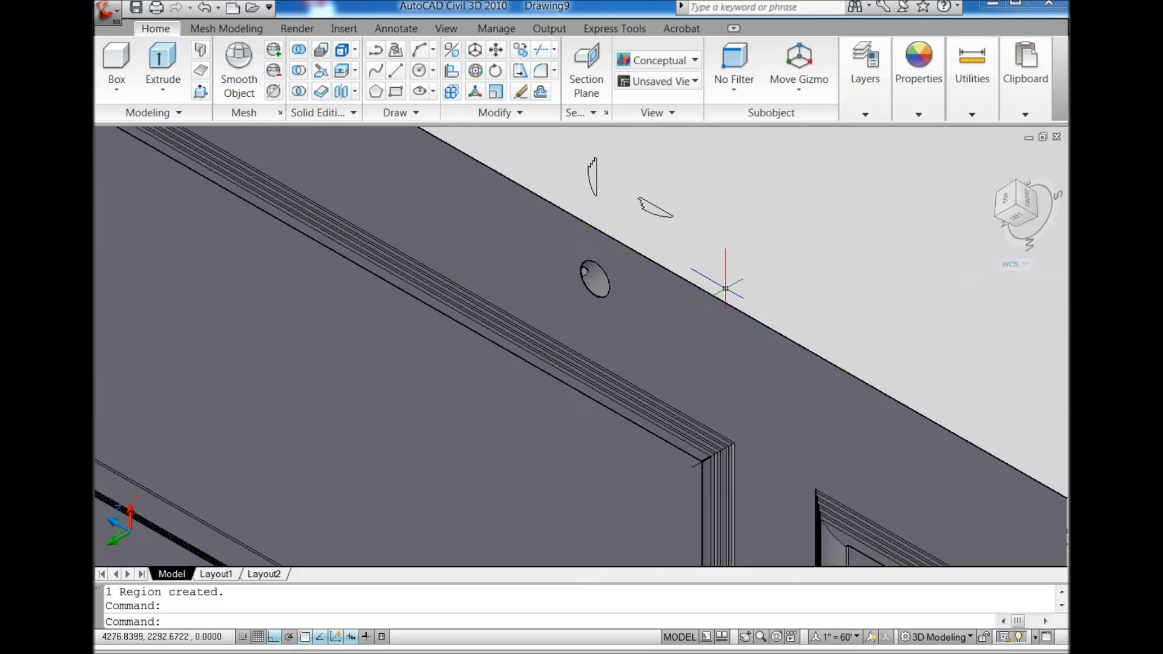
click(572, 159)
click(600, 182)
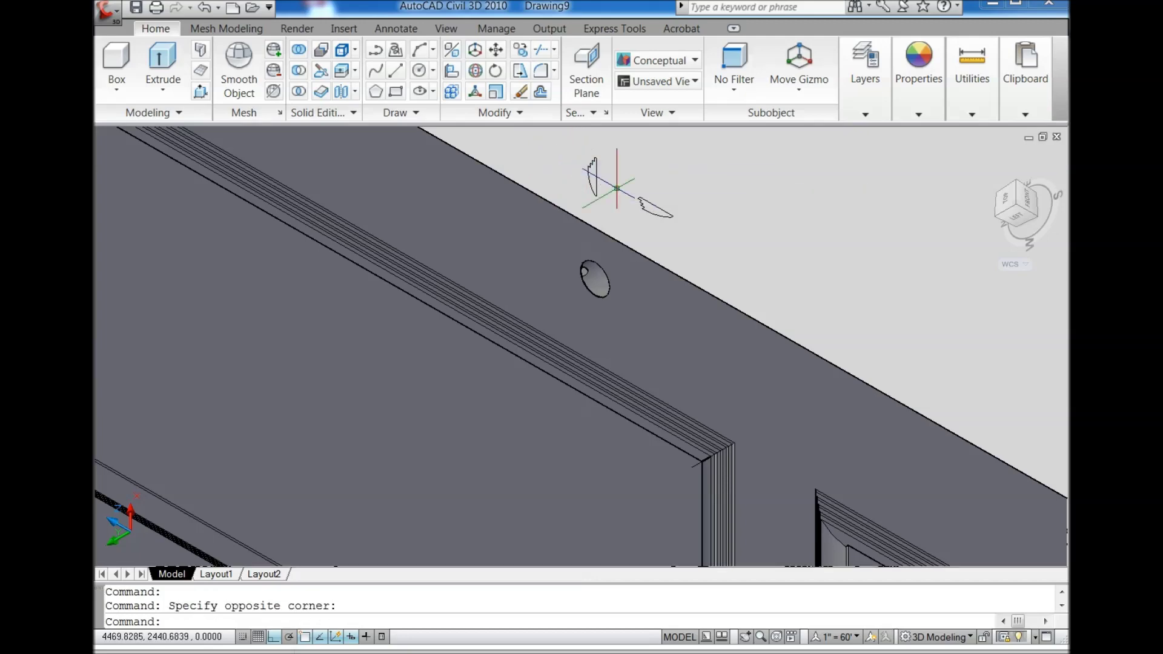
click(592, 163)
key(Delete)
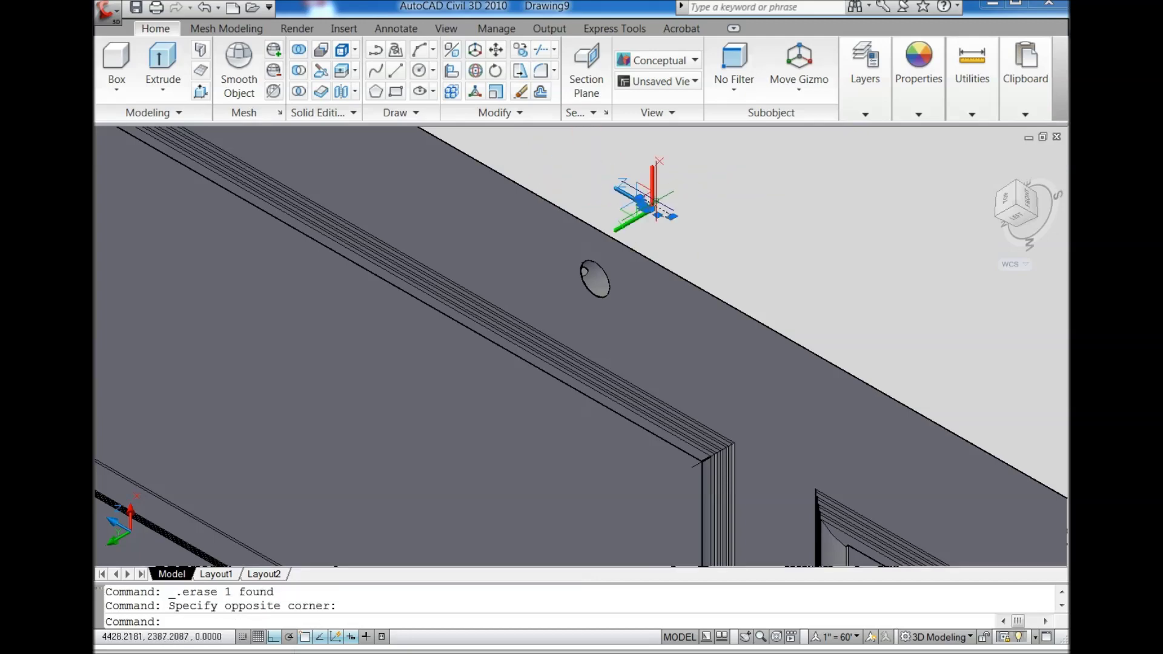
click(977, 165)
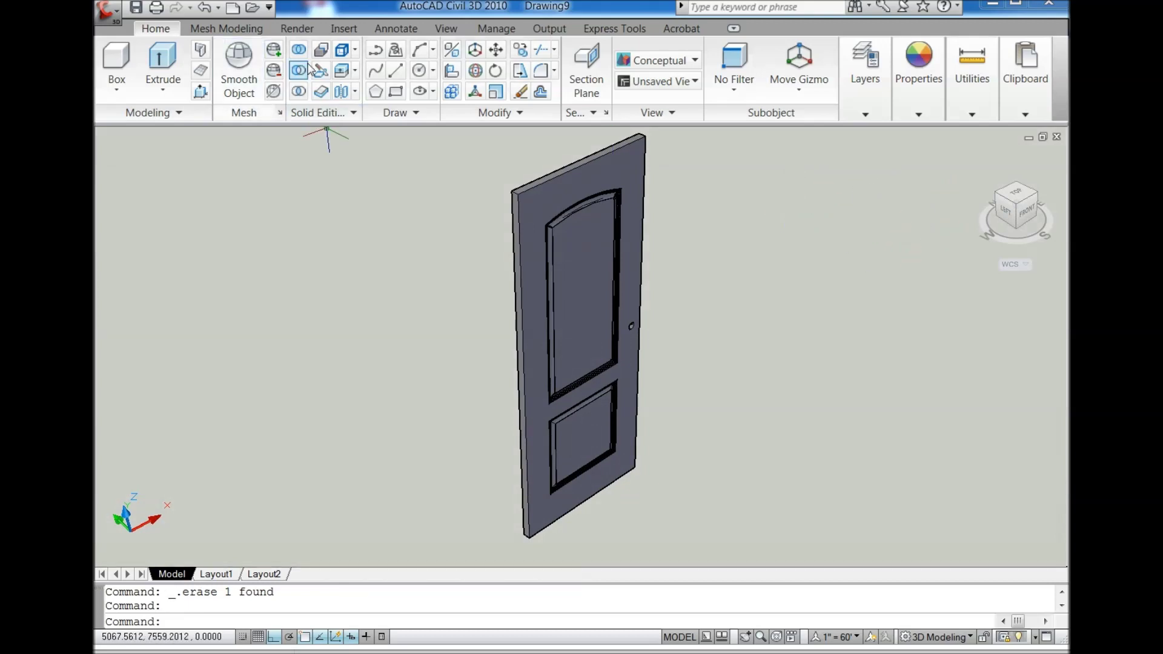
- Orbit the door to a frontal view, then turn it to see its right side
click(448, 30)
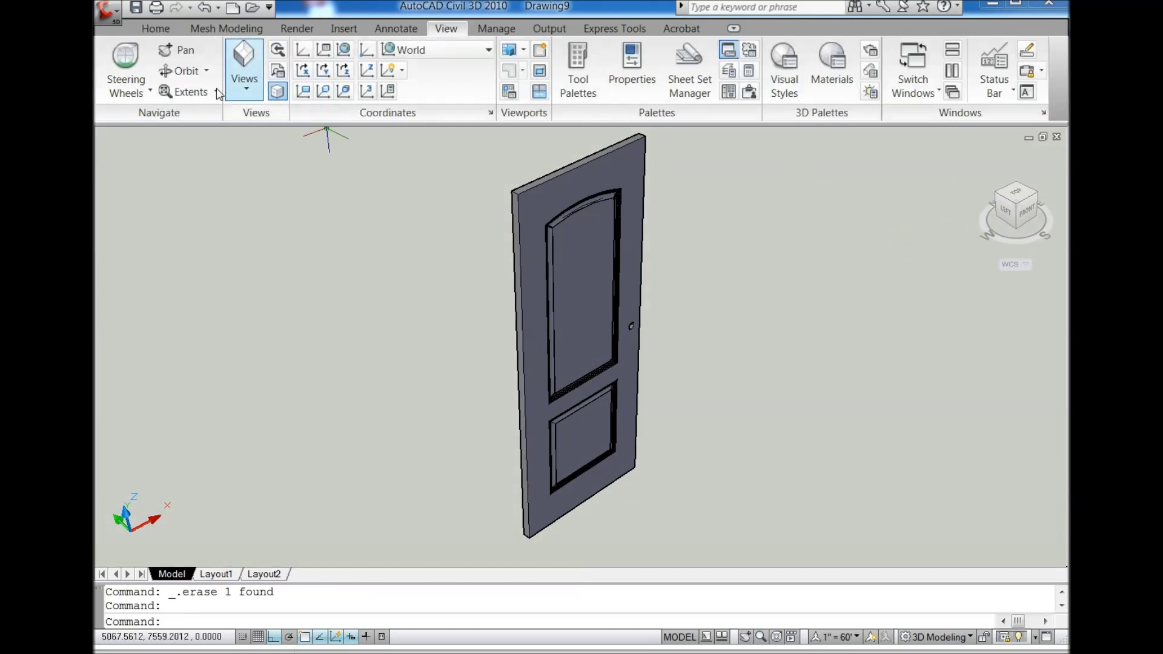
click(182, 71)
mouse_move(612, 344)
mouse_down()
mouse_move(608, 329)
mouse_move(561, 330)
mouse_move(630, 343)
mouse_up()
scroll(630, 341, up, 2)
scroll(630, 341, up, 3)
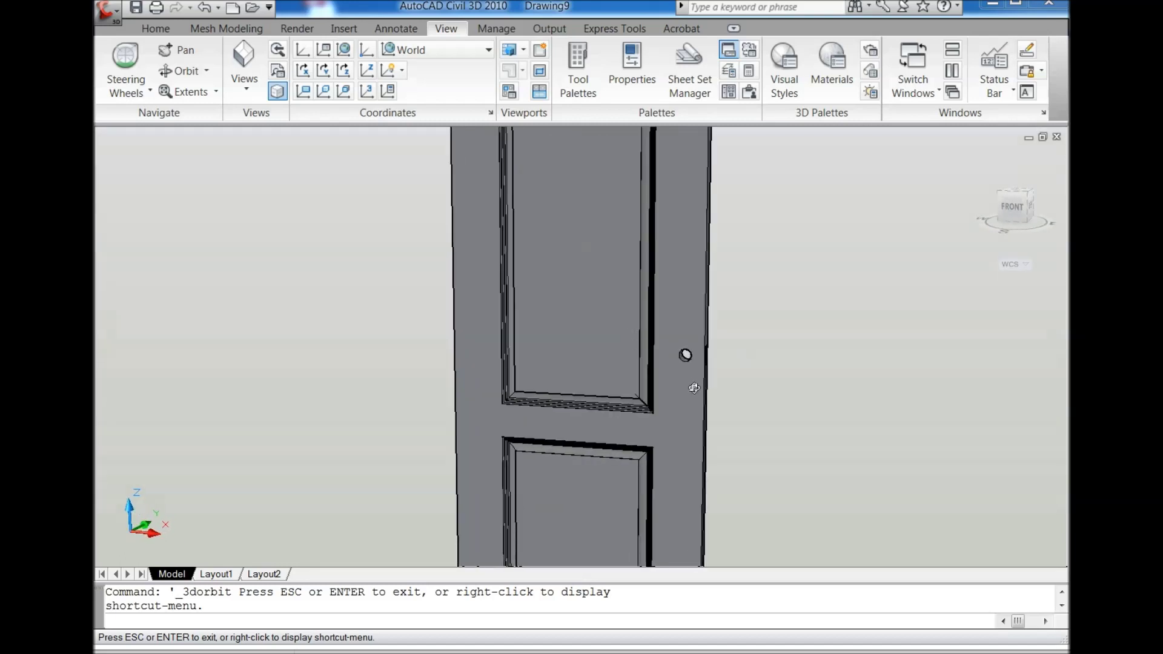
mouse_move(694, 388)
mouse_down()
mouse_move(621, 336)
mouse_move(683, 364)
mouse_move(540, 379)
mouse_move(549, 371)
mouse_move(634, 366)
mouse_move(529, 389)
mouse_move(492, 349)
mouse_move(498, 335)
mouse_up()
- Zoom in for a close look at the knob hole, then return to the Home view
scroll(596, 455, up, 3)
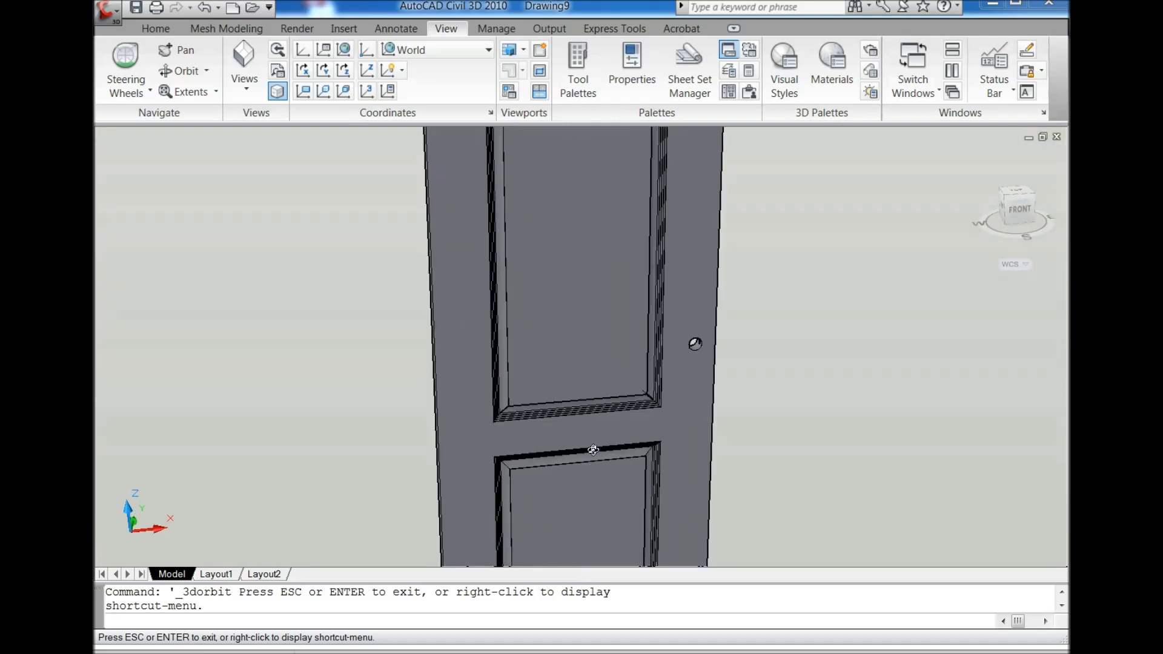
scroll(602, 406, up, 3)
drag(591, 408, 607, 405)
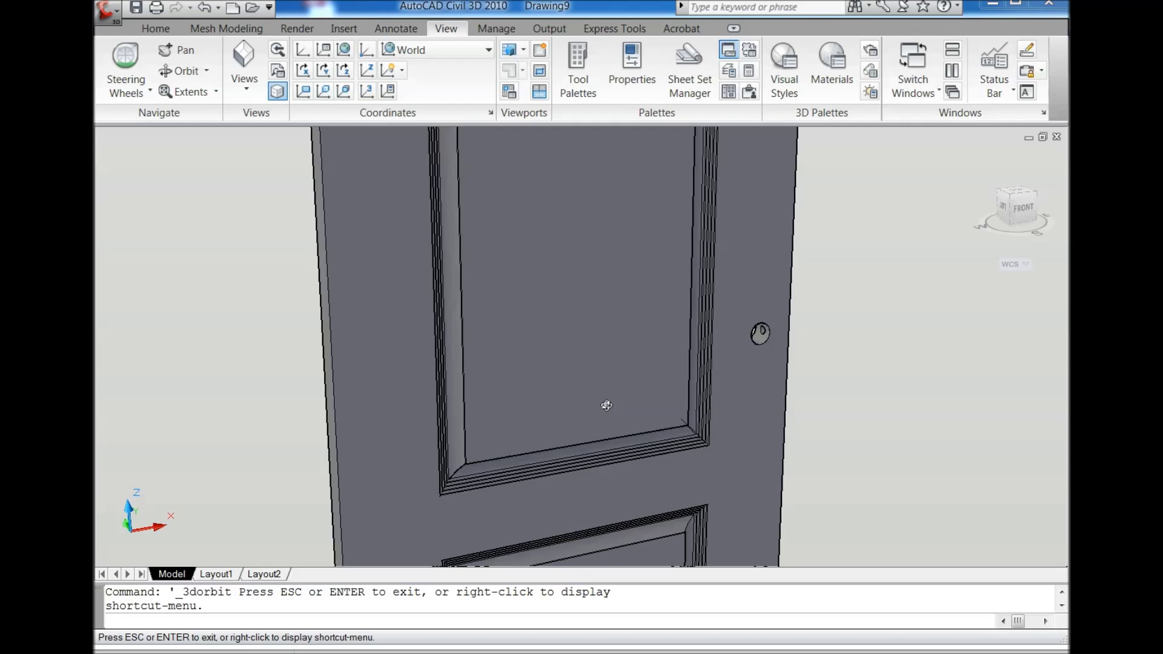
right_click(885, 275)
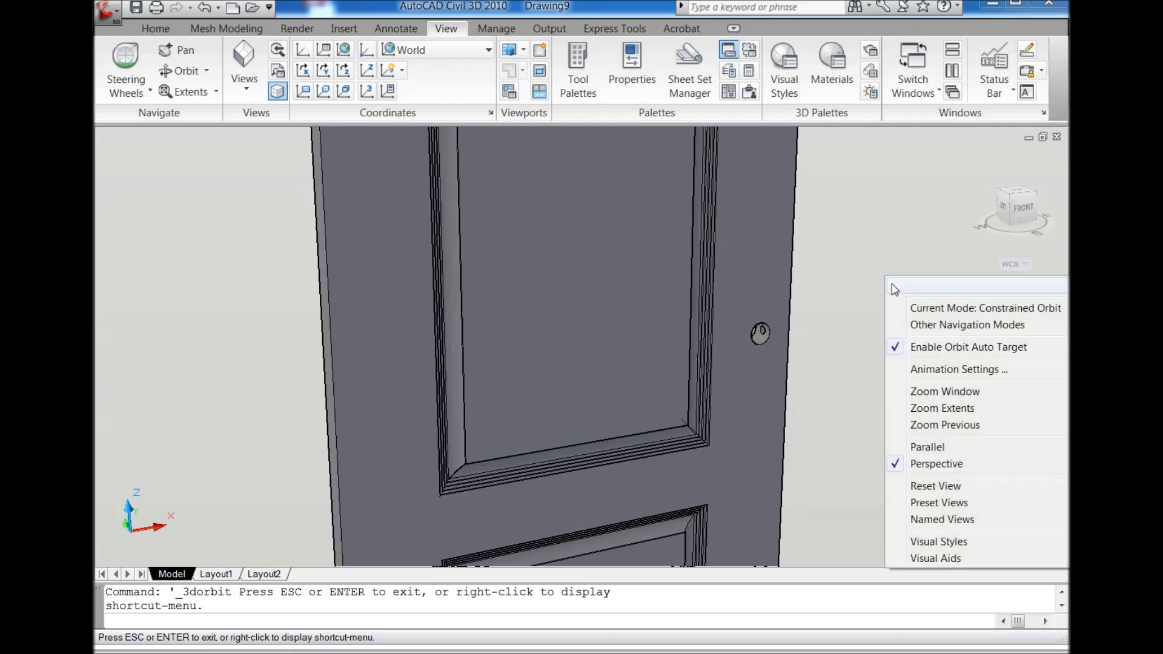
click(892, 284)
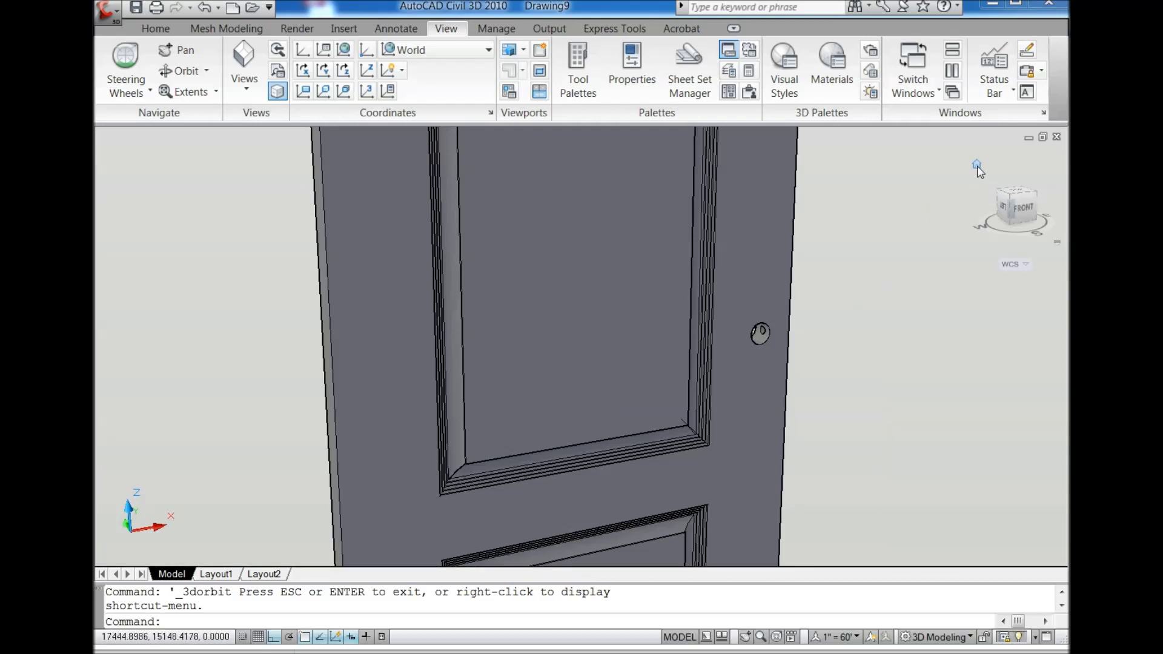
click(976, 166)
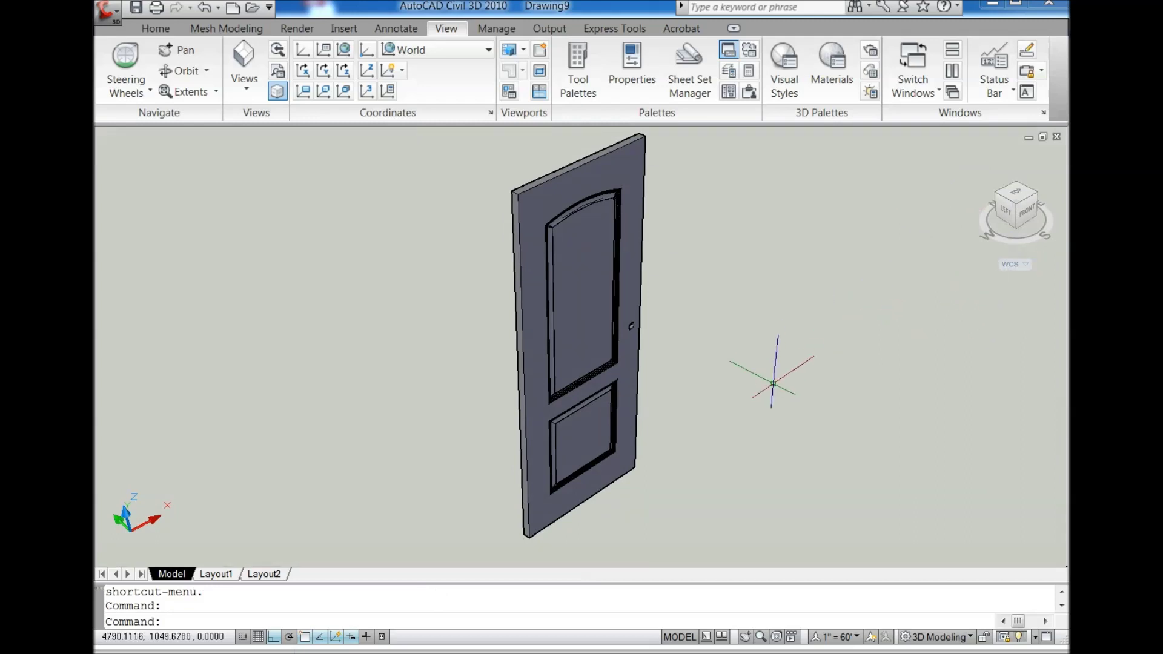